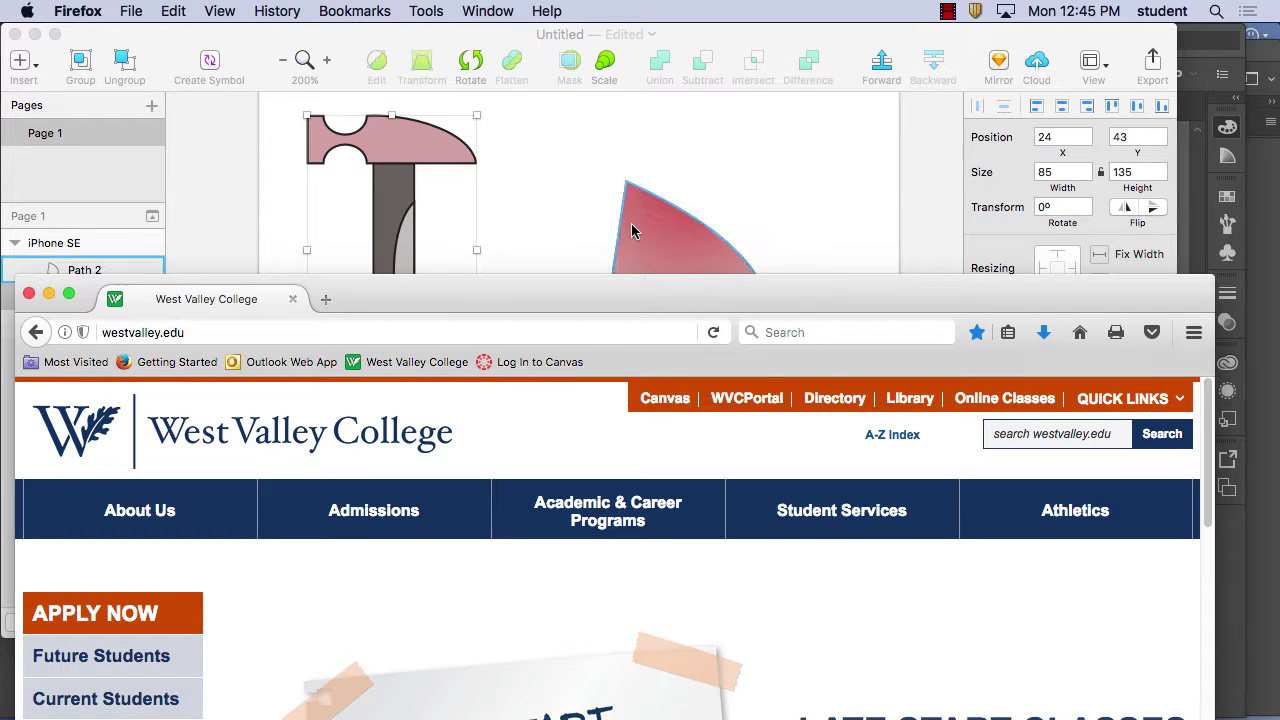
Step: Cancel the new symbol creation and quit Sketch
drag(600, 286, 600, 141)
click(192, 57)
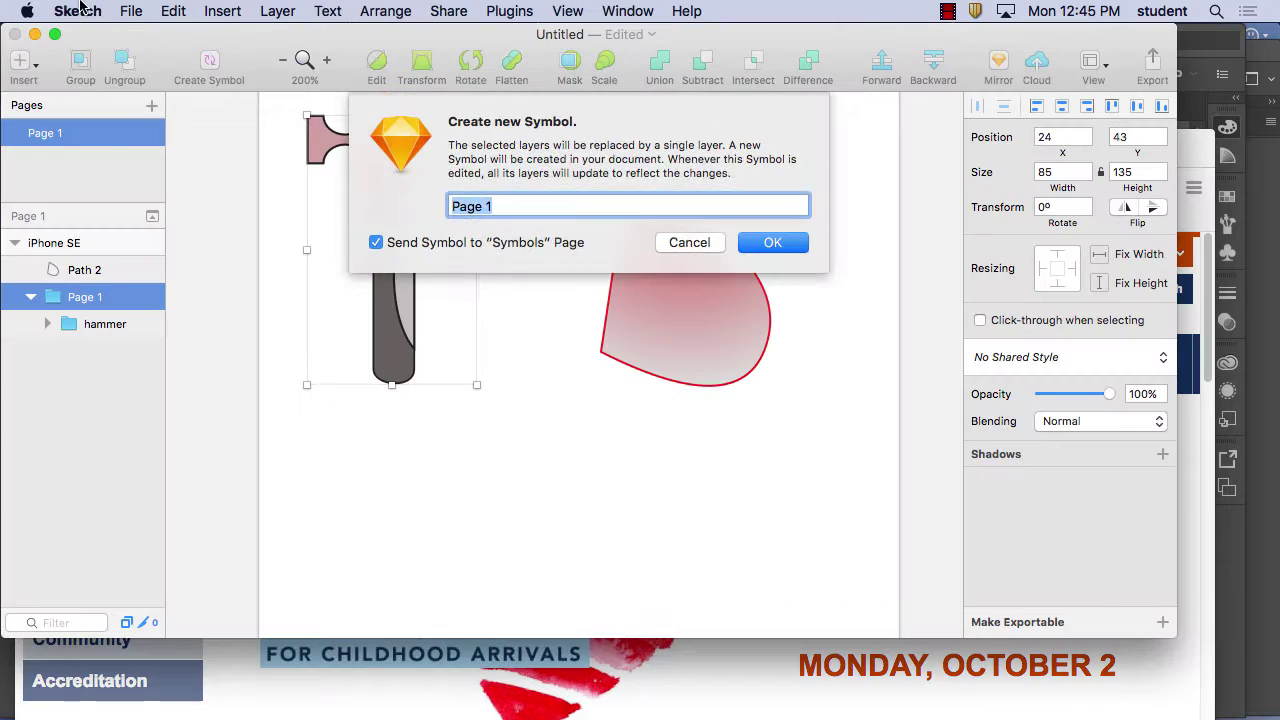
click(78, 11)
click(737, 302)
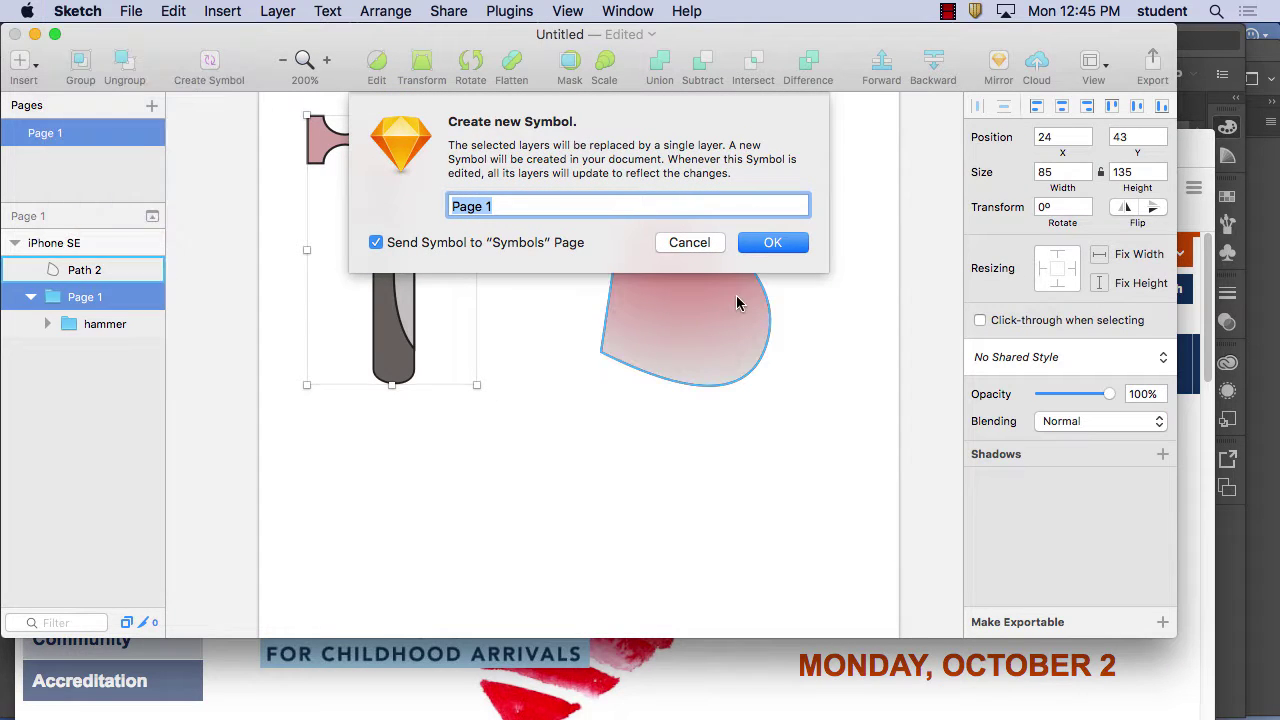
click(690, 242)
click(88, 11)
click(130, 212)
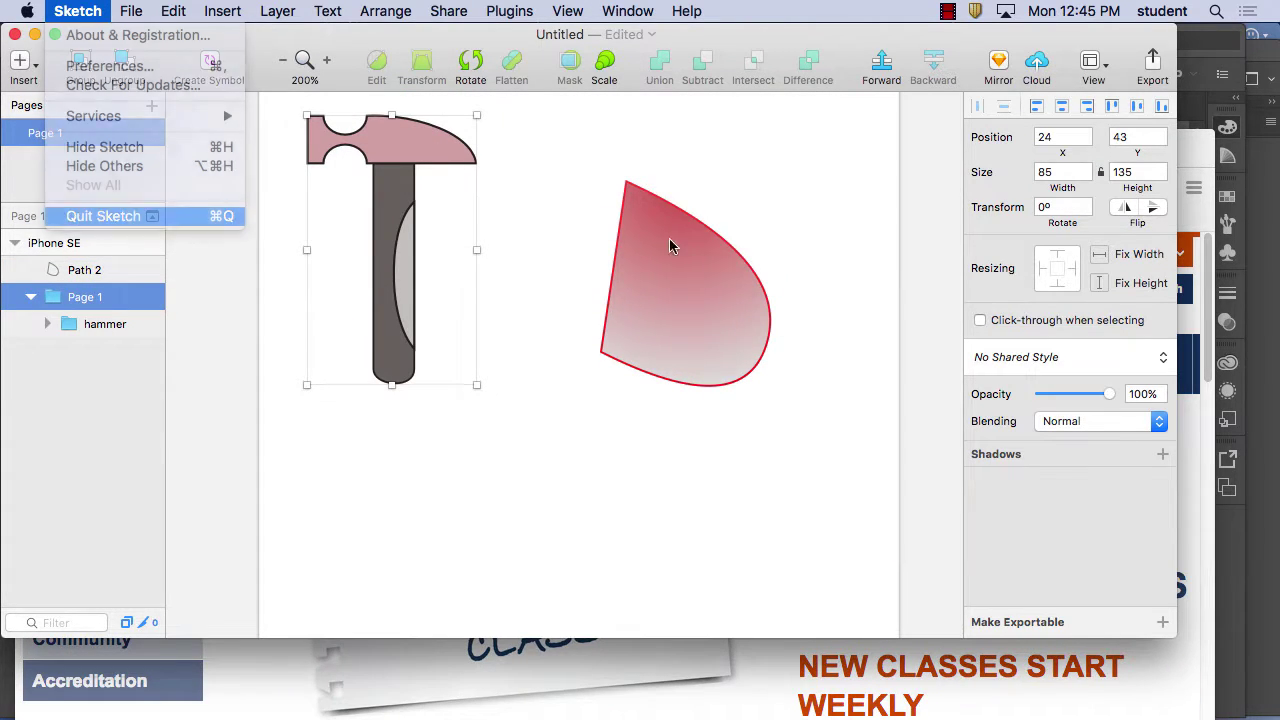
click(524, 318)
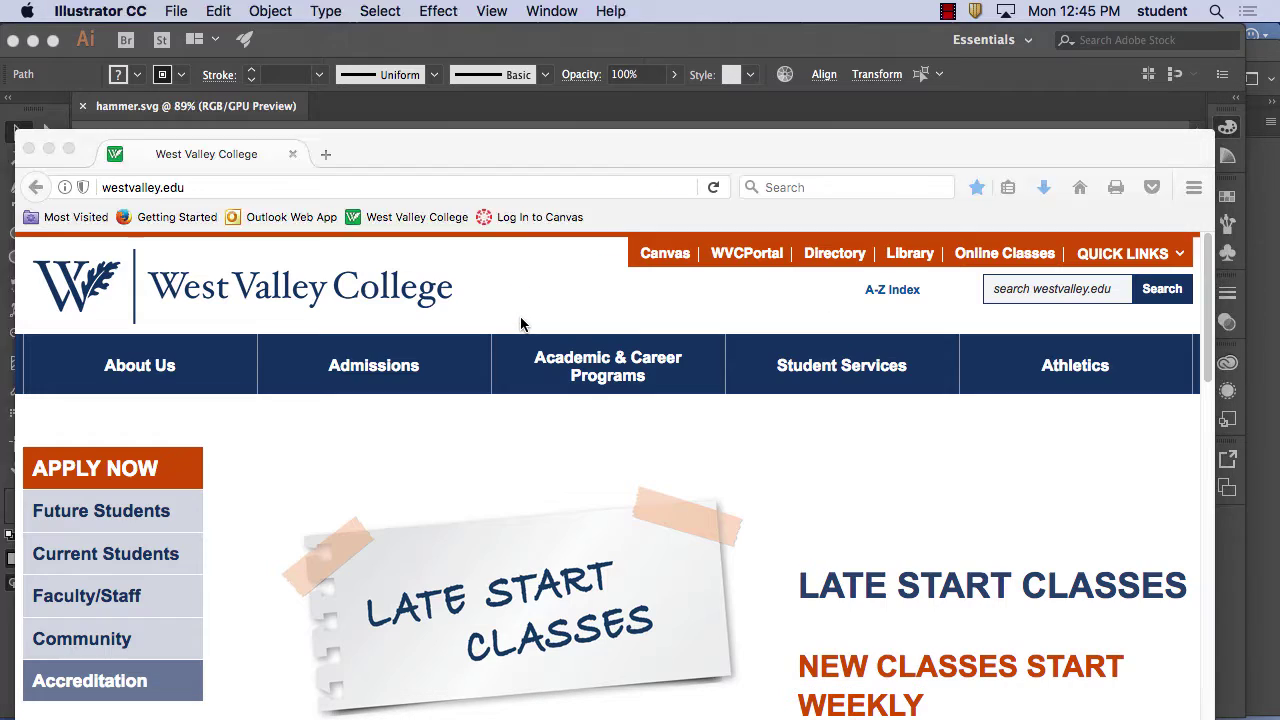
Step: Switch to Illustrator and quit it, clearing the clipboard data
click(340, 36)
click(100, 11)
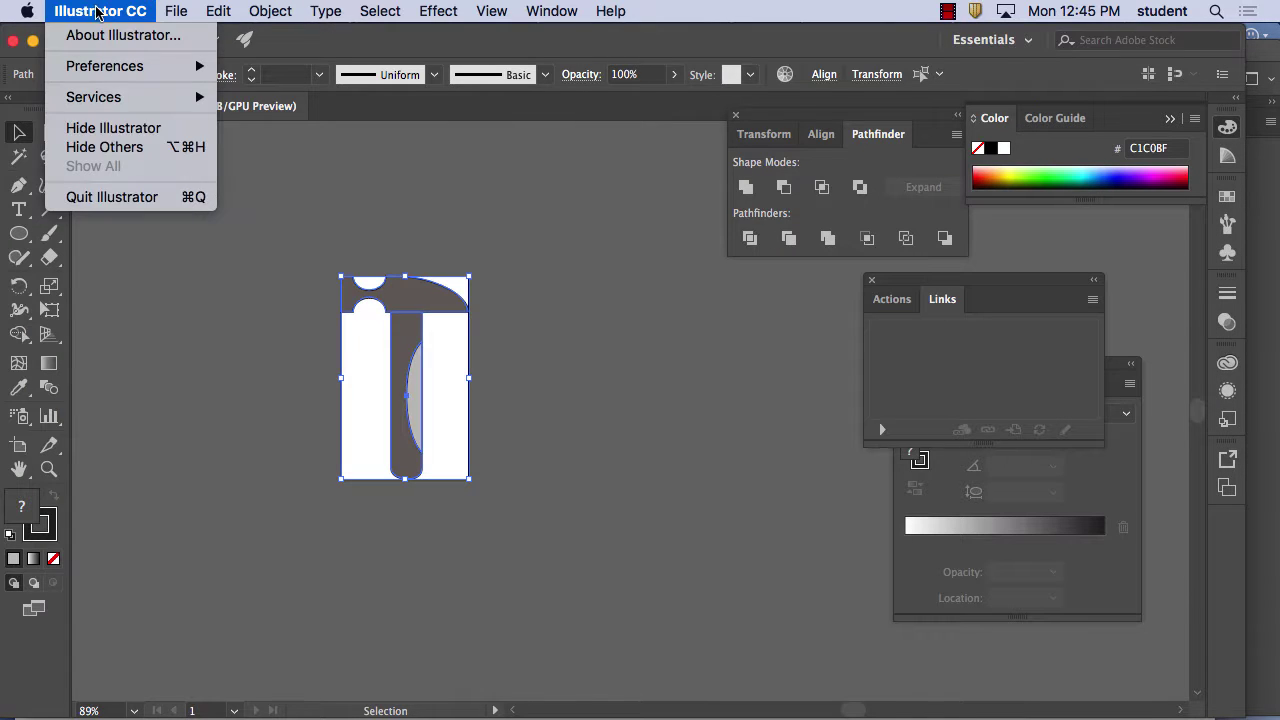
click(114, 203)
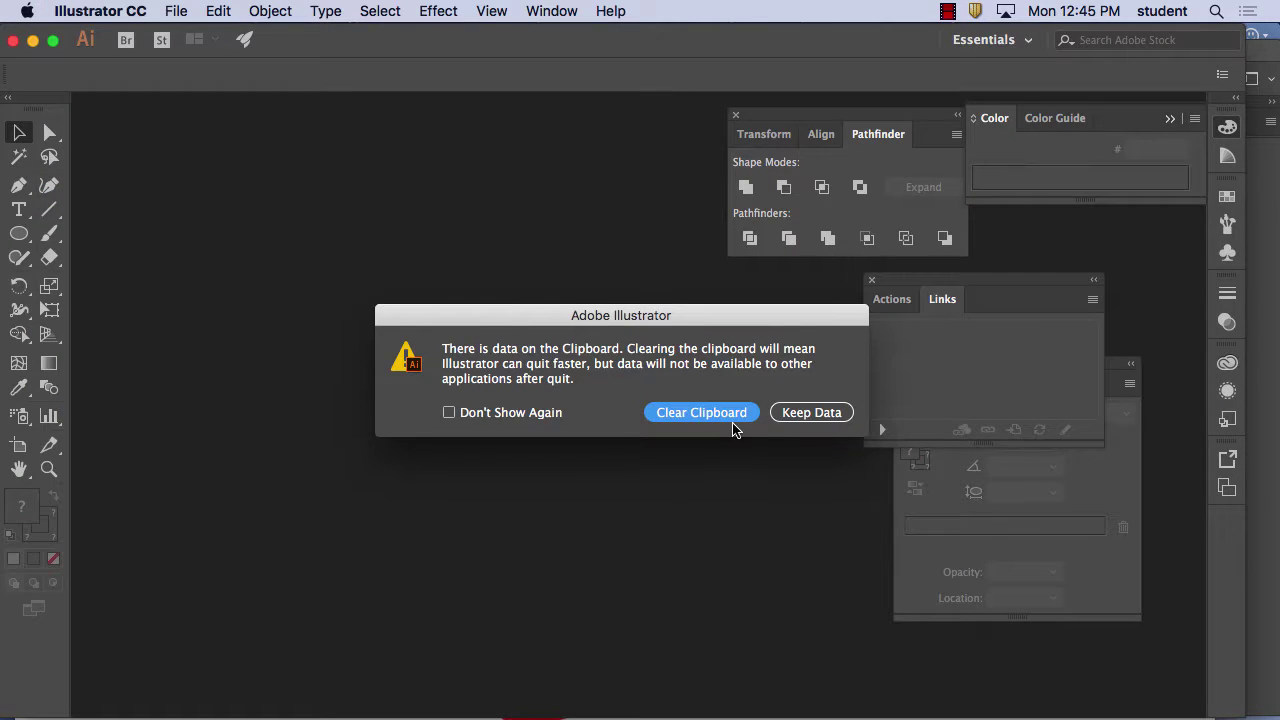
click(717, 415)
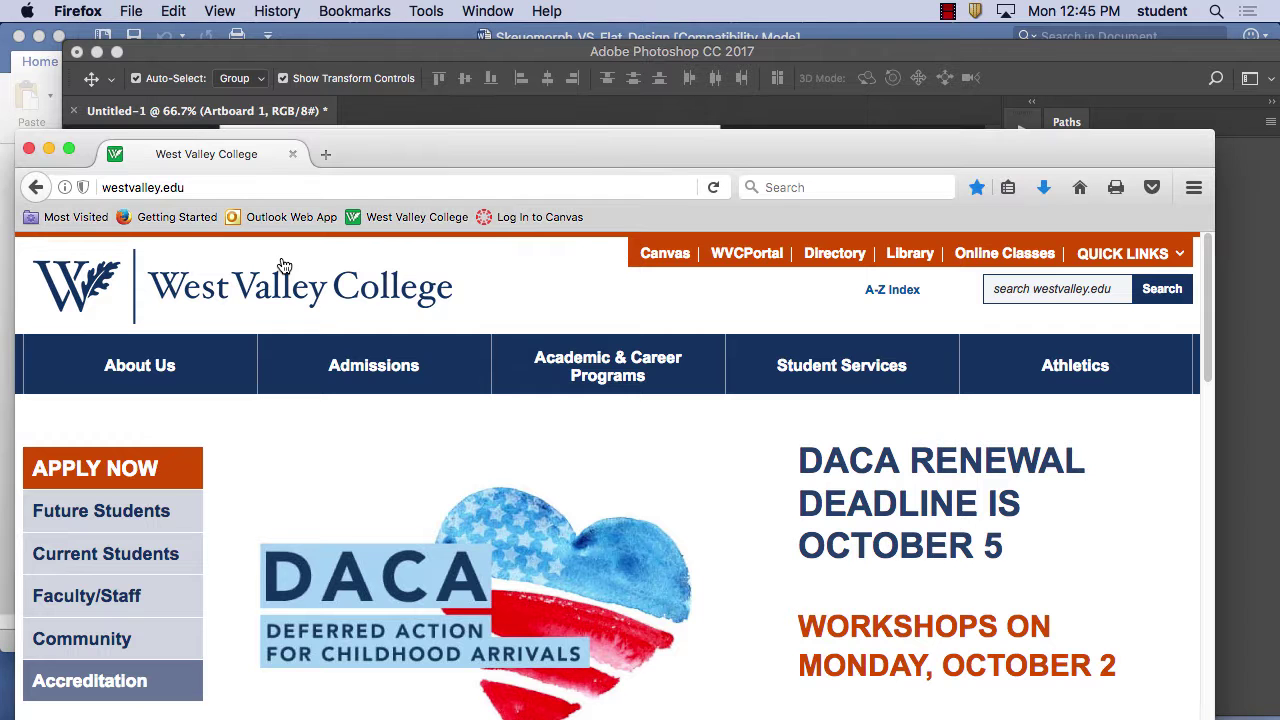
Step: Switch to Photoshop and quit it
click(212, 64)
click(108, 12)
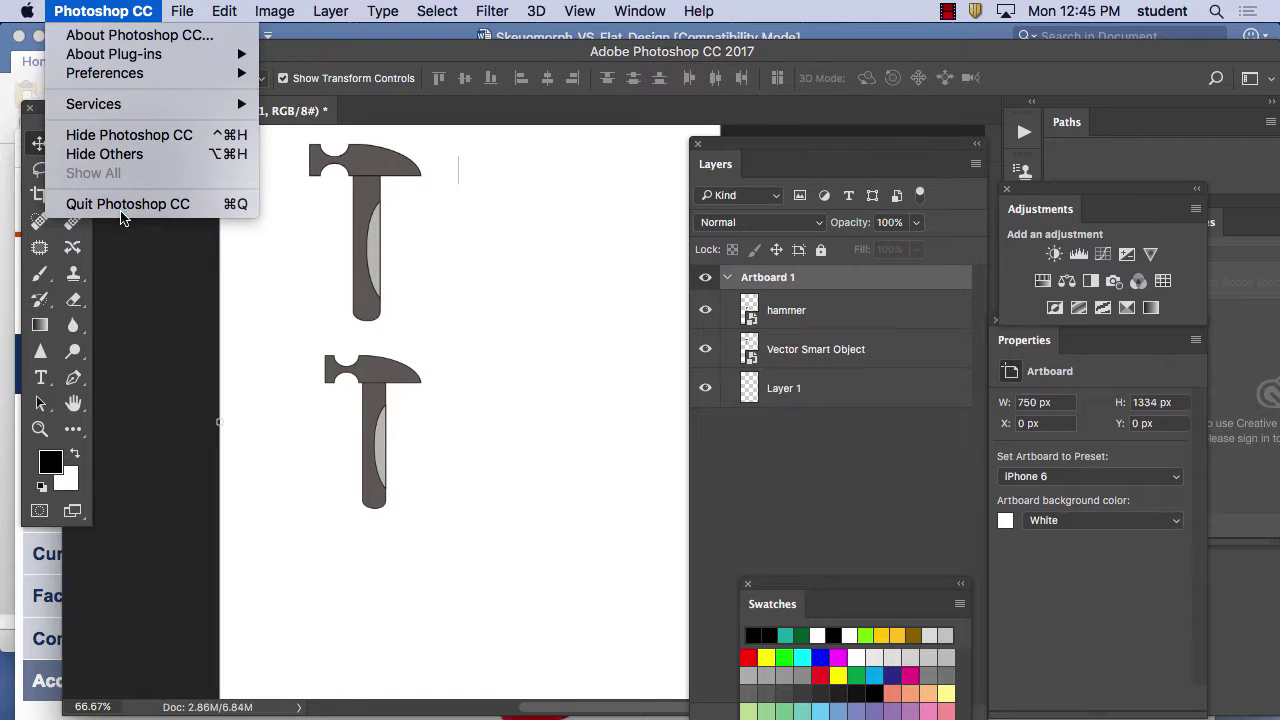
click(120, 203)
click(606, 286)
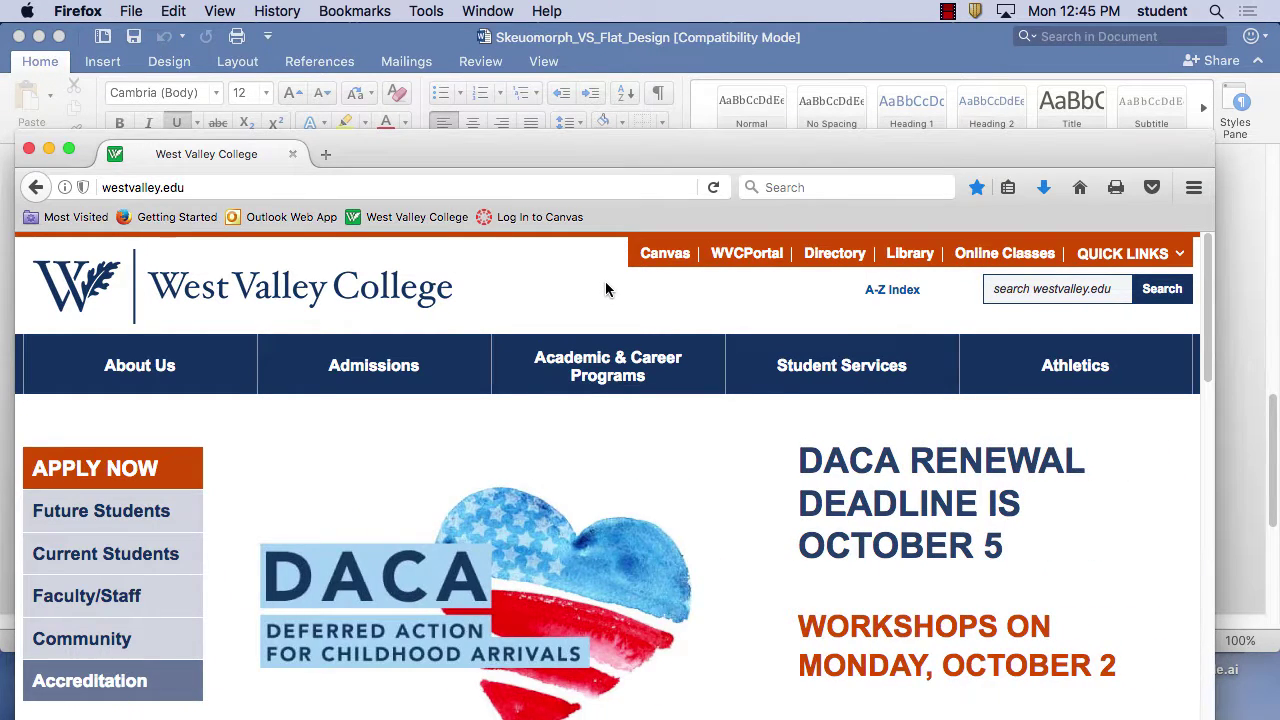
Step: Quit Word and move the Firefox window up so that it is fully in view
click(336, 48)
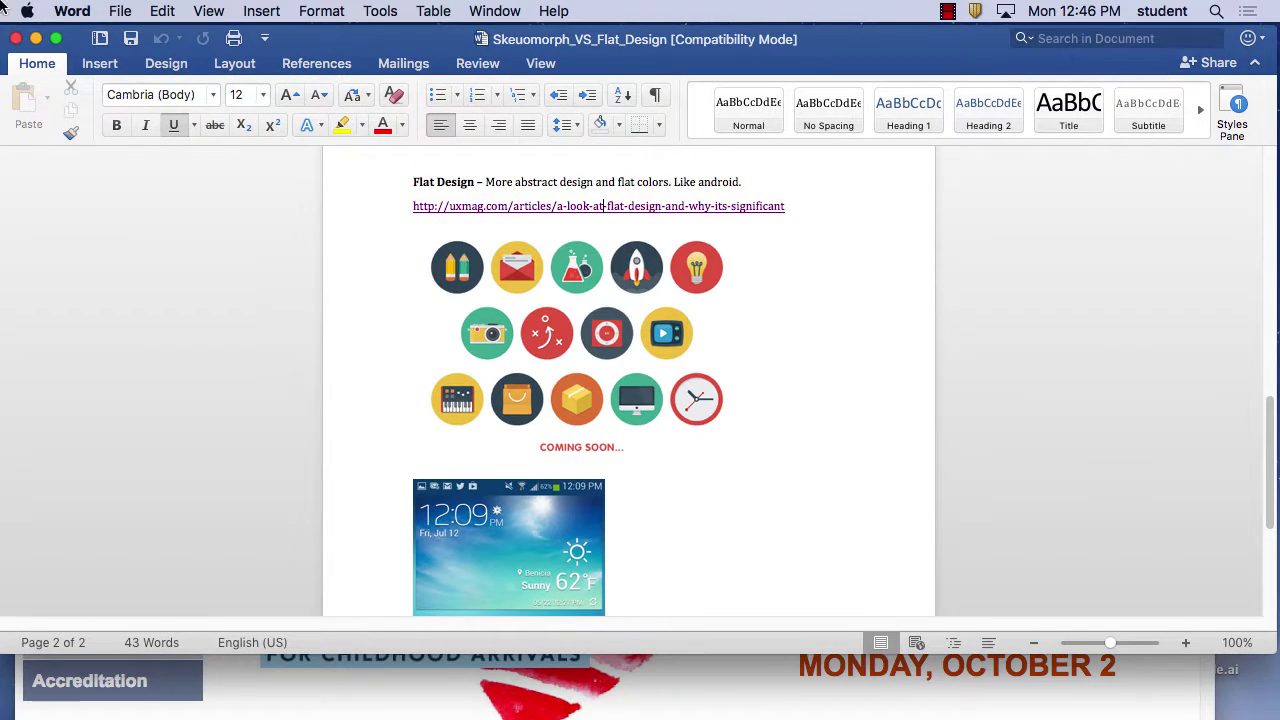
click(70, 12)
click(109, 196)
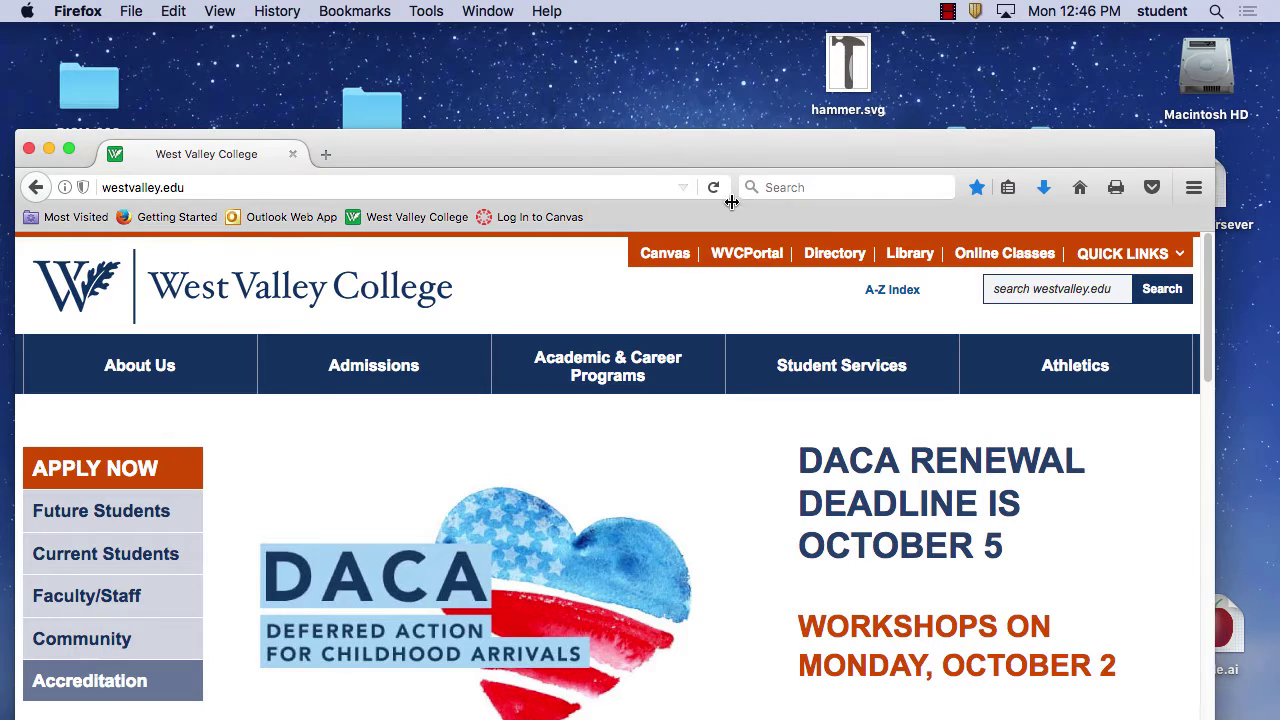
drag(592, 149, 577, 44)
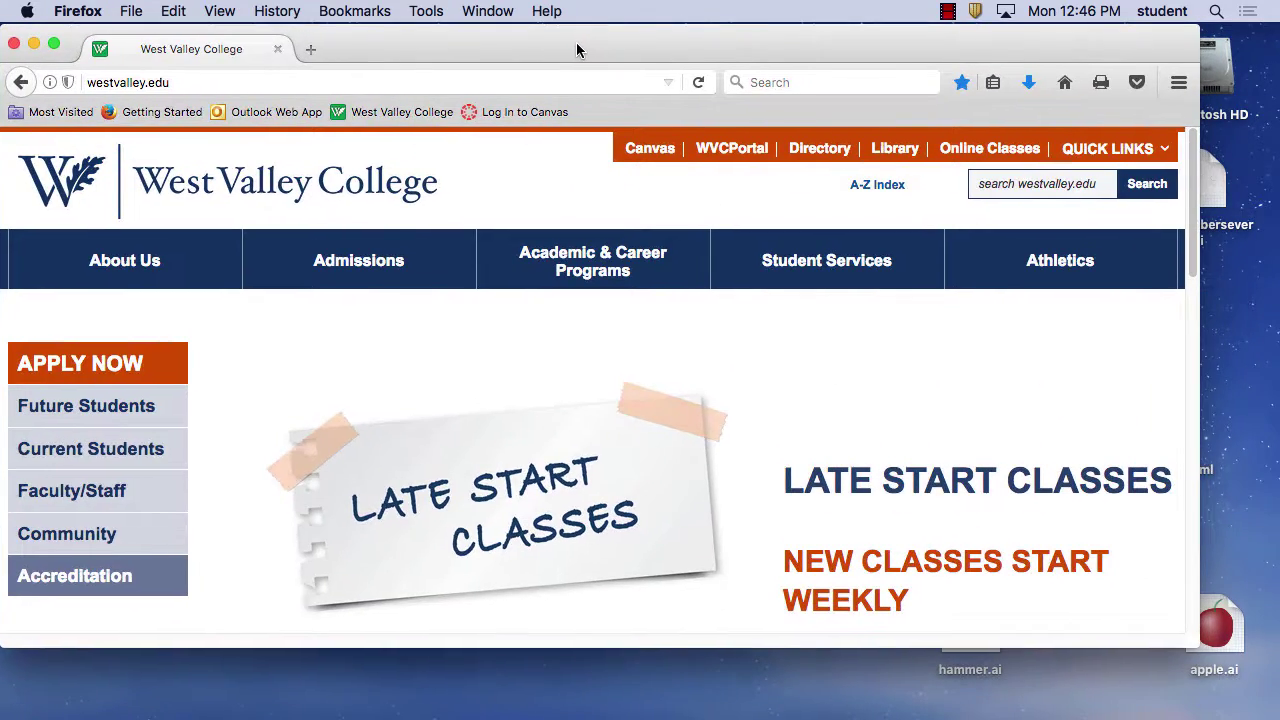
Step: Open the dafont.com website in place of the college page
click(180, 82)
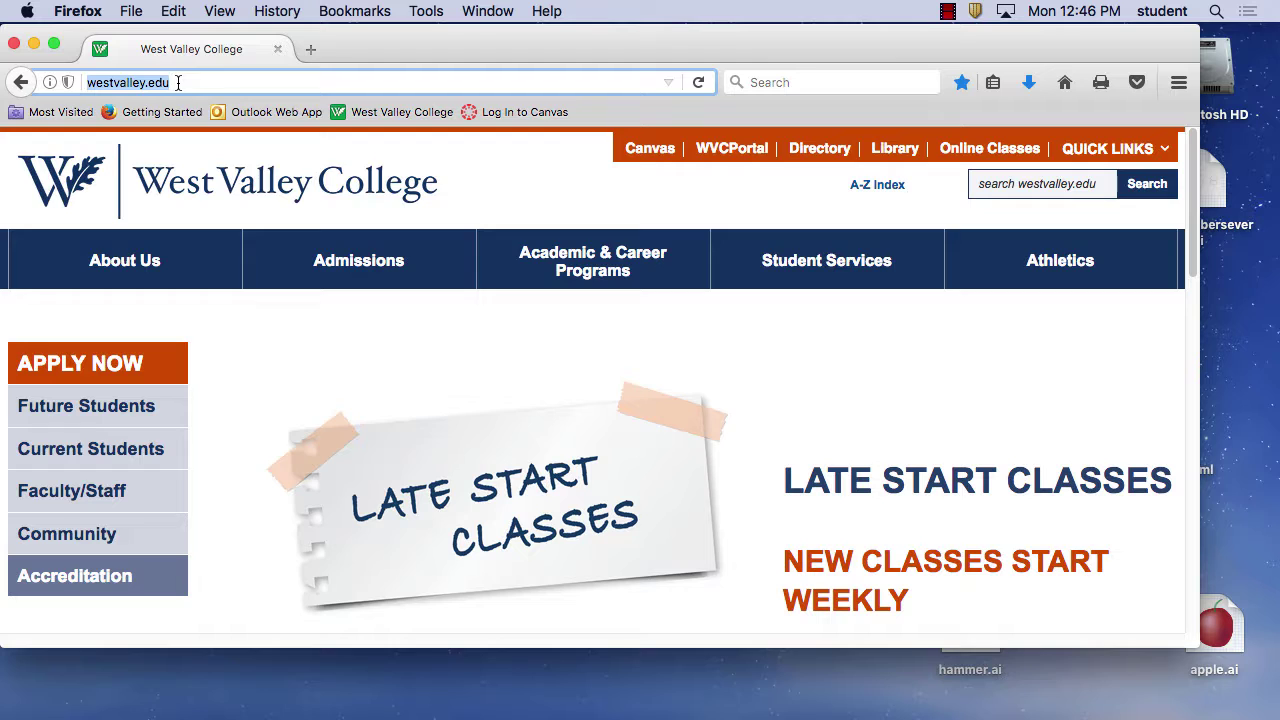
text(dafonr)
key(BackSpace)
text(t.com)
key(Return)
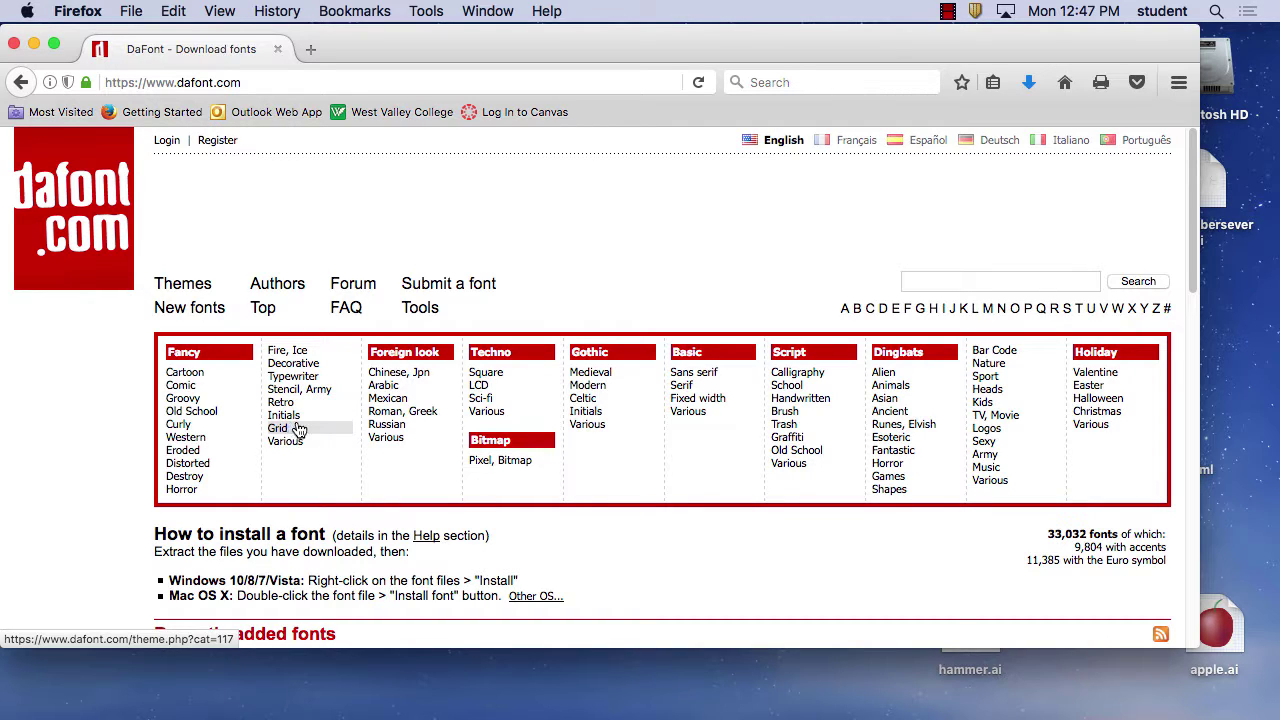
Step: Download the Keep on Truckin' FW font from the Fancy > Groovy category, saving the zip file
click(185, 399)
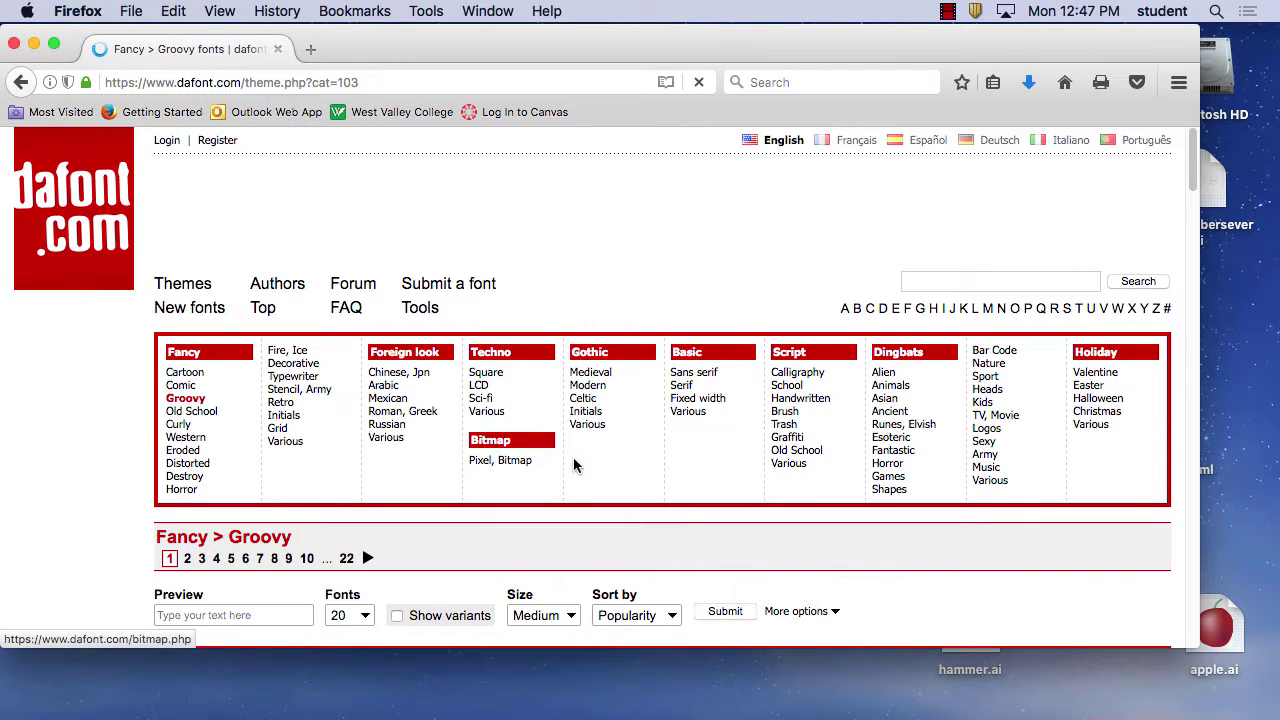
drag(1195, 175, 1192, 270)
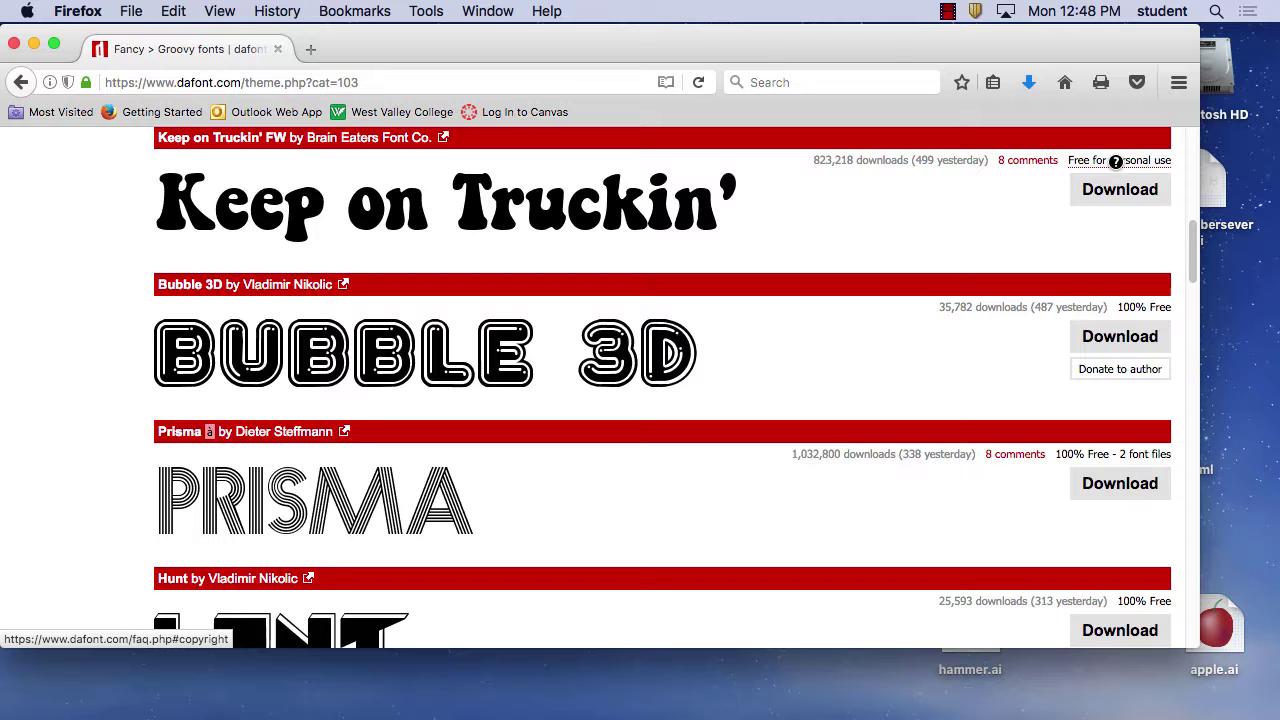
click(1140, 196)
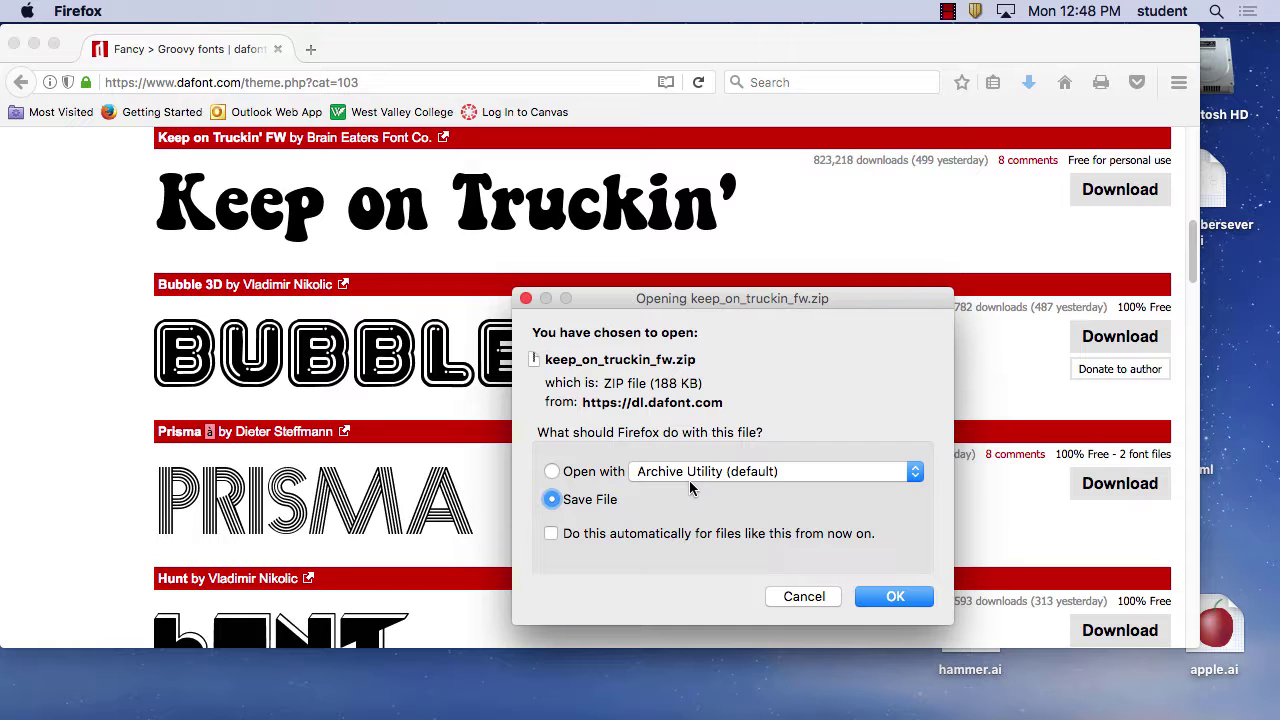
click(894, 597)
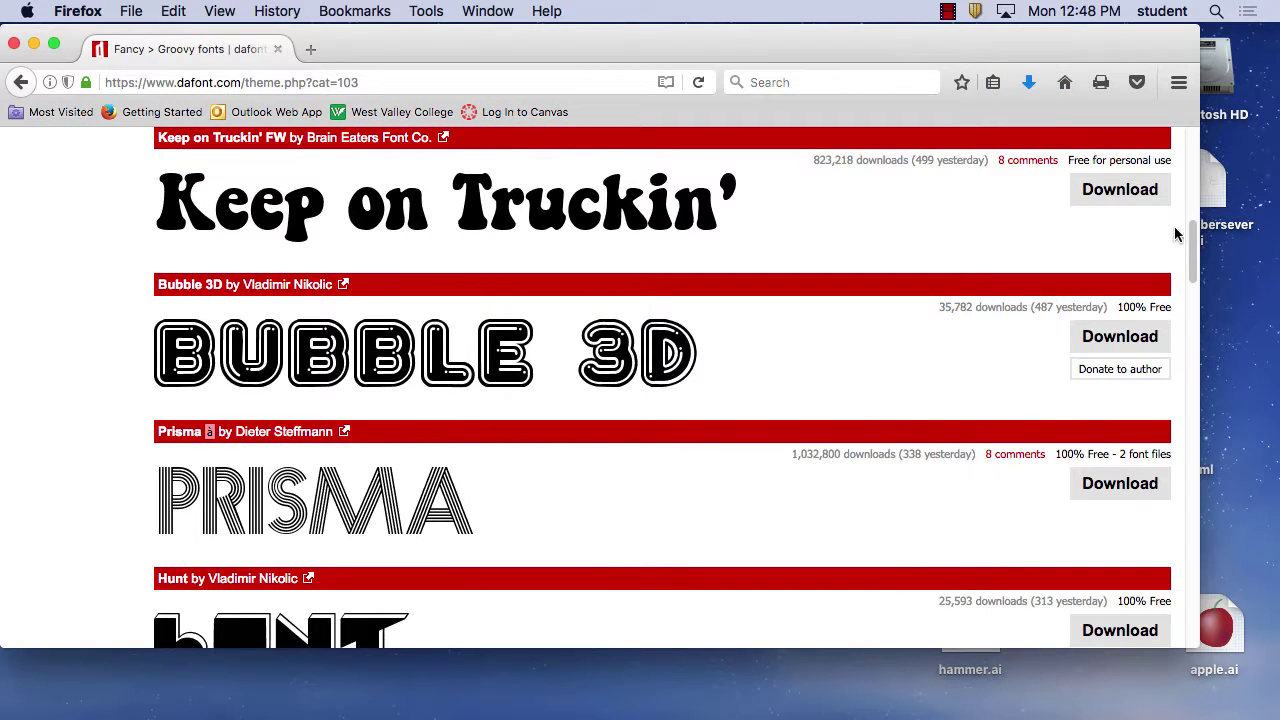
Step: Look through the fonts on page 5 of the Groovy category
drag(1192, 237, 1208, 569)
click(236, 508)
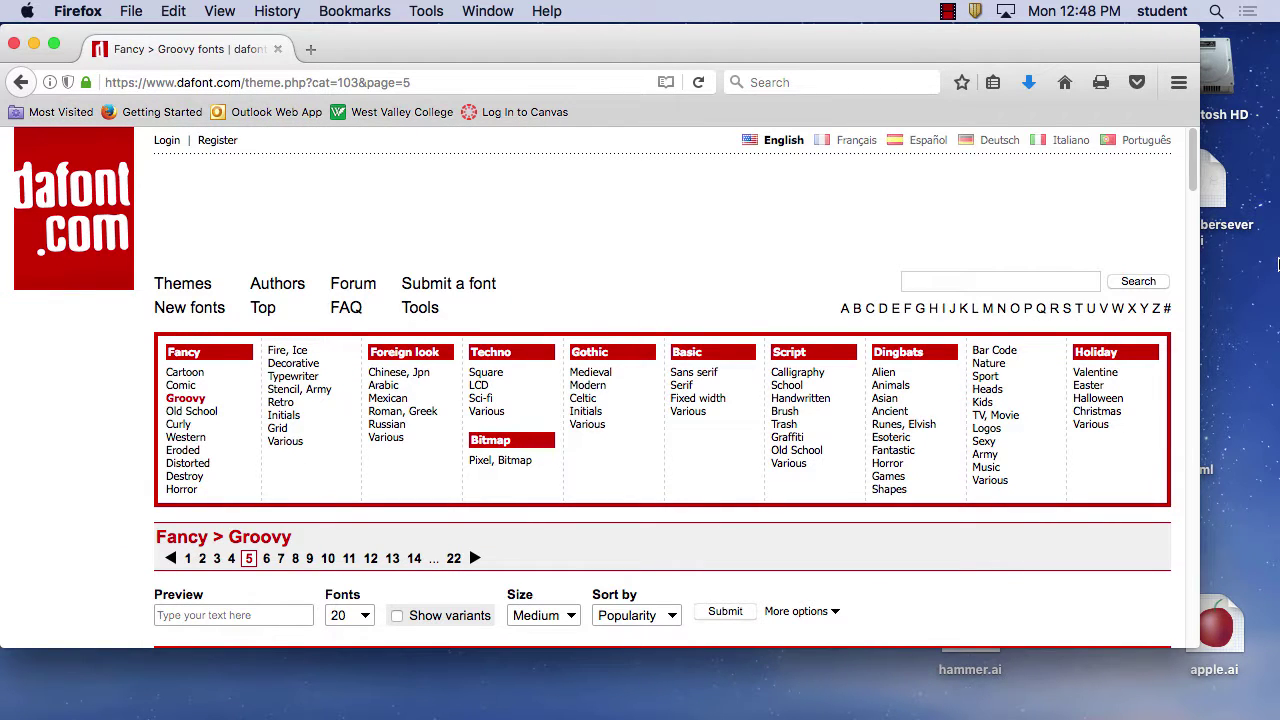
drag(1193, 166, 1189, 307)
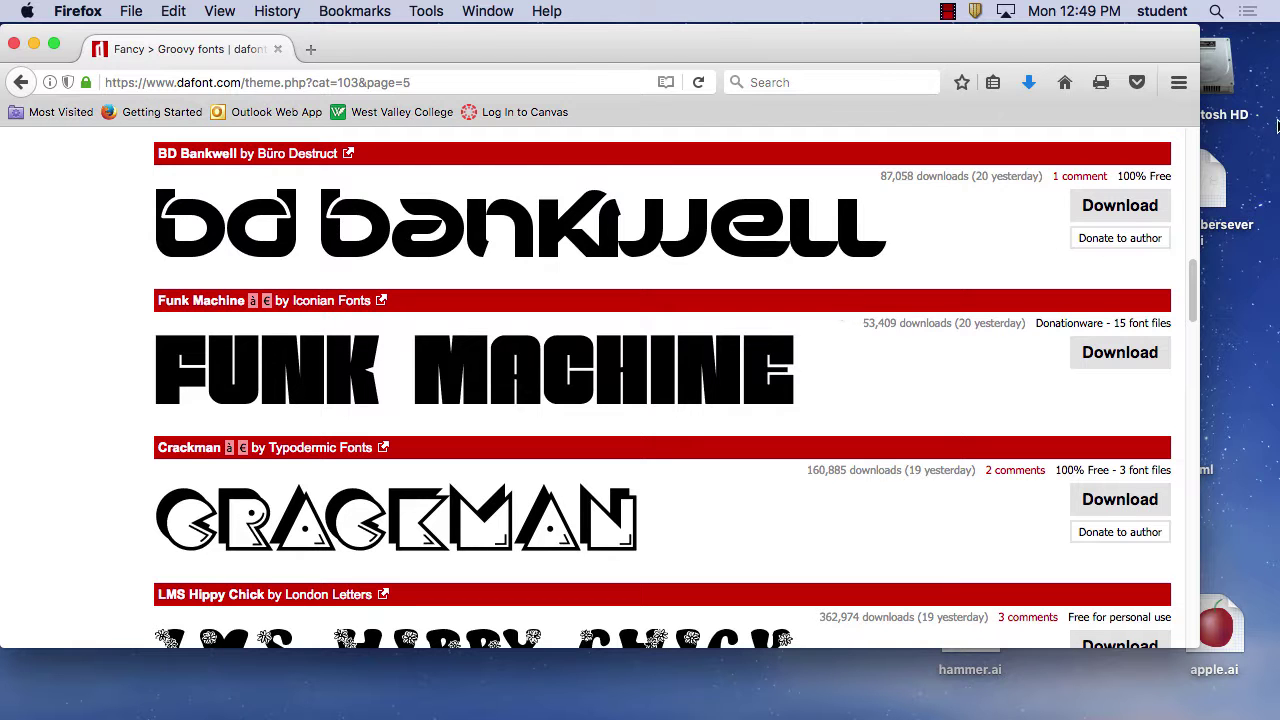
scroll(1195, 260, up, 5)
drag(1204, 212, 1203, 137)
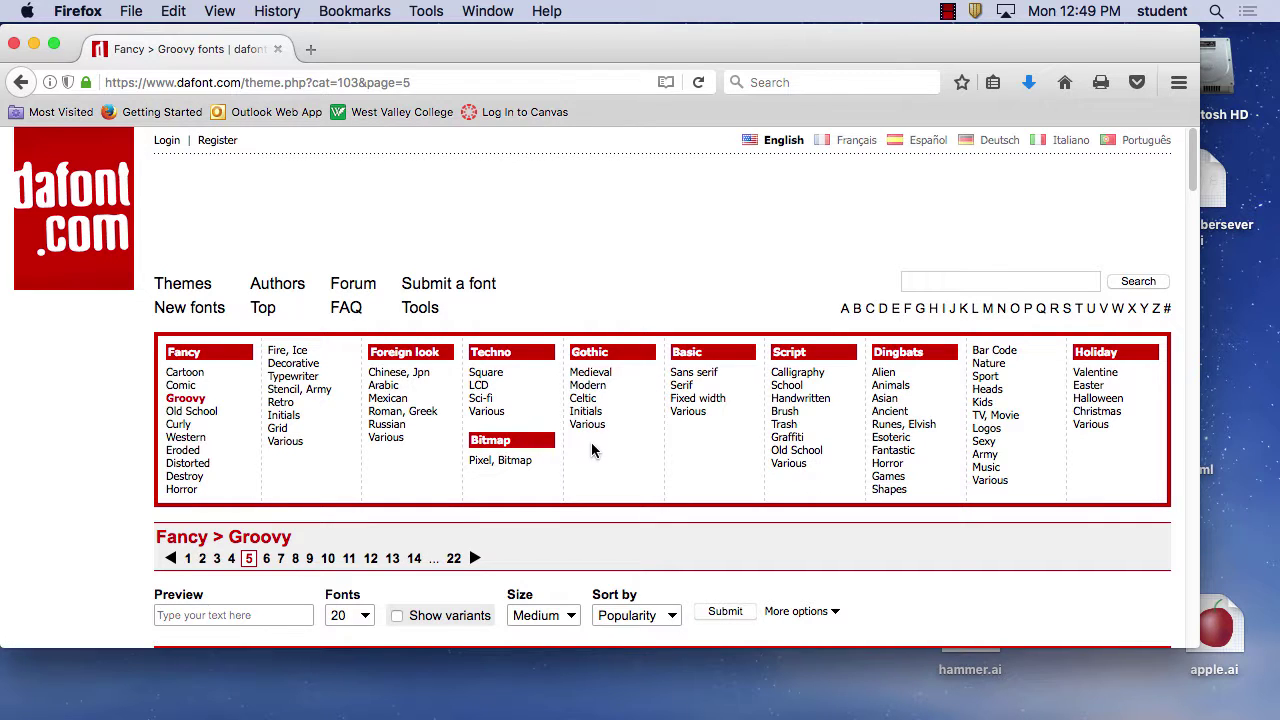
Step: Download the Star Jedi font from the Techno > Sci-fi category, saving the zip file
click(484, 398)
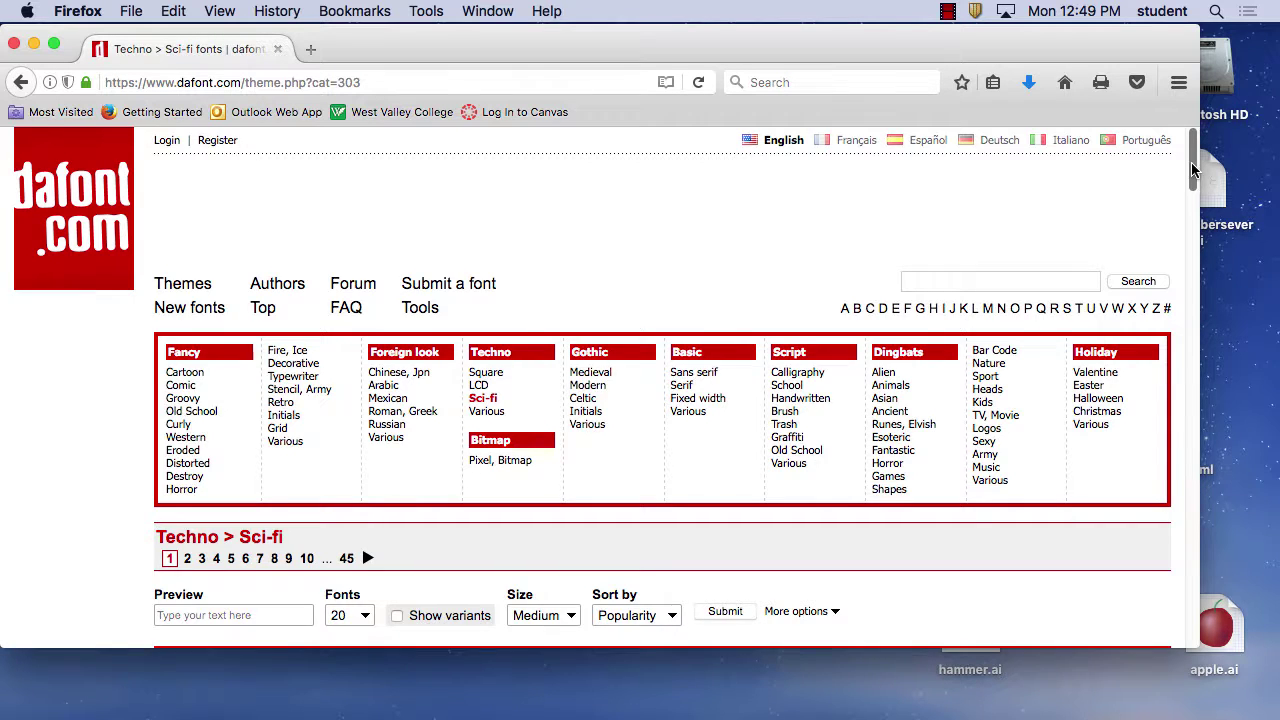
scroll(1203, 258, down, 10)
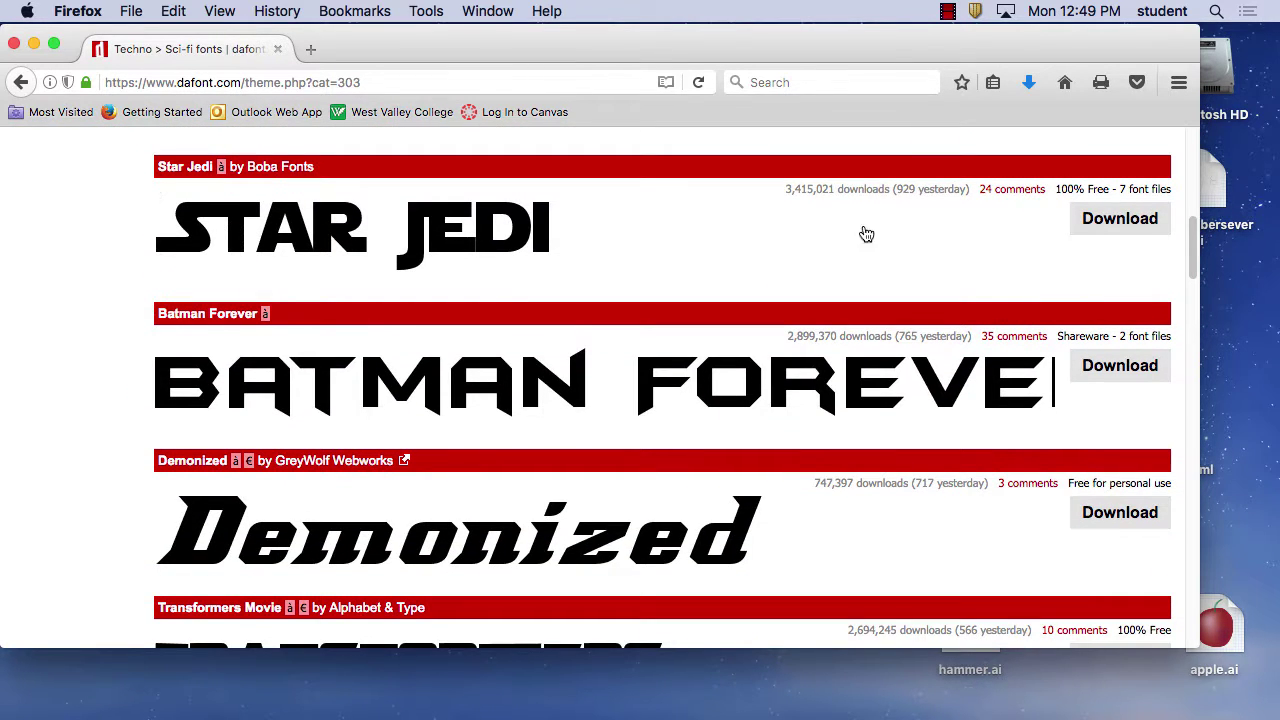
click(1120, 219)
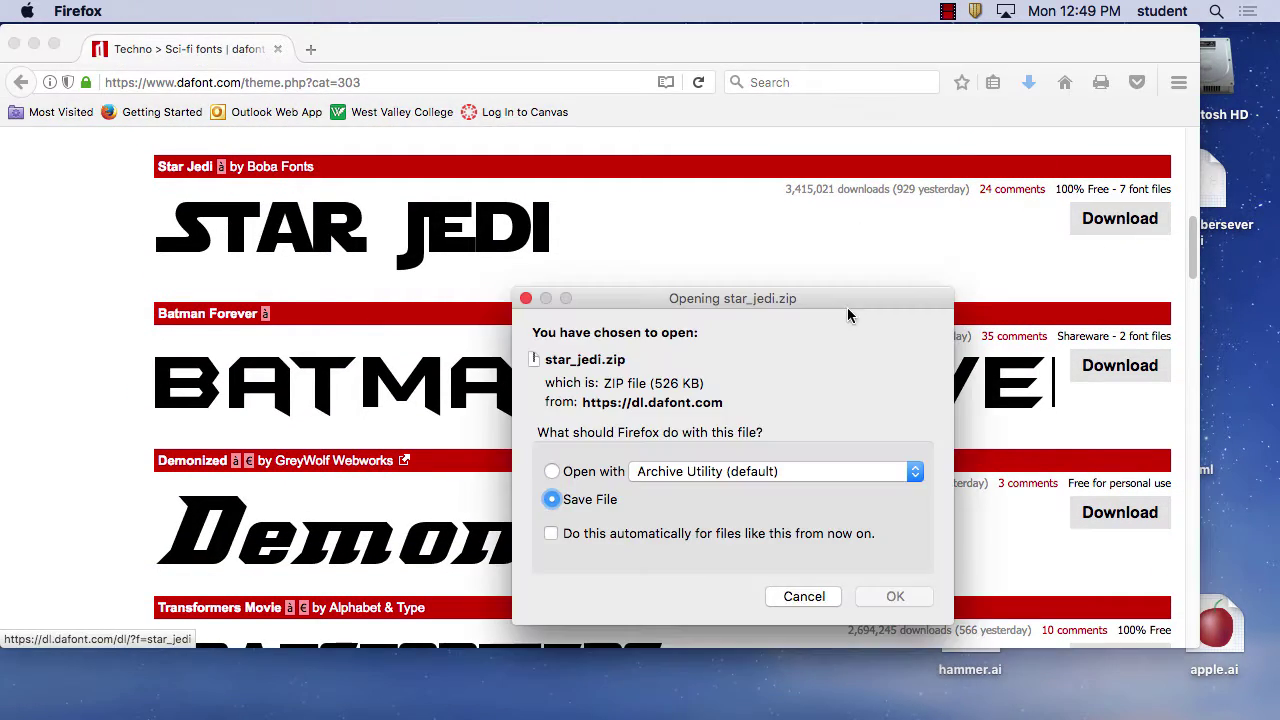
click(895, 596)
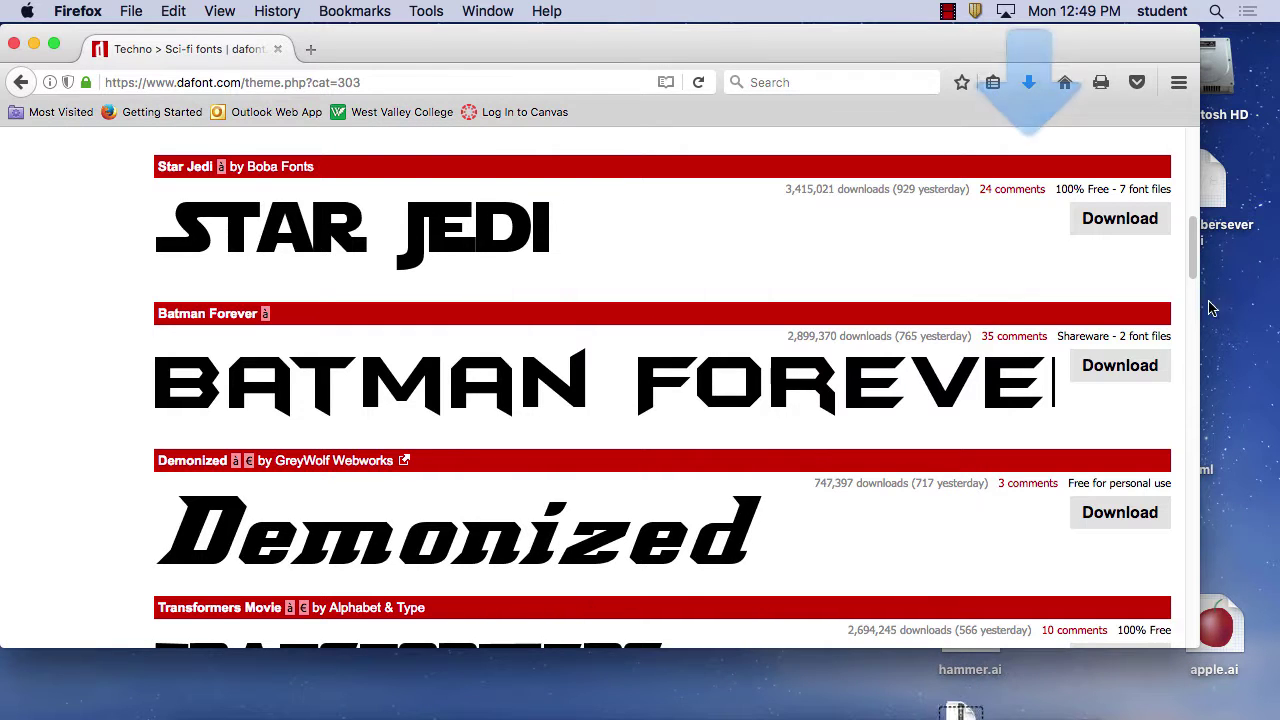
Step: Find the Blade Runner font among the Sci-fi fonts and save its zip file
scroll(1200, 338, down, 5)
scroll(1200, 338, down, 3)
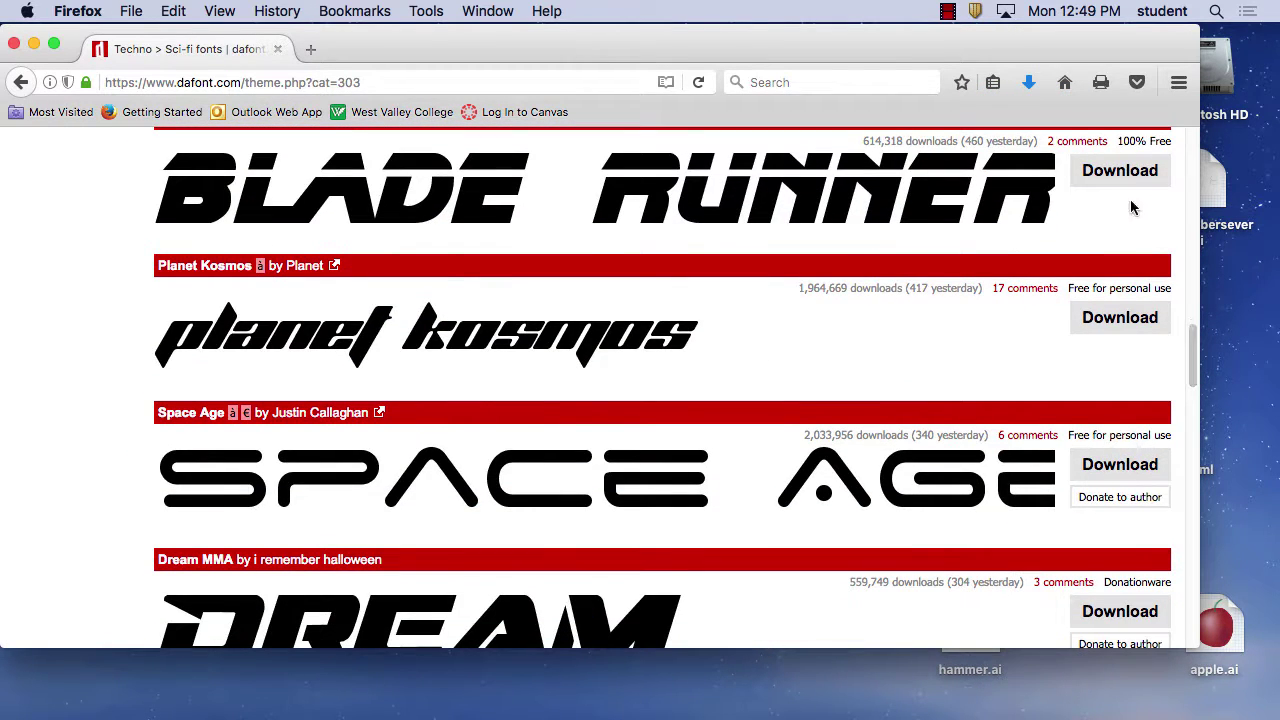
click(1120, 171)
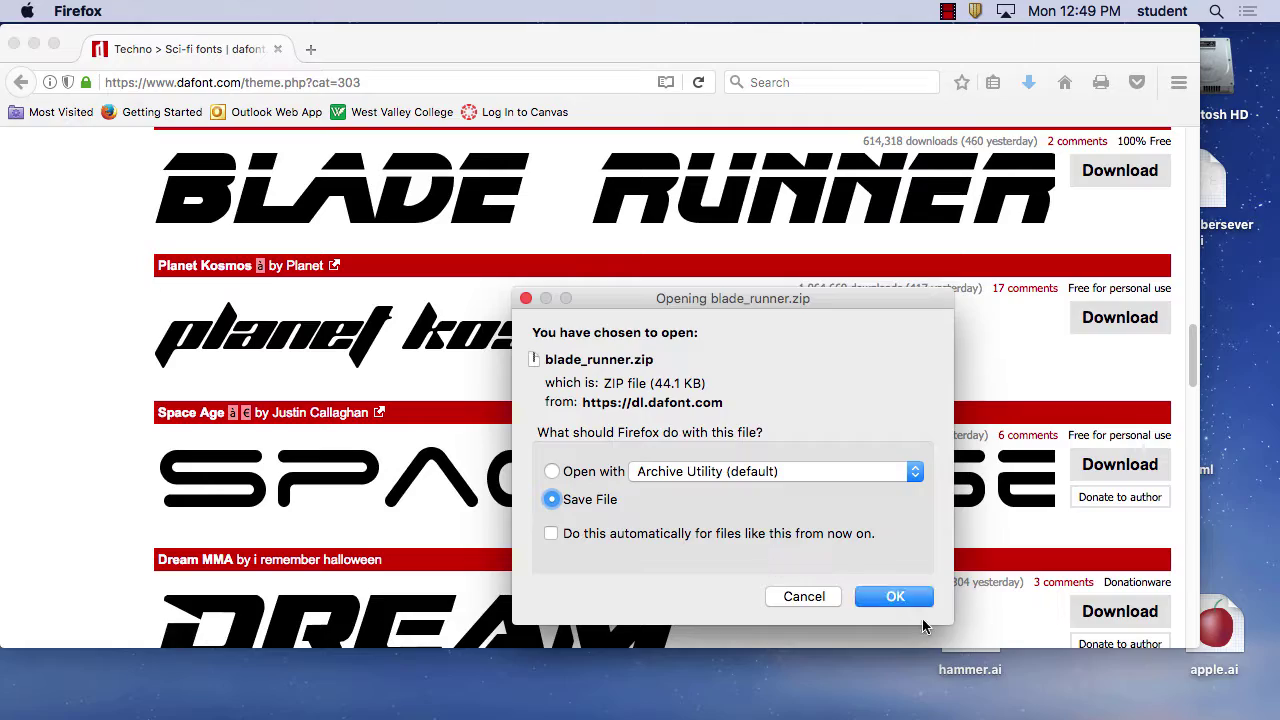
click(893, 595)
Step: Download the Halloween Spider font from the Holiday > Halloween category, saving the zip file
drag(1194, 357, 1194, 171)
click(1088, 386)
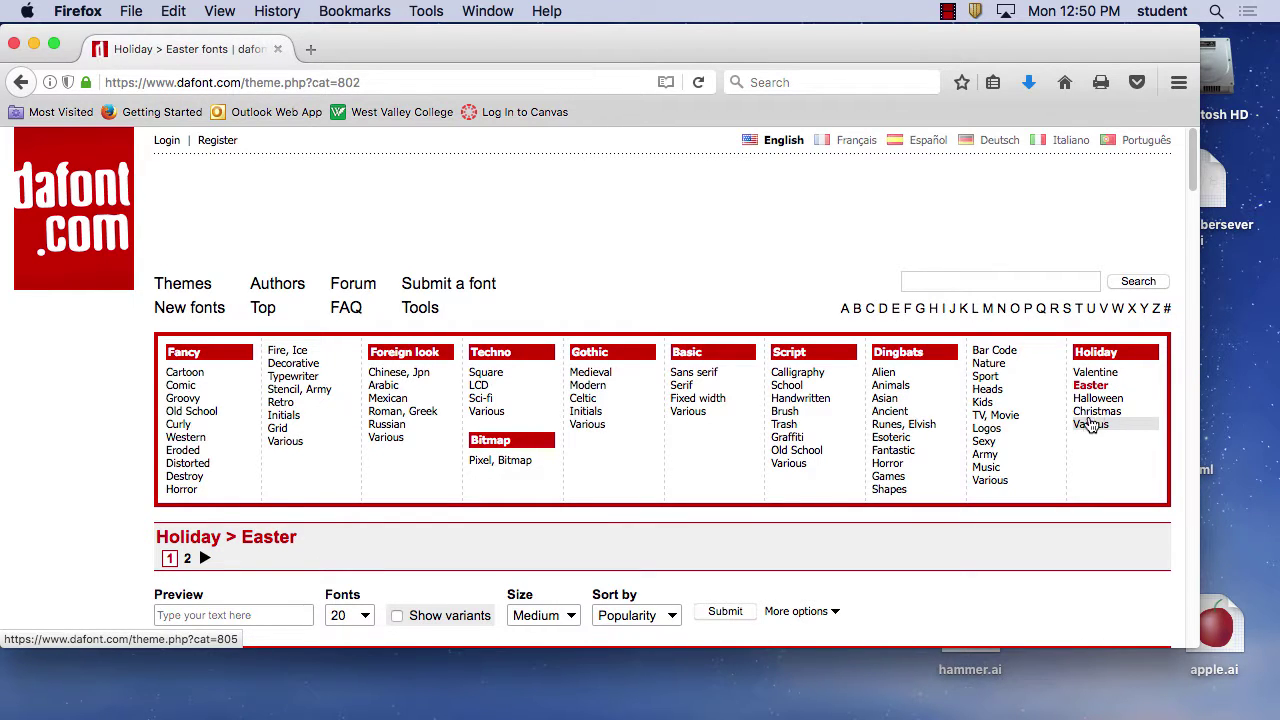
click(1100, 398)
drag(1193, 176, 1191, 257)
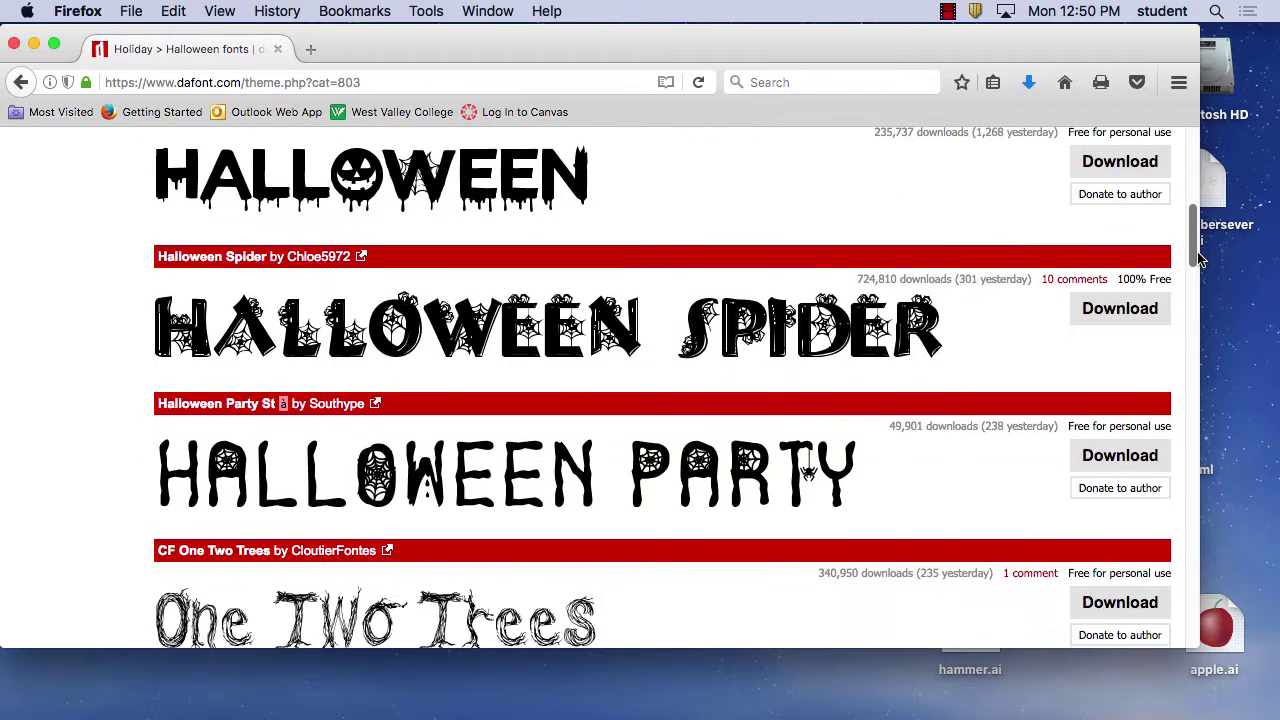
click(1110, 310)
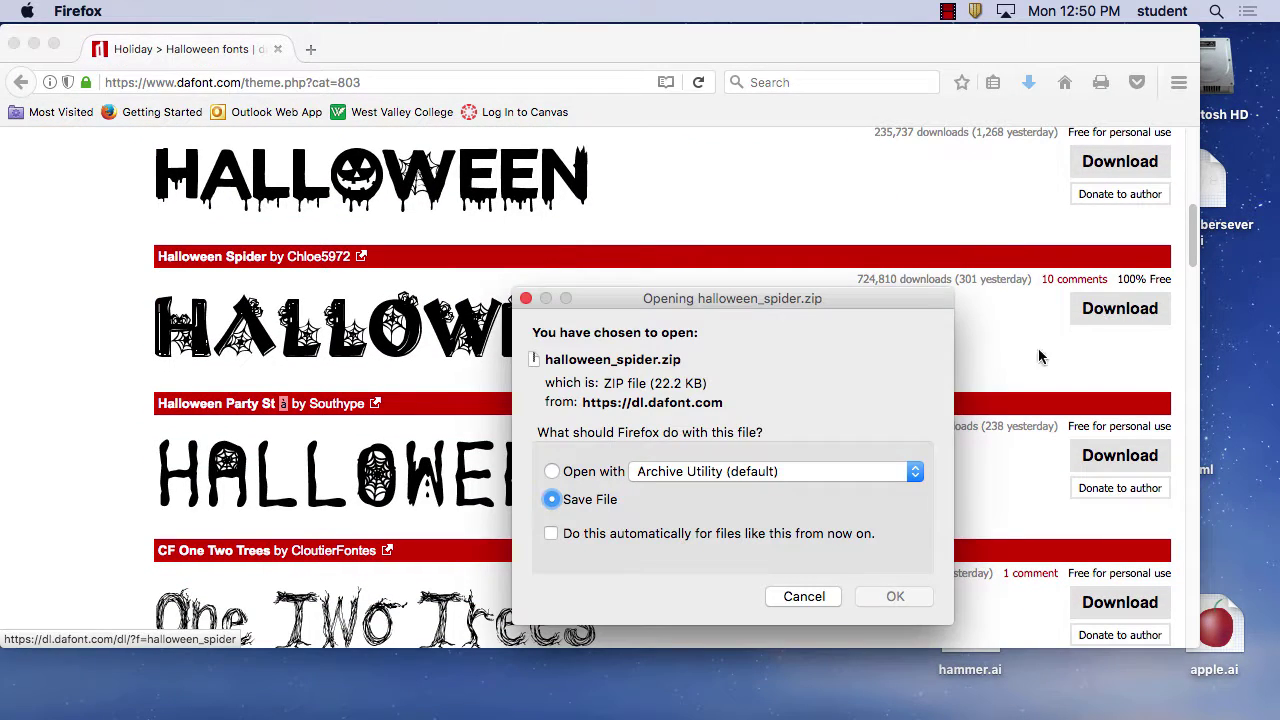
click(895, 596)
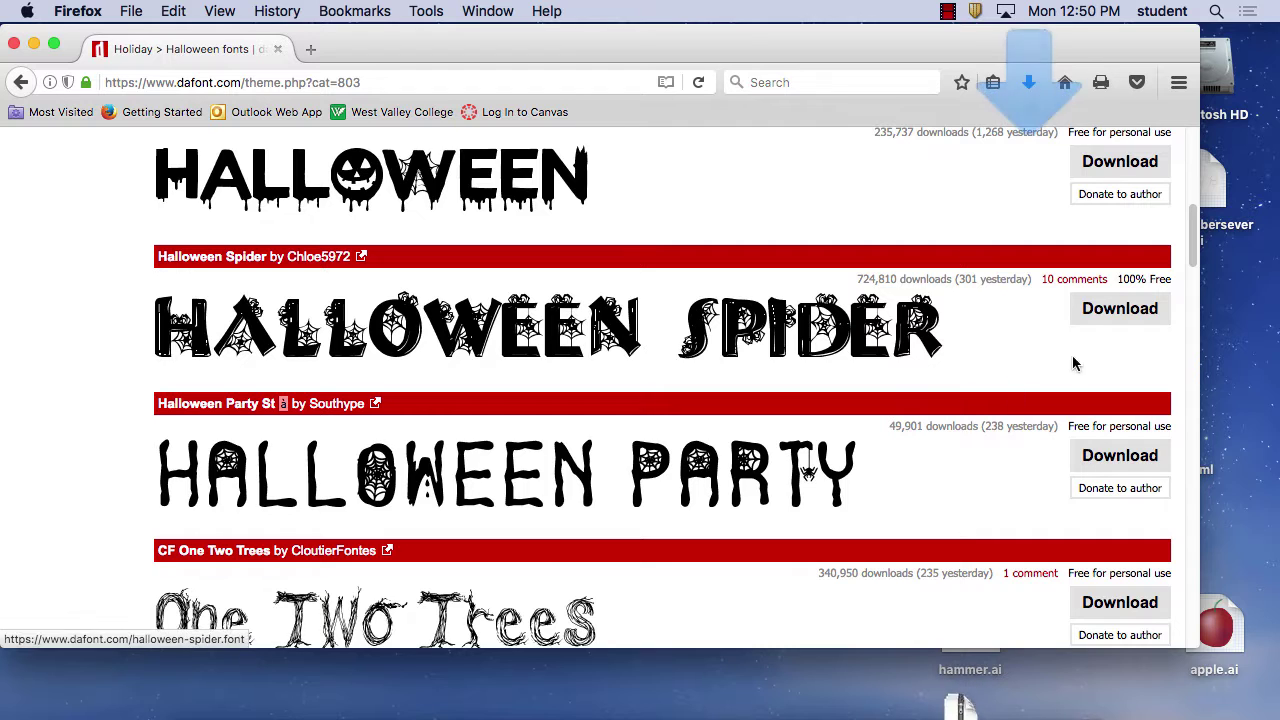
Step: Look through more Halloween fonts, then view the Gothic > Celtic and Script > Handwritten categories
drag(1183, 249, 1210, 363)
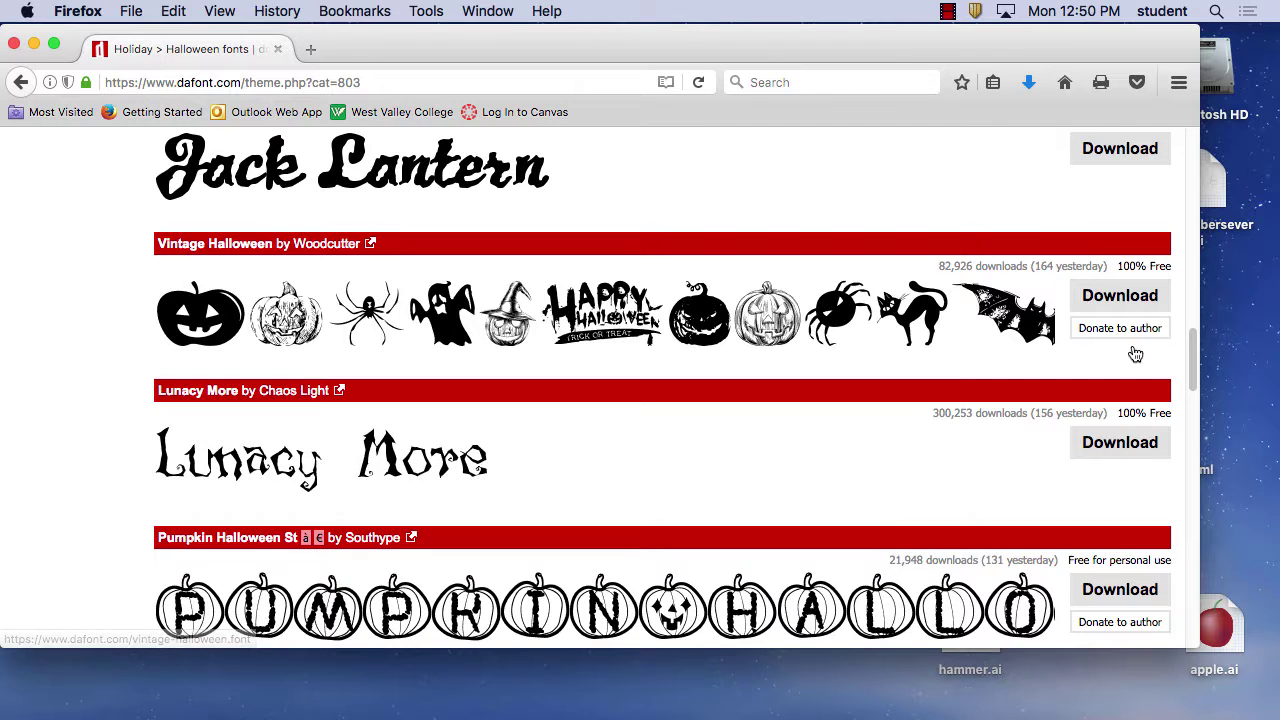
mouse_move(1193, 347)
mouse_down()
mouse_move(1191, 582)
mouse_move(1193, 130)
mouse_up()
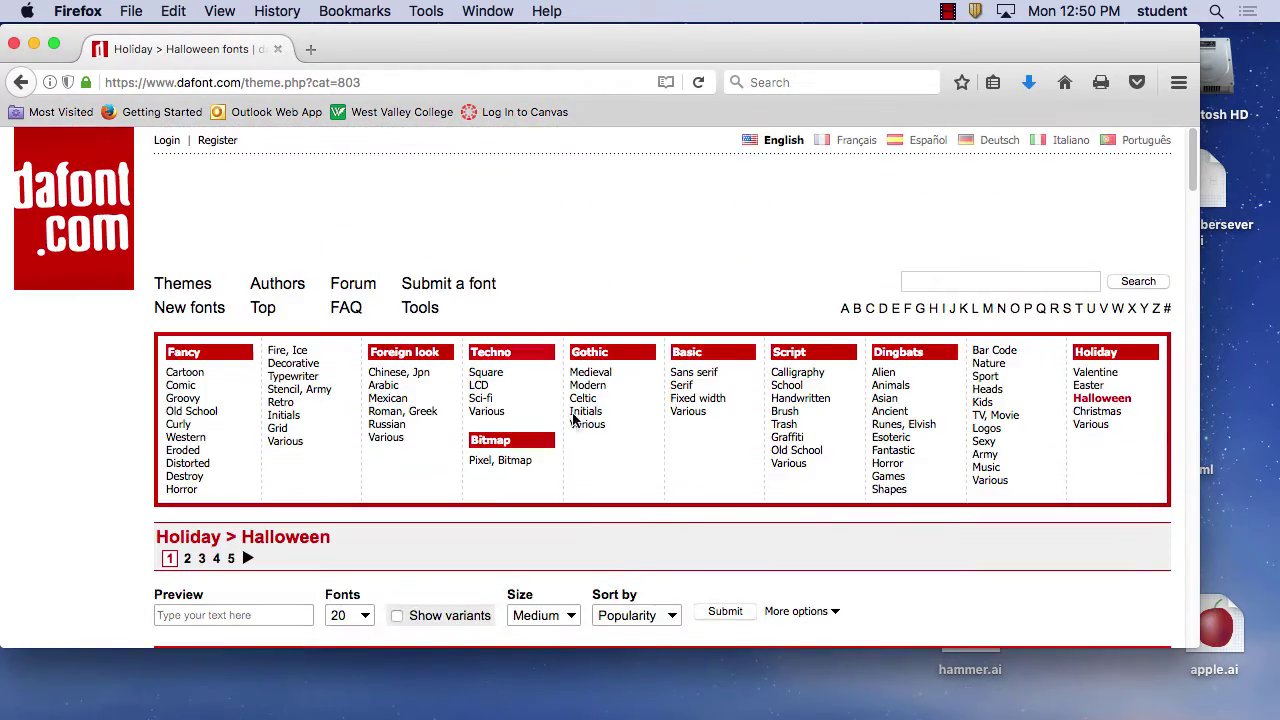
click(583, 400)
mouse_move(1192, 165)
mouse_down()
mouse_move(1169, 409)
mouse_move(1188, 158)
mouse_up()
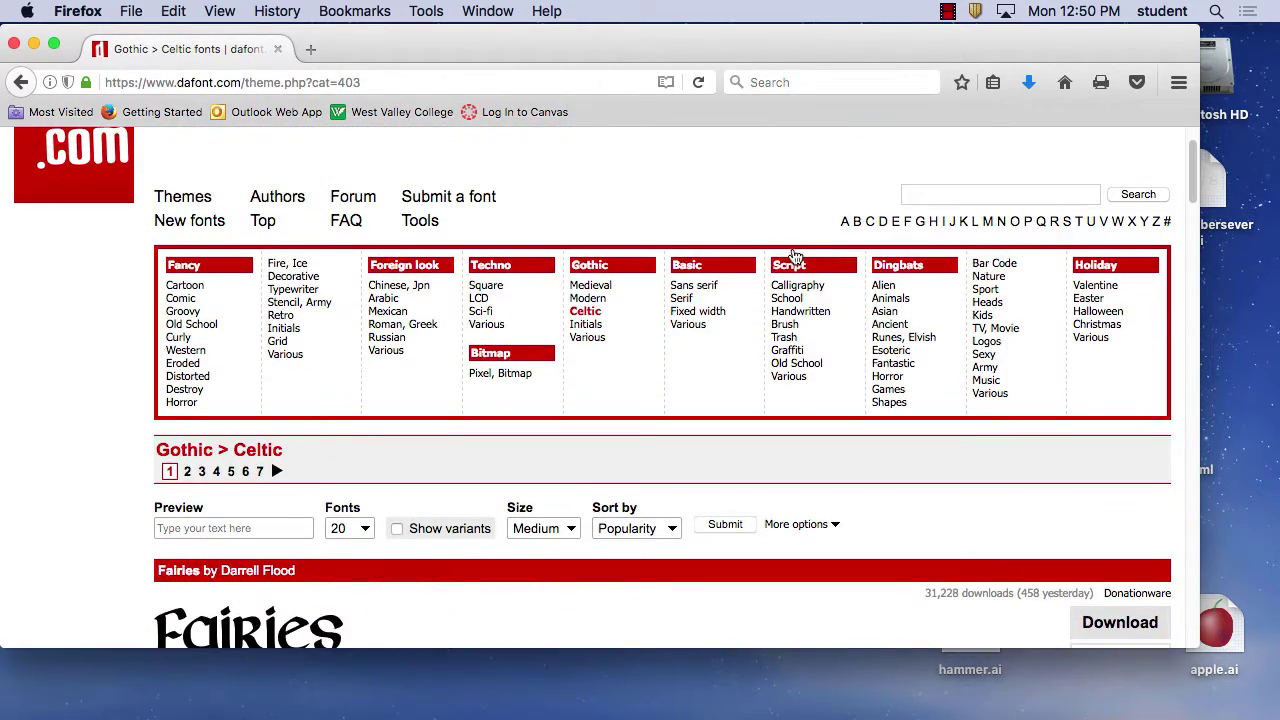
click(791, 312)
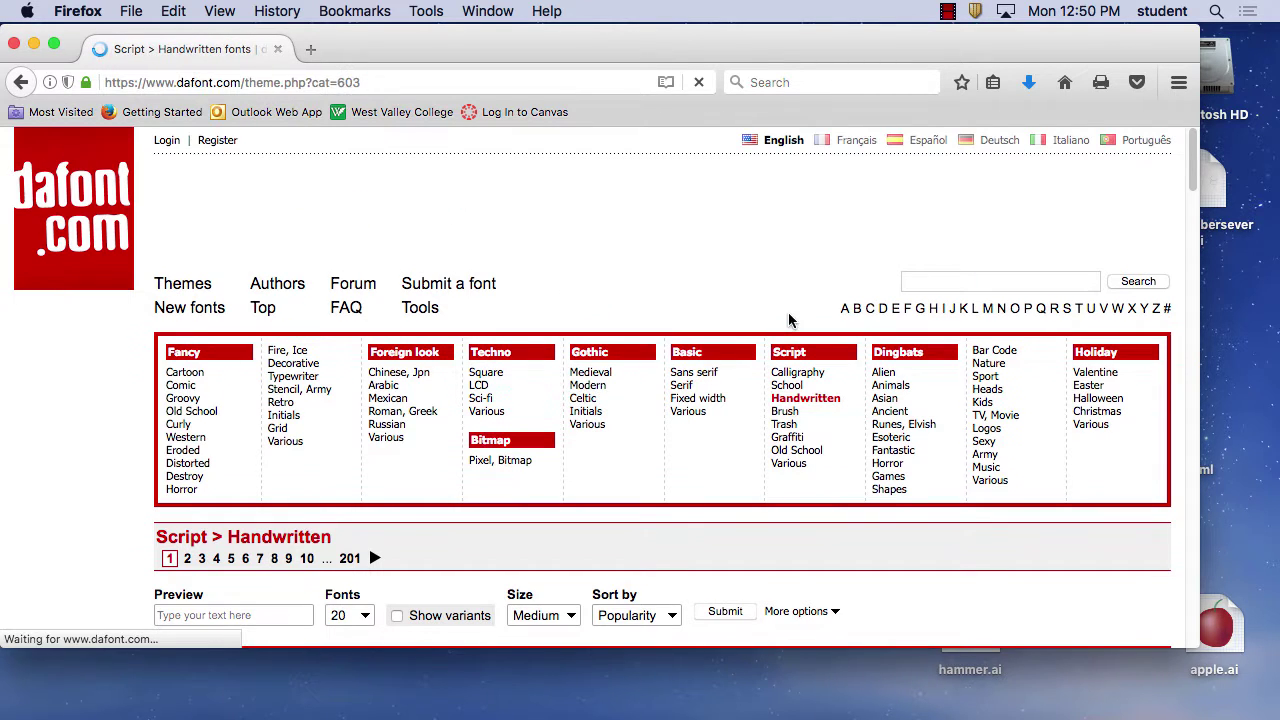
Step: Download the Hello Stranger font from the Script > Handwritten category, saving the zip file
drag(1190, 175, 1197, 304)
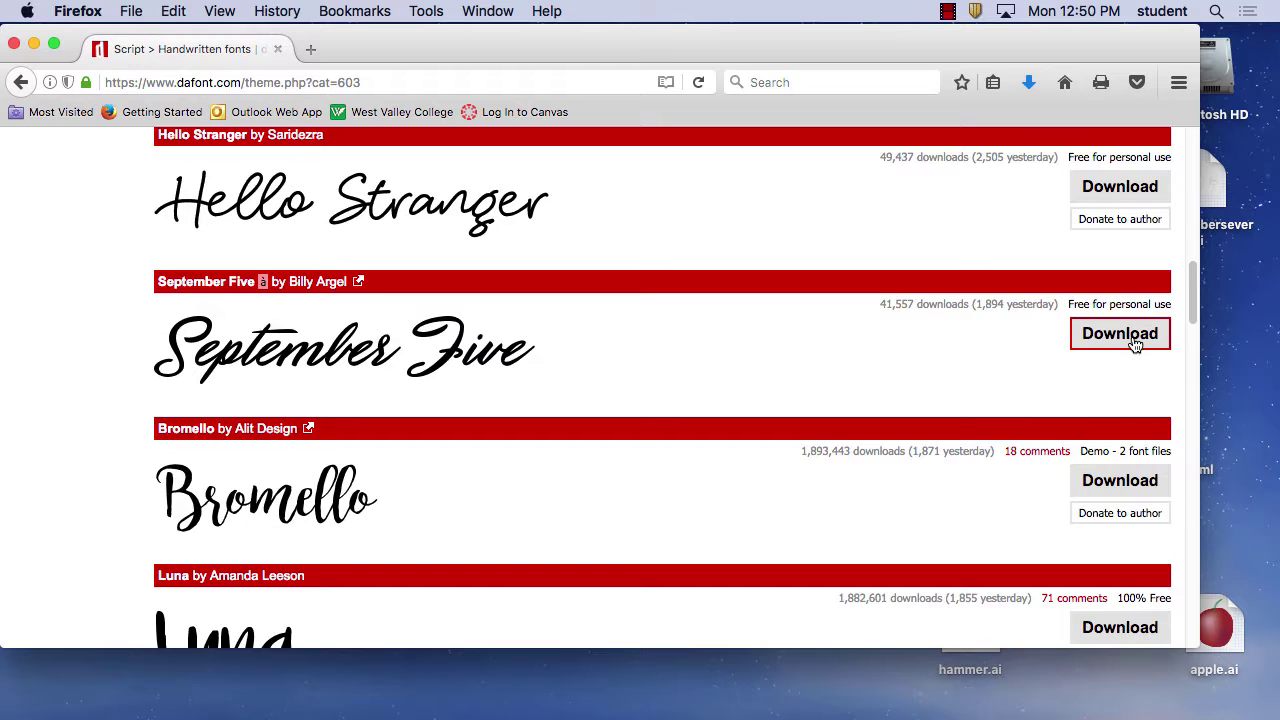
click(1122, 188)
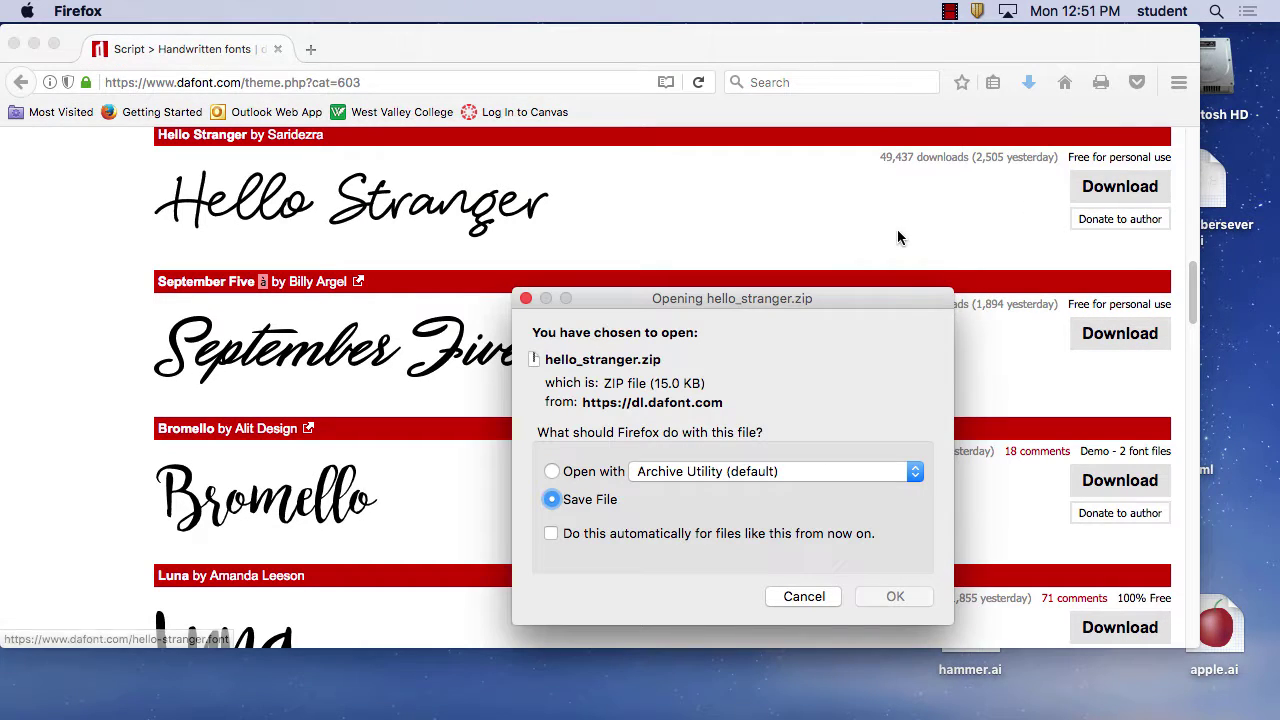
click(896, 597)
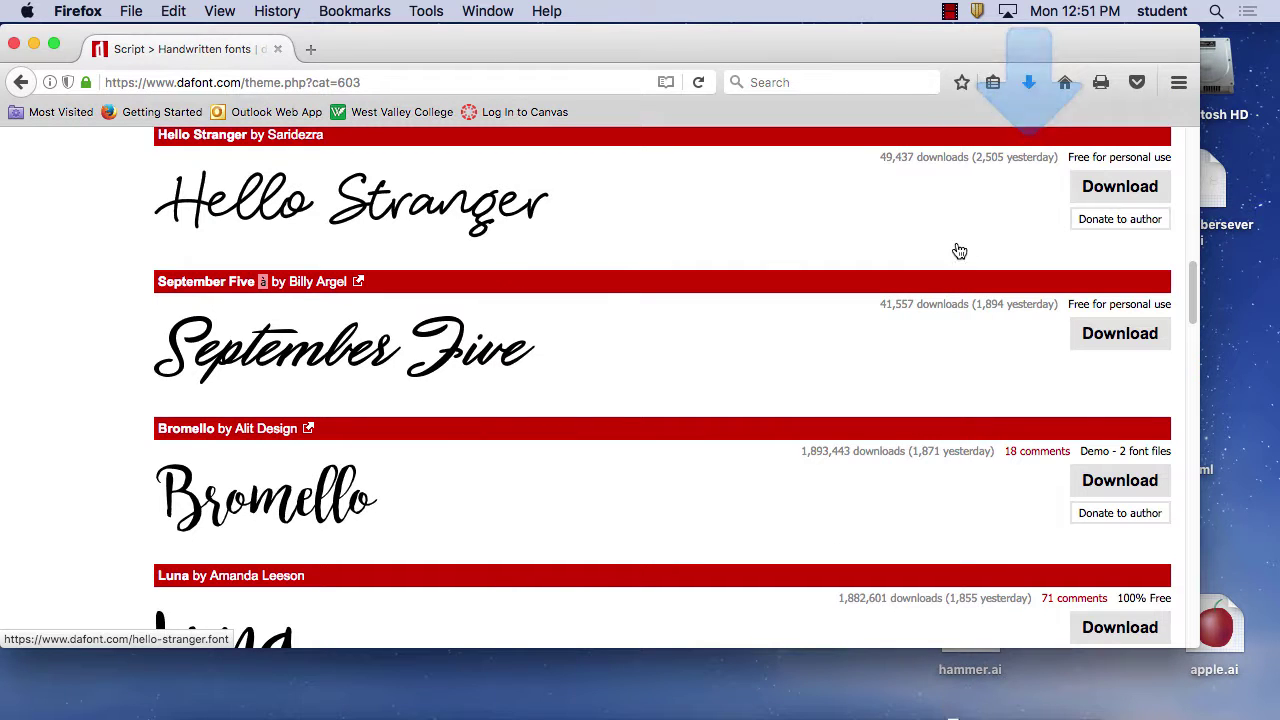
Step: Look through the Foreign look > Russian fonts and view the Techno > Various, Dingbats > Horror and Gothic > Initials categories
drag(1192, 300, 1176, 155)
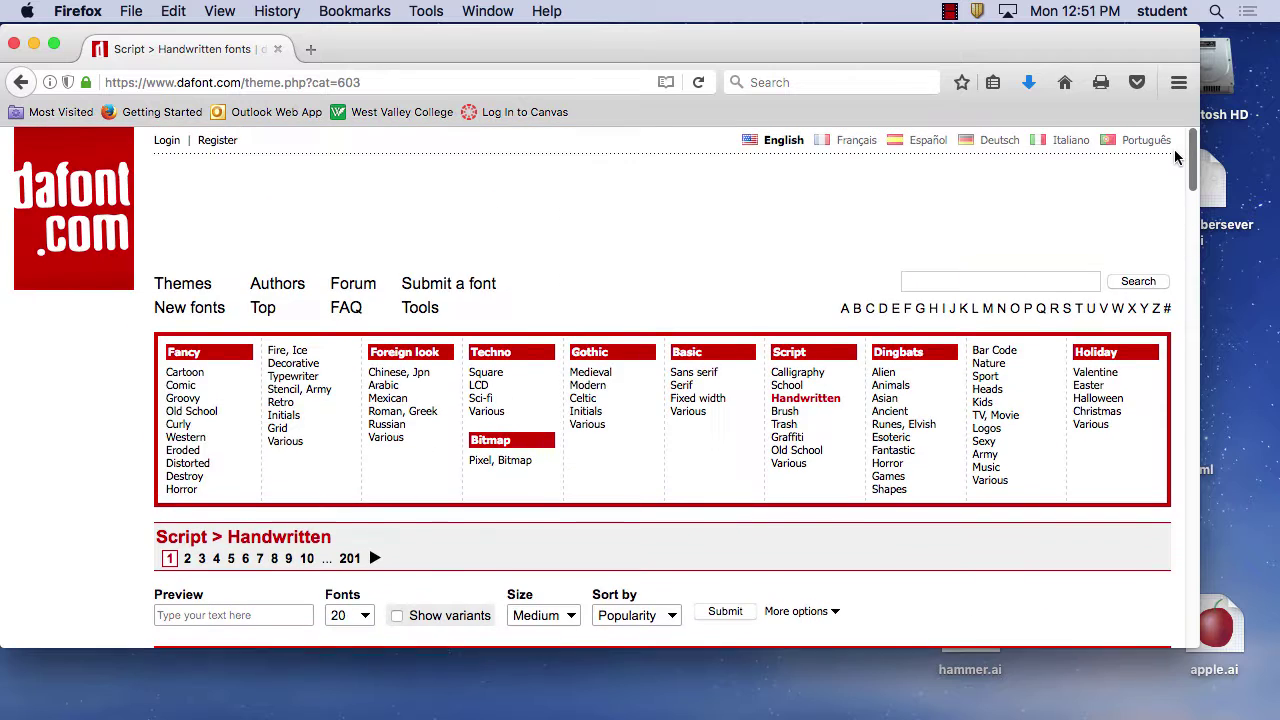
click(400, 428)
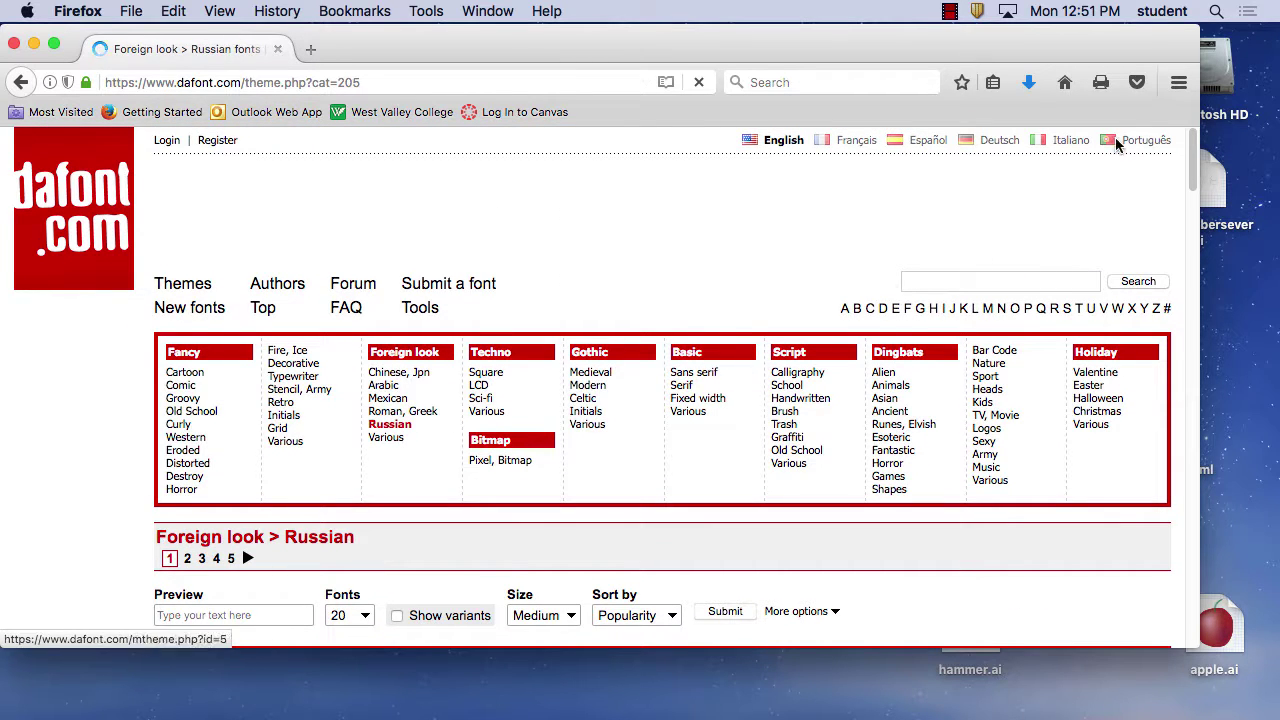
drag(1190, 162, 1190, 280)
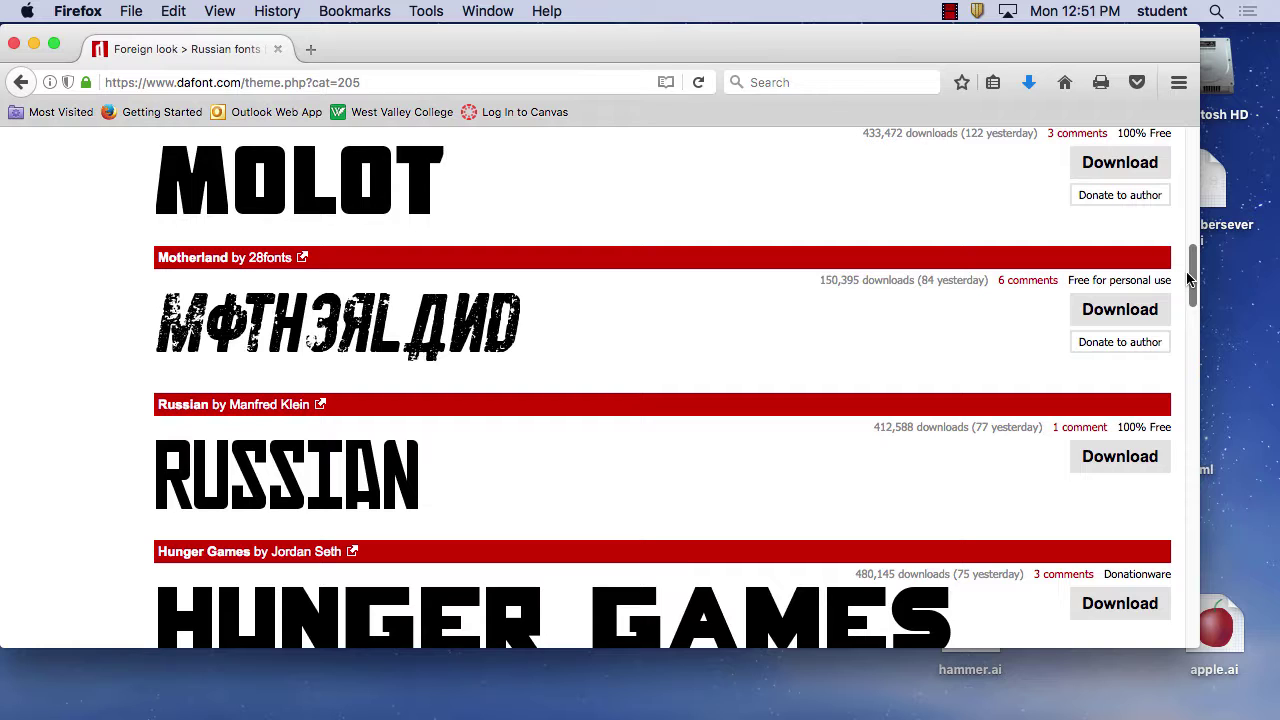
drag(1196, 262, 1201, 368)
drag(1188, 394, 1236, 600)
scroll(1003, 237, up, 20)
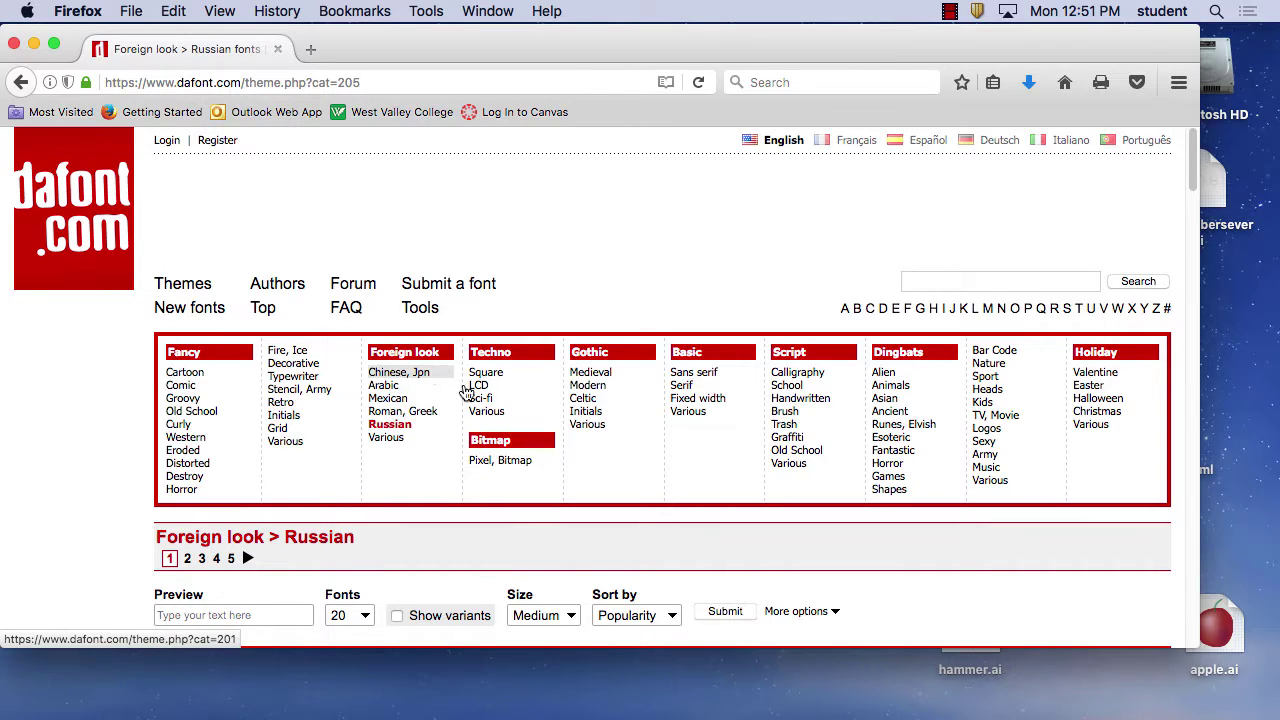
click(488, 413)
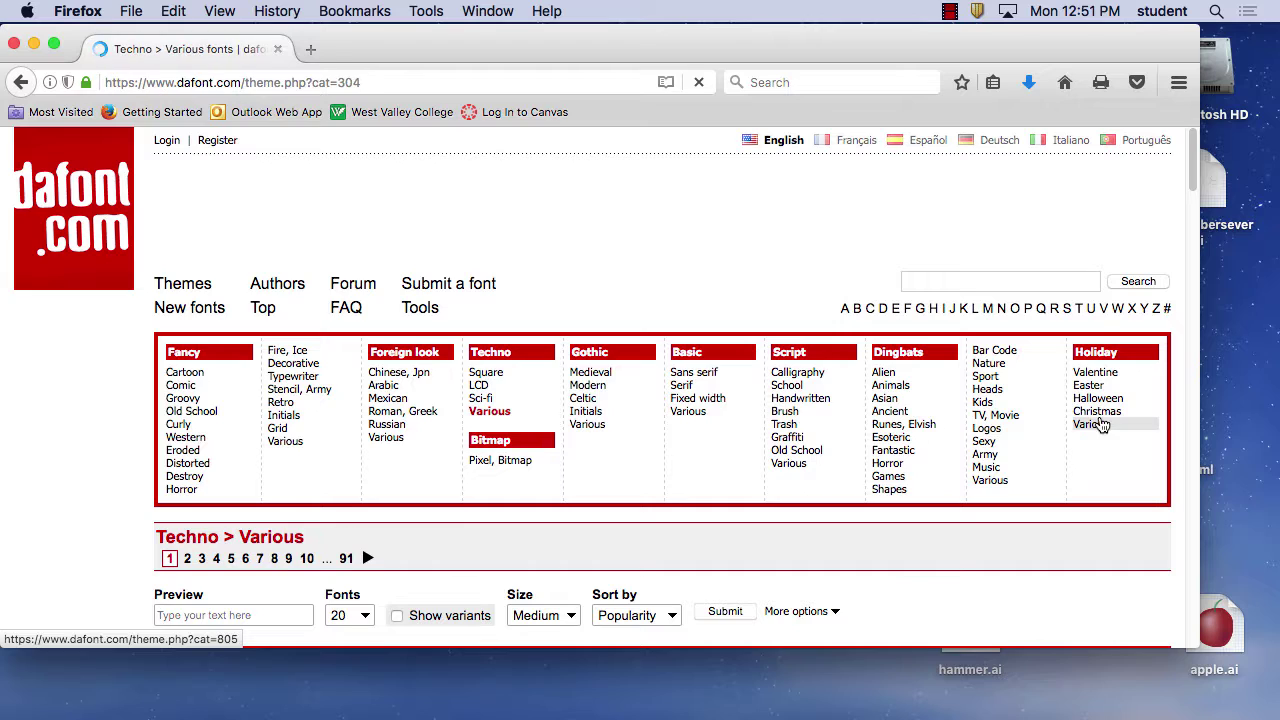
mouse_move(1195, 162)
mouse_down()
mouse_move(1218, 625)
mouse_move(1205, 160)
mouse_up()
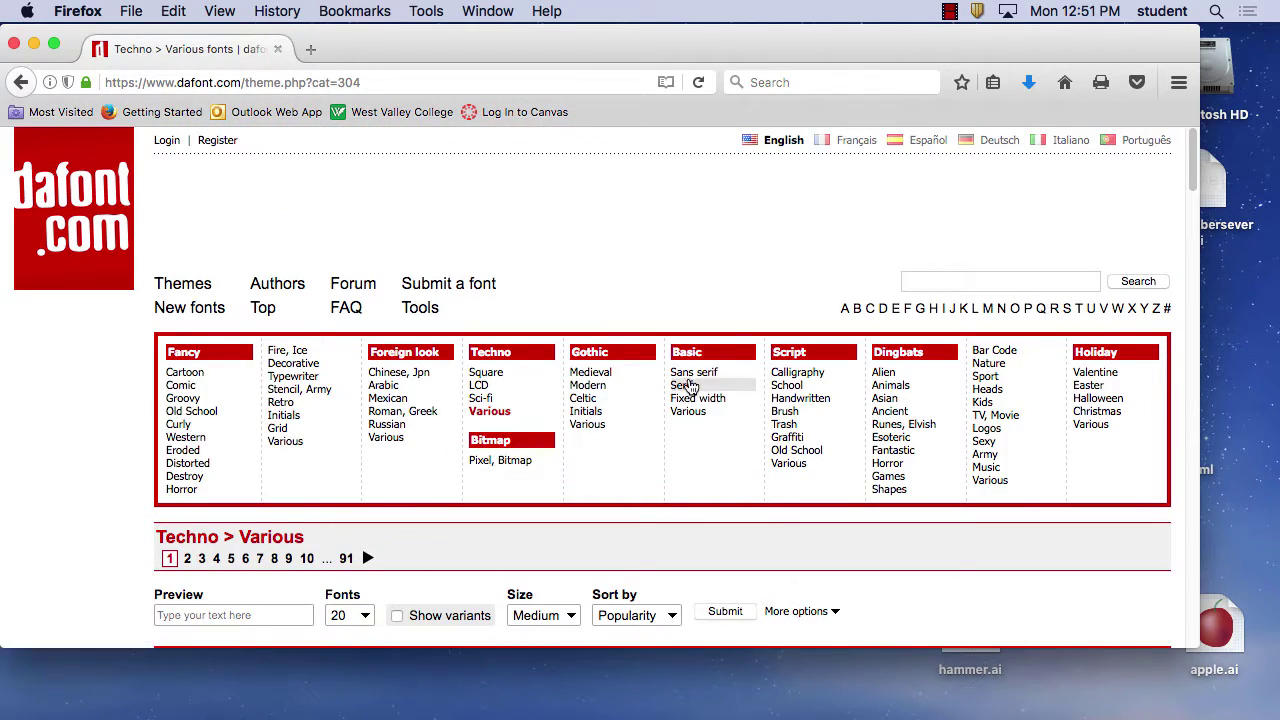
click(890, 463)
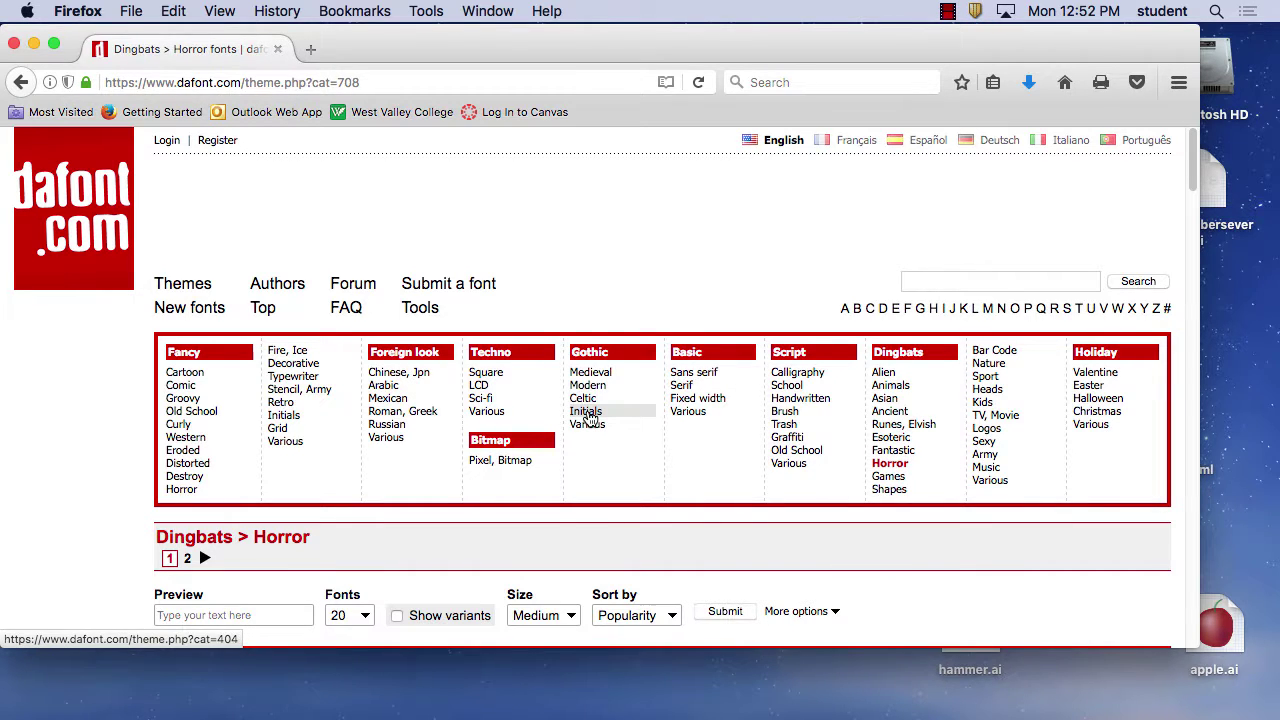
click(588, 411)
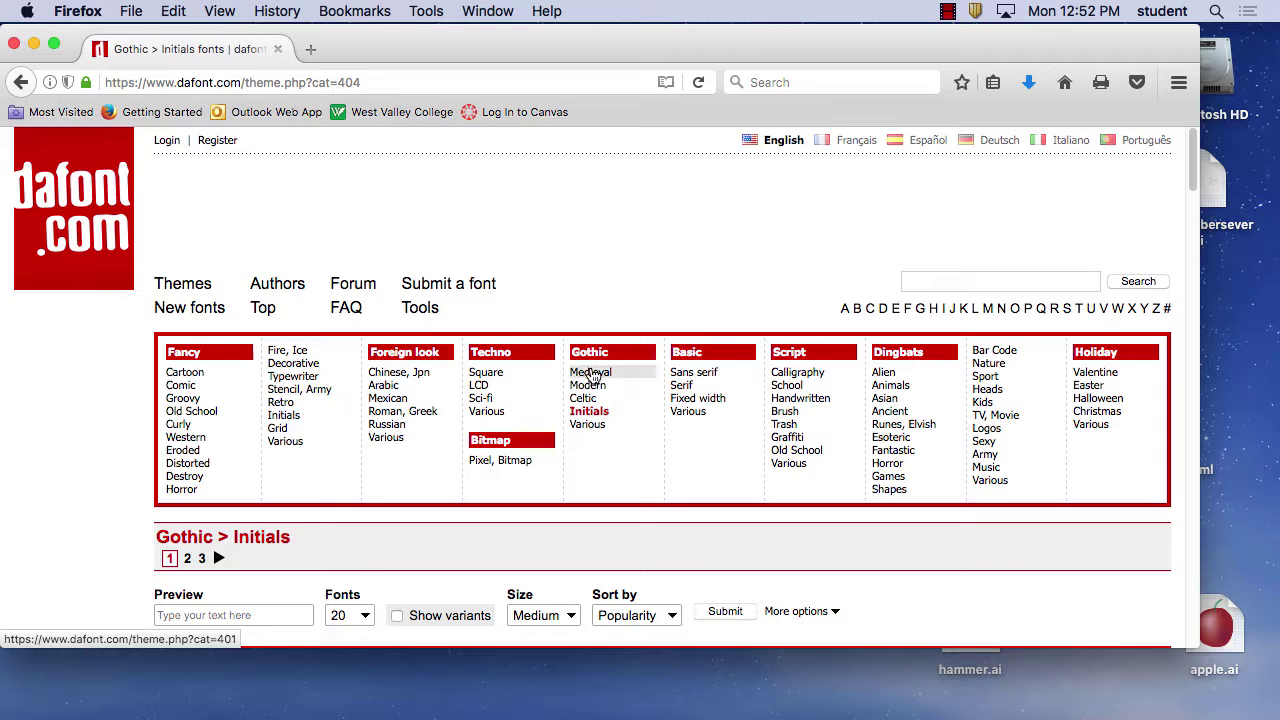
Step: Download the Deutsch Gothic font from the Gothic > Medieval category, saving the zip file
click(592, 371)
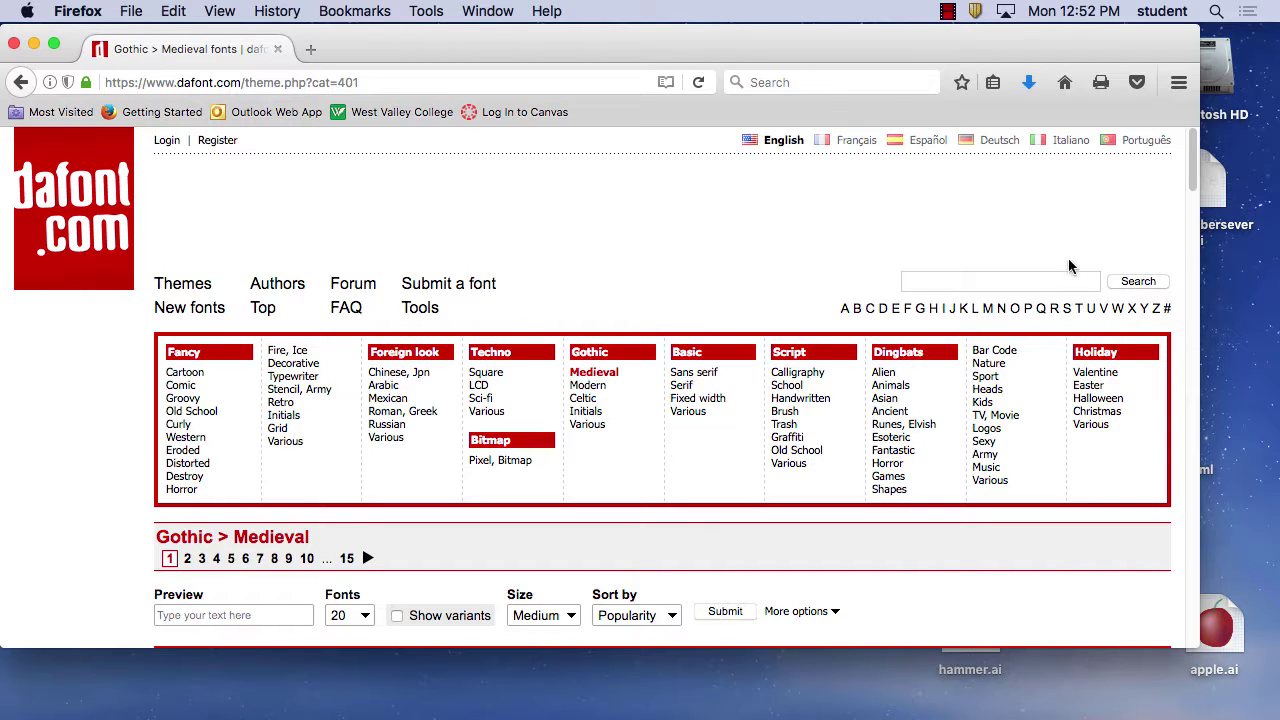
drag(1196, 158, 1197, 430)
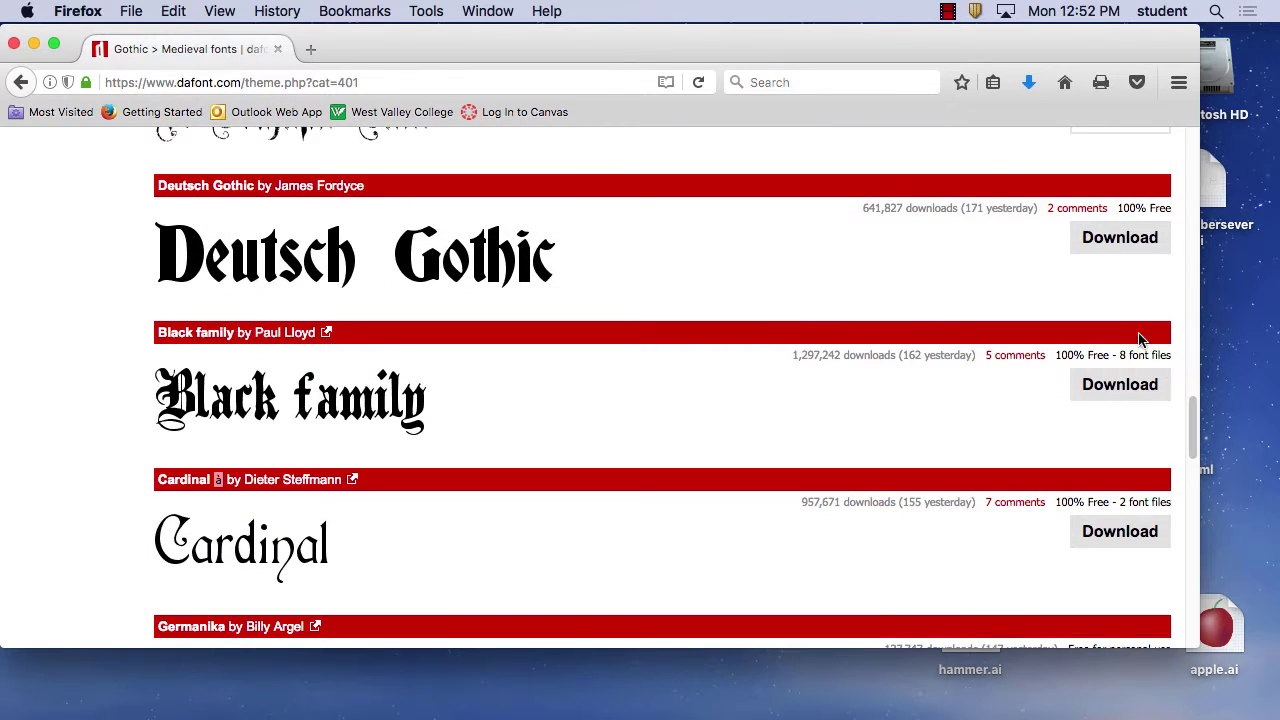
click(1097, 237)
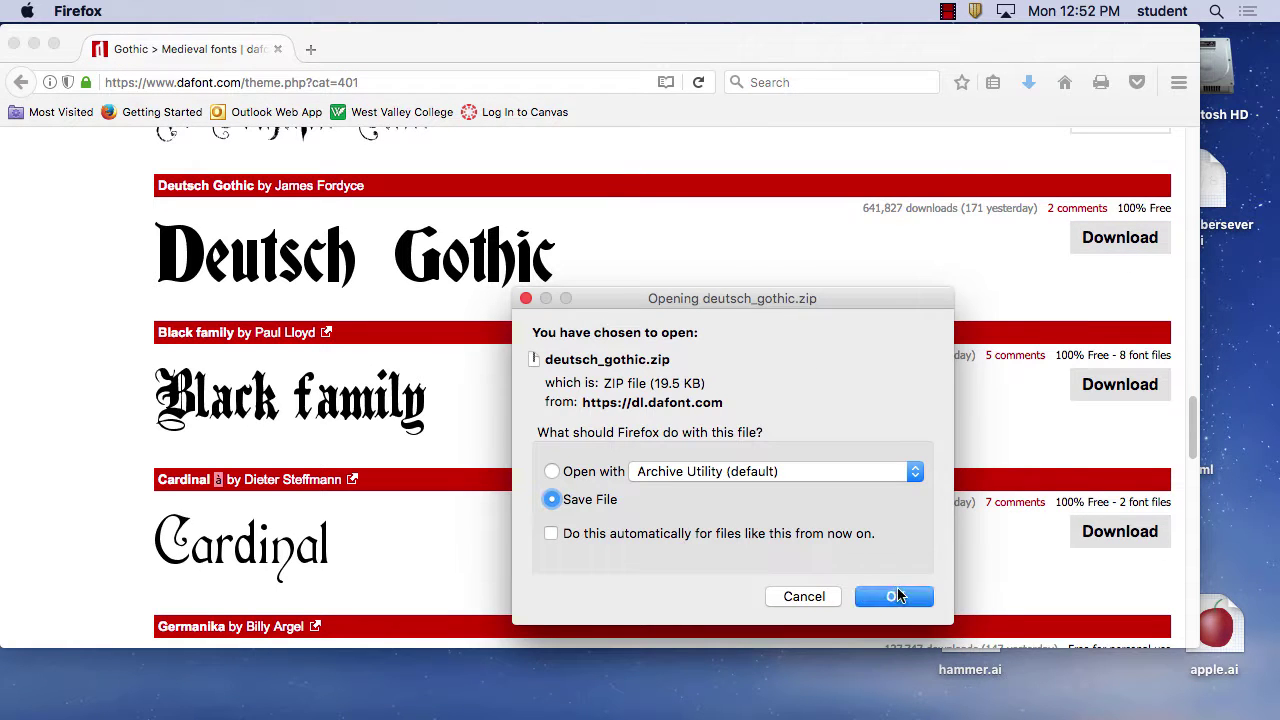
click(894, 594)
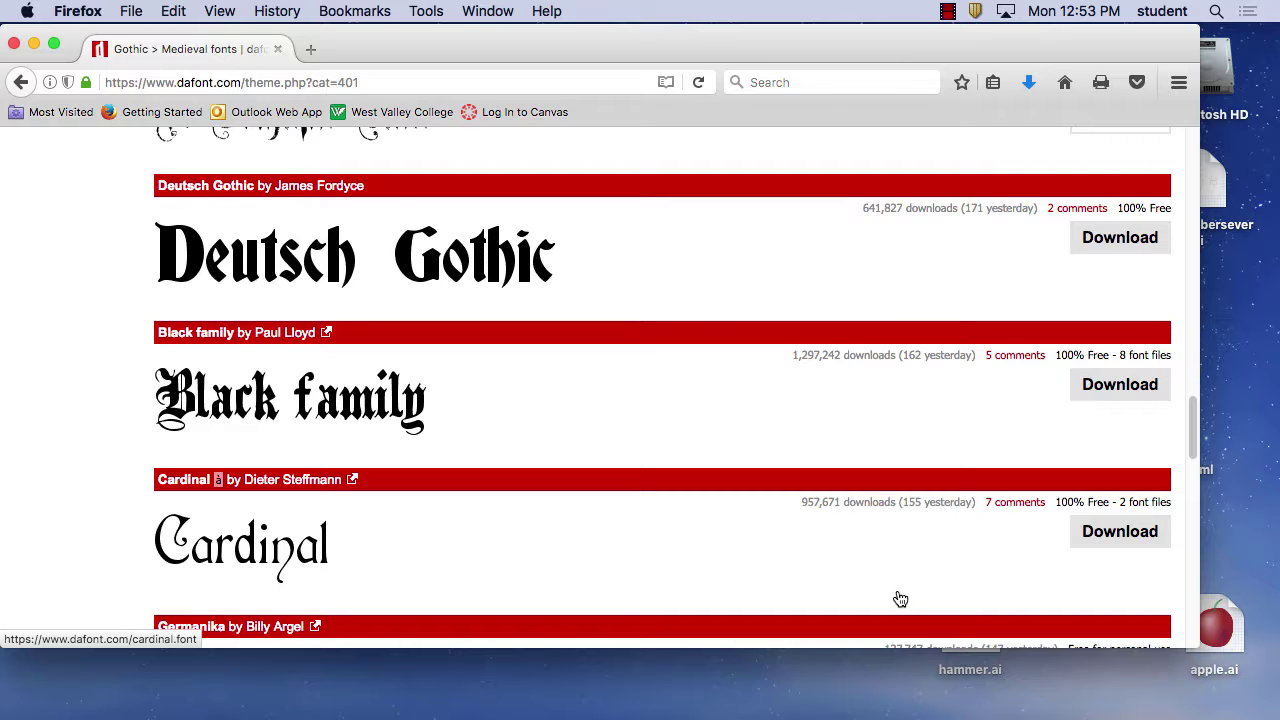
Step: Hide Firefox and show the Downloads folder in a Finder window opened from Macintosh HD
click(70, 11)
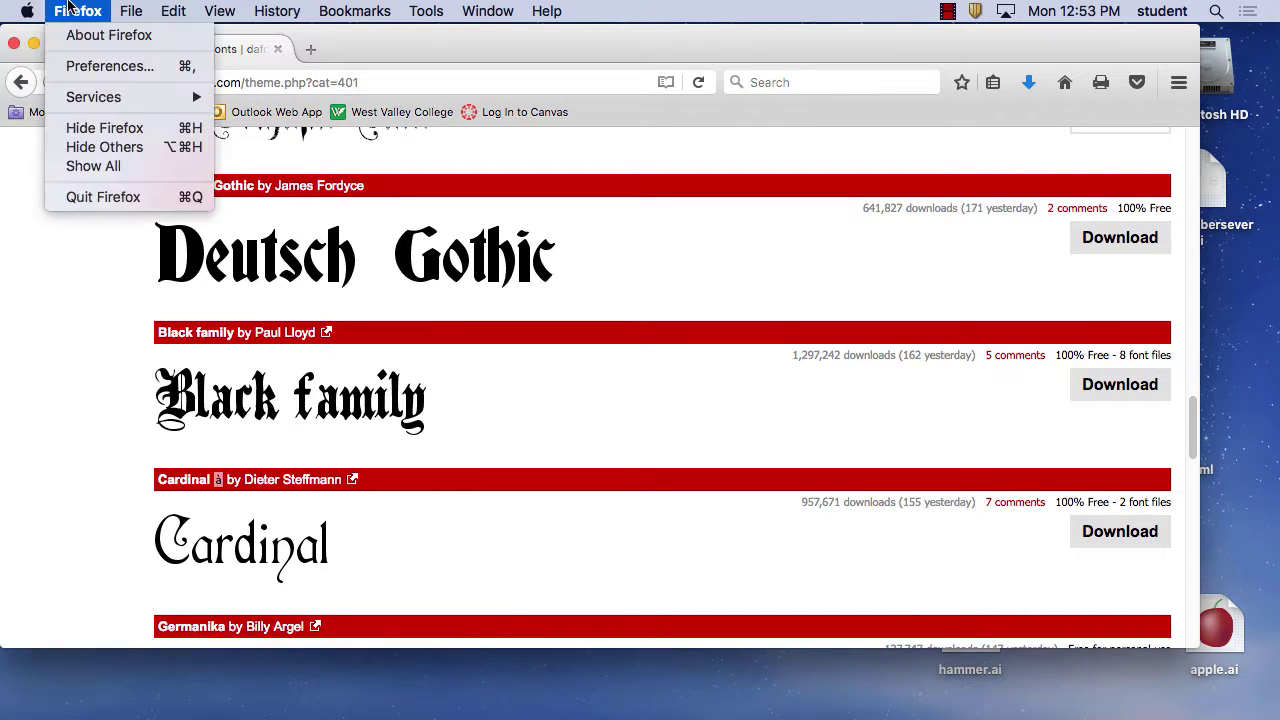
click(97, 129)
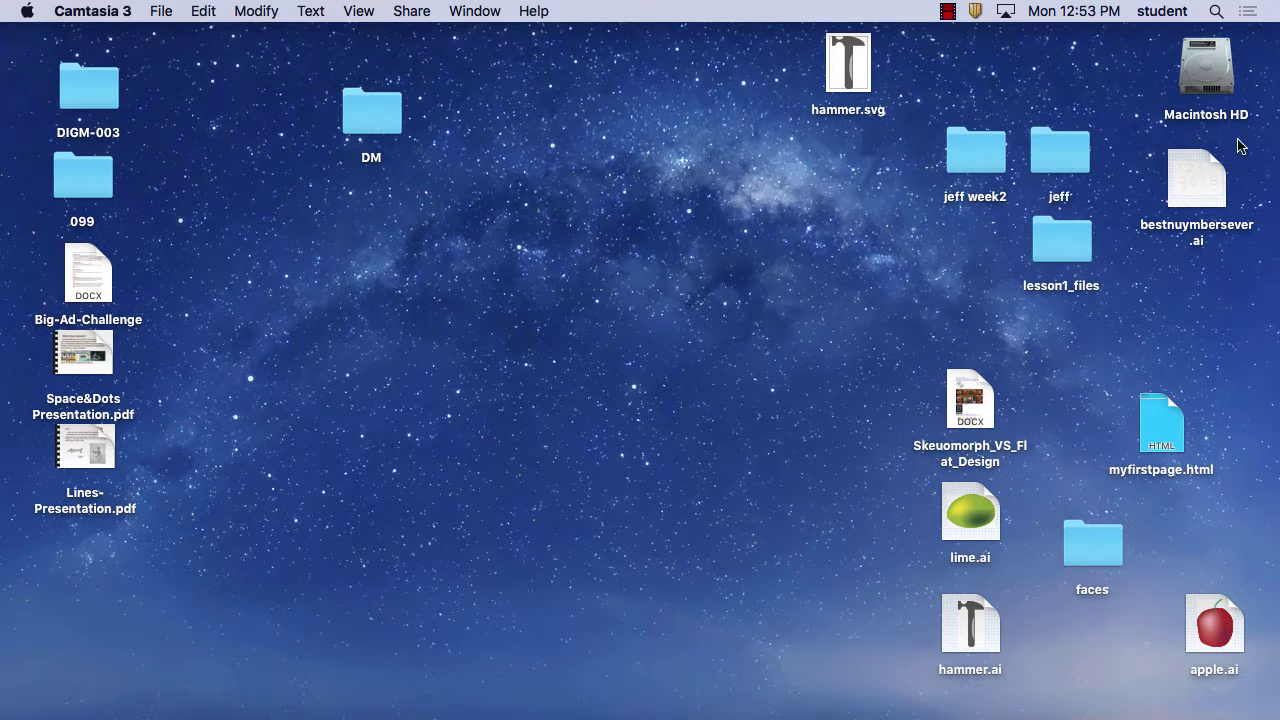
click(1218, 76)
double_click(1218, 76)
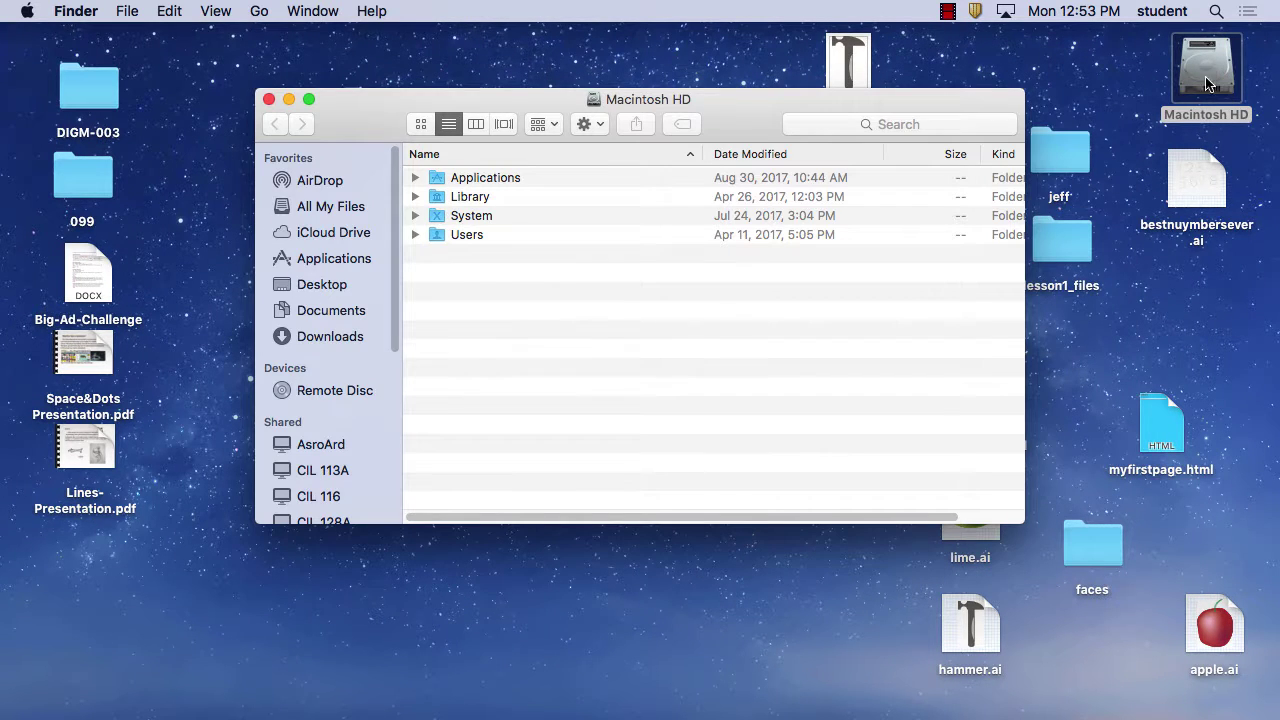
click(345, 337)
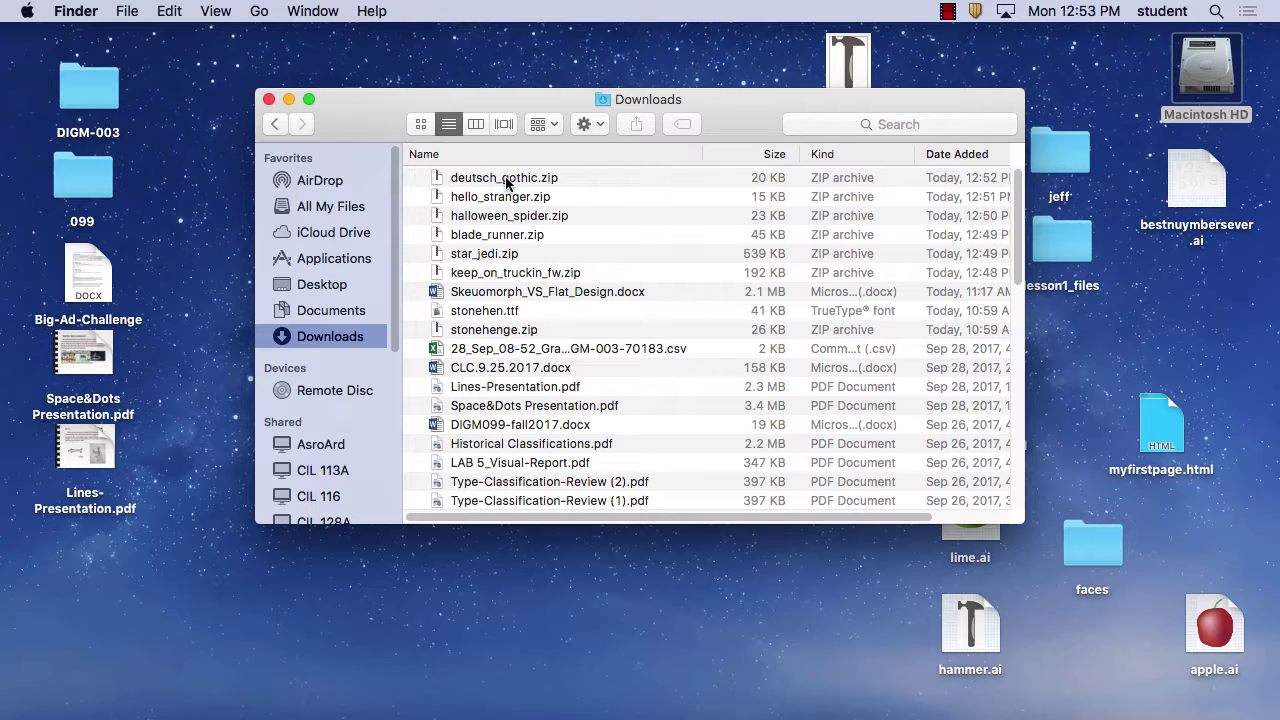
Step: Extract deutsch_gothic.zip and install its Deutsch.ttf font in Font Book, accepting the checked font in Font Validation
double_click(506, 179)
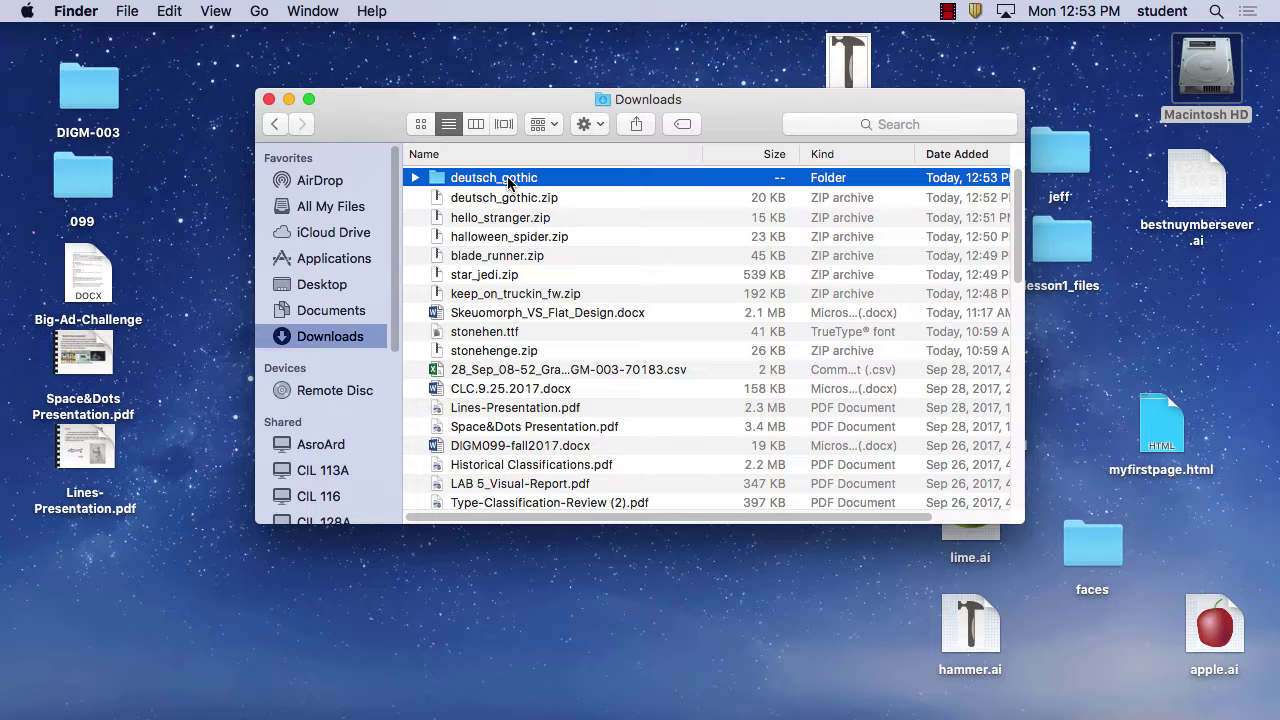
double_click(507, 180)
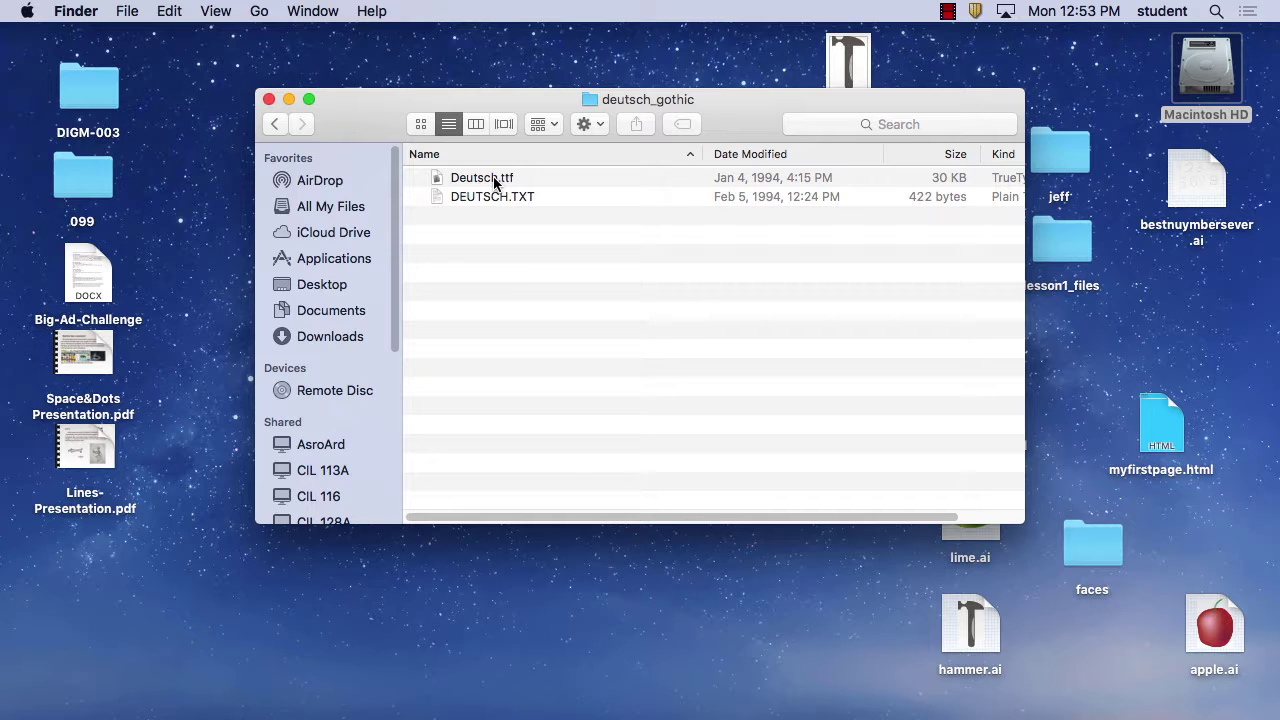
double_click(494, 178)
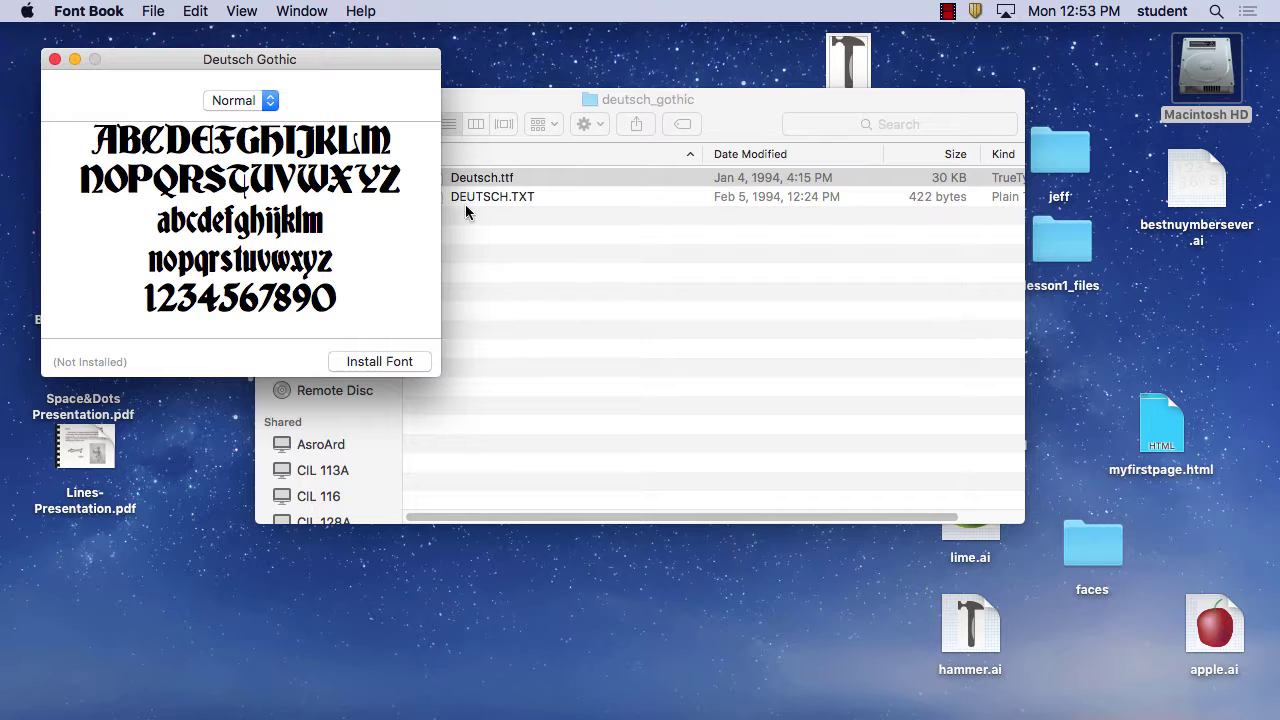
click(404, 365)
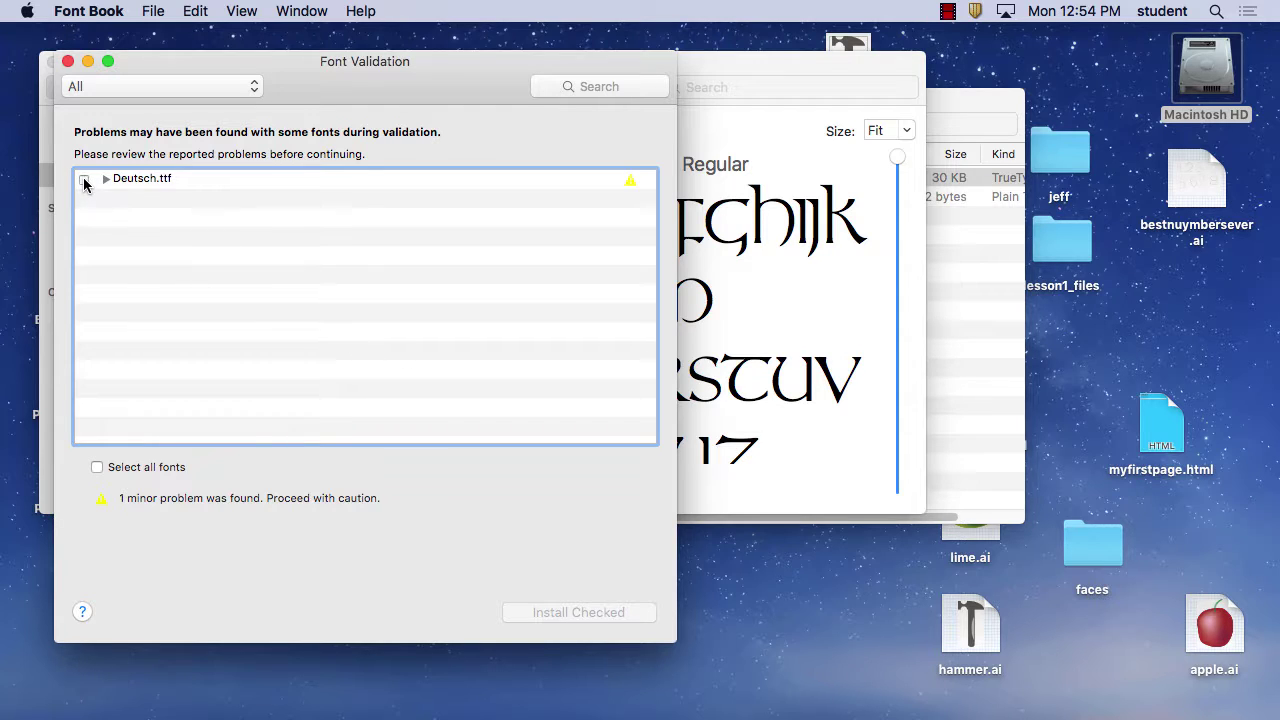
click(85, 181)
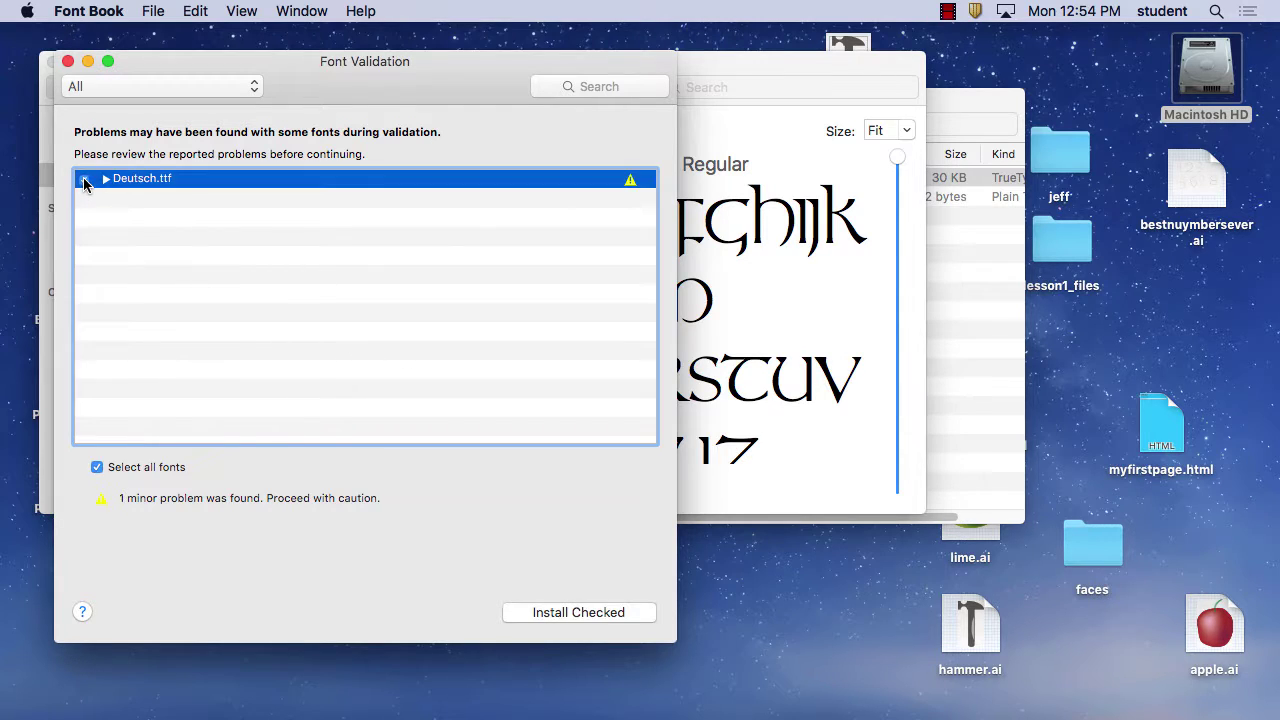
click(620, 612)
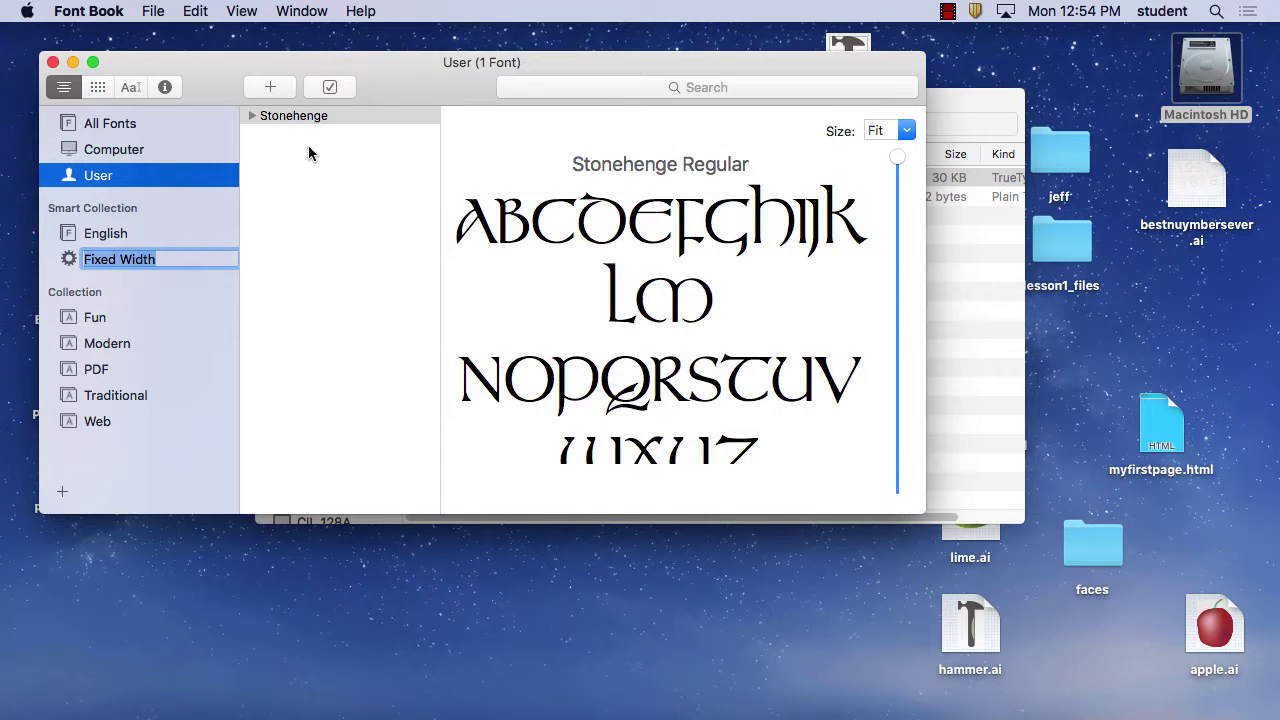
Step: Set the Font Book and Finder windows apart, and extract hello_stranger.zip from Downloads to install Hello Stranger.otf
drag(391, 57, 522, 343)
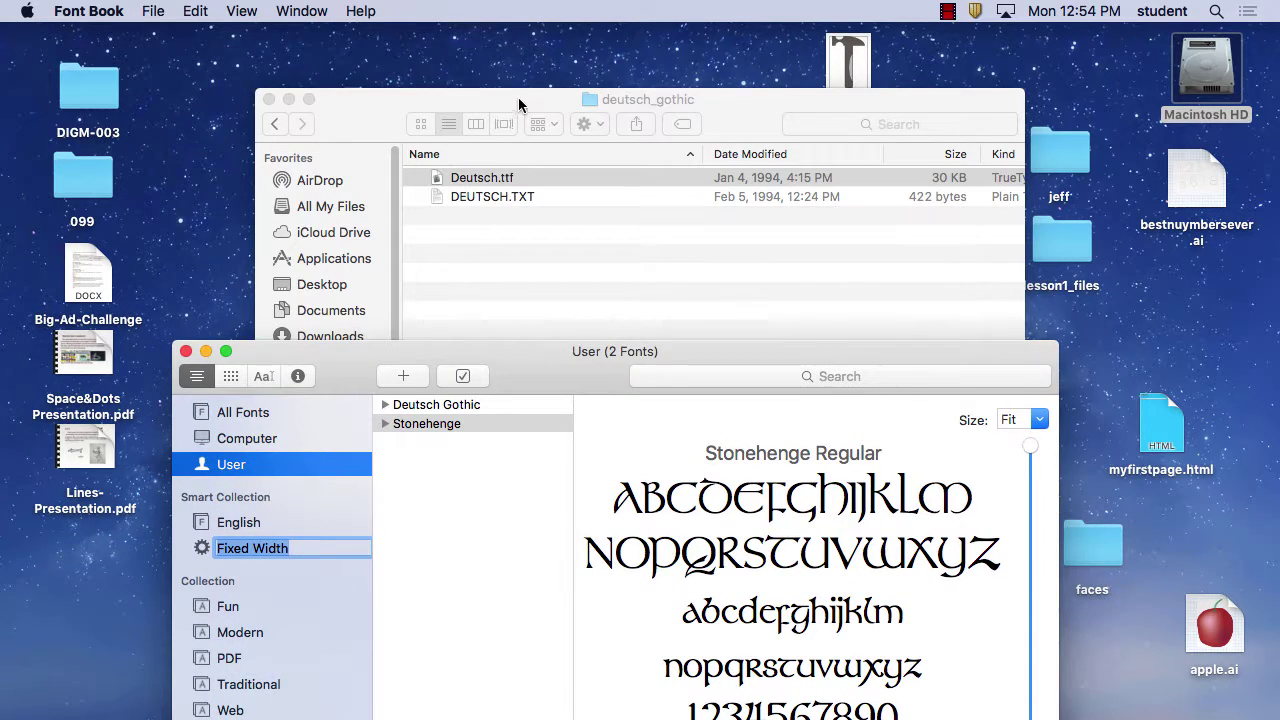
drag(519, 104, 447, 76)
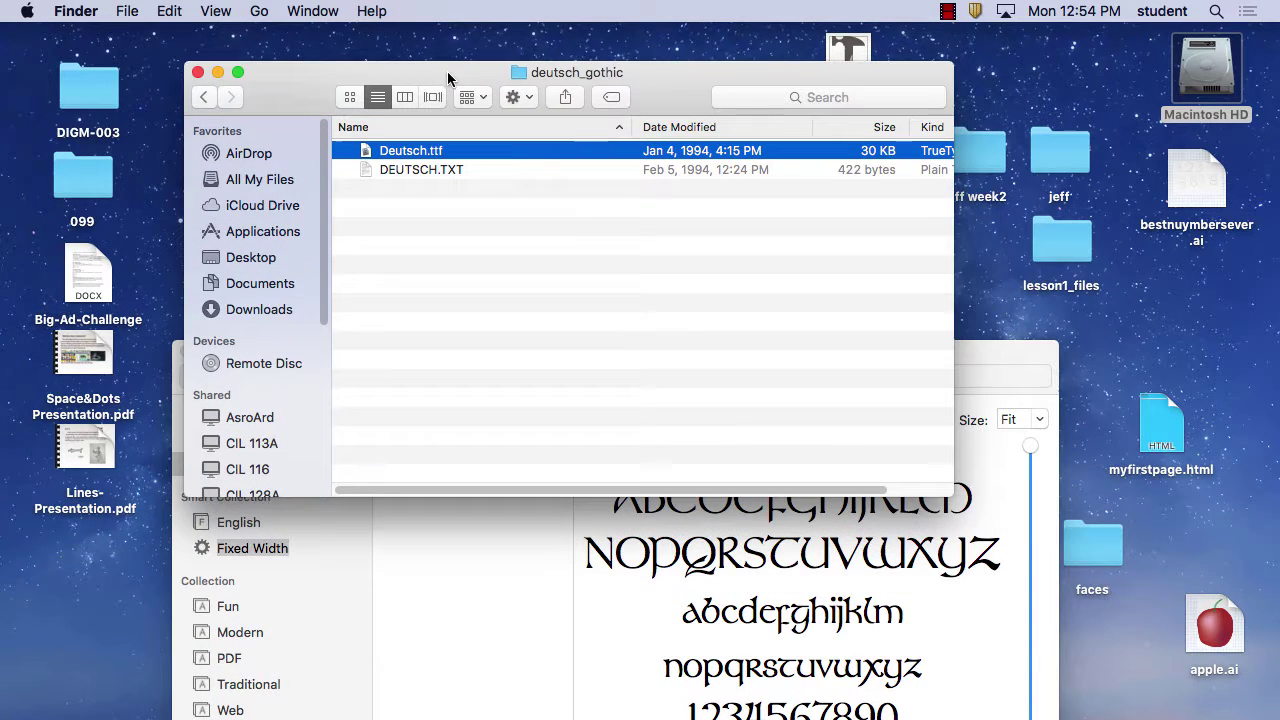
click(202, 96)
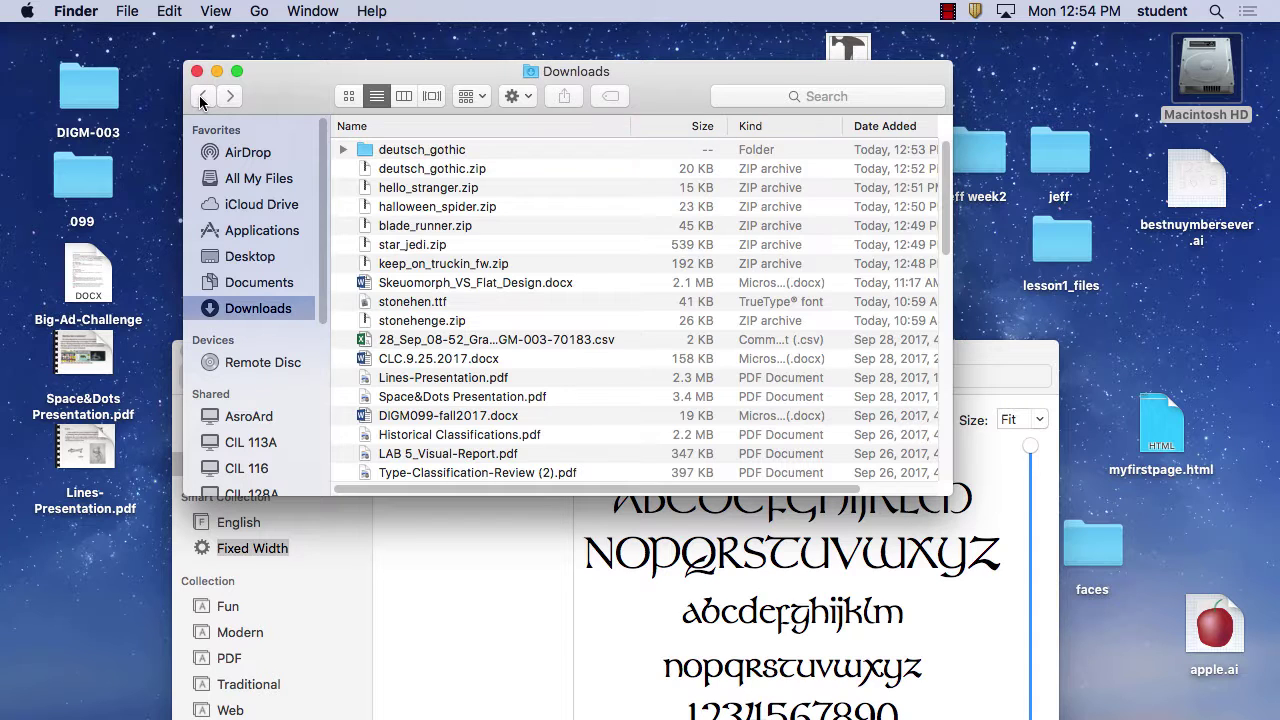
double_click(423, 189)
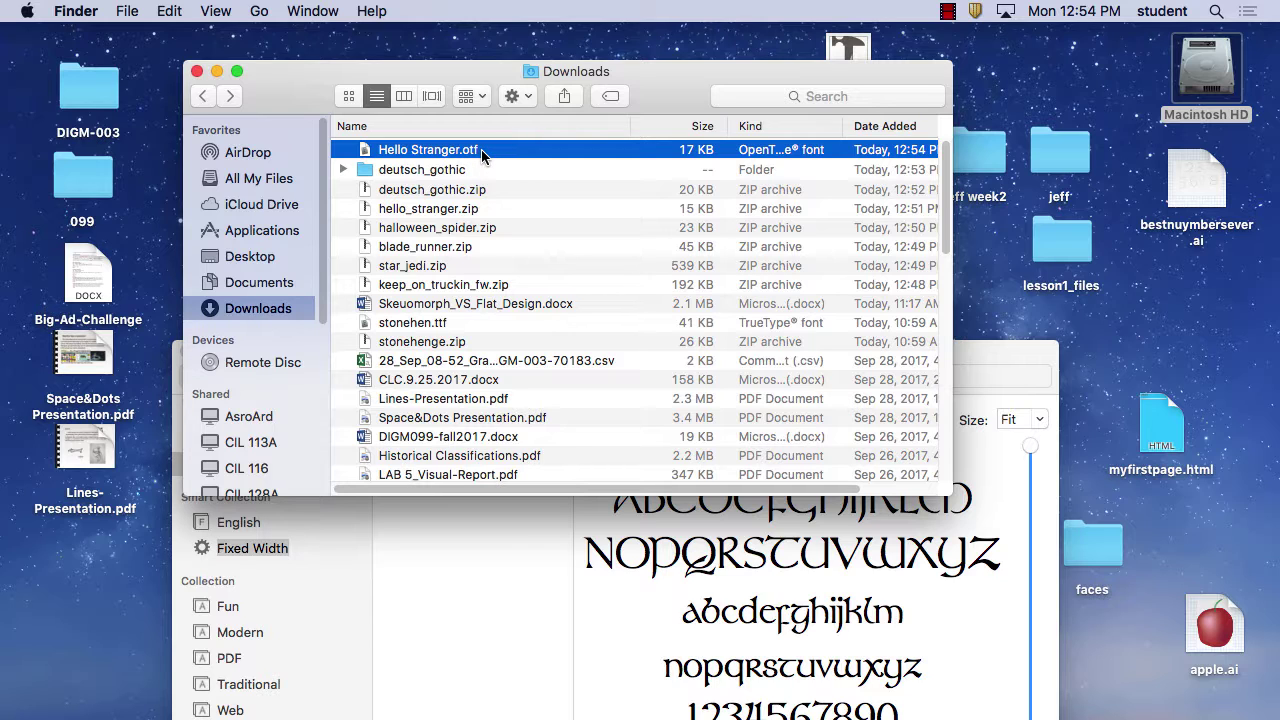
double_click(406, 151)
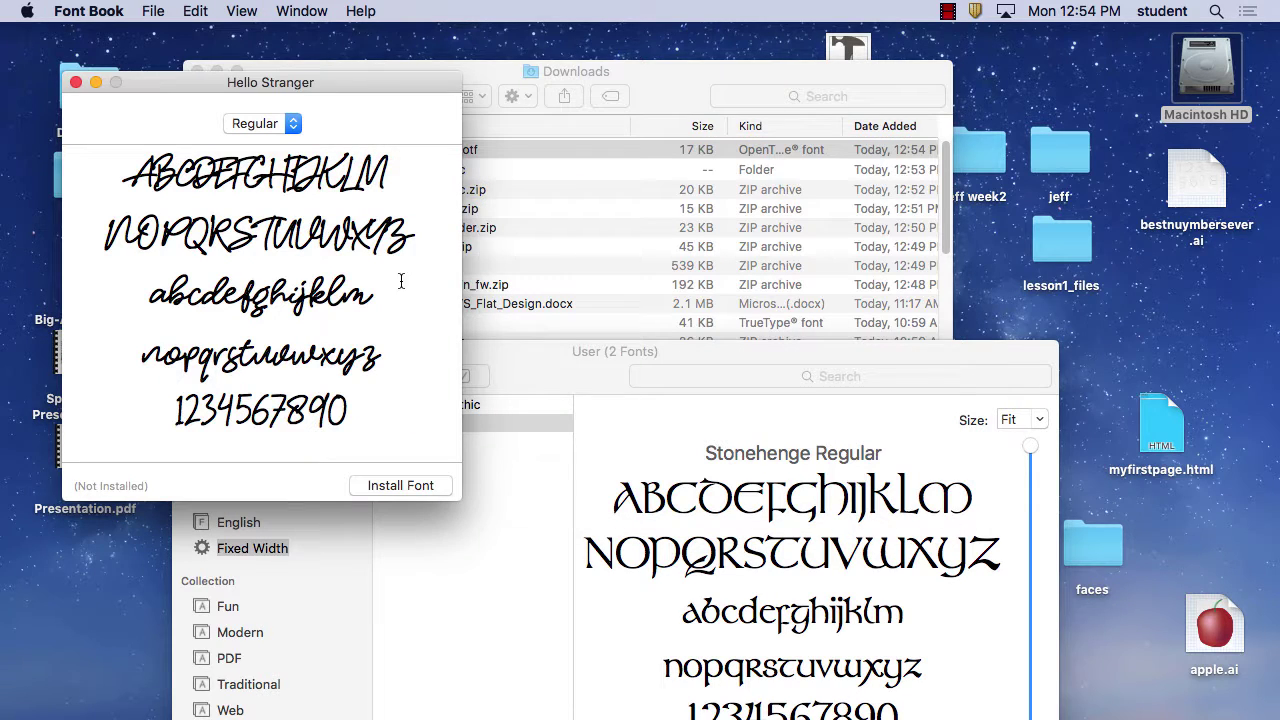
click(393, 487)
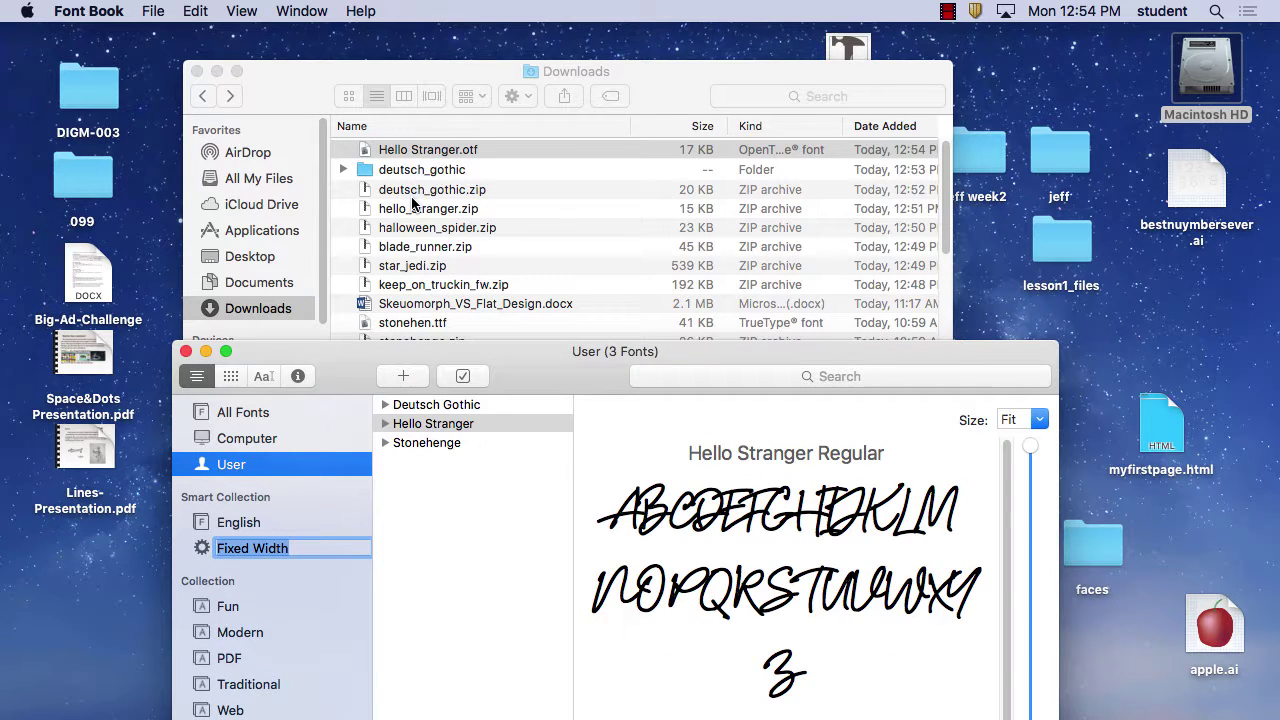
Step: Extract halloween_spider.zip and install its Halls___.ttf font, accepting the checked font in Font Validation
double_click(413, 233)
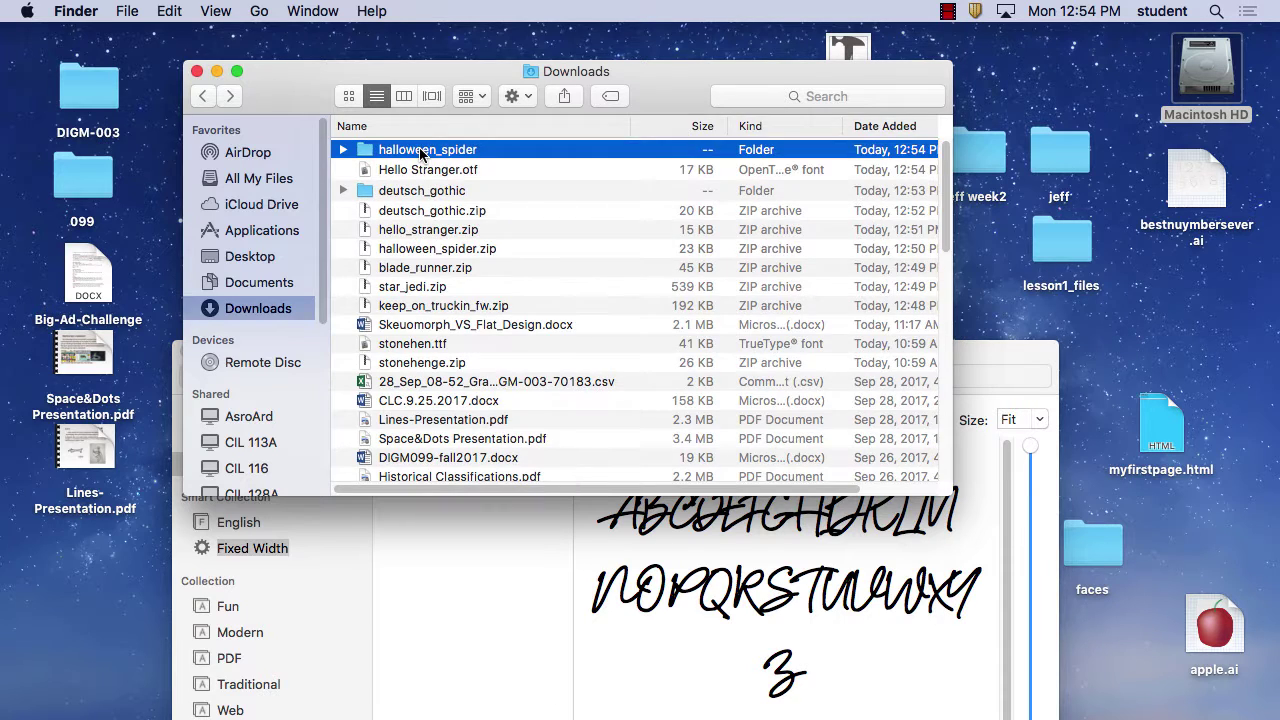
double_click(422, 149)
double_click(400, 151)
click(434, 391)
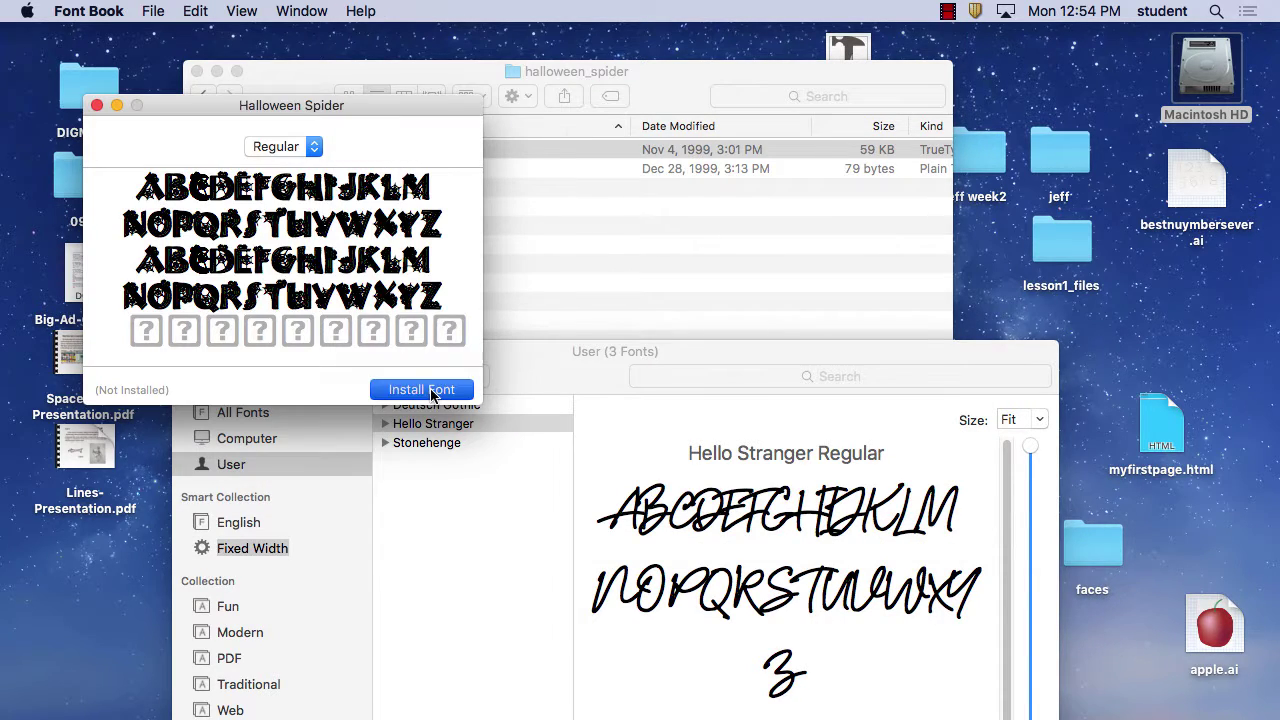
click(83, 182)
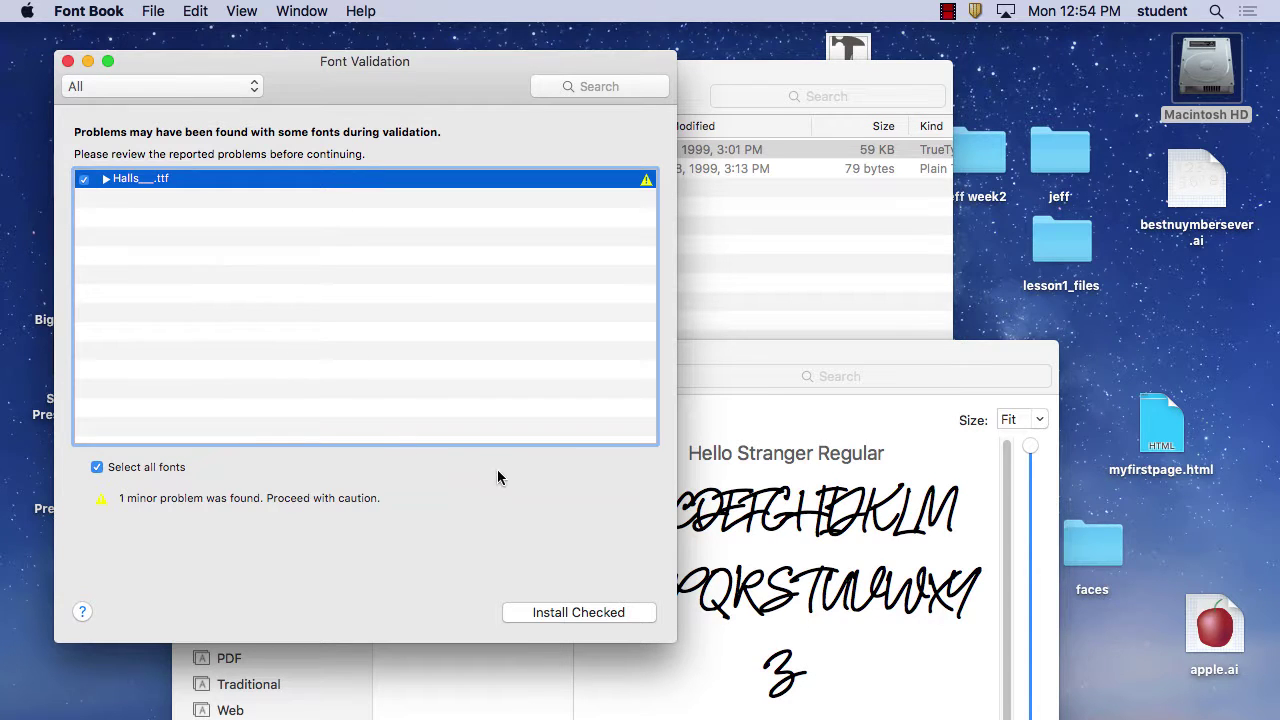
click(571, 610)
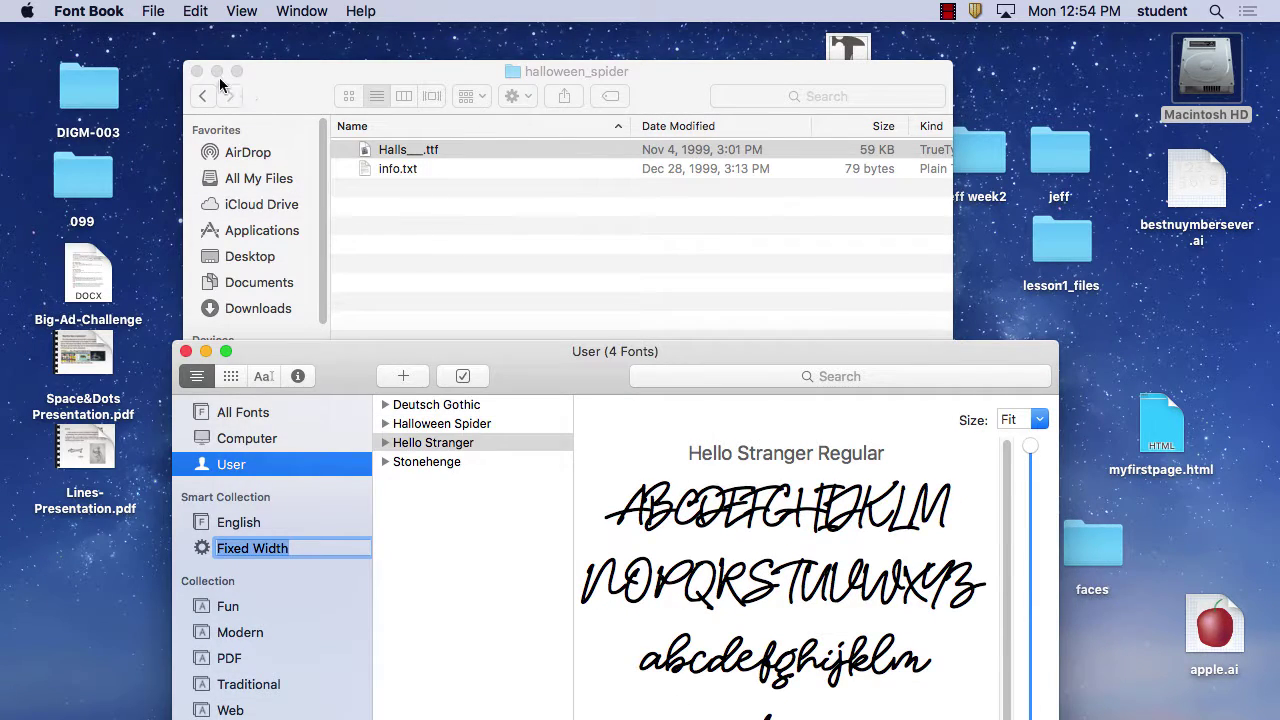
Step: Return to Downloads, extract blade_runner.zip and install its BLADRMF_.TTF font, accepting the checked font in Font Validation
click(210, 96)
click(204, 95)
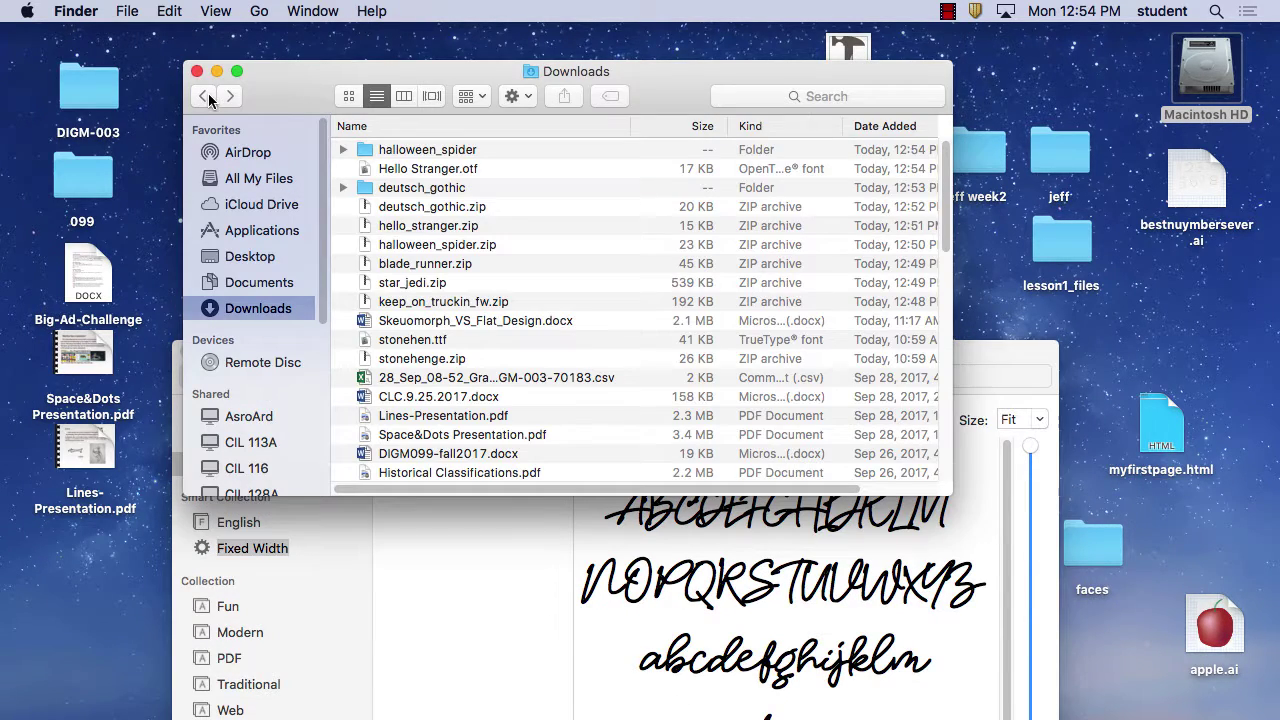
double_click(430, 266)
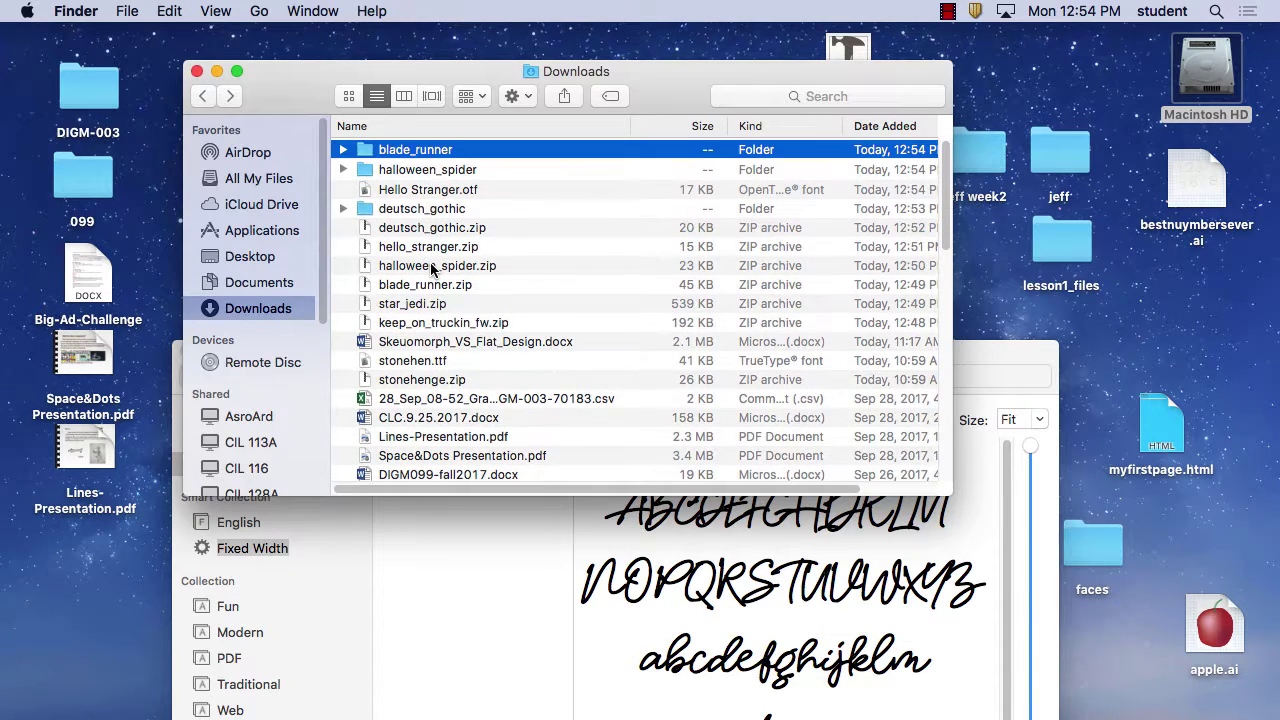
double_click(425, 150)
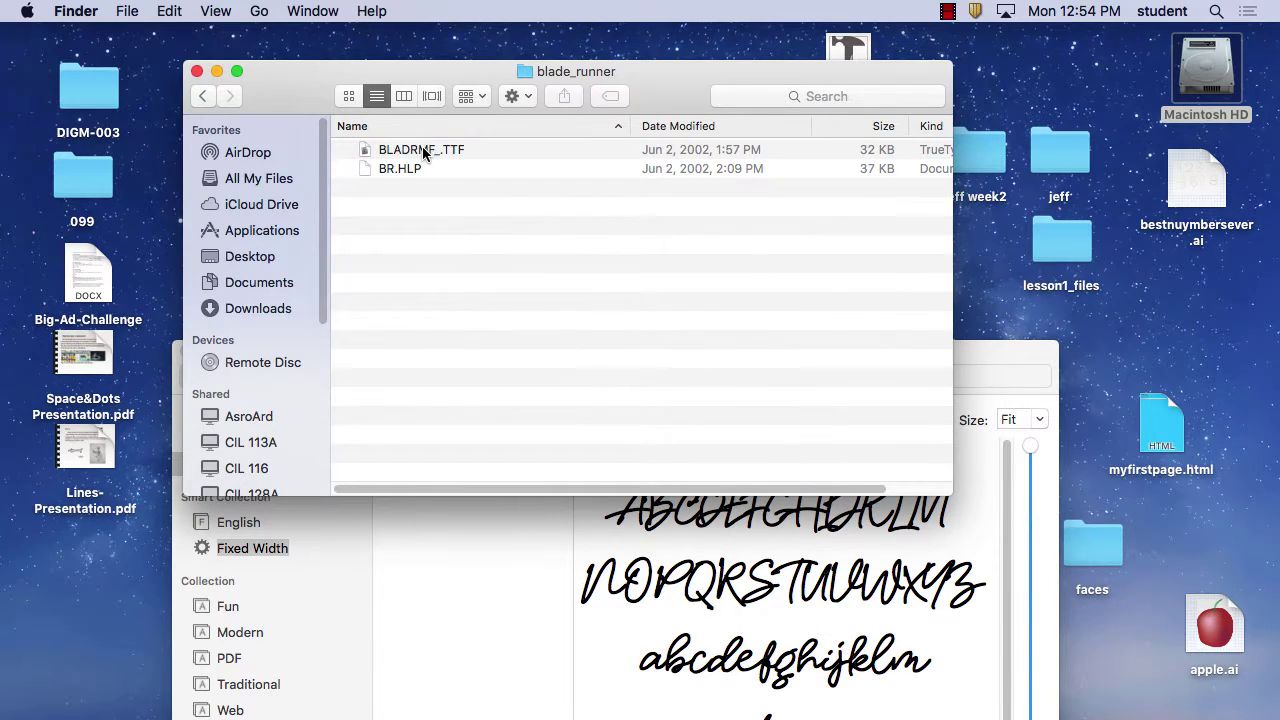
double_click(423, 149)
click(422, 383)
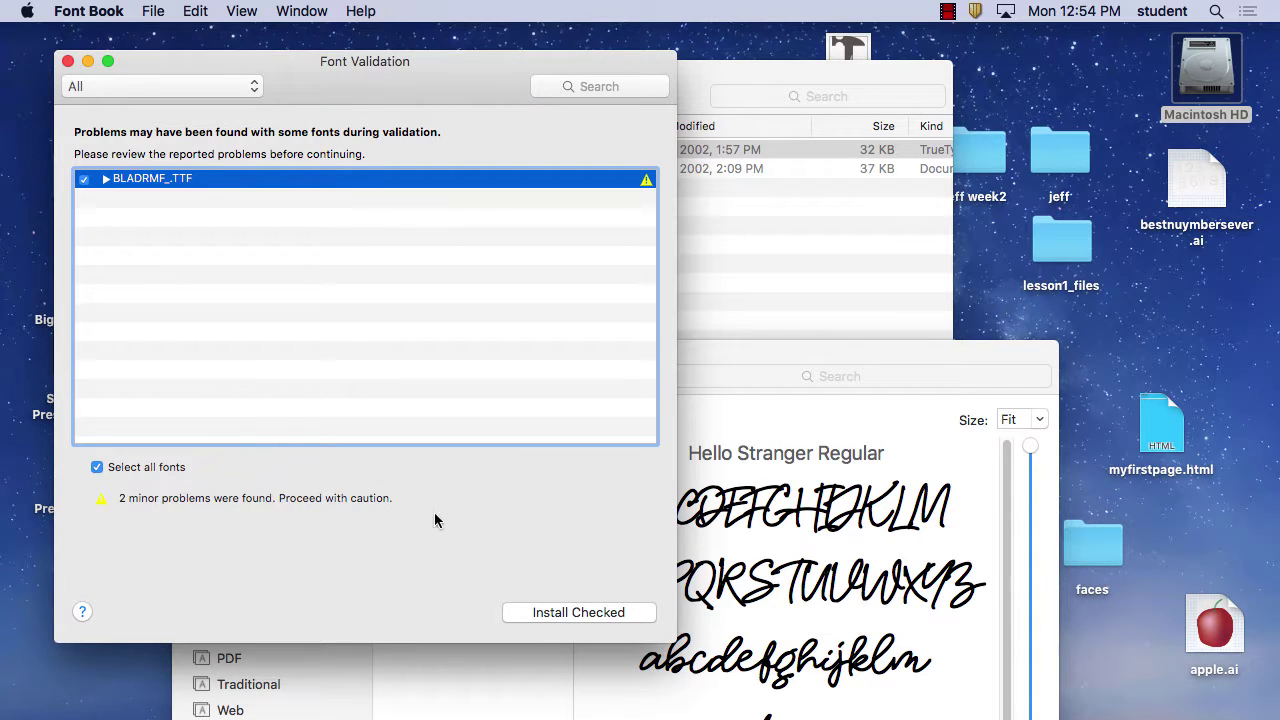
click(580, 612)
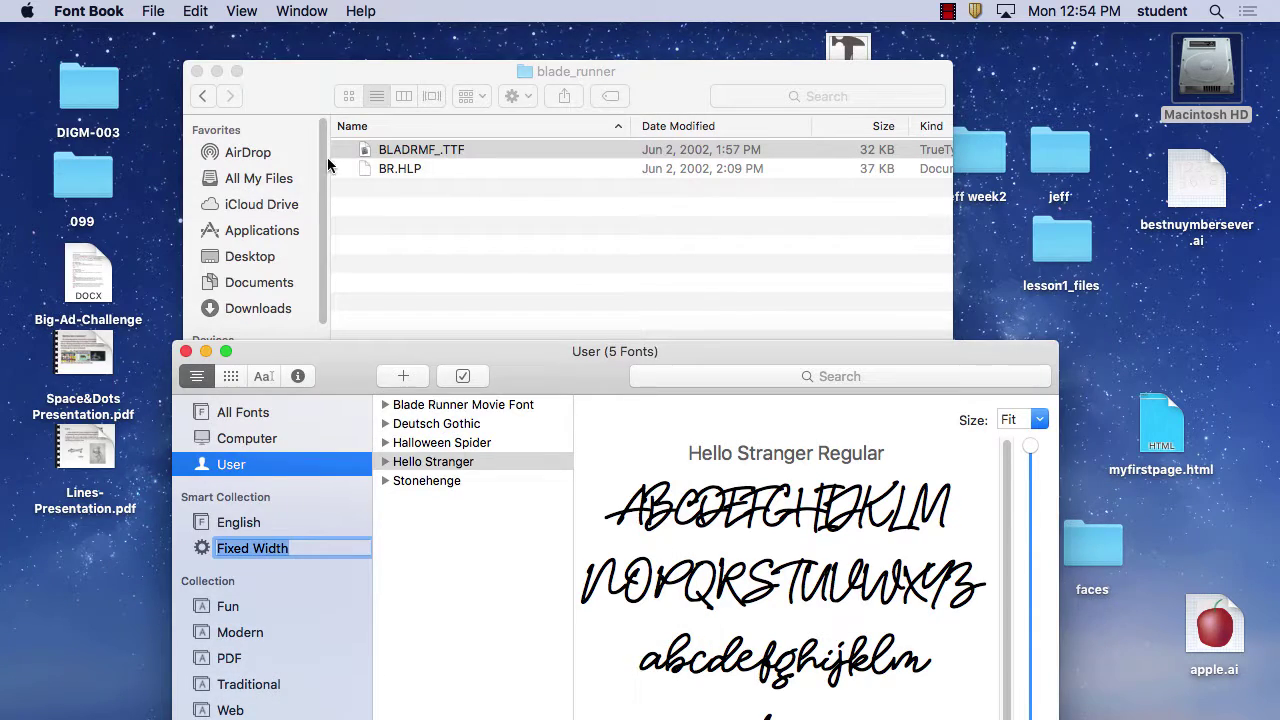
Step: Return to Downloads, extract keep_on_truckin_fw.zip and install its KeeponTruckin.ttf font in Font Book
click(211, 96)
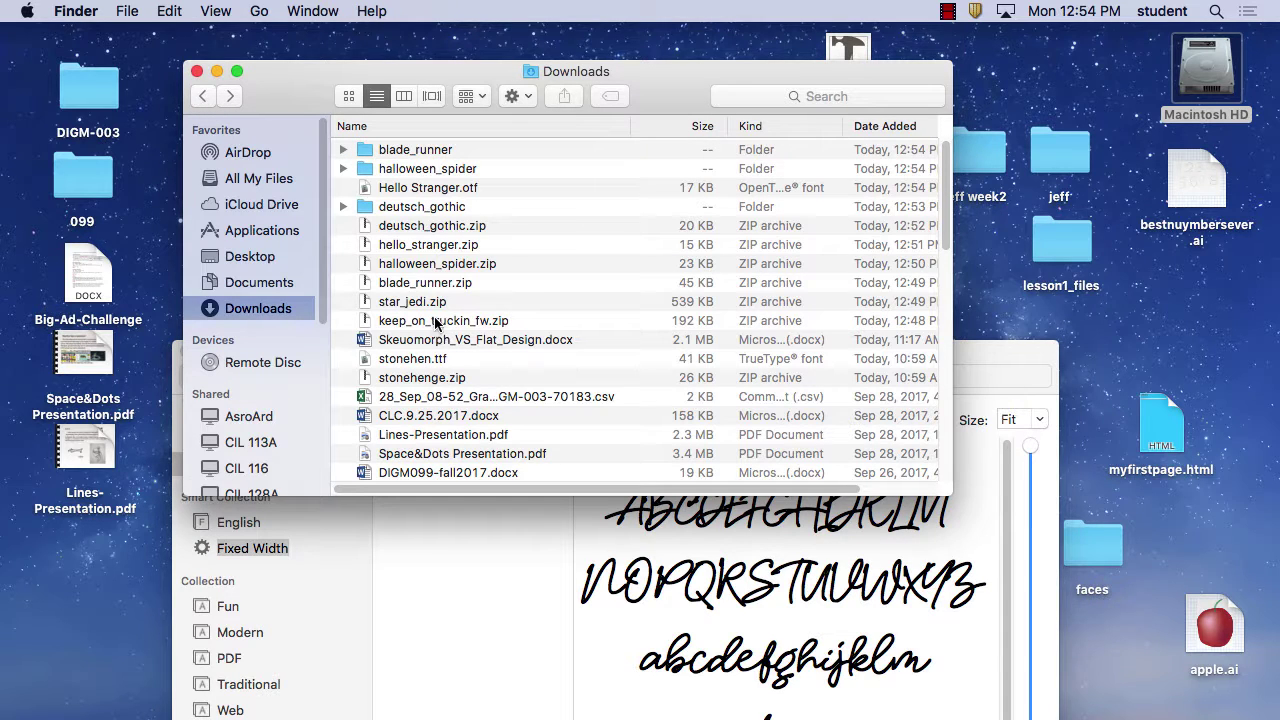
double_click(440, 321)
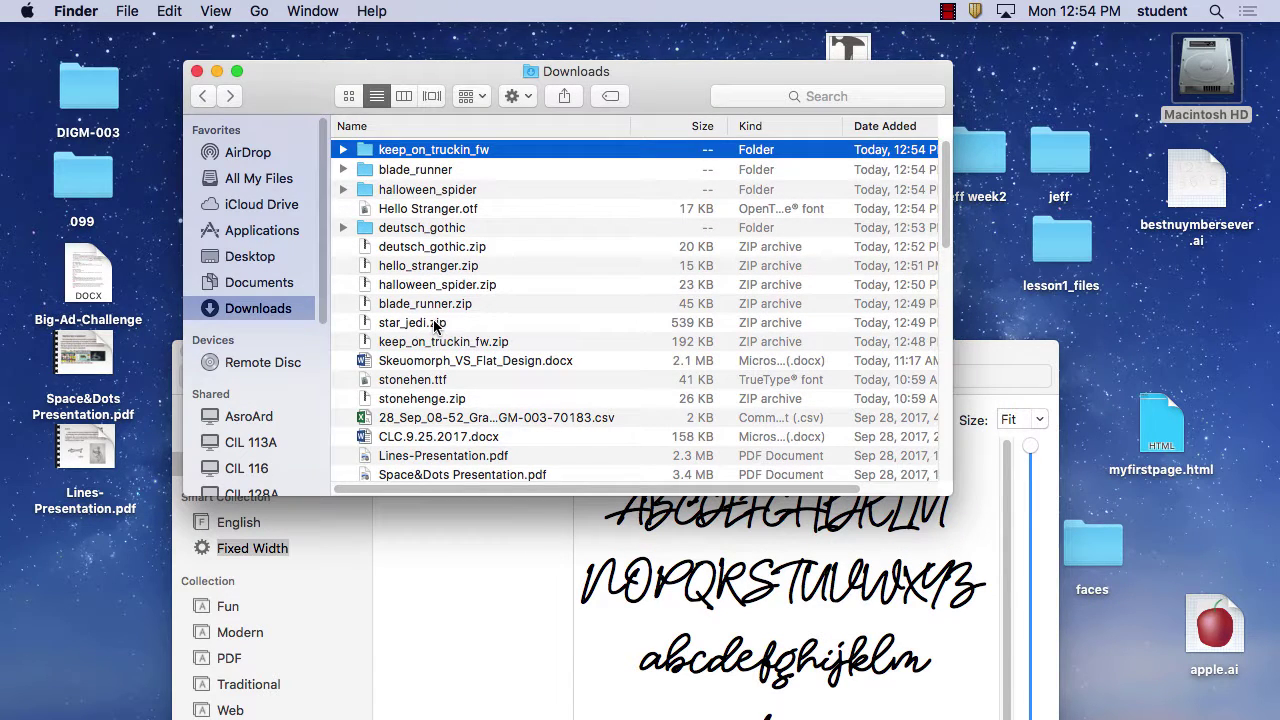
double_click(417, 151)
double_click(415, 167)
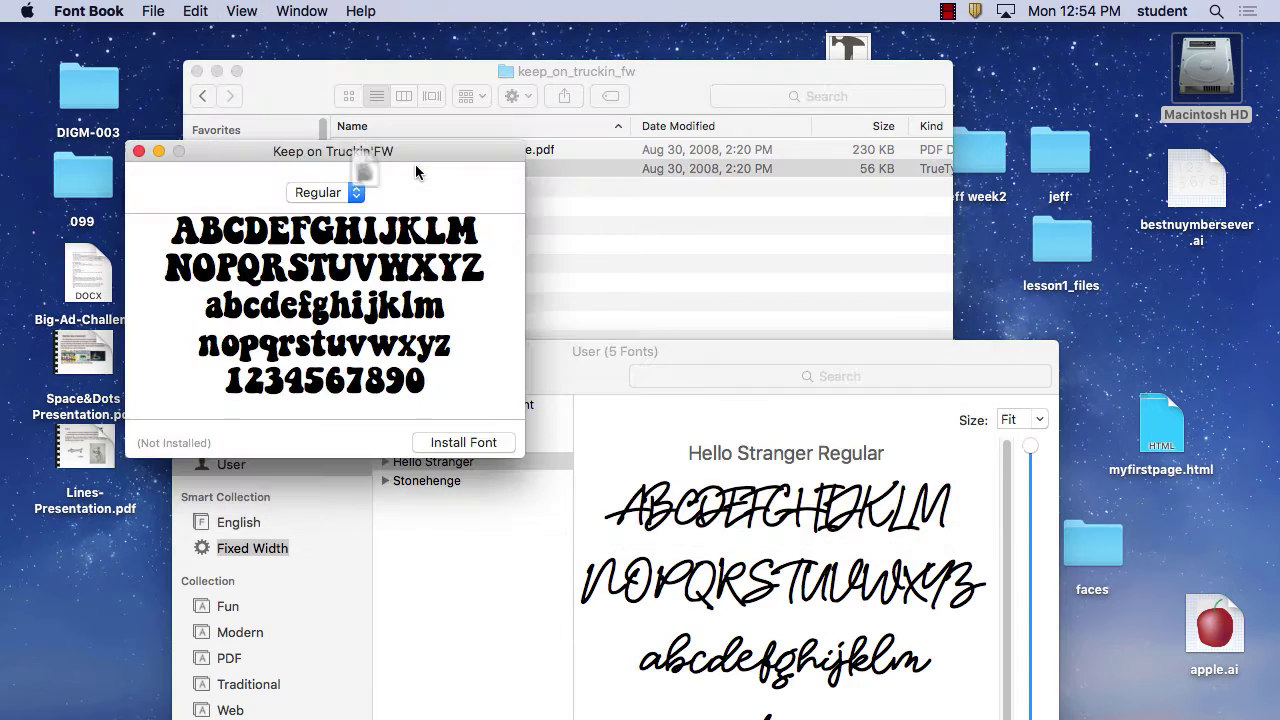
click(463, 442)
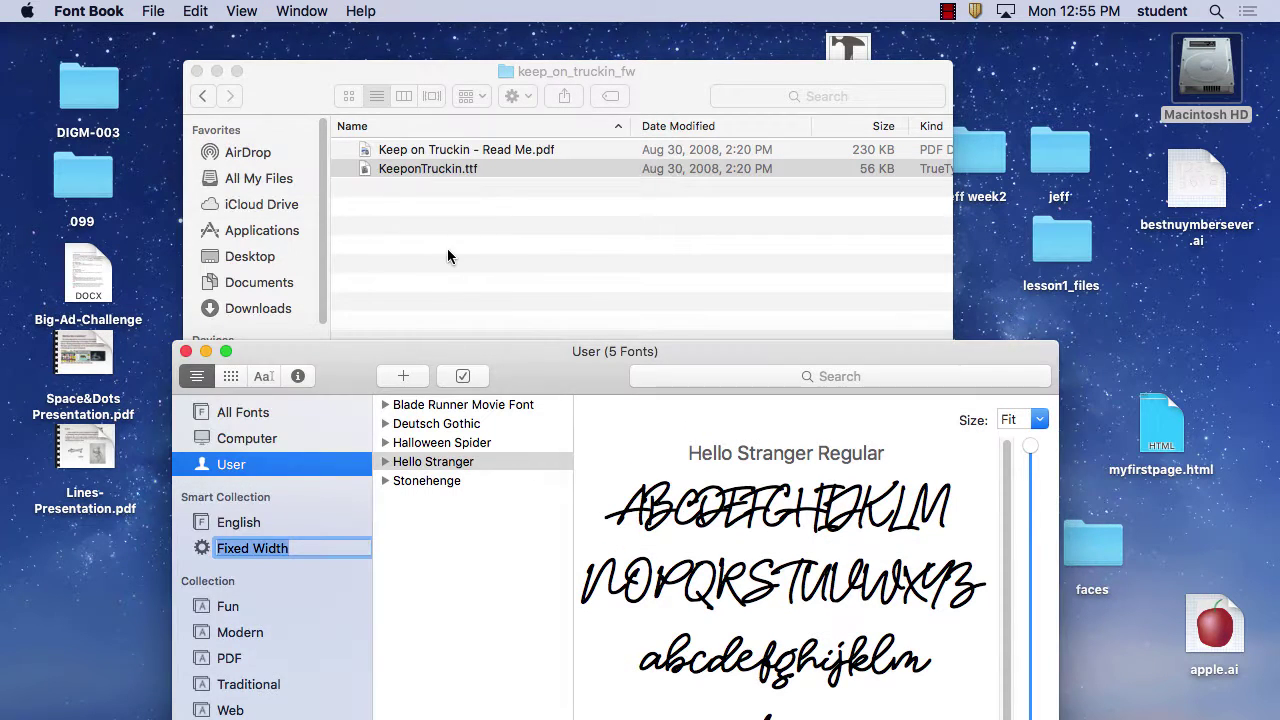
Step: Move the Font Book window up over the Finder window and close both windows to clear the desktop
drag(523, 344, 535, 80)
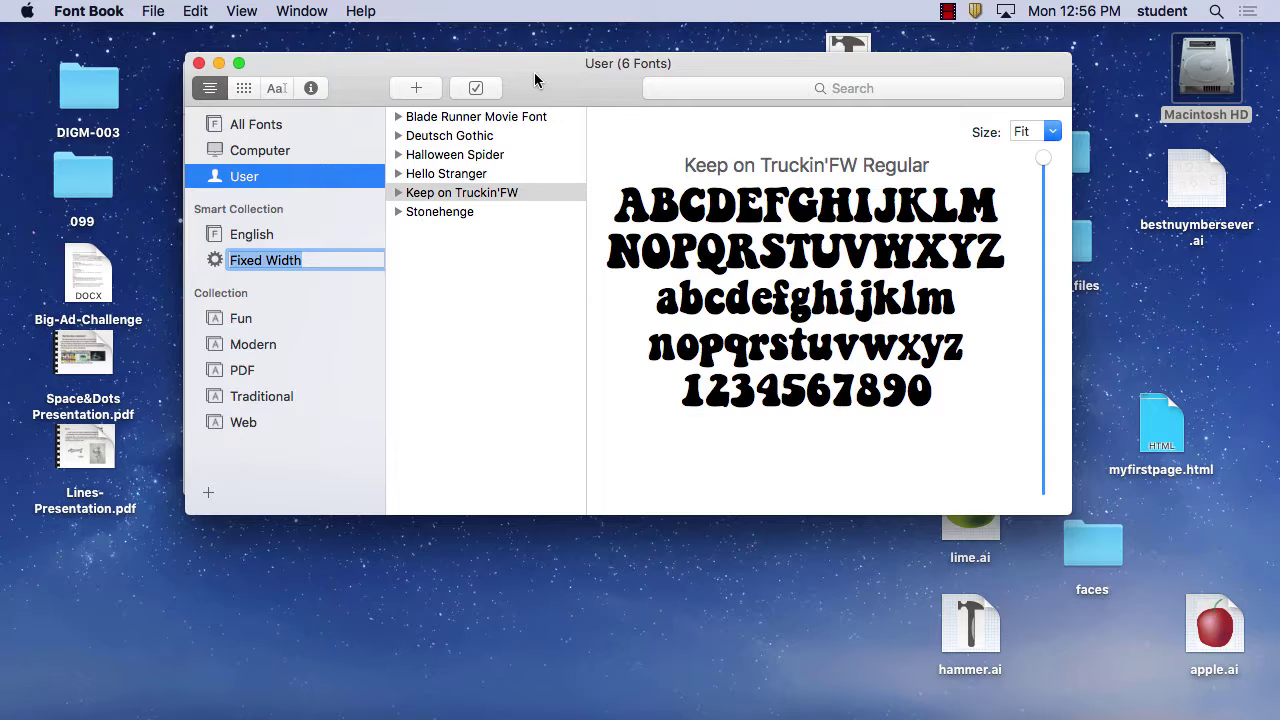
click(200, 64)
click(200, 68)
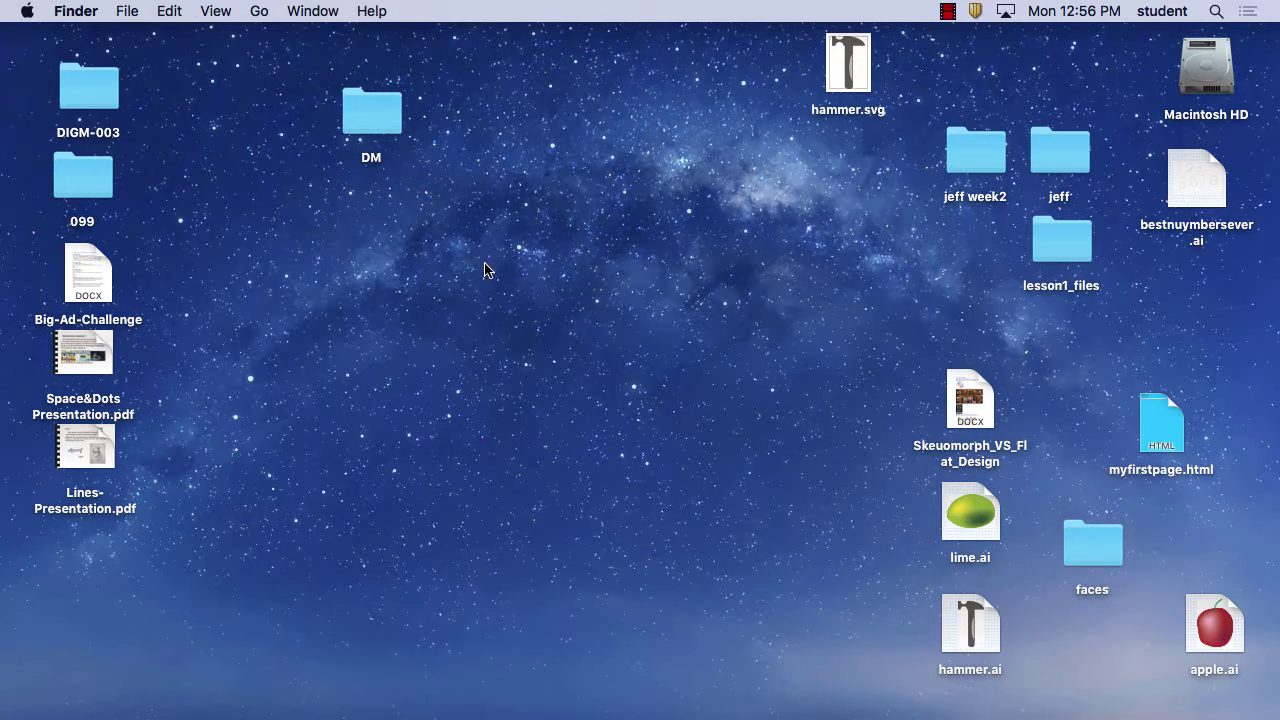
Step: Switch to Adobe Illustrator and create a new landscape Letter document, 11 x 8.5 inches, in RGB Color
mouse_move(543, 712)
click(435, 692)
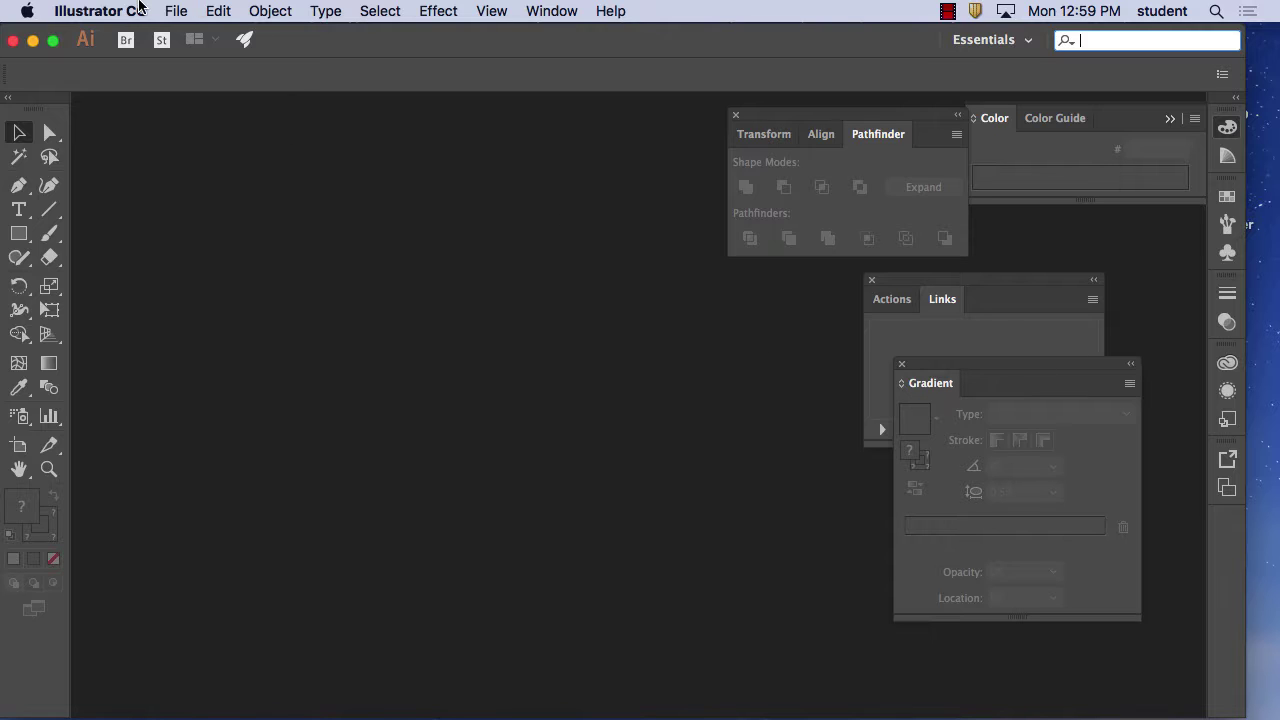
click(175, 10)
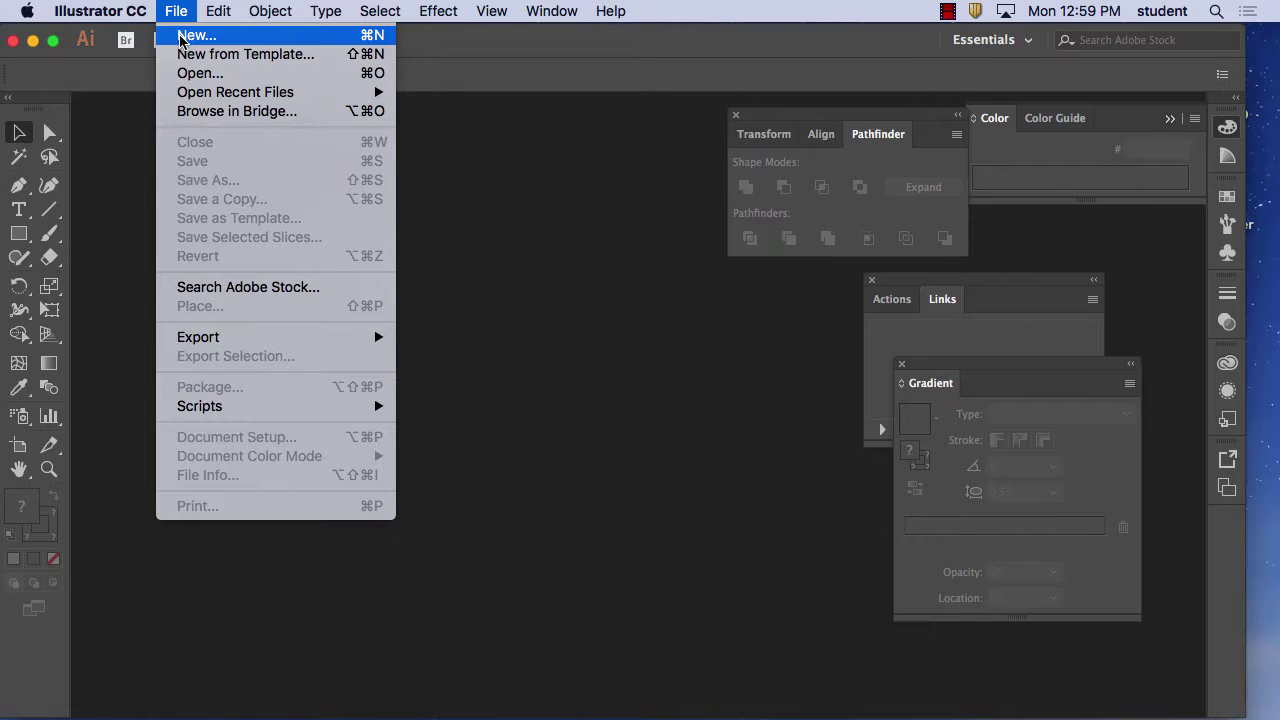
click(181, 36)
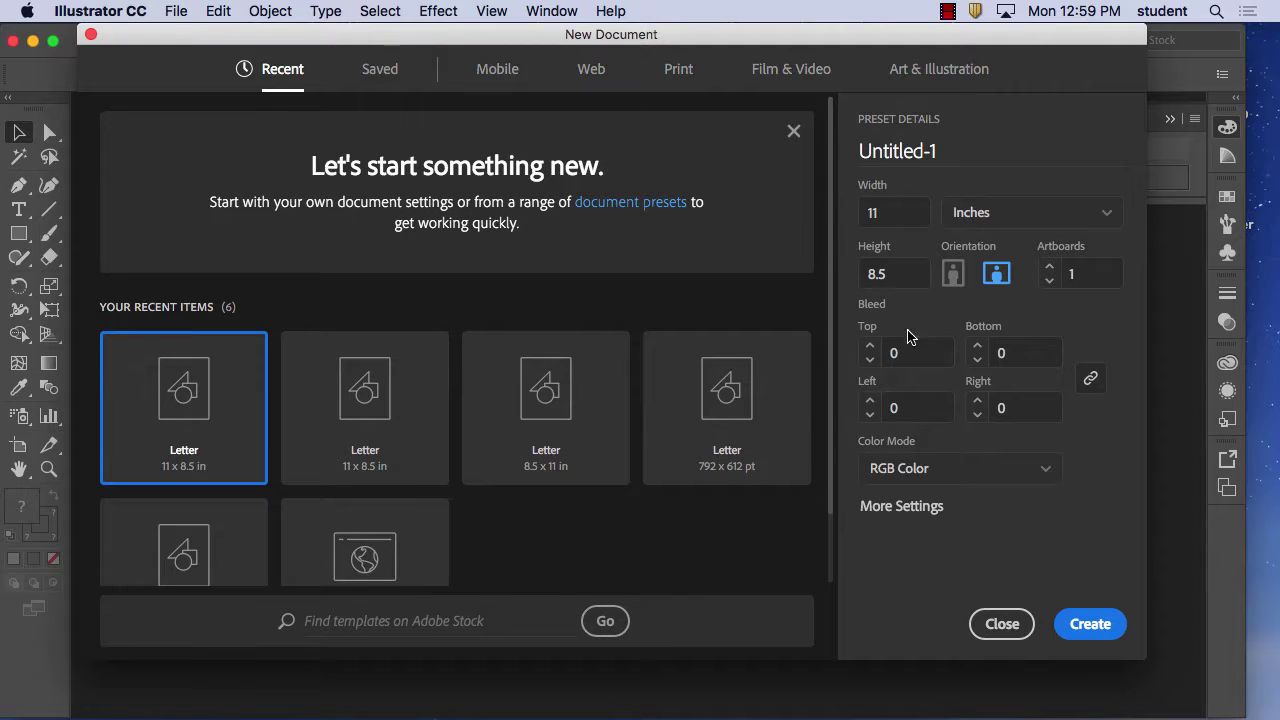
click(1088, 624)
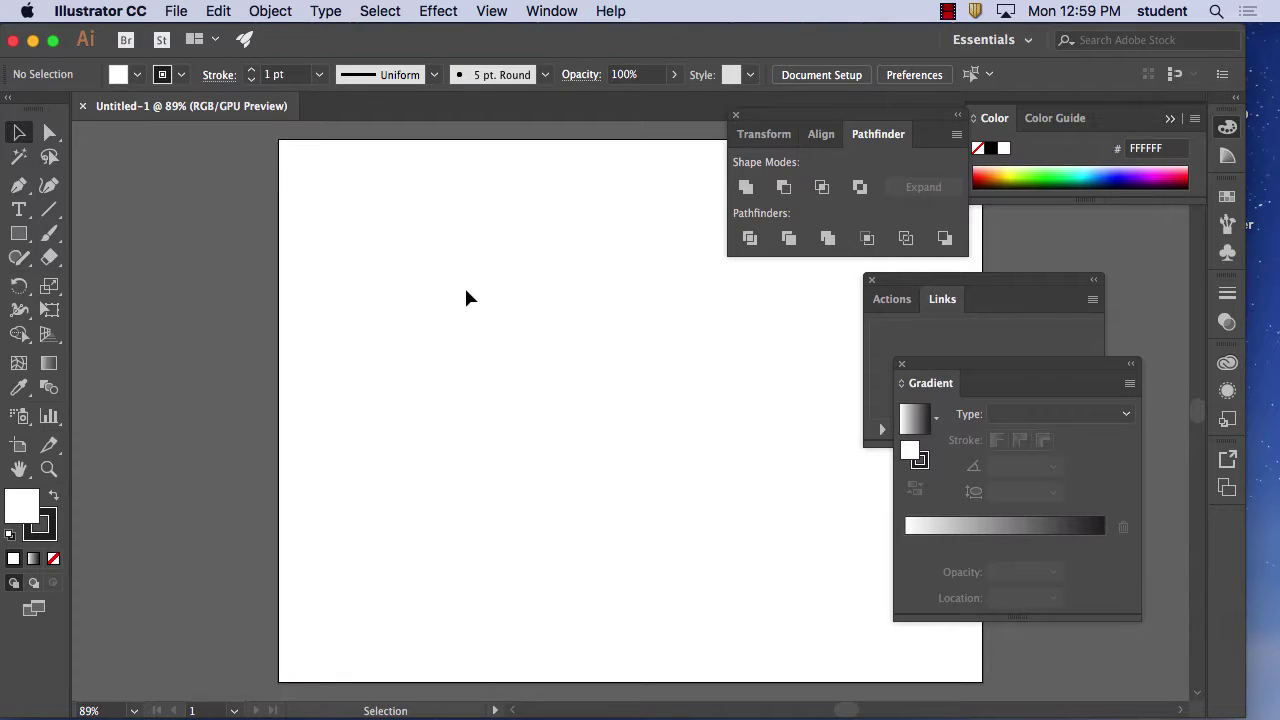
Step: Move the Pathfinder panel off the artboard and add the point text "This is great" near the artboard's upper edge
drag(486, 314, 363, 311)
drag(794, 117, 1004, 224)
click(16, 211)
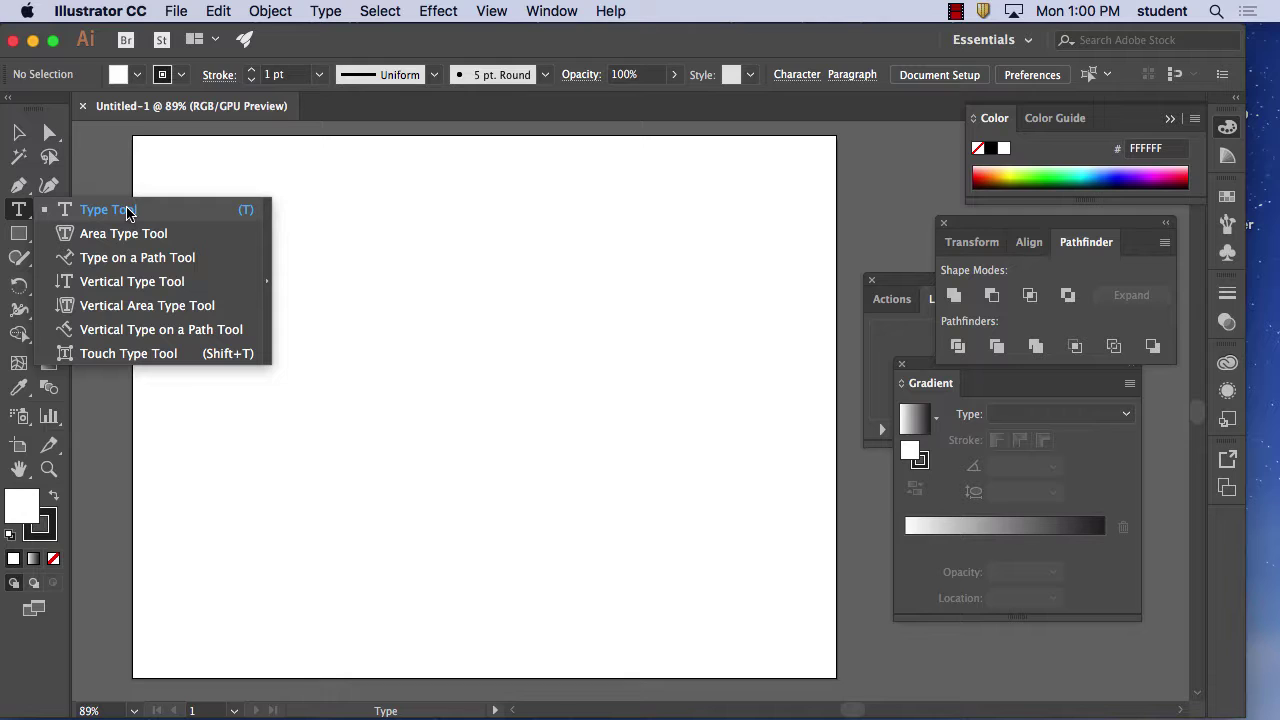
click(278, 172)
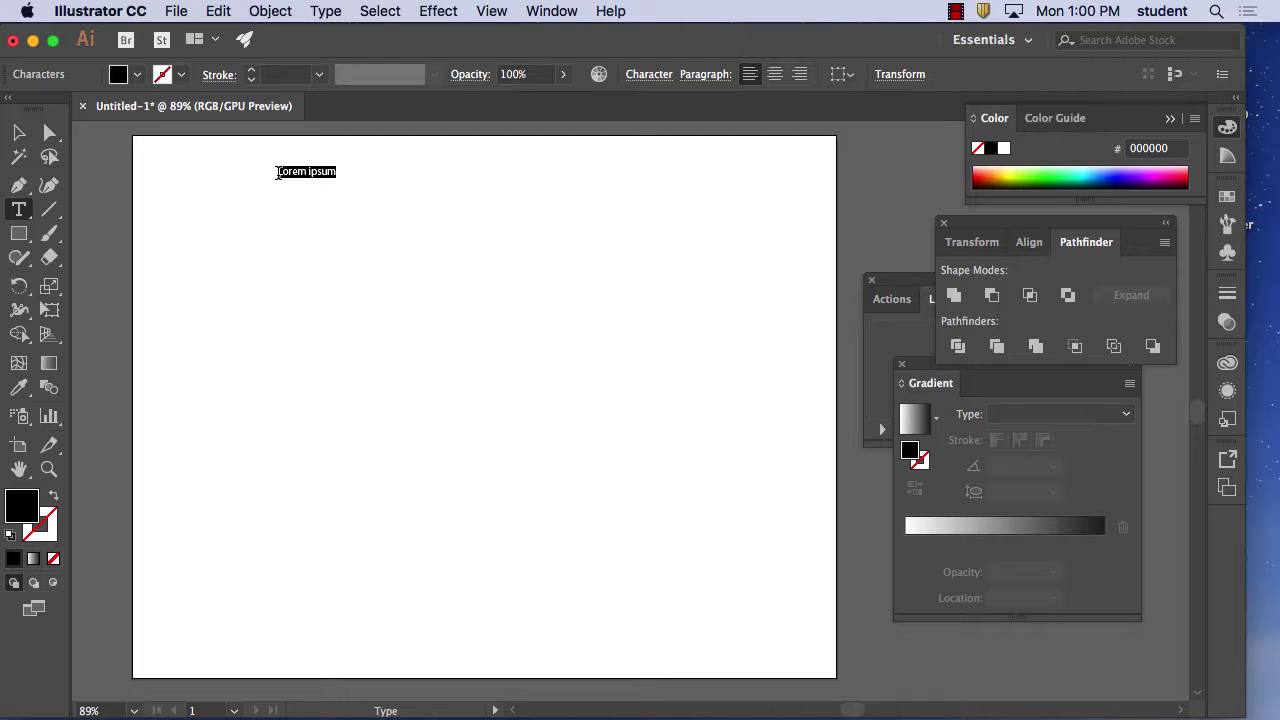
text(This is great)
Step: Try to set the font to Marker Felt without selecting the text
click(647, 80)
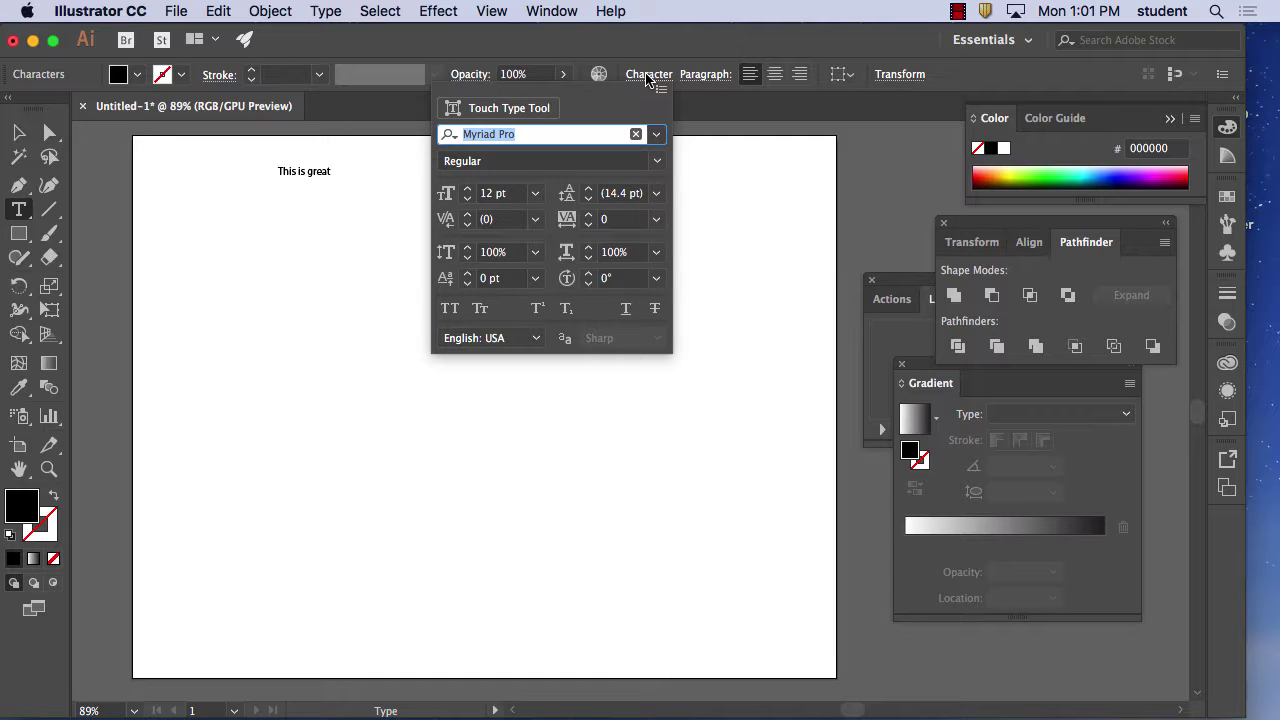
click(656, 134)
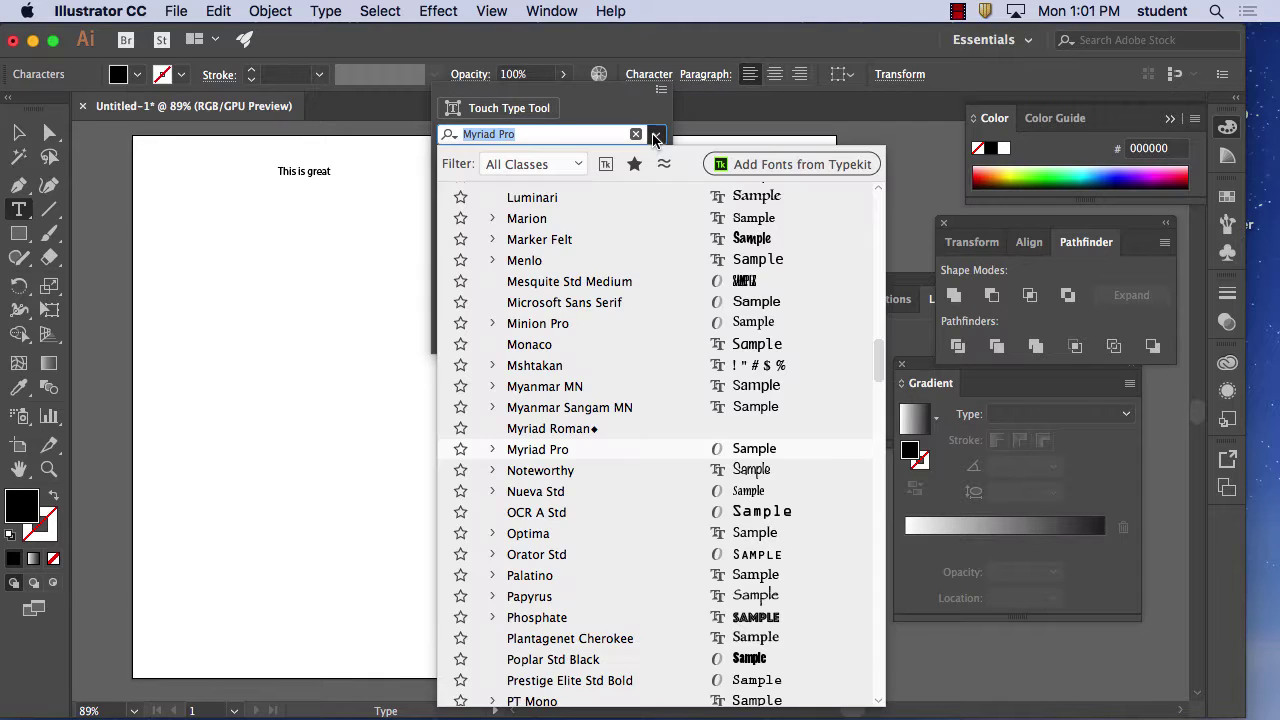
click(609, 241)
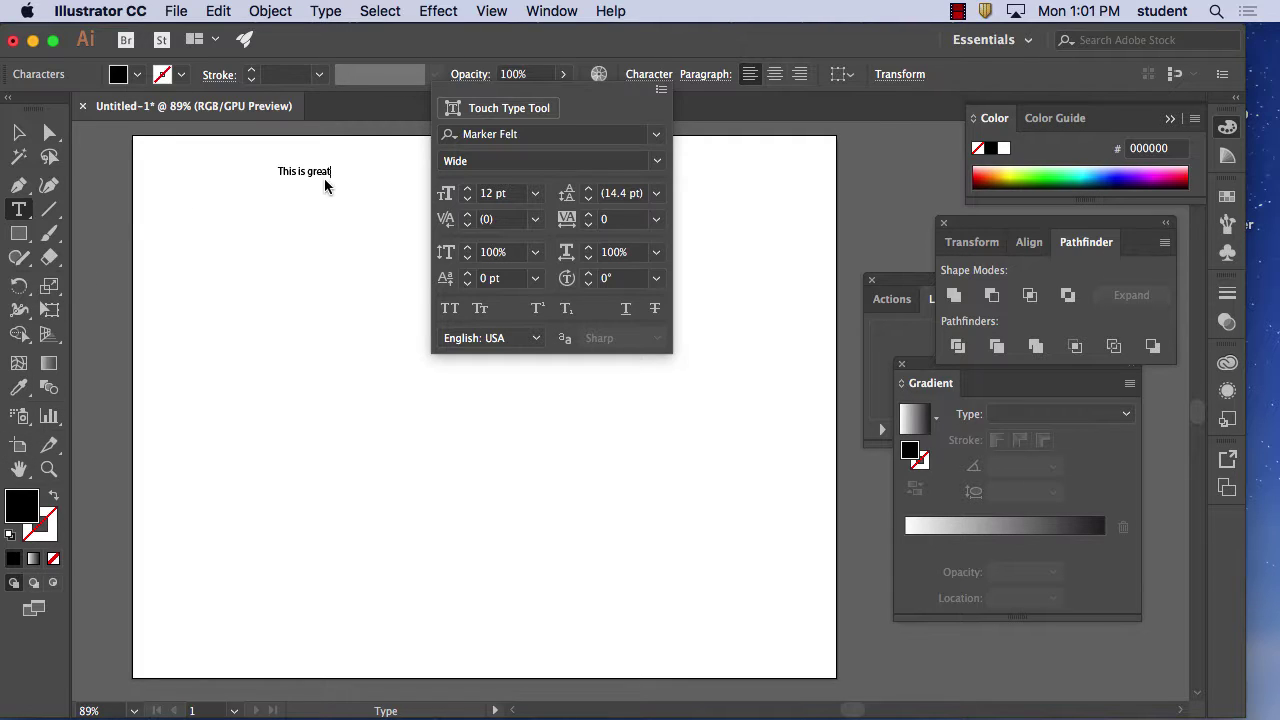
Step: Select the whole "This is great" text and set its font to Menlo at 60 pt
drag(330, 174, 272, 172)
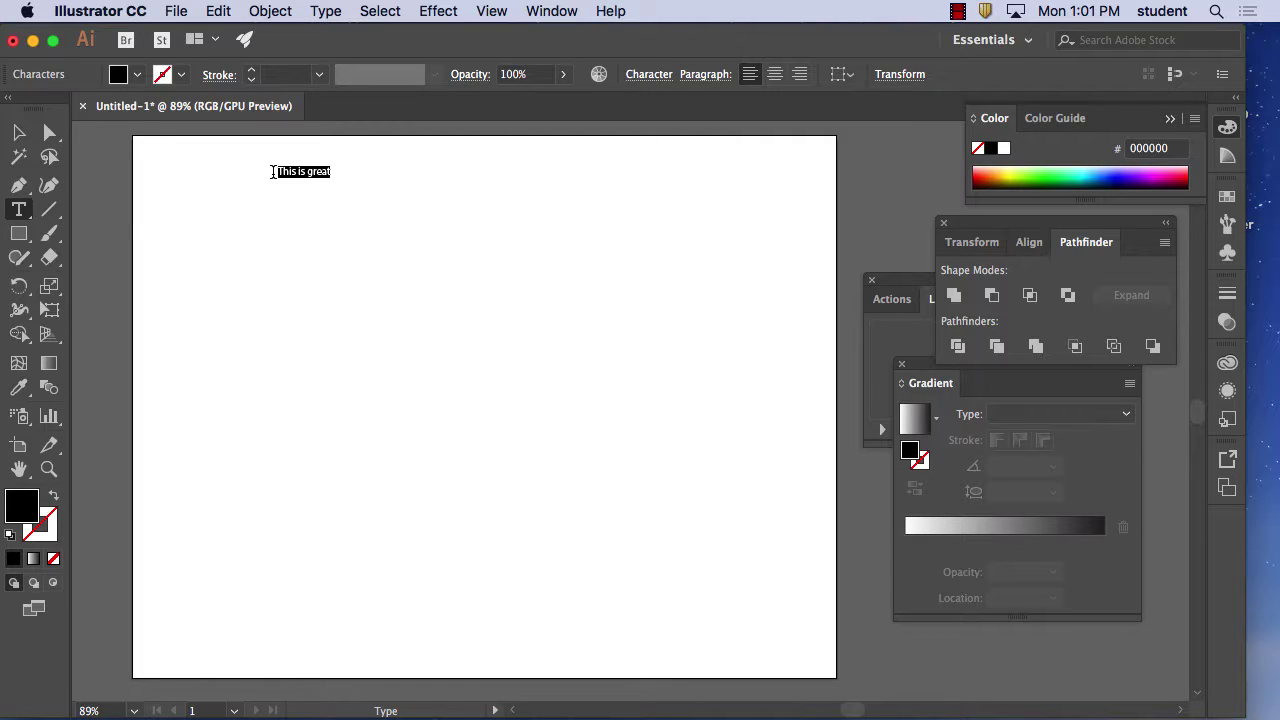
click(655, 76)
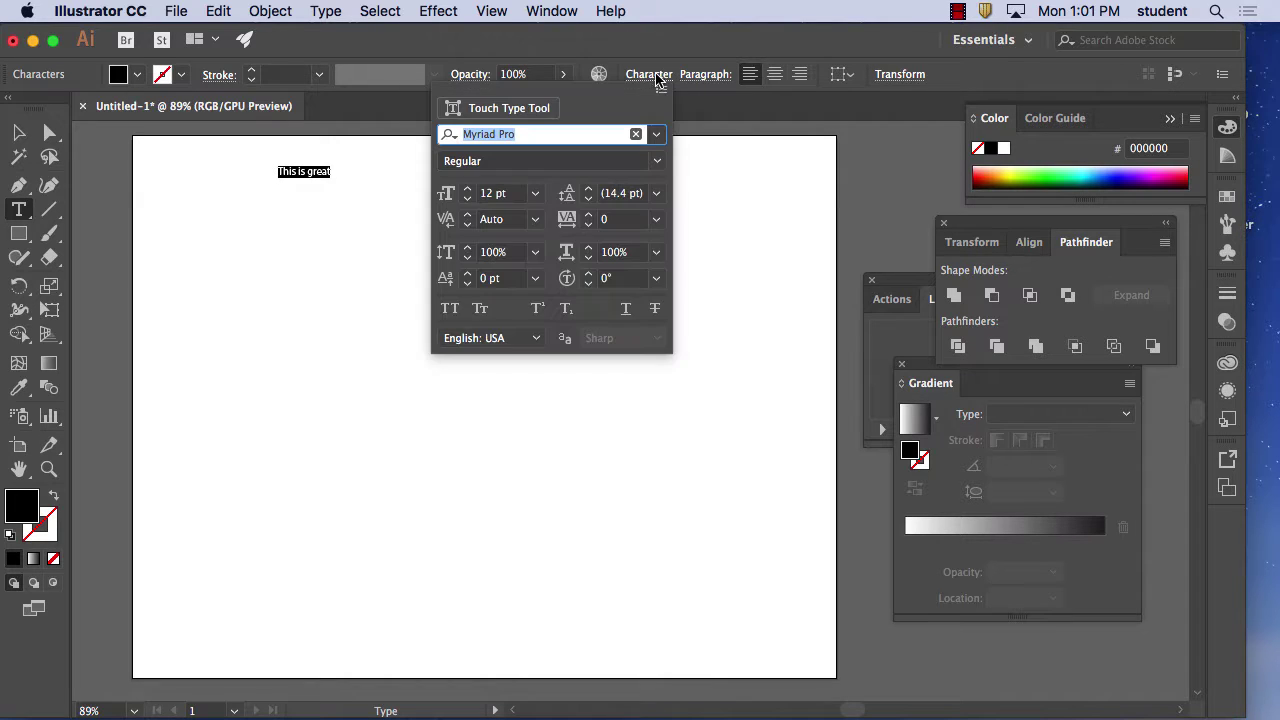
click(656, 134)
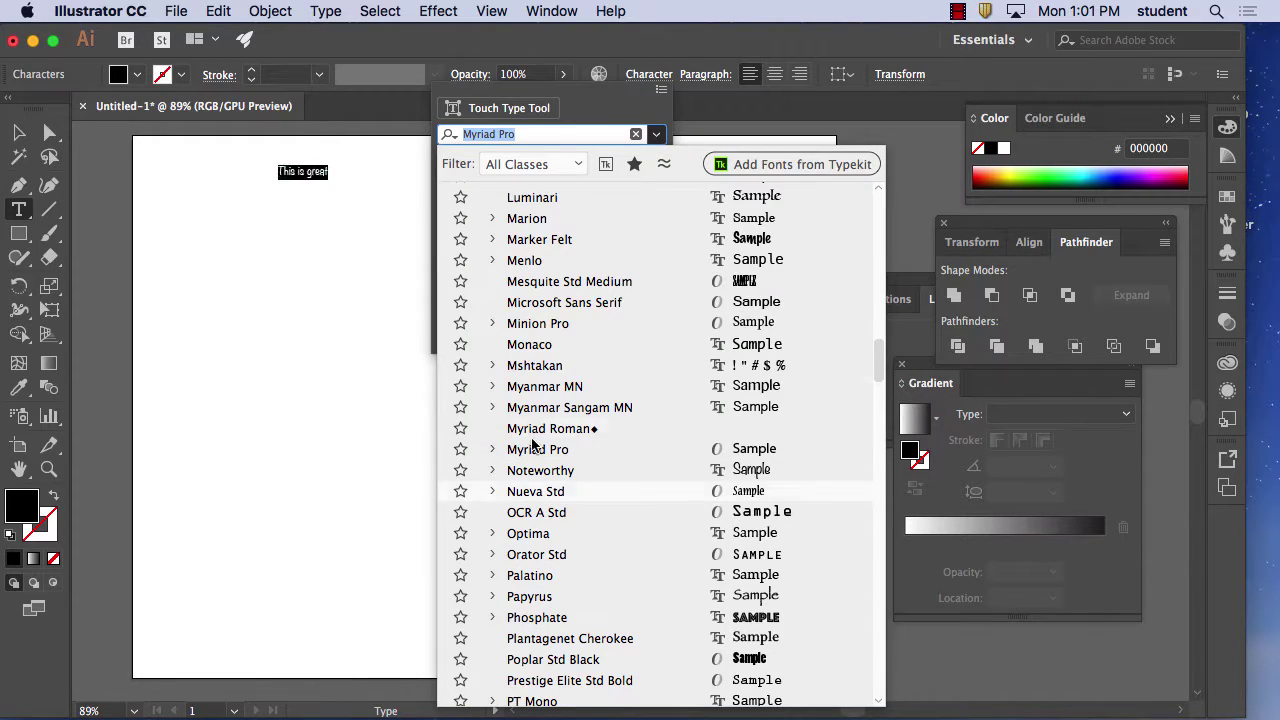
click(540, 260)
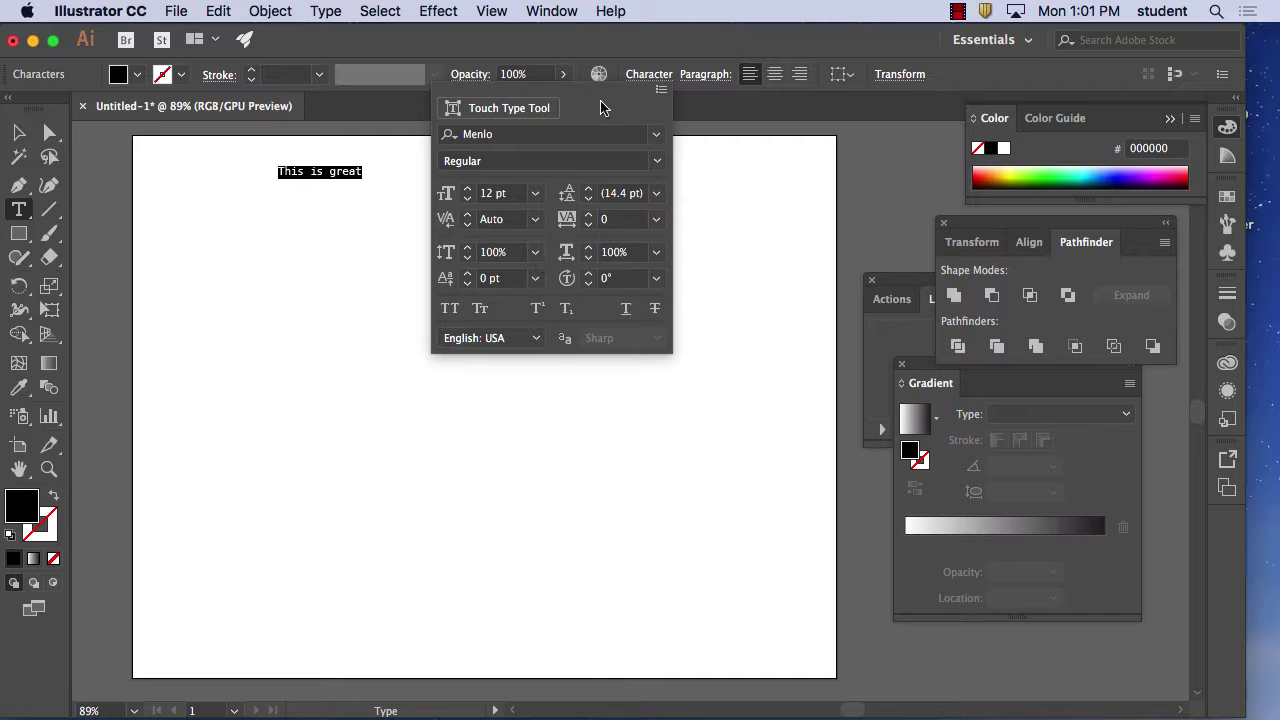
click(535, 193)
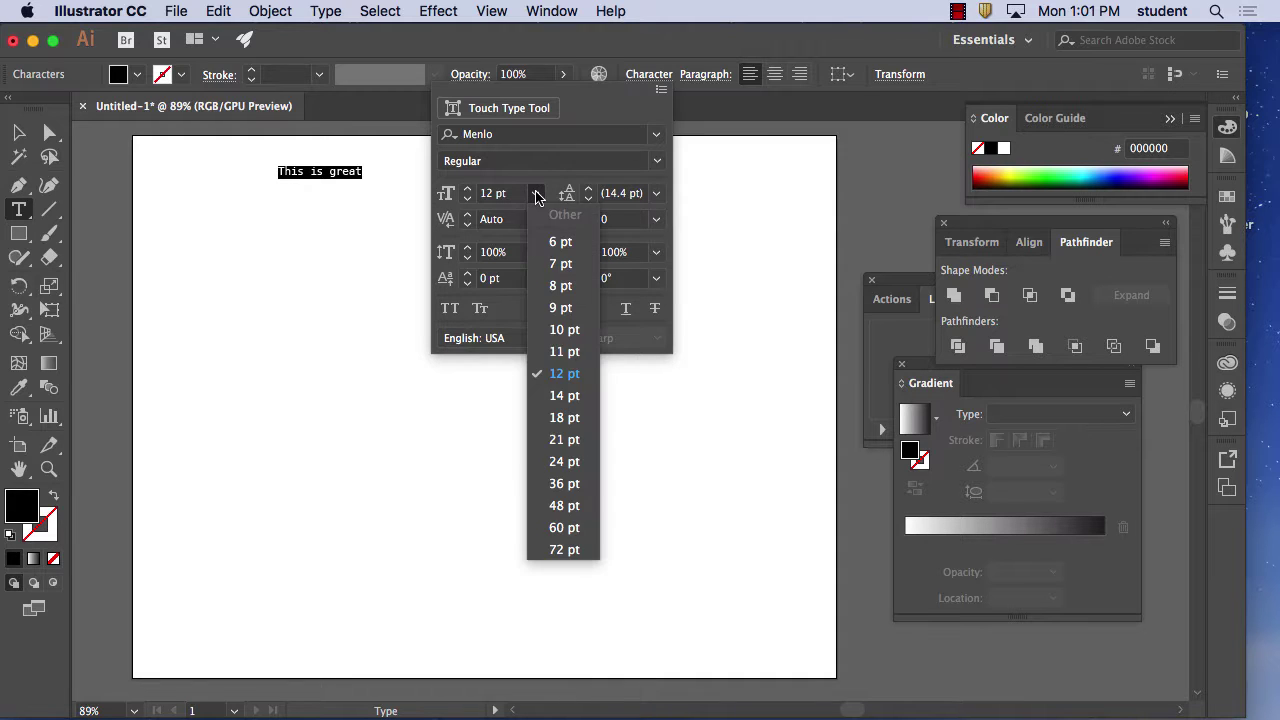
click(563, 528)
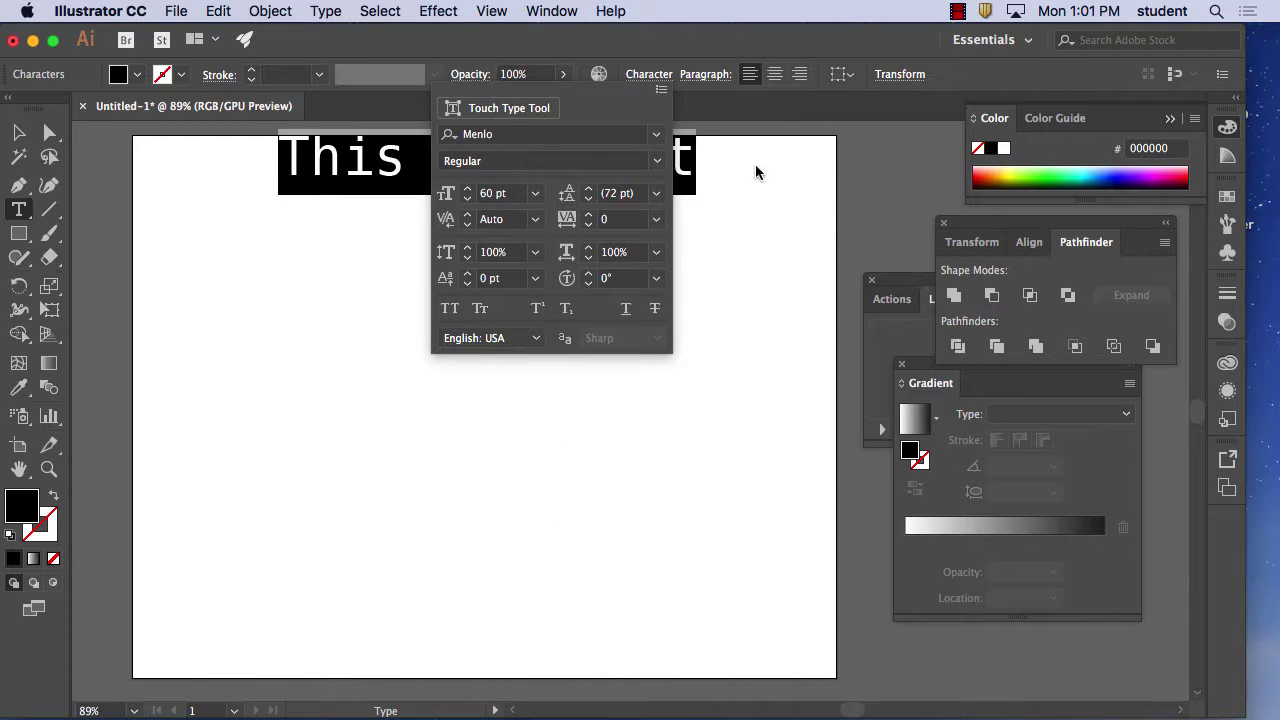
click(480, 62)
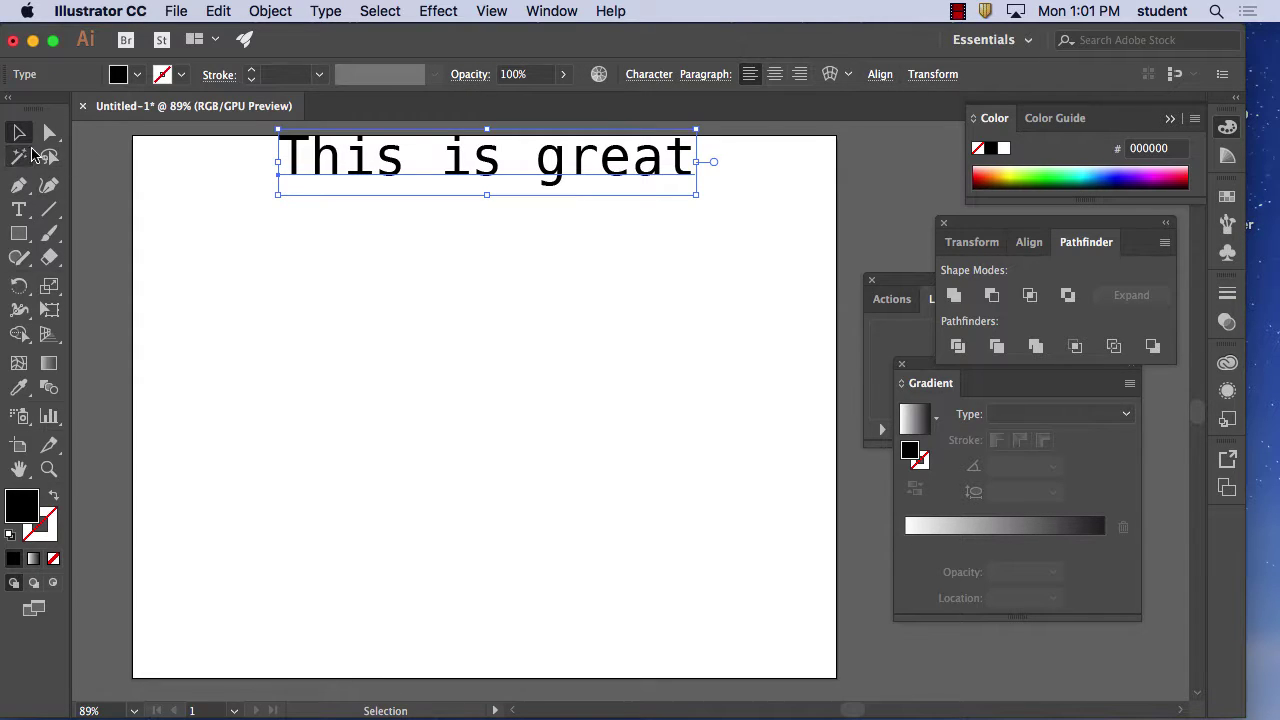
Step: Move the text fully onto the artboard, down and to the left, and change its font to Blade Runner Movie Font
drag(380, 172, 311, 248)
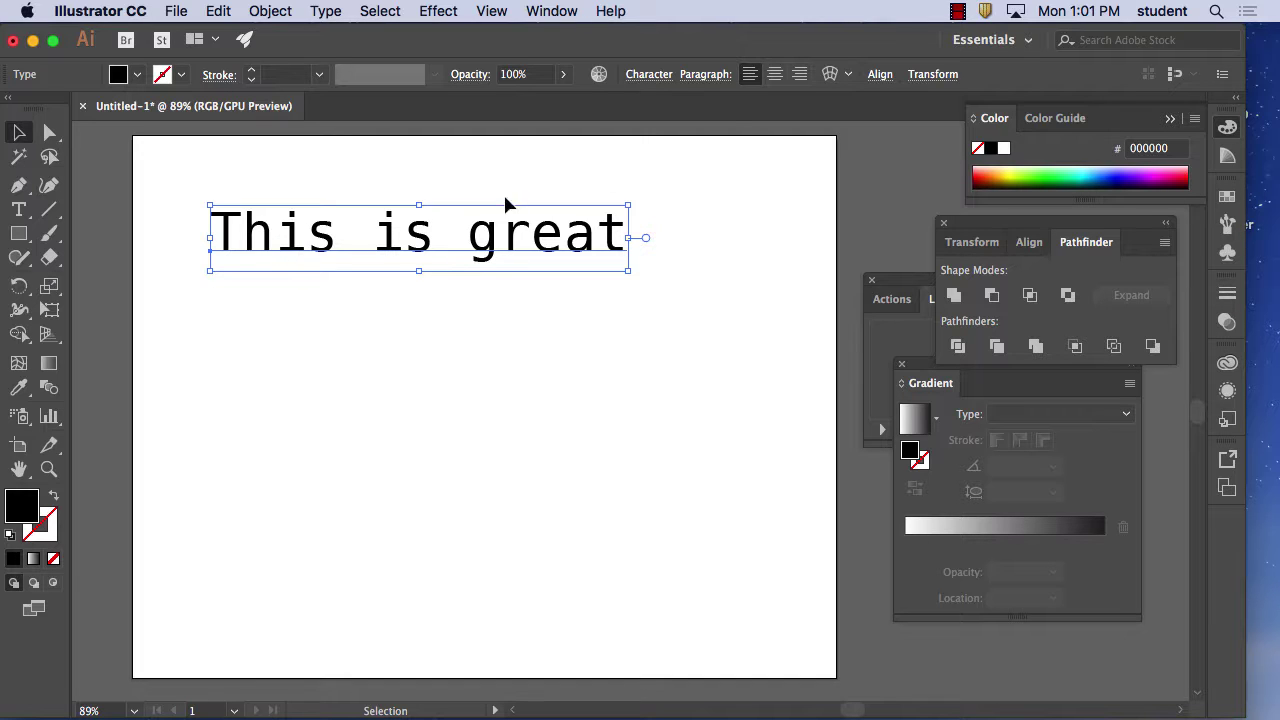
click(655, 75)
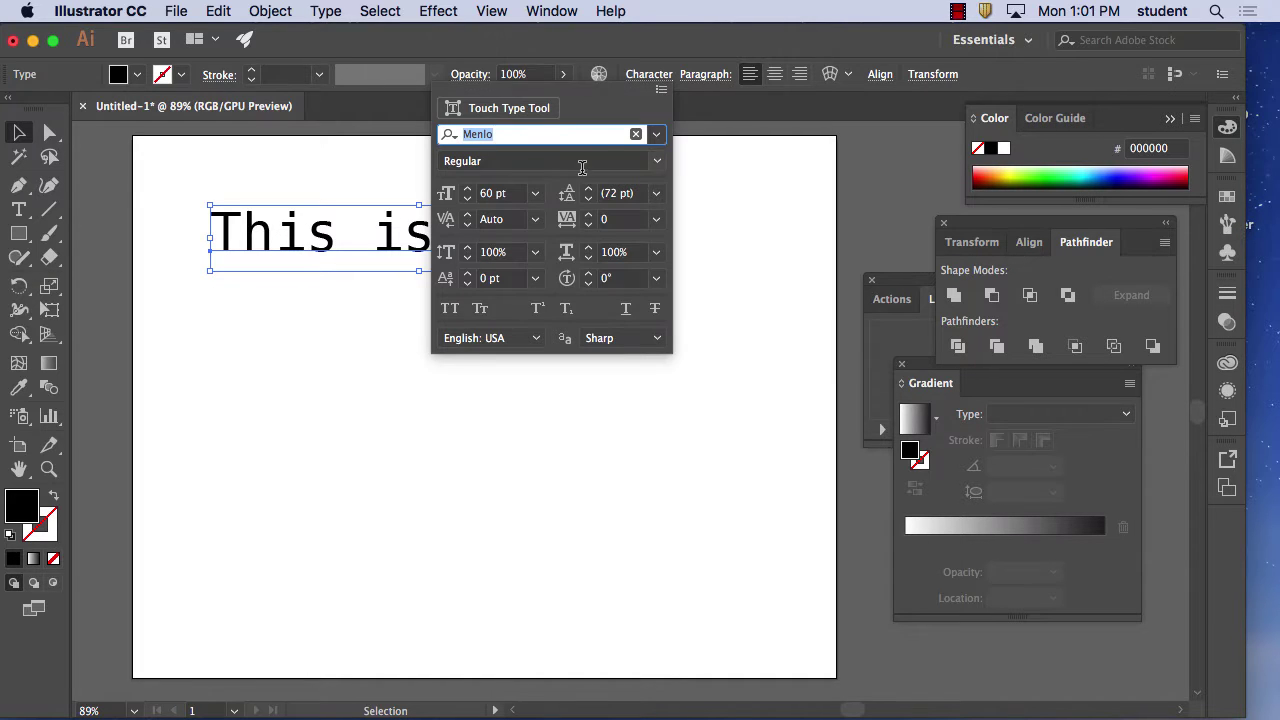
click(656, 135)
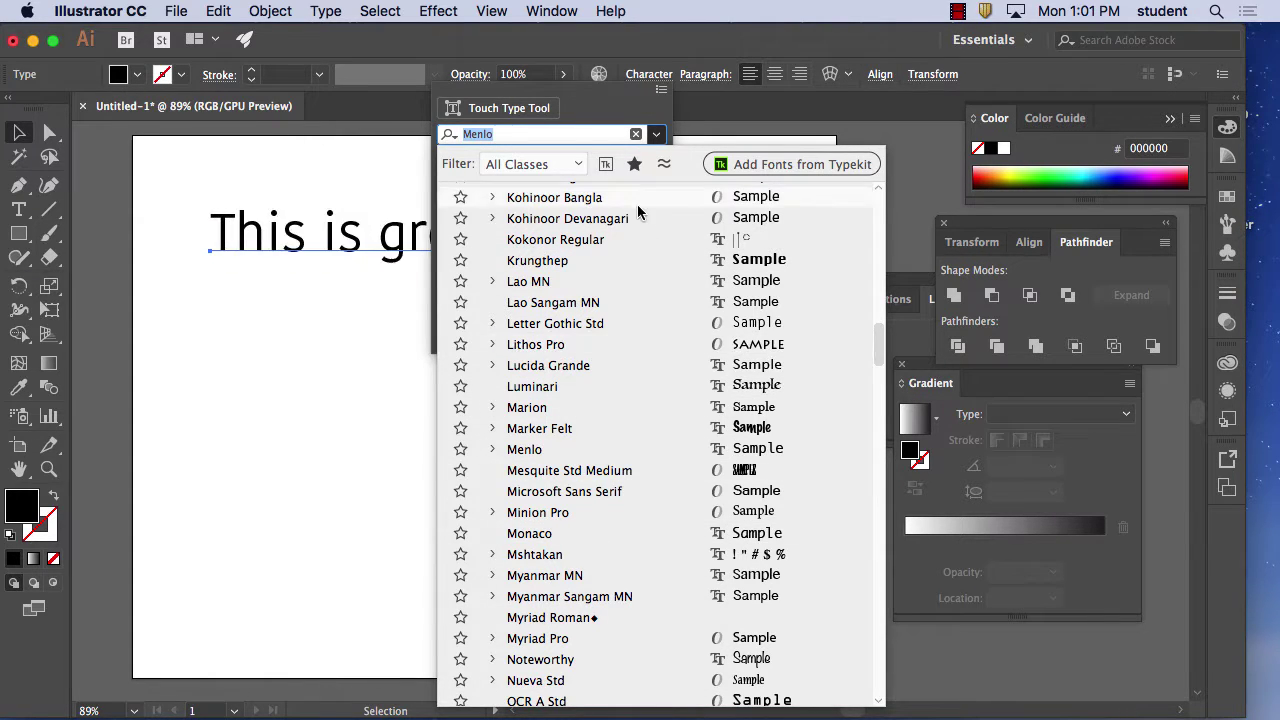
drag(882, 363, 900, 273)
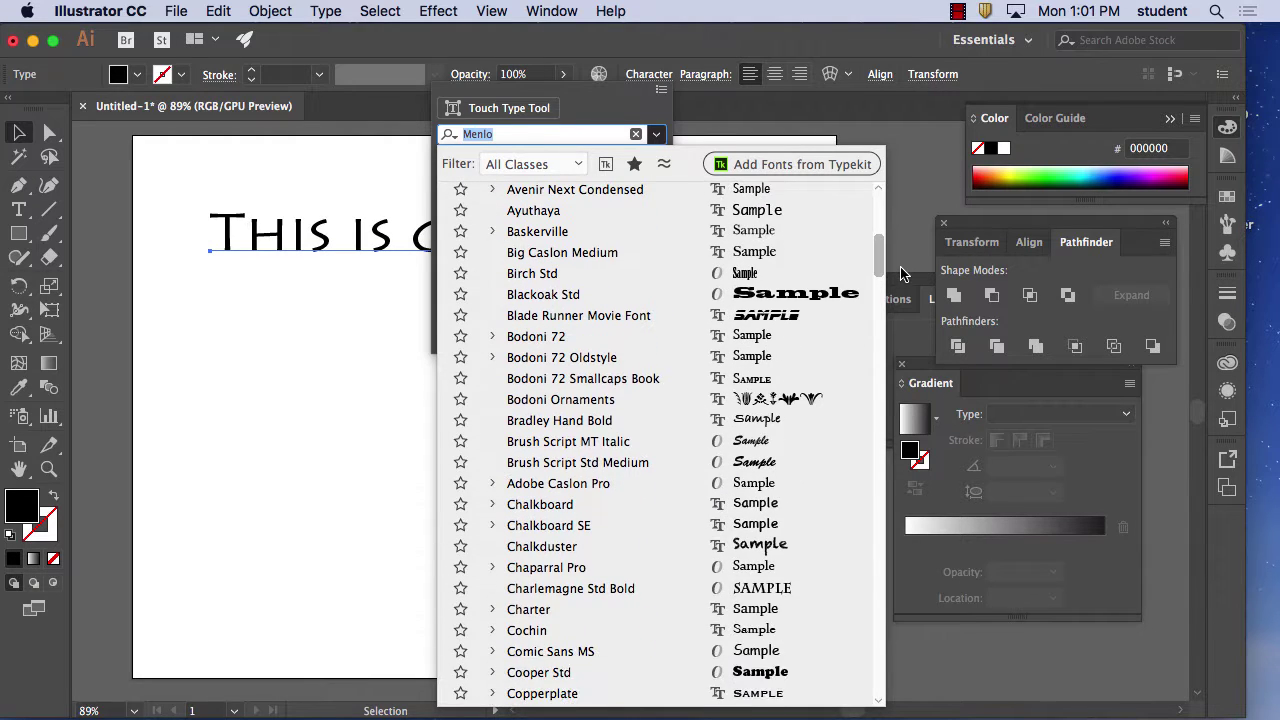
click(640, 316)
click(295, 228)
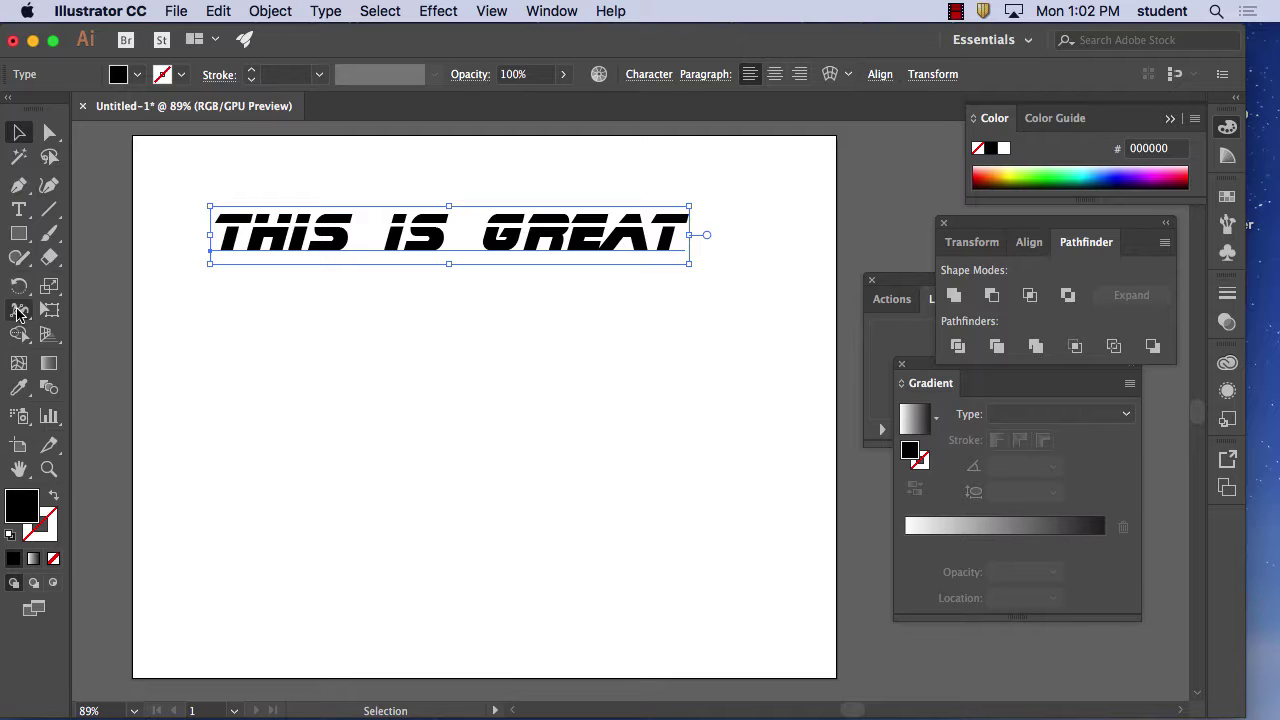
Step: Replace the whole "This is great" text with "BLADE" in capitals
click(18, 211)
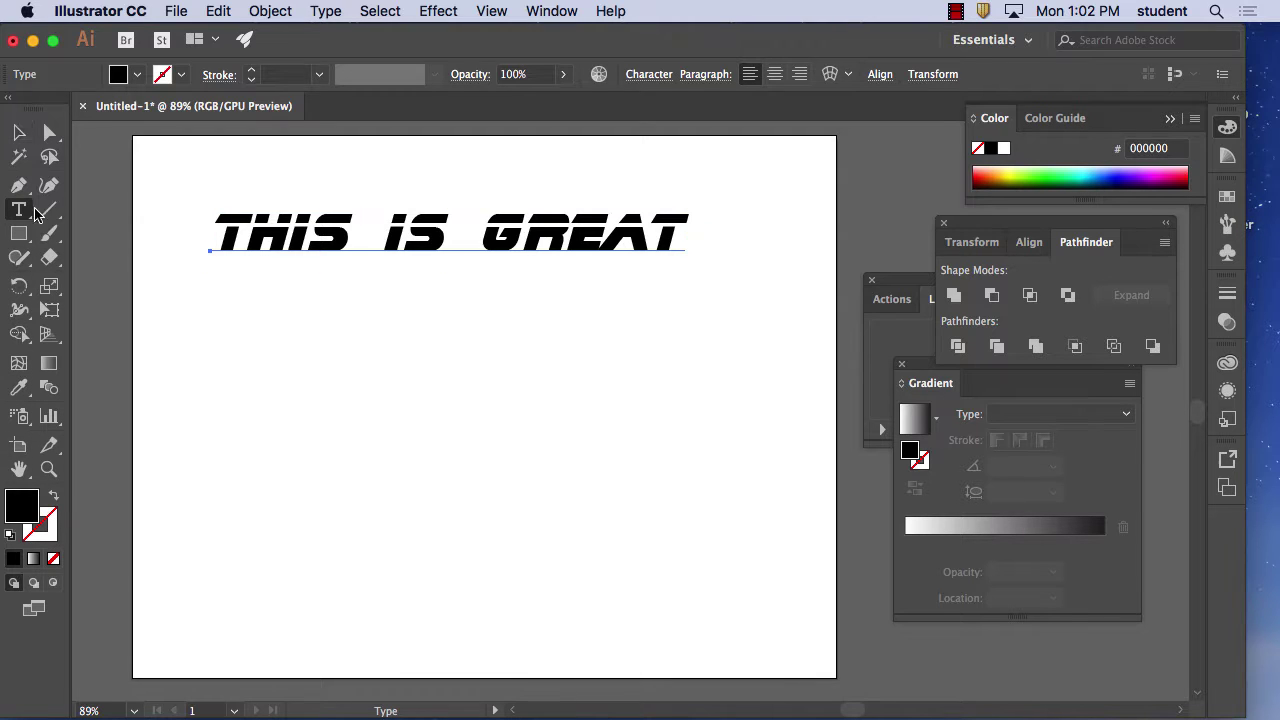
drag(668, 226, 155, 222)
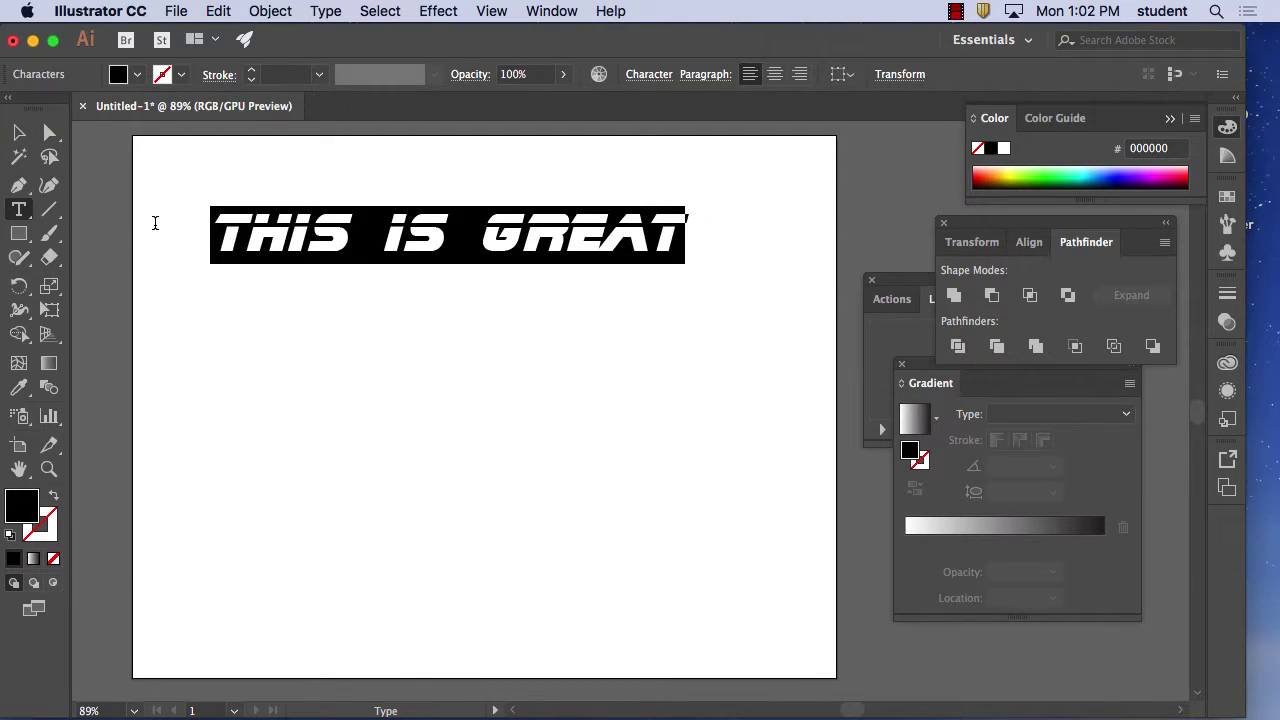
text(BLADE)
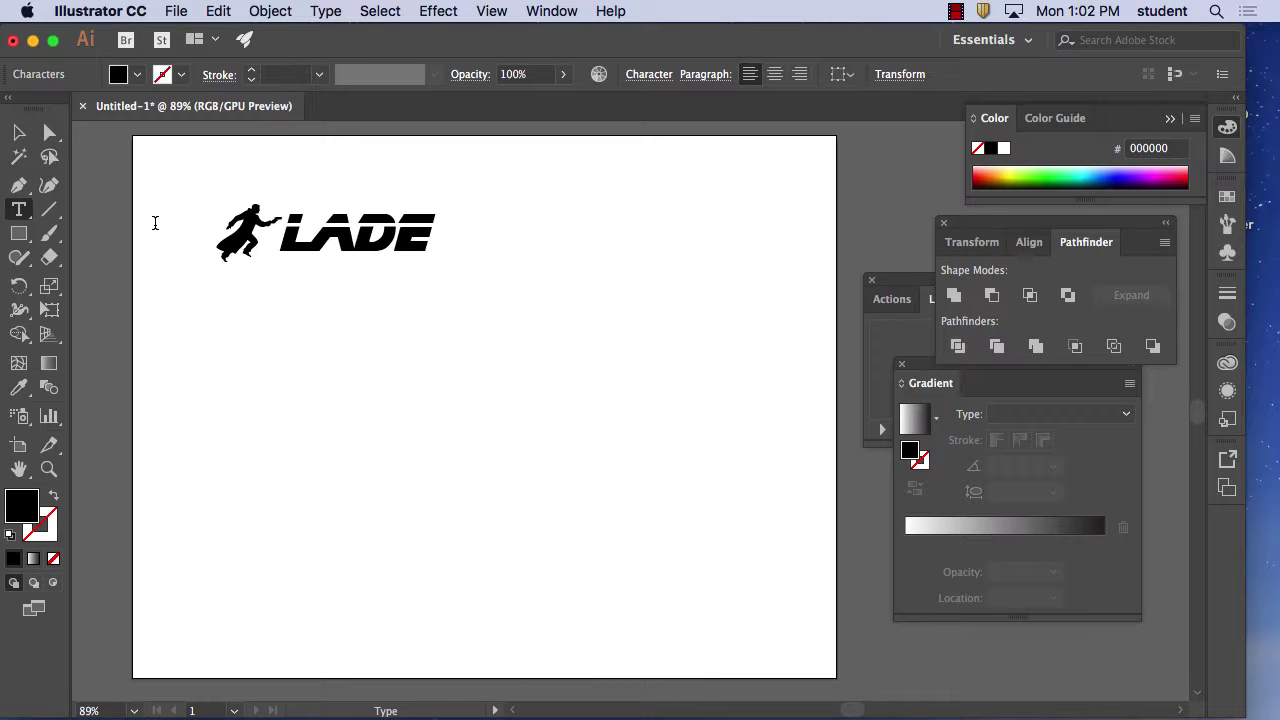
Step: Replace the text with "BLADE RUNNER" and add the running-man glyph (@) right after it
key(BackSpace)
key(BackSpace)
key(BackSpace)
key(BackSpace)
key(BackSpace)
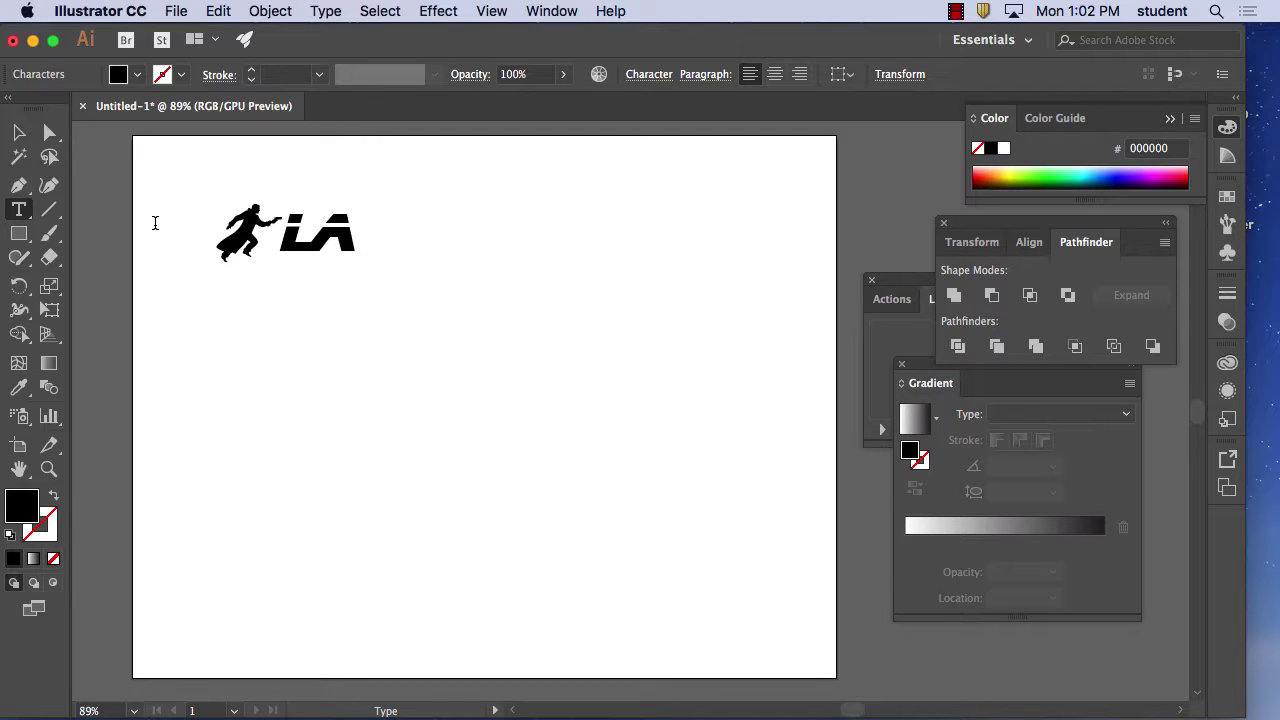
text(BR)
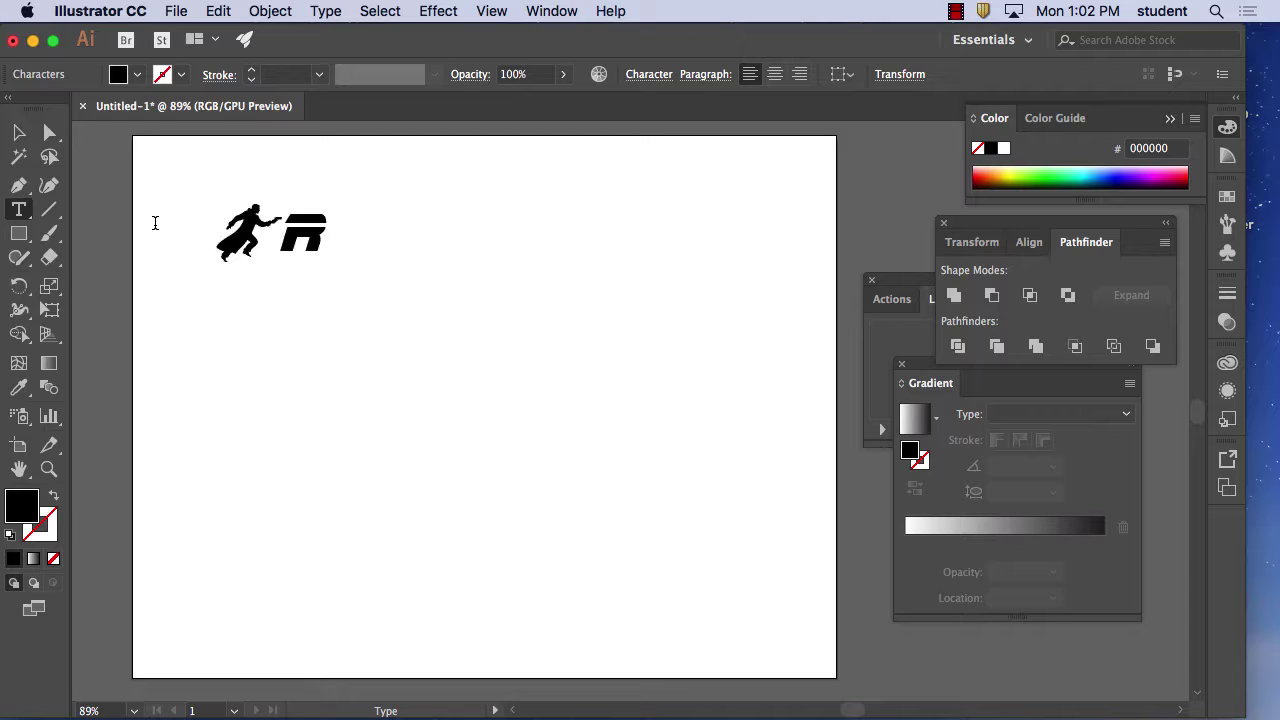
key(BackSpace)
key(BackSpace)
text(BL)
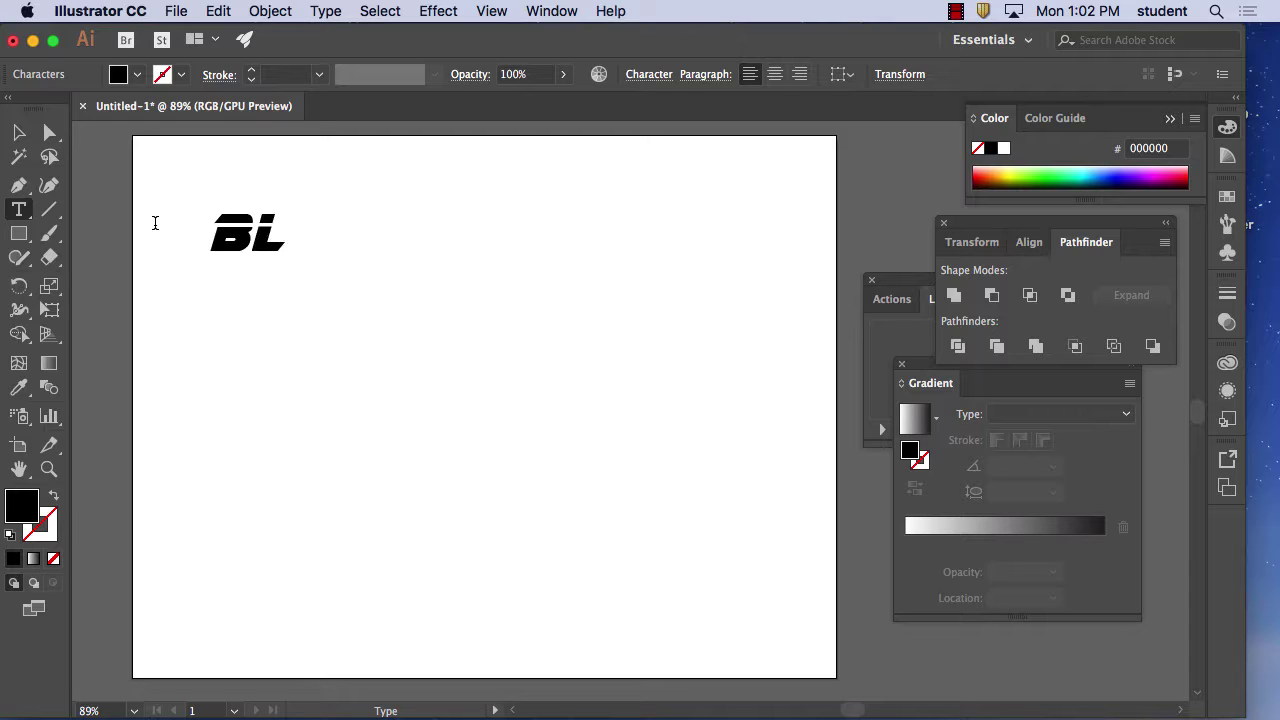
text(ADE)
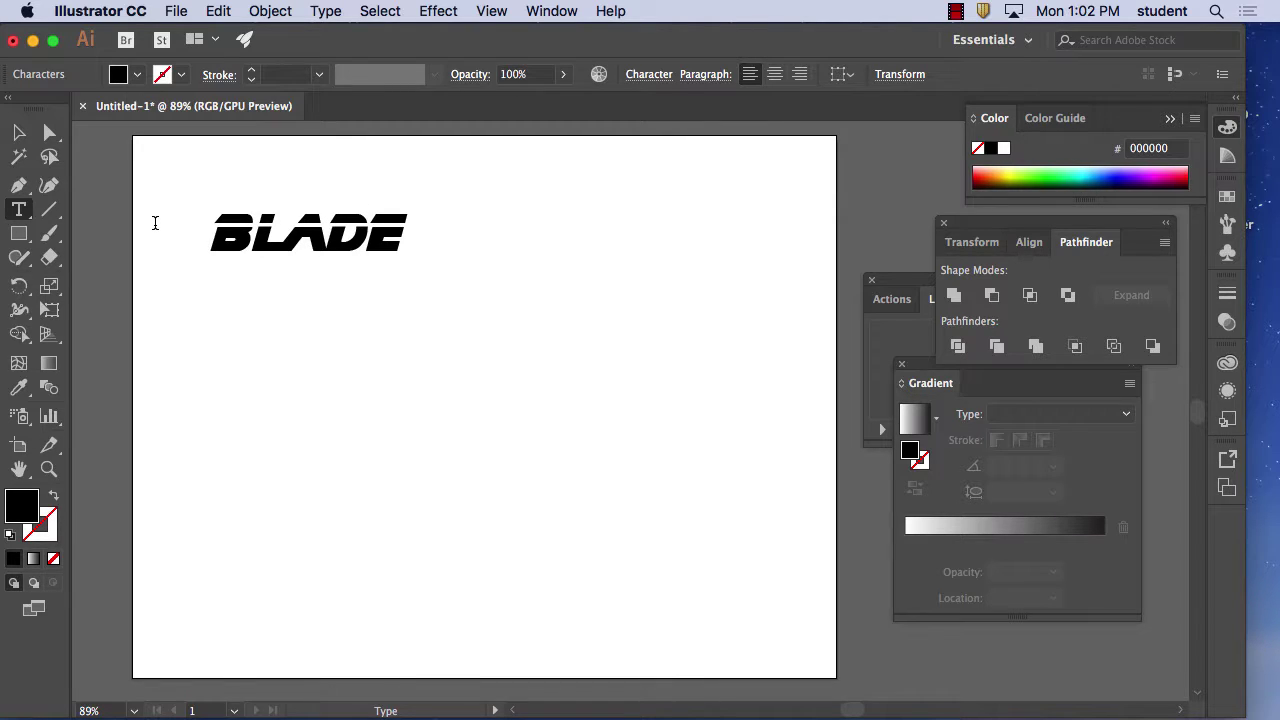
text( RUNNER)
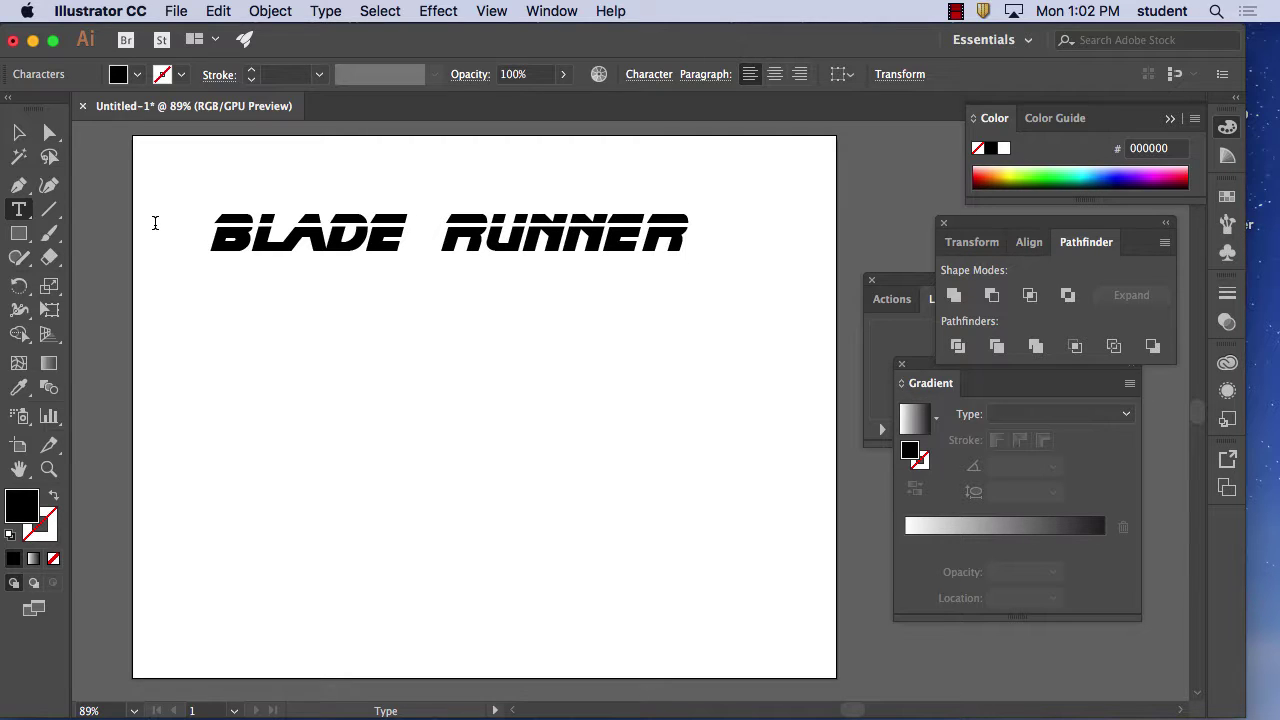
text(@)
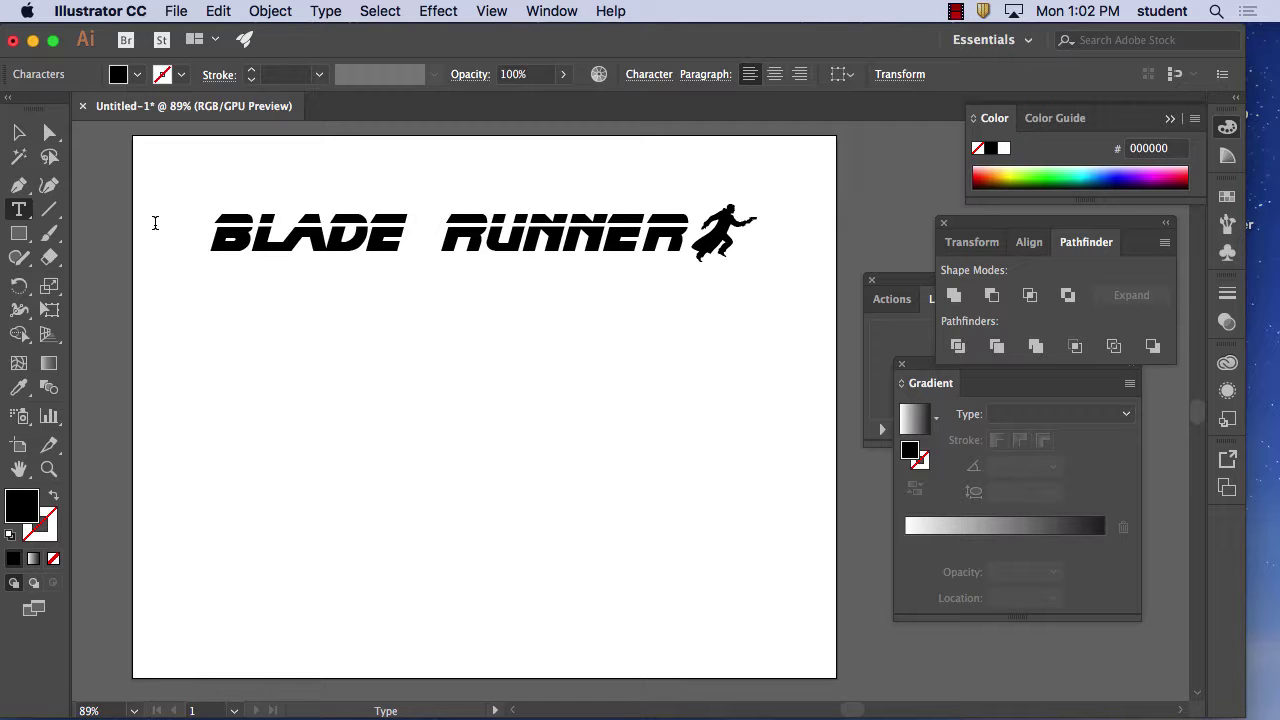
Step: Select the "BLADE RUNNER" text as an object and set its font size to 120 pt
click(18, 132)
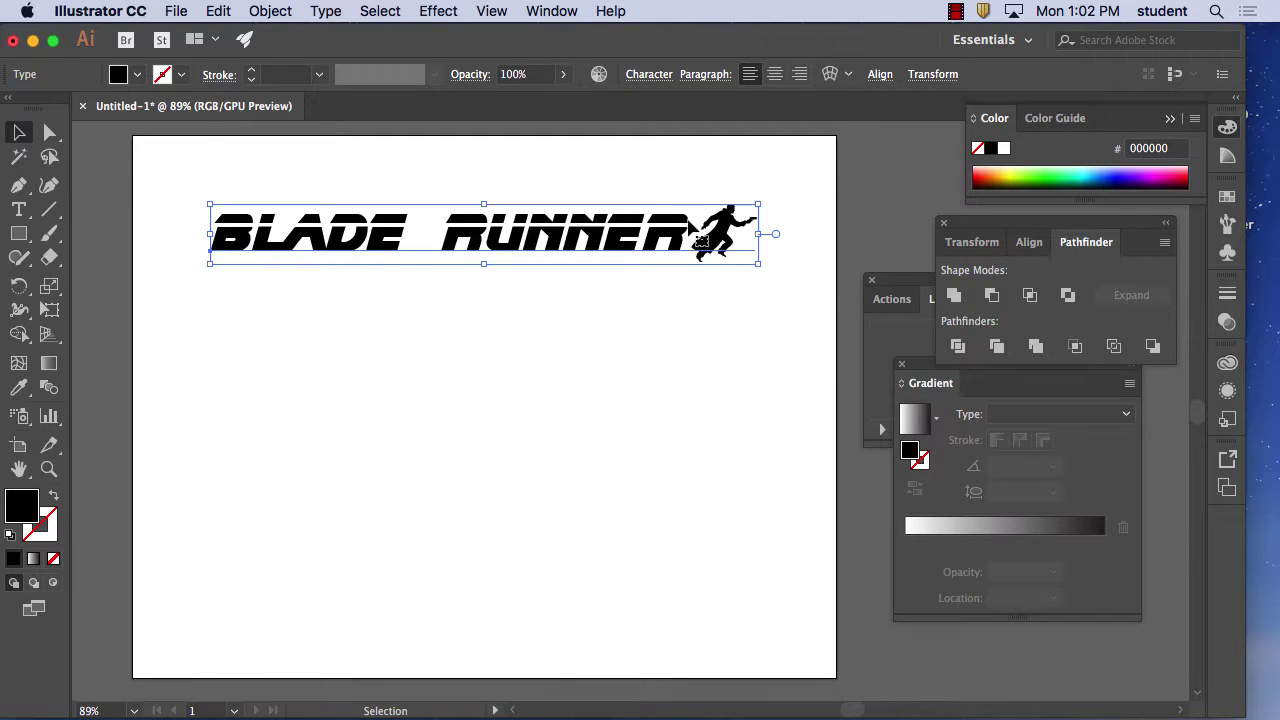
click(649, 74)
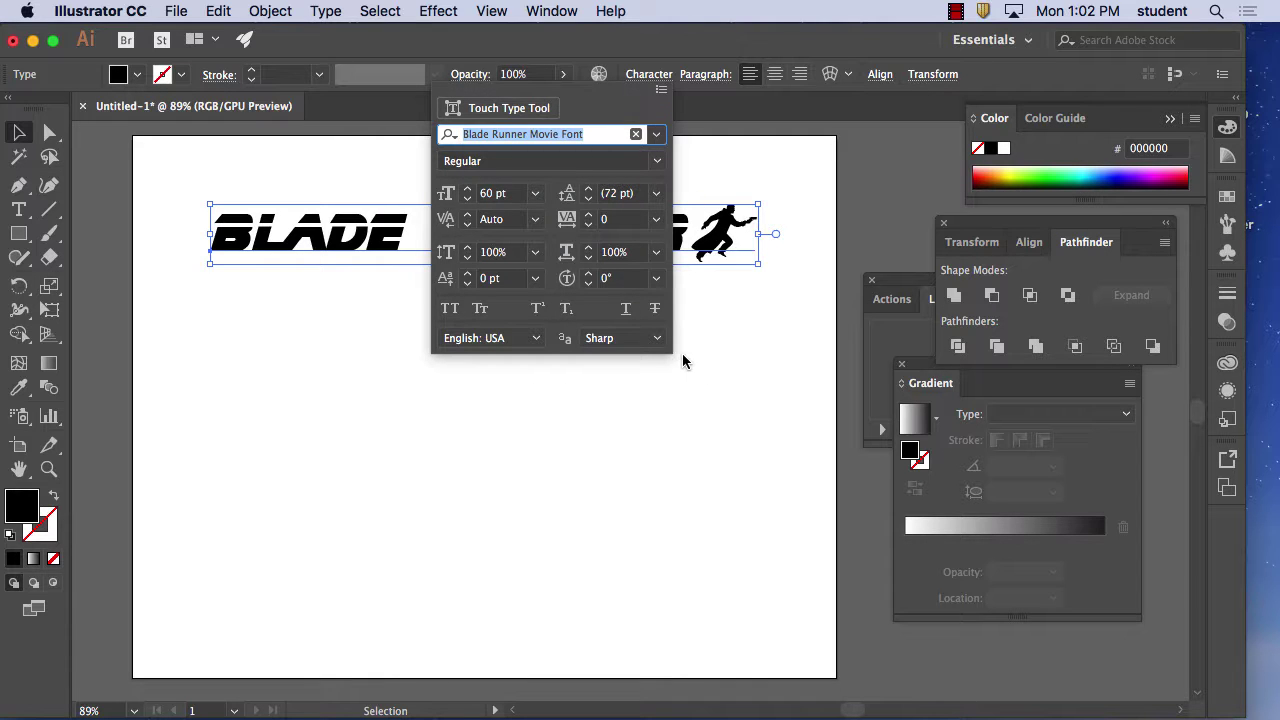
click(535, 195)
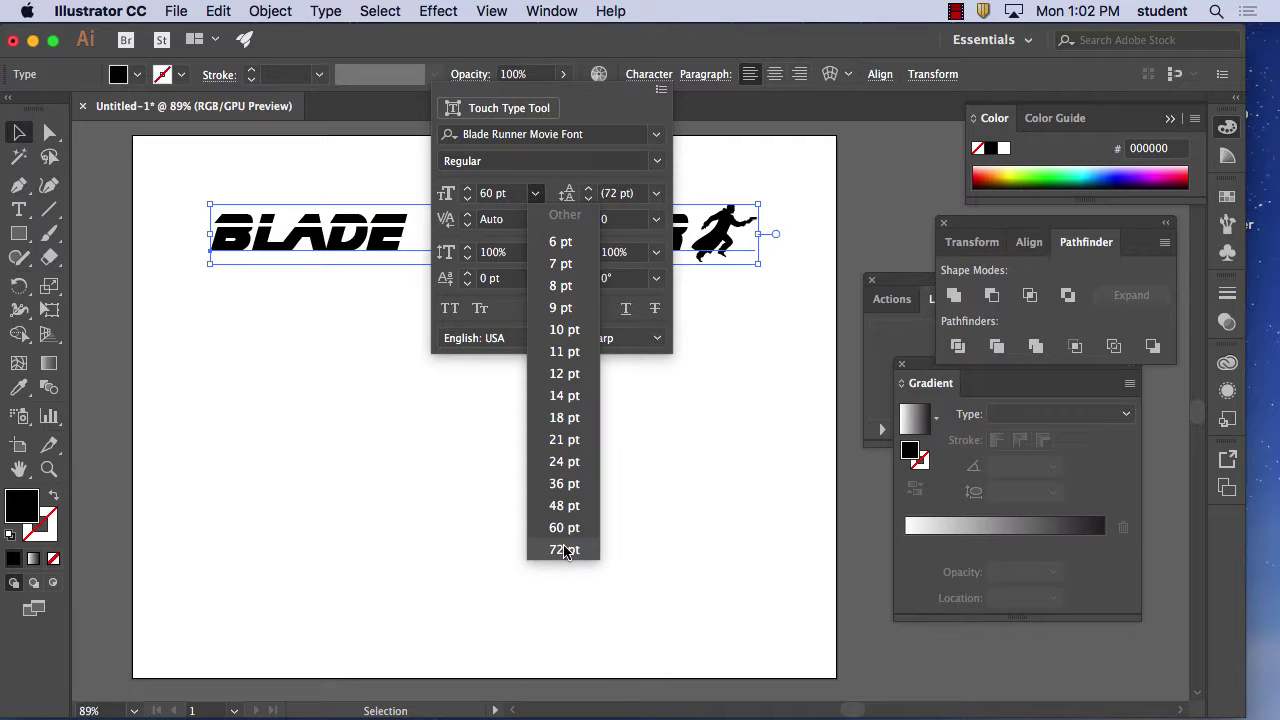
double_click(487, 193)
text(12)
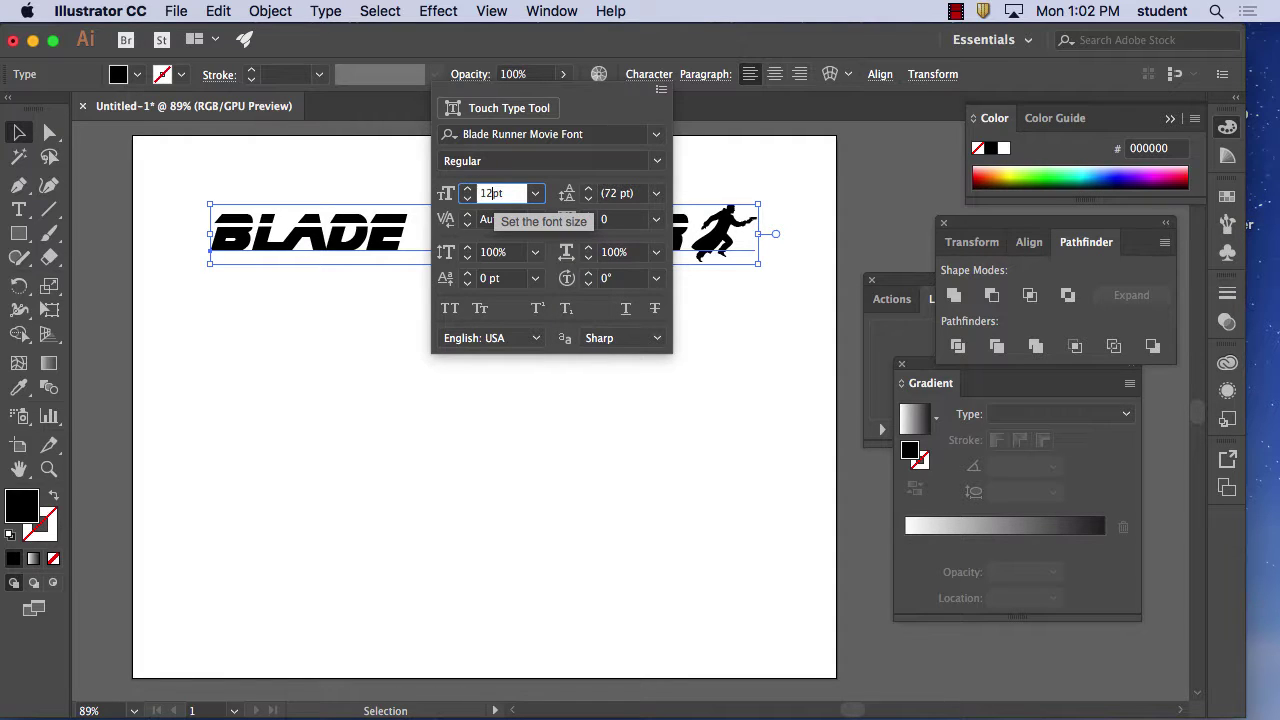
key(Tab)
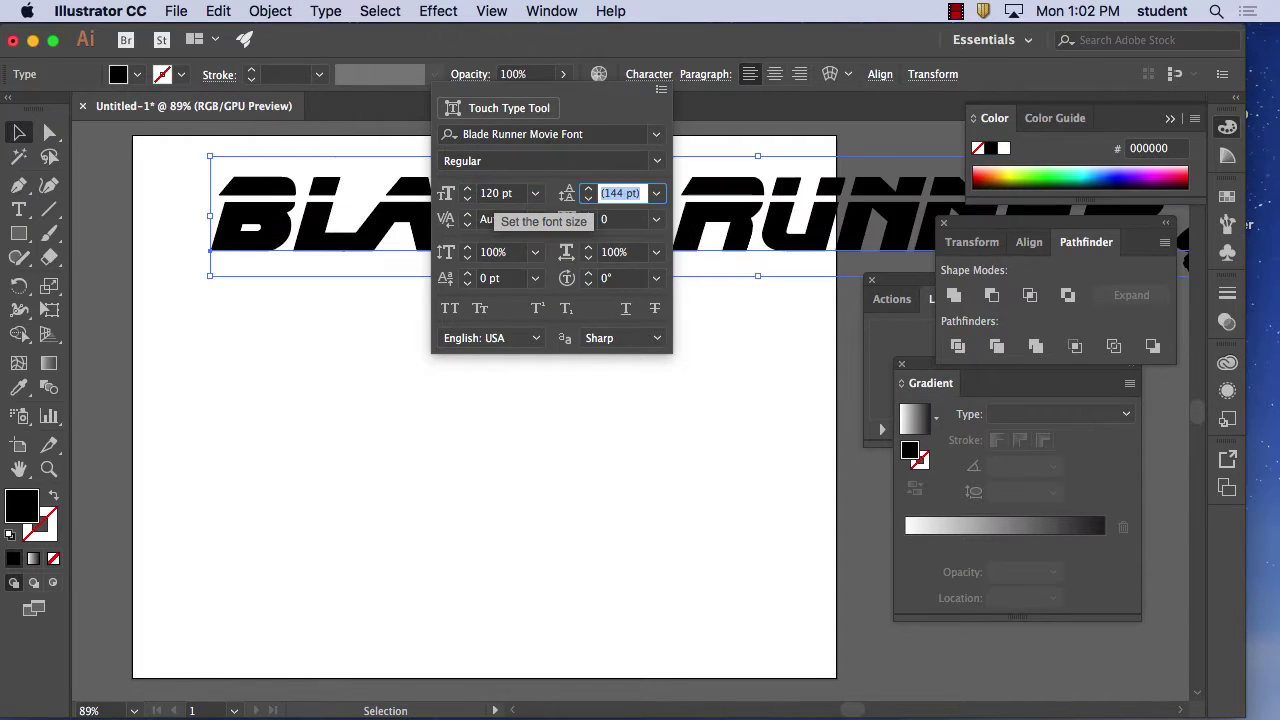
Step: Scale the oversized text down by its corner handle and move it back inside the artboard near the upper edge
click(209, 159)
click(18, 133)
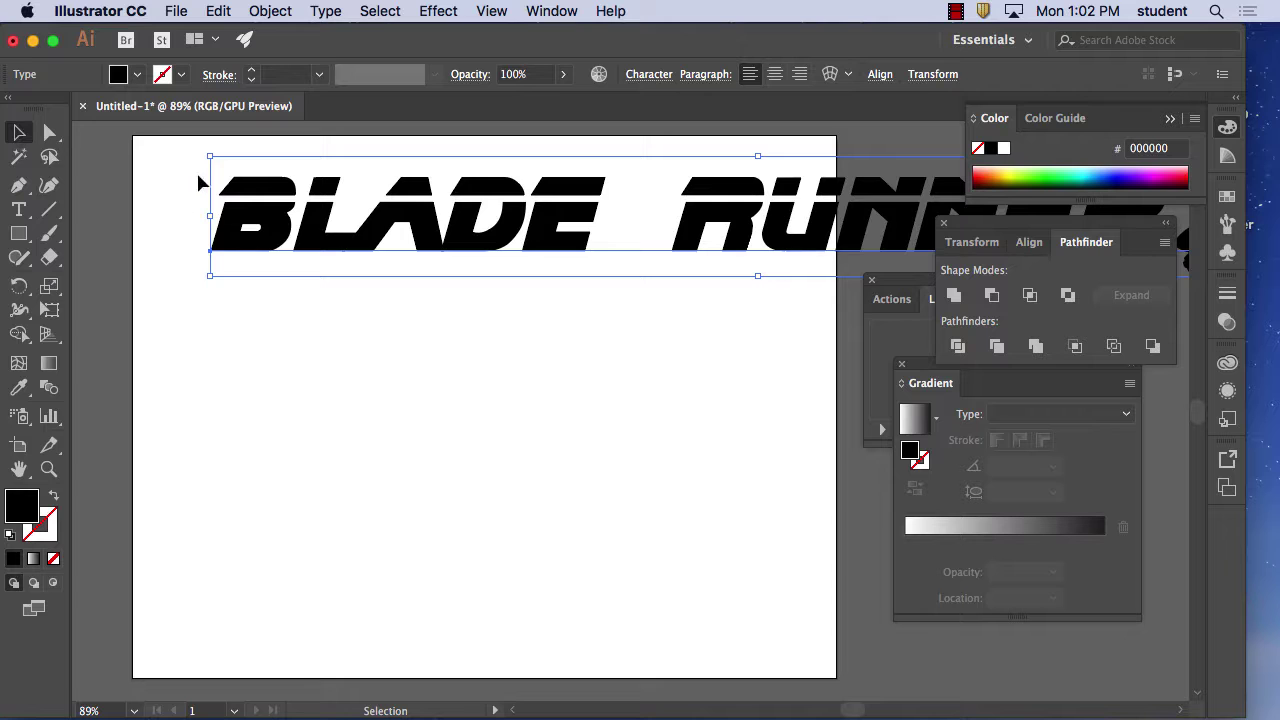
drag(212, 156, 682, 208)
click(394, 234)
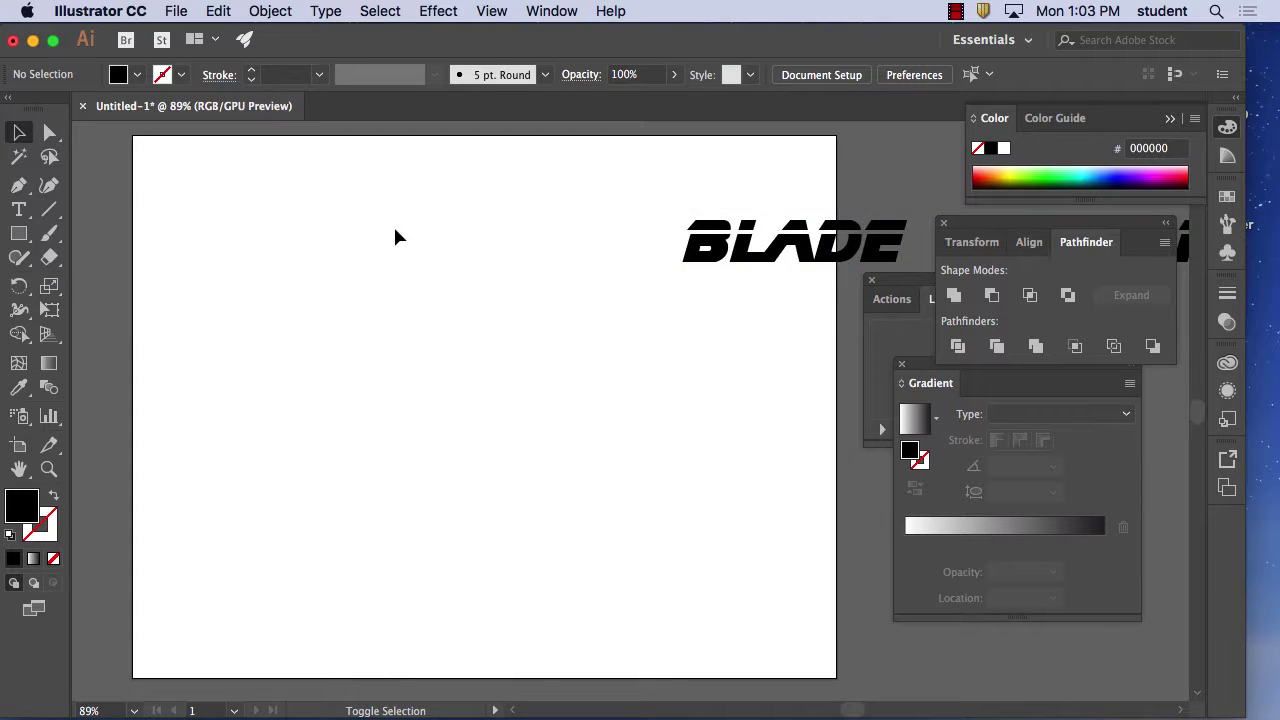
drag(805, 252, 272, 232)
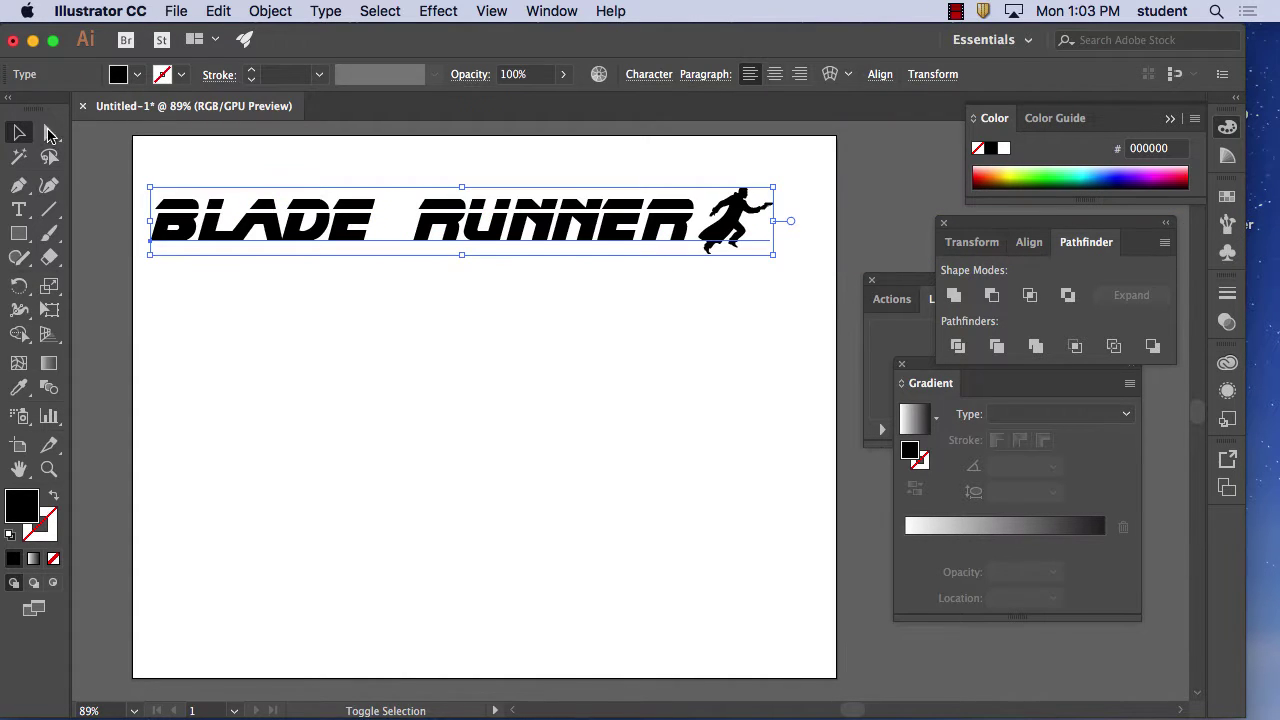
Step: Shrink the heading further to about 55 pt and move it closer to the artboard's upper-left corner
drag(153, 189, 241, 197)
drag(543, 236, 491, 236)
click(660, 75)
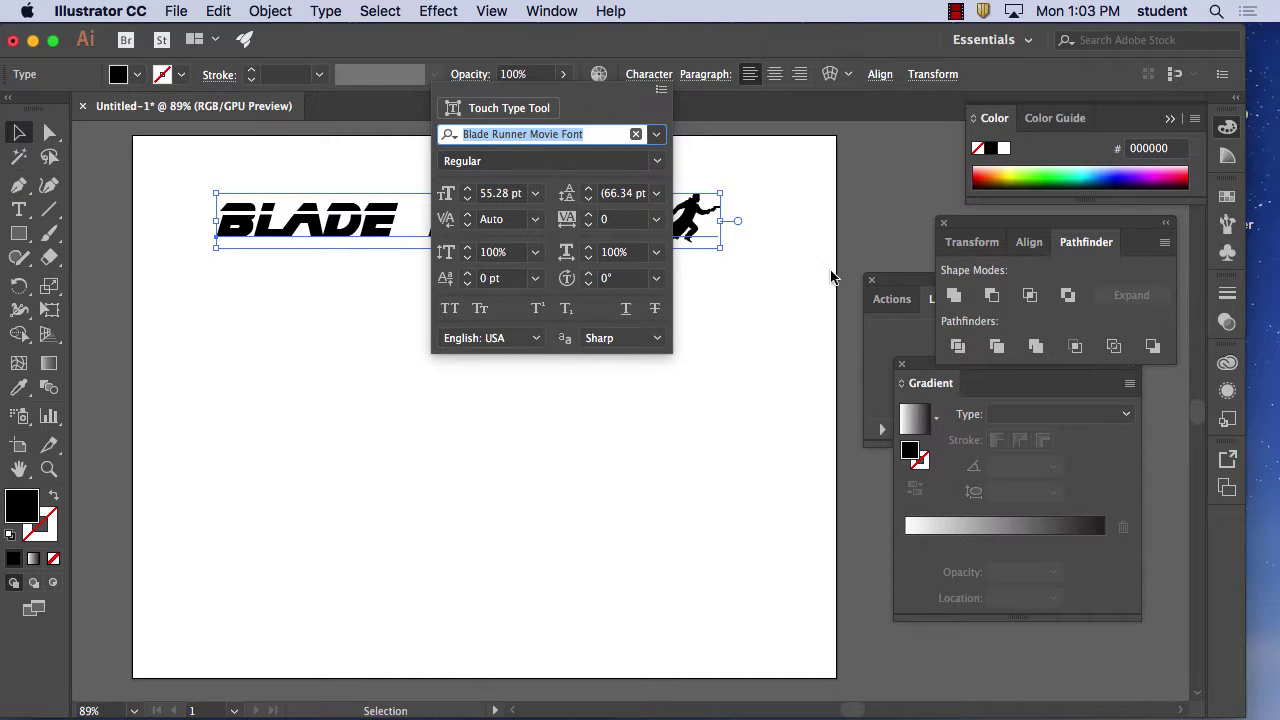
click(746, 165)
drag(573, 229, 533, 196)
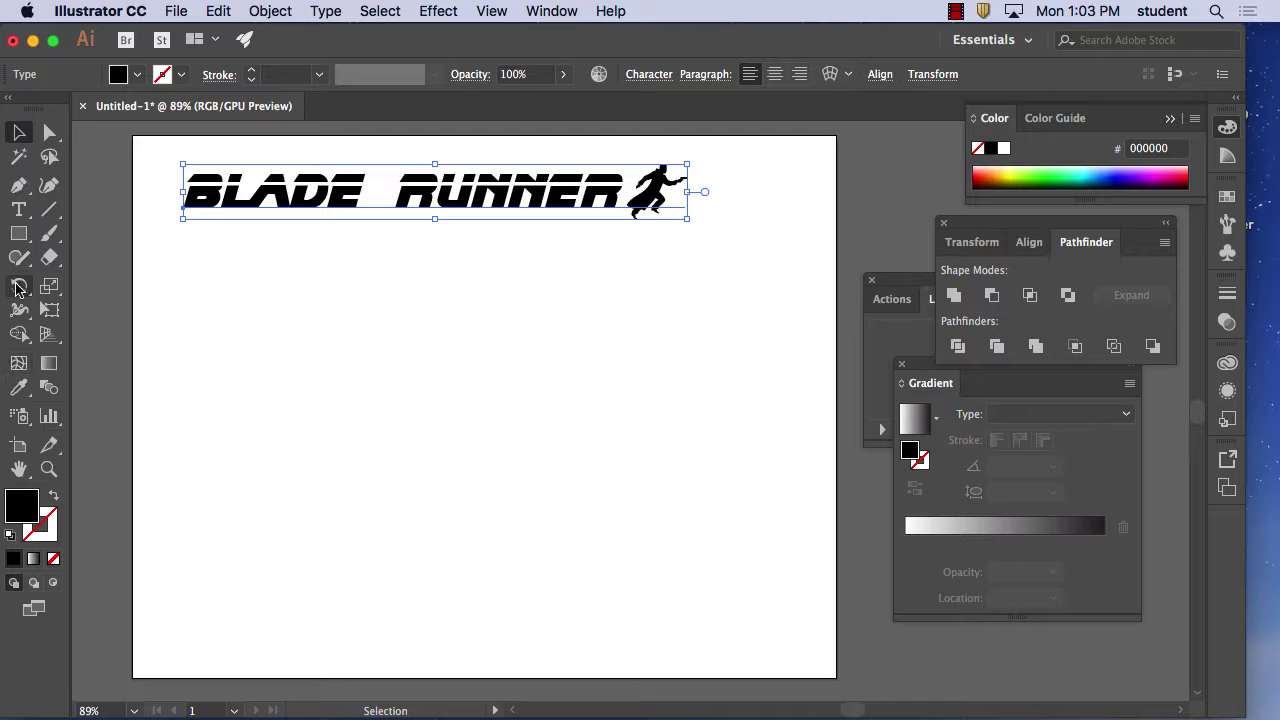
Step: Select only the letter B of "BLADE" and set its fill to bright red, F21919
click(18, 208)
right_click(178, 194)
key(Escape)
drag(222, 196, 143, 177)
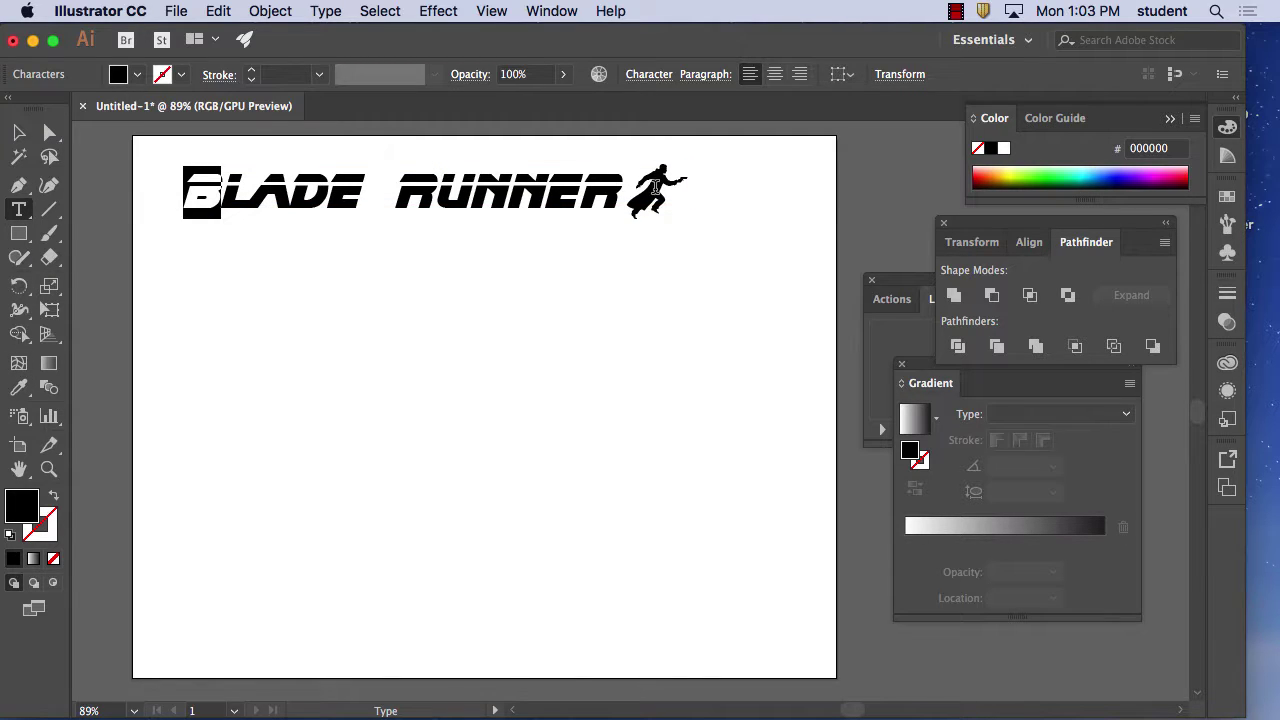
double_click(30, 508)
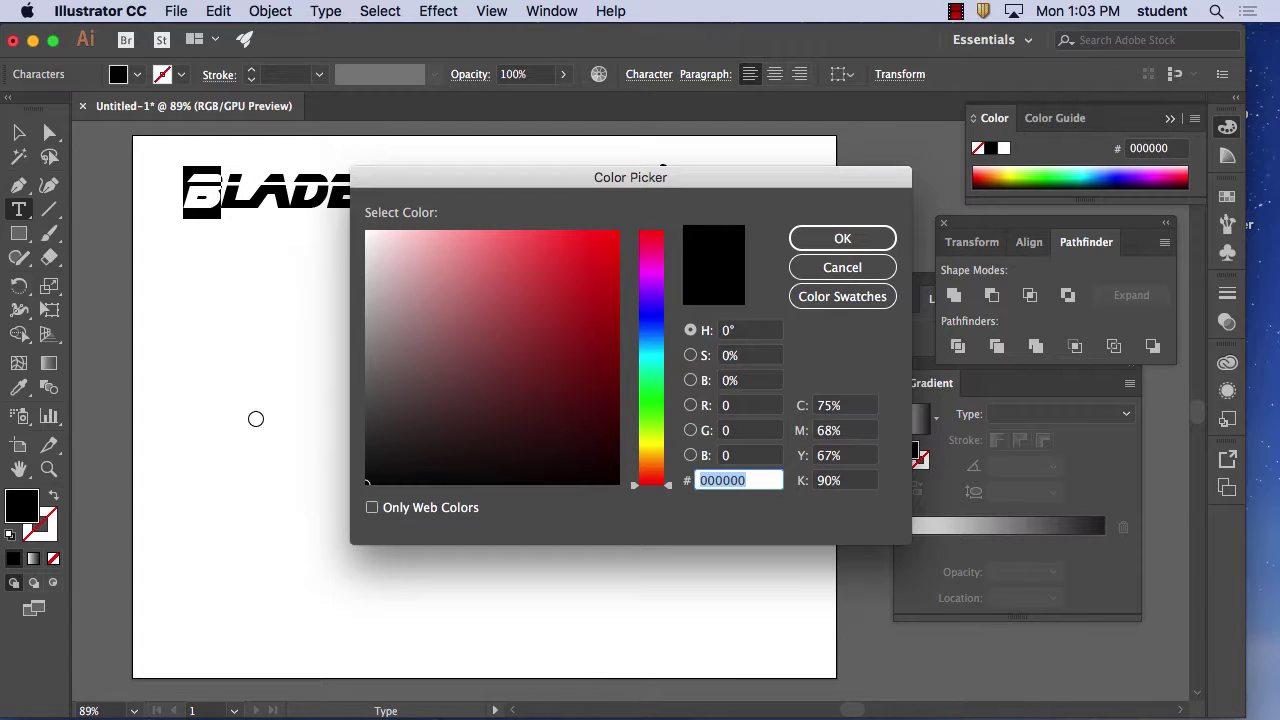
click(594, 243)
click(803, 237)
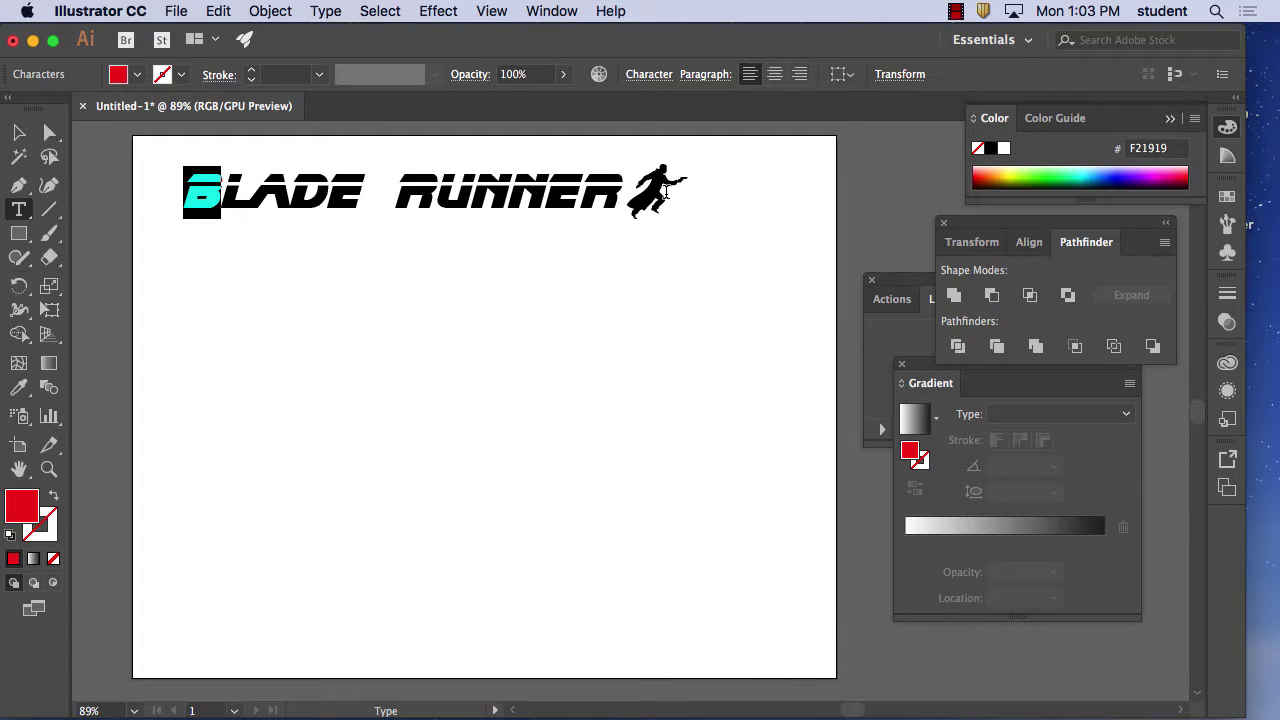
Step: Select the running-man glyph at the end of the heading, fill it with bright red FC1A1A, and deselect the text
key(super+shift+a)
double_click(32, 510)
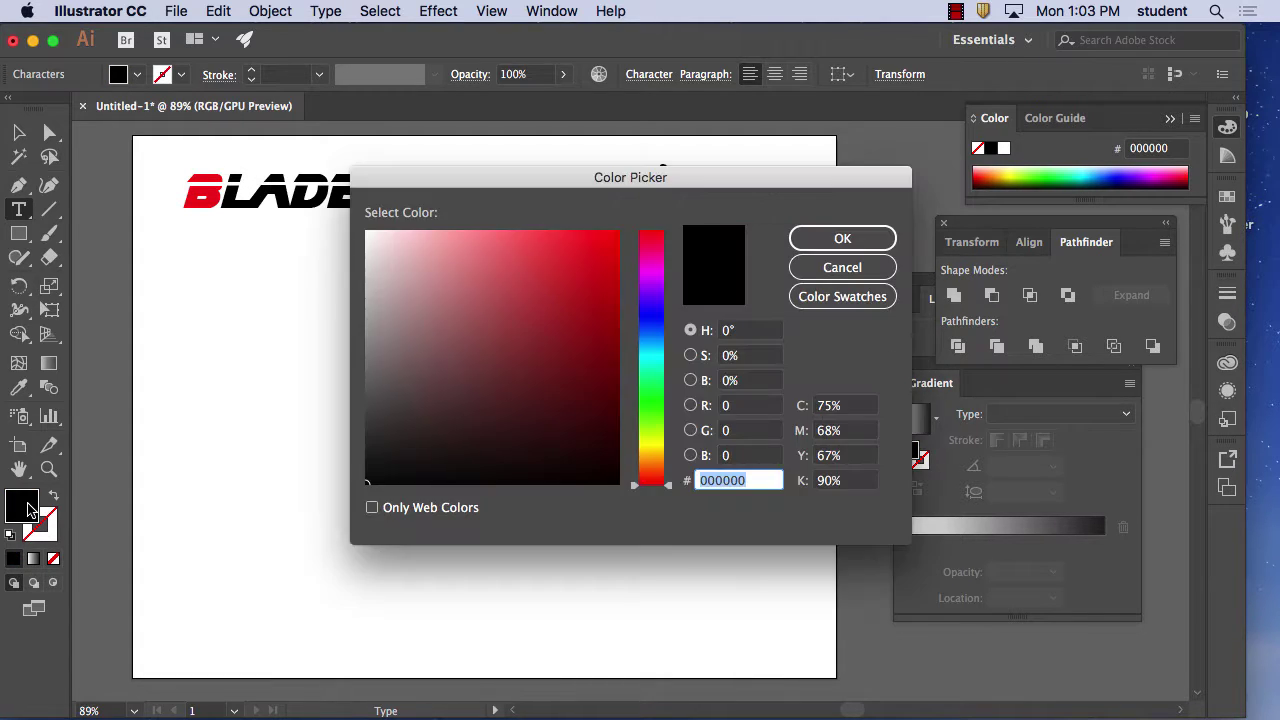
click(596, 234)
click(600, 231)
click(876, 238)
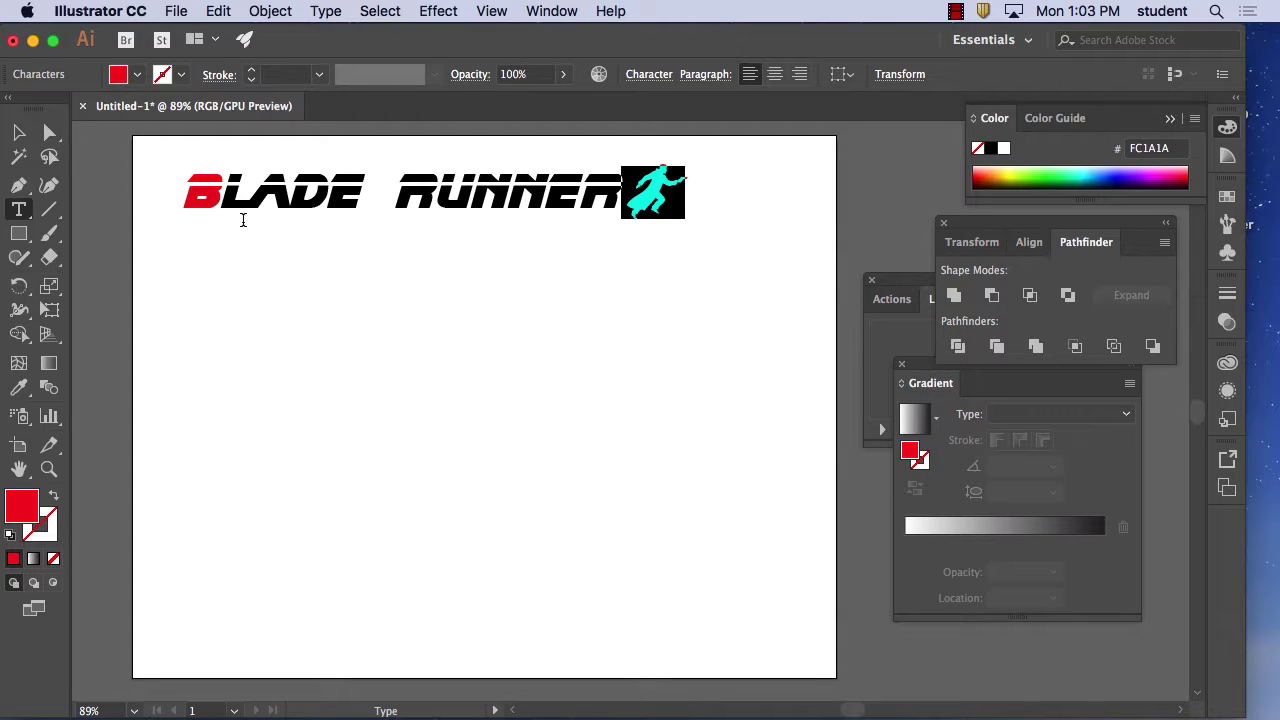
key(Escape)
click(356, 273)
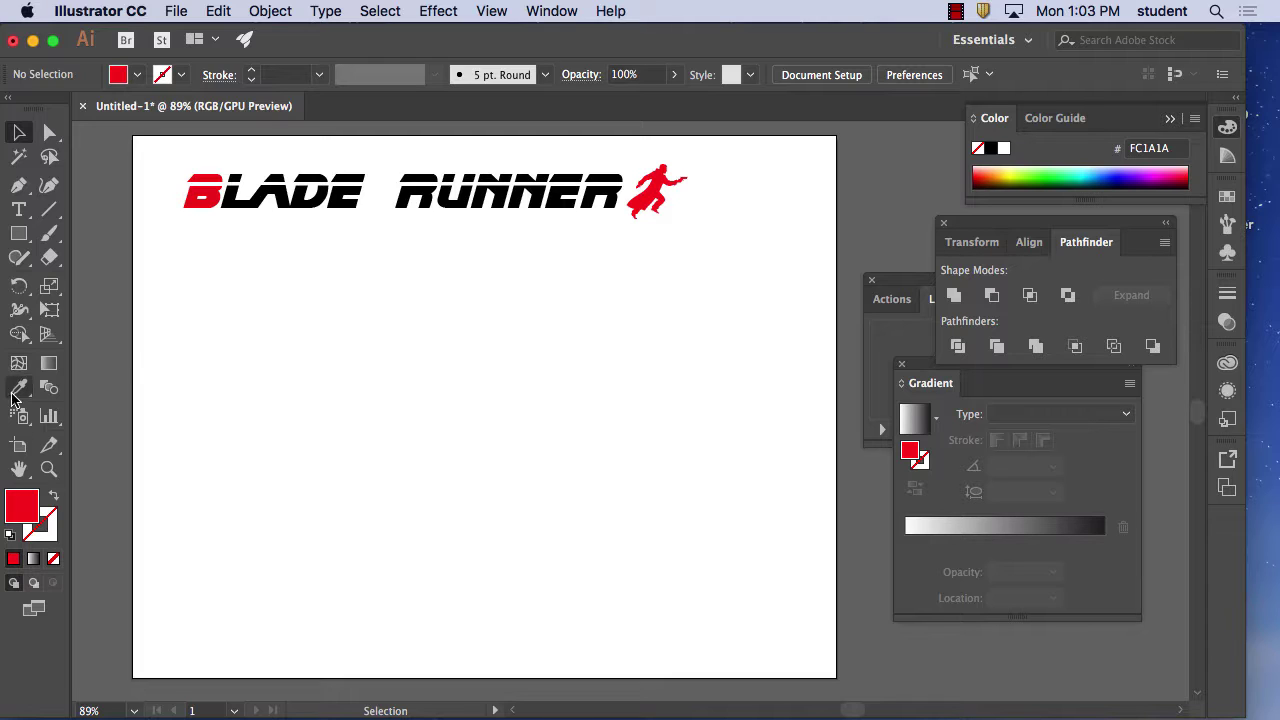
Step: Draw a rectangular text area below the heading with the Type Tool and enter "LAOREM" in it
click(19, 210)
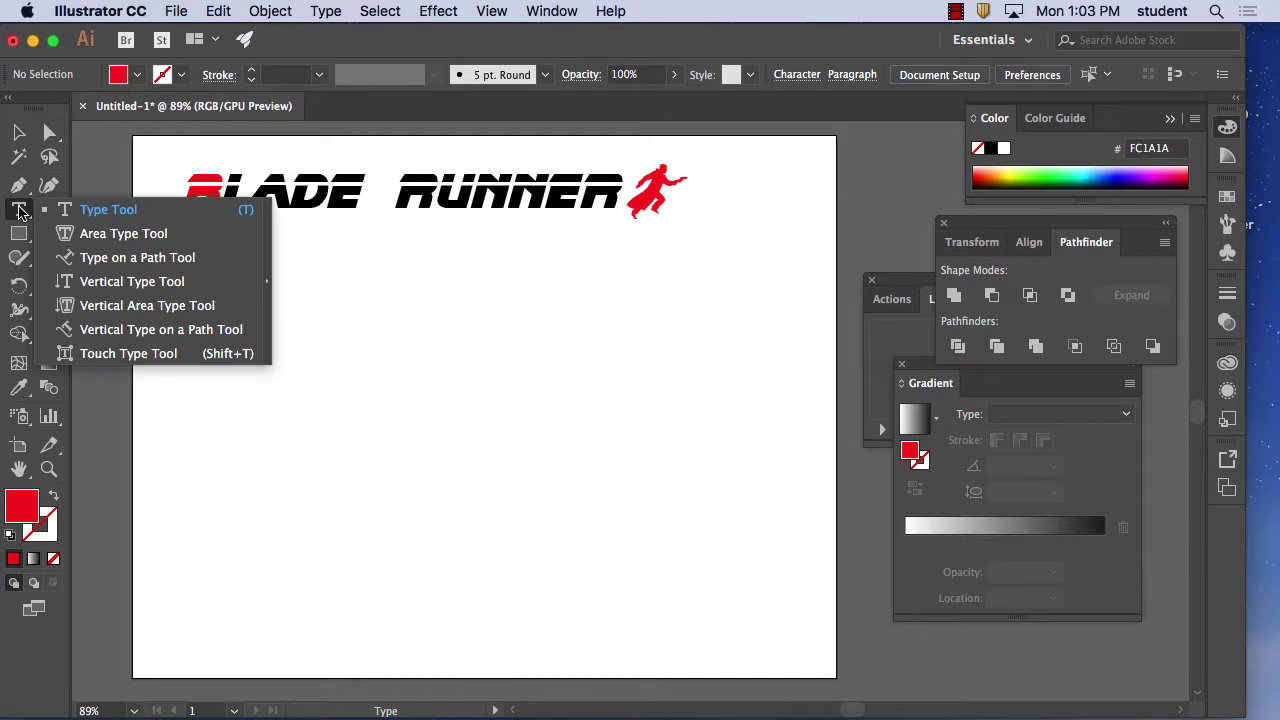
click(122, 217)
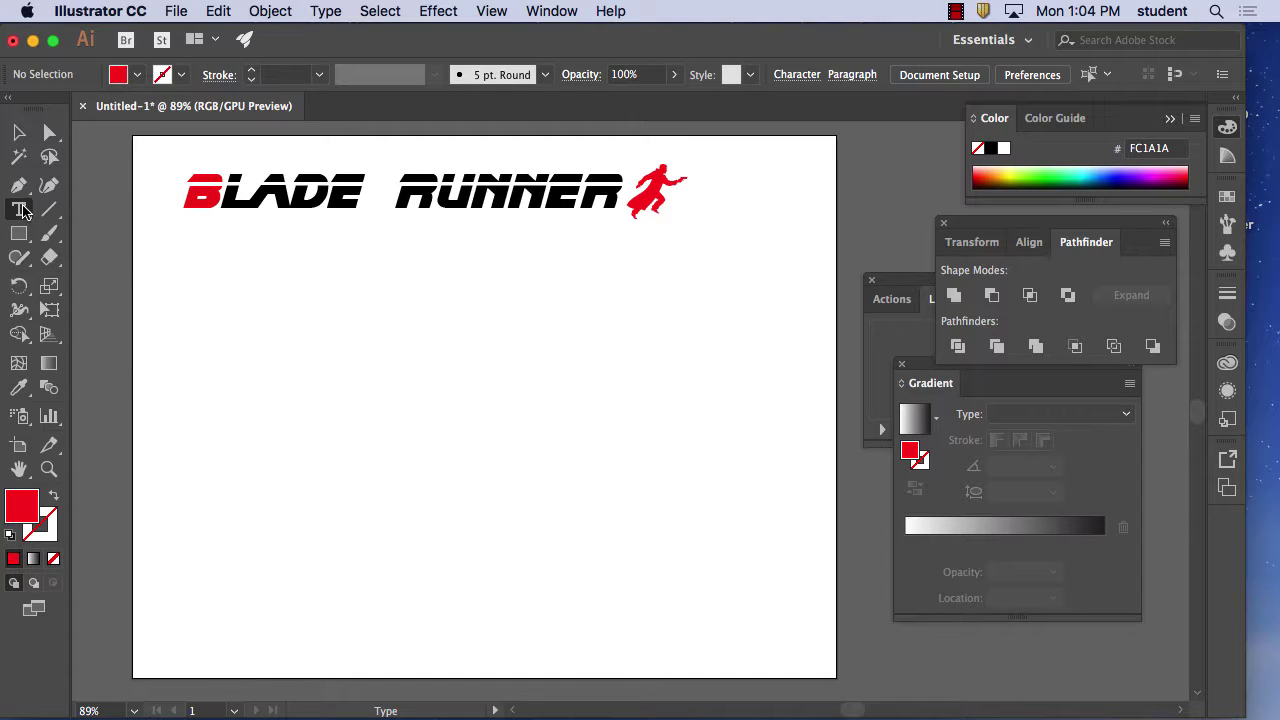
drag(24, 209, 71, 211)
drag(182, 256, 508, 509)
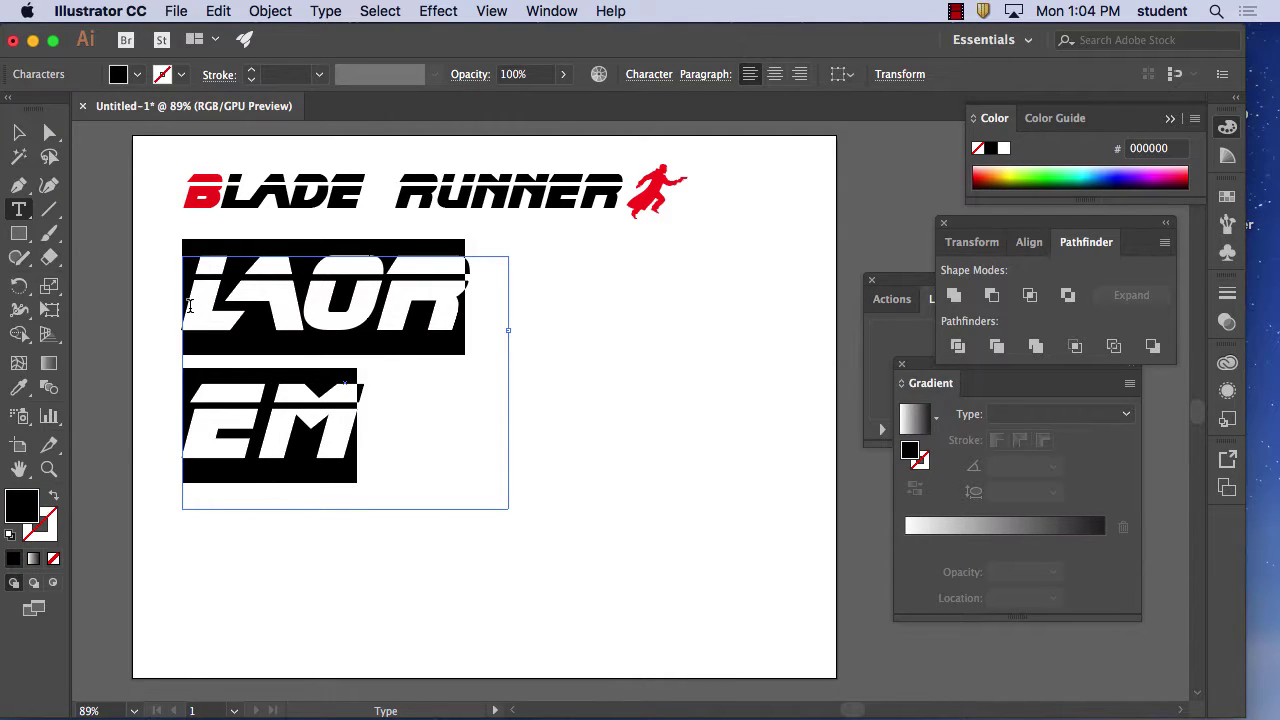
Step: Set the text area's font size to 21 pt and replace its selected text with about nine lines of random filler text
click(658, 77)
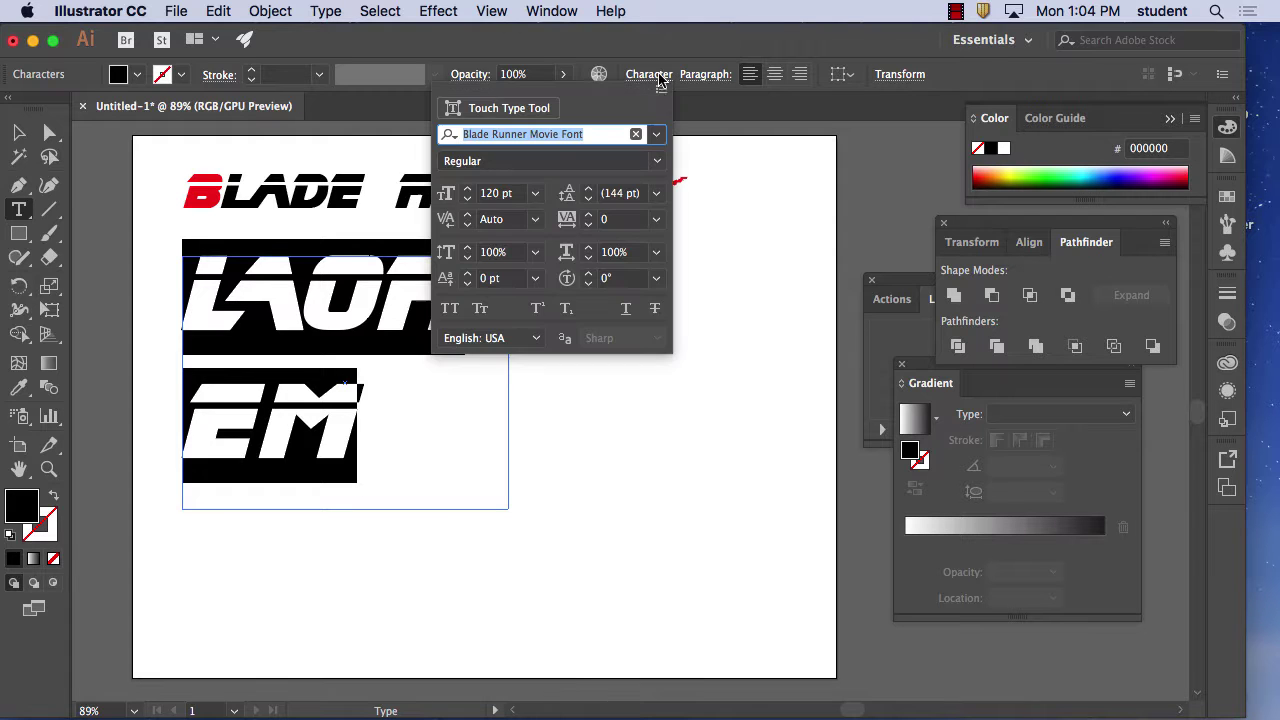
click(537, 194)
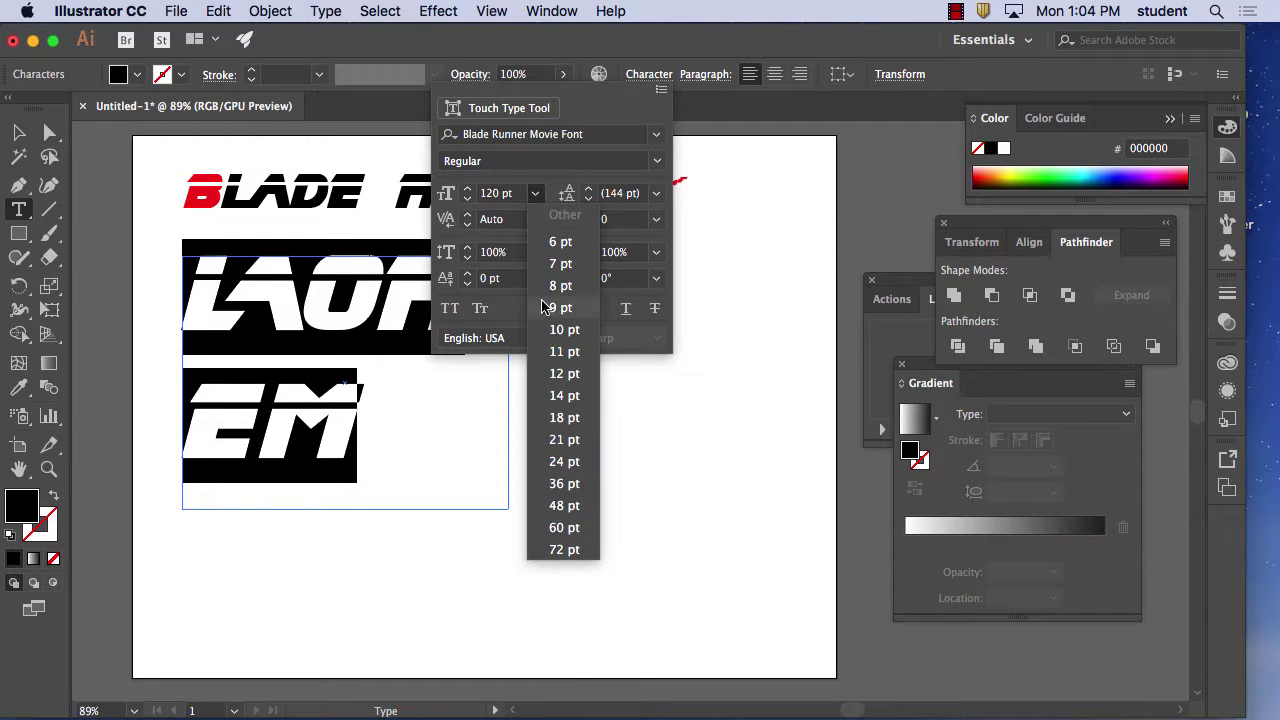
click(562, 440)
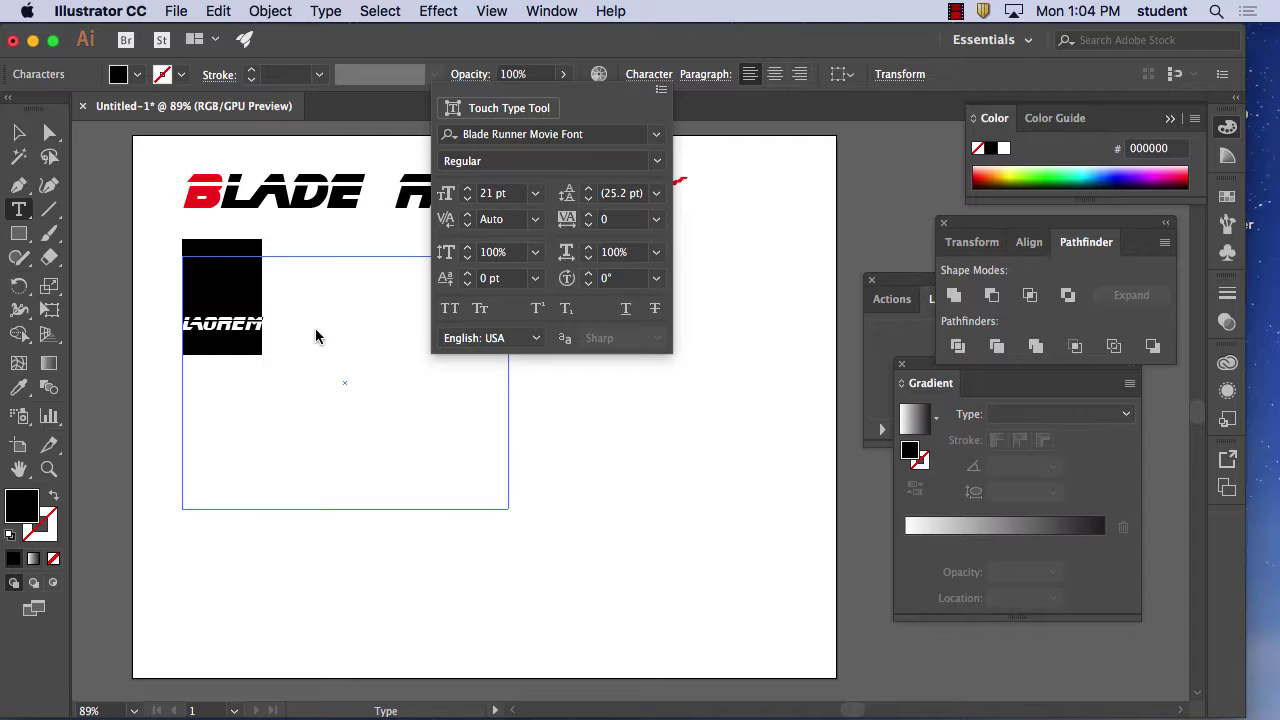
text(fuioewhfehwh feowh fo;ewh o;fh ewoh)
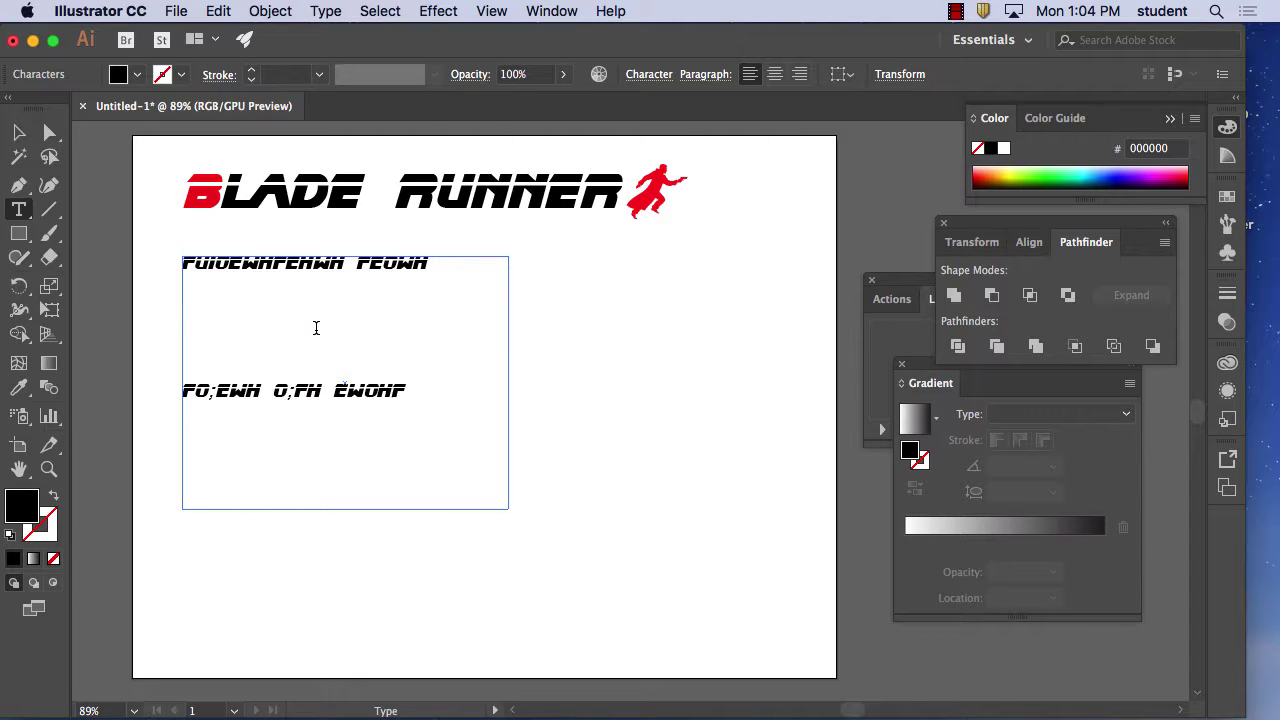
text(foewhfoewh ohfohofewfheiowfhoewhfoiewhfoihe)
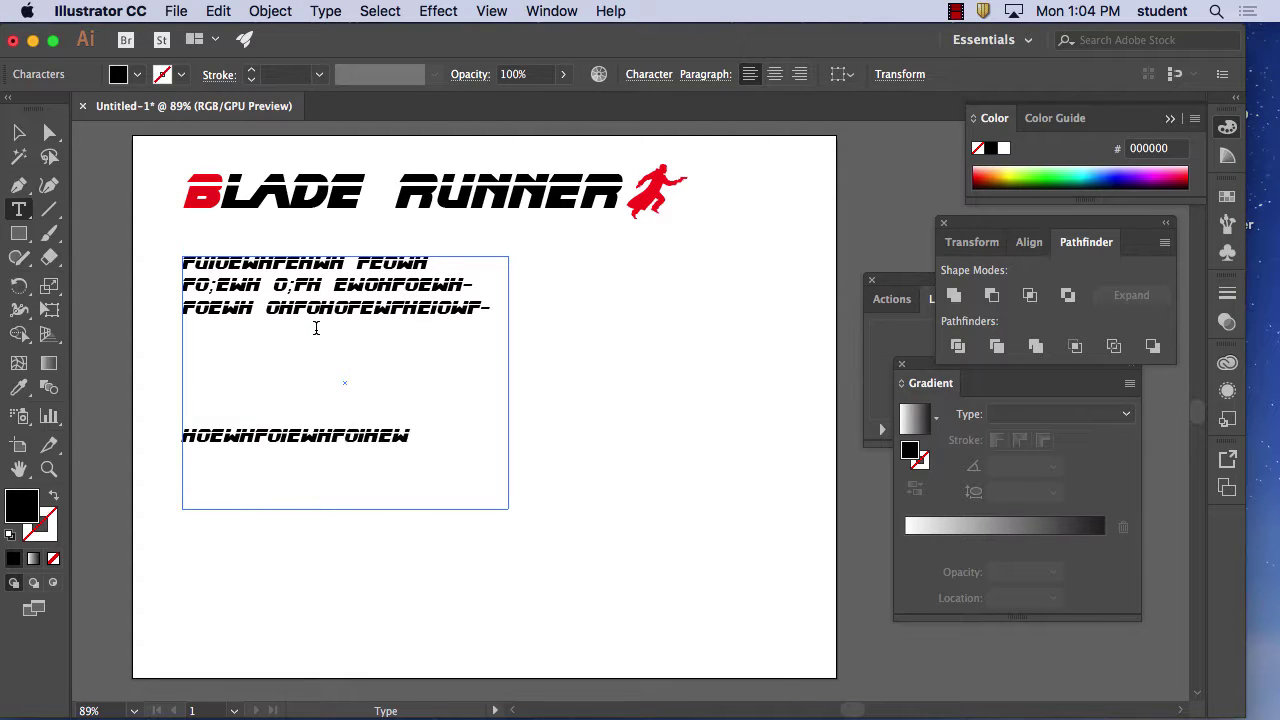
text(wiofhoiewh fioewh foiewh foiewh oifh ewoifh oiewh fioew hfioewh fioewh ofh ewiofh oewhfoiewh fiowh foewh)
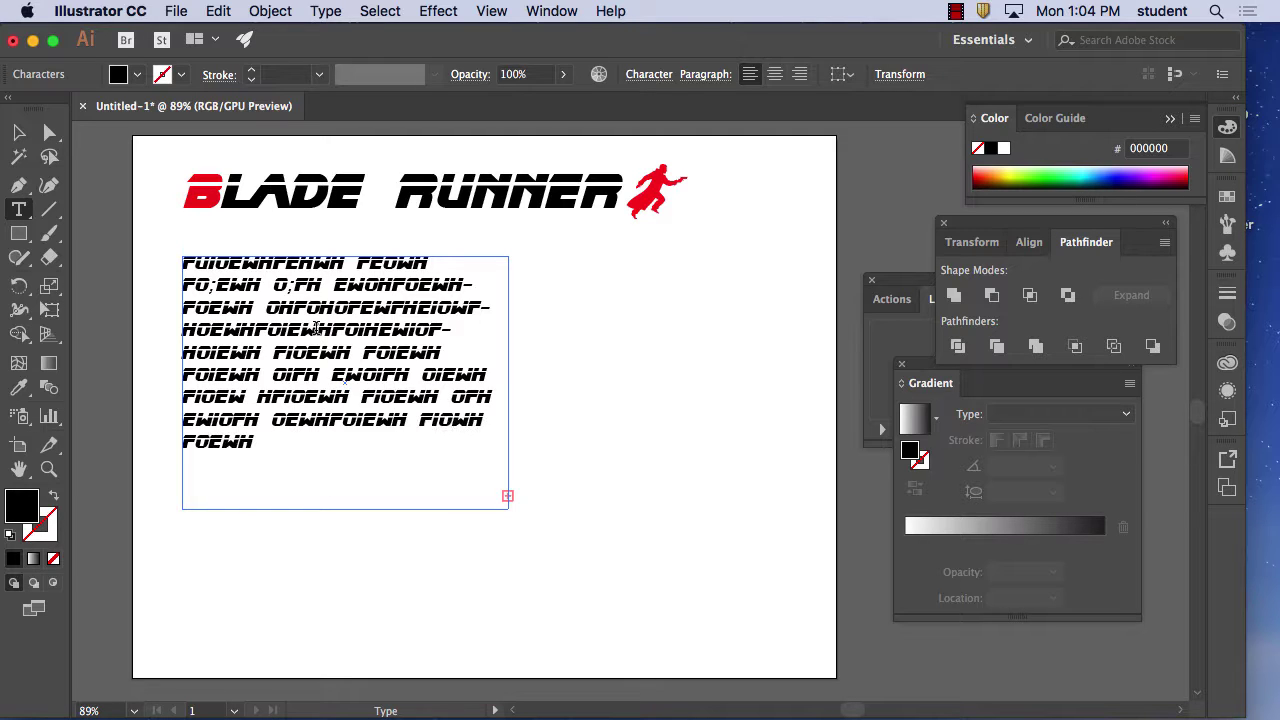
text( iofh ewoifh oiewh)
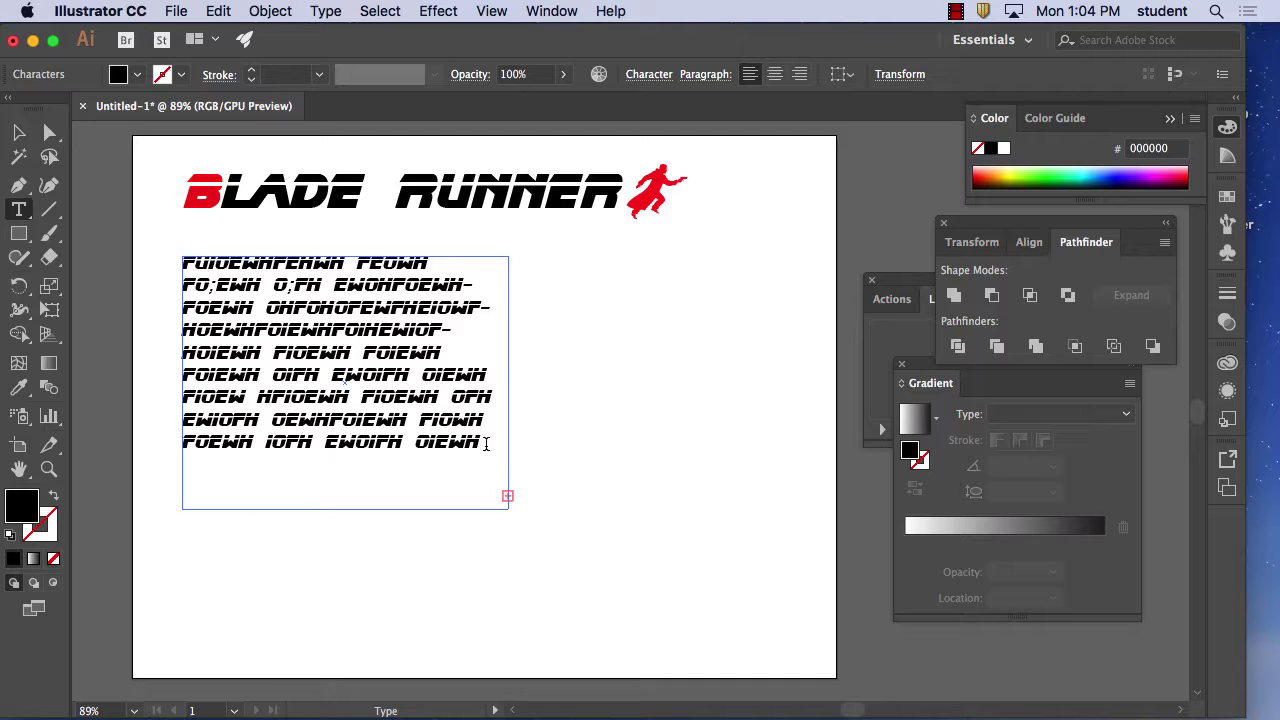
Step: Select all the filler text in the text area and set its font size to 11 pt
key(super+a)
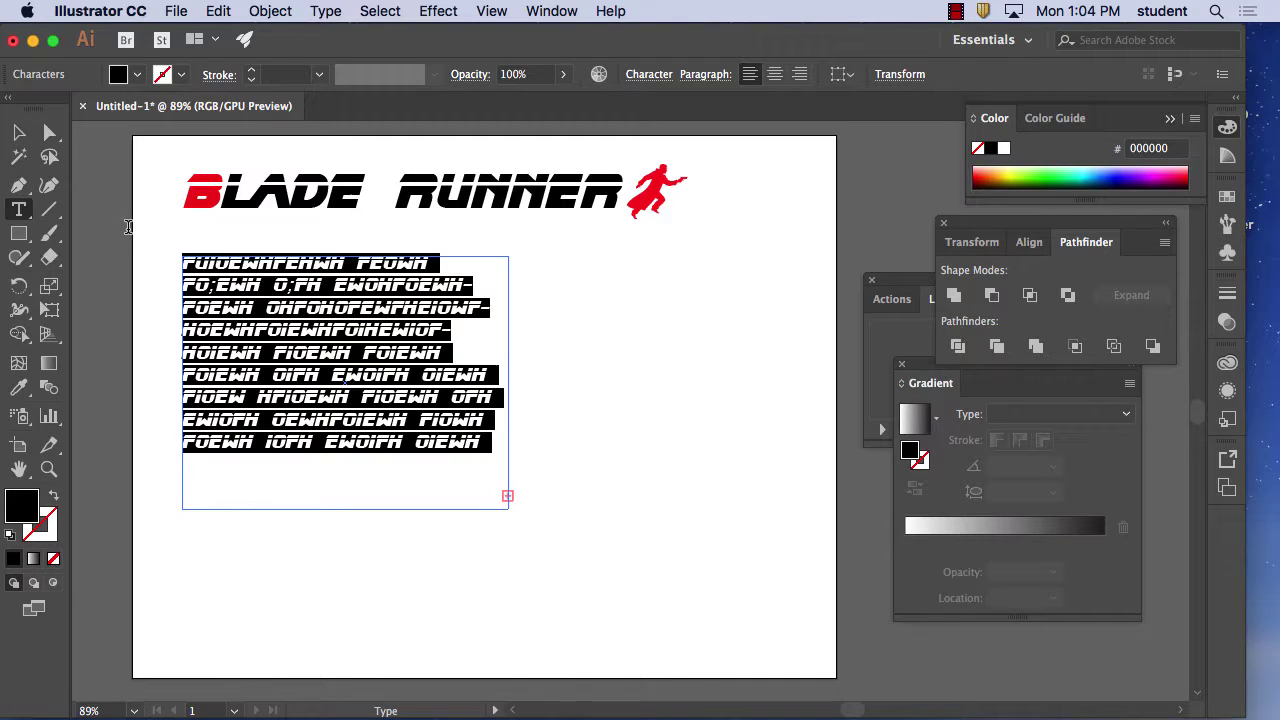
click(705, 75)
click(650, 75)
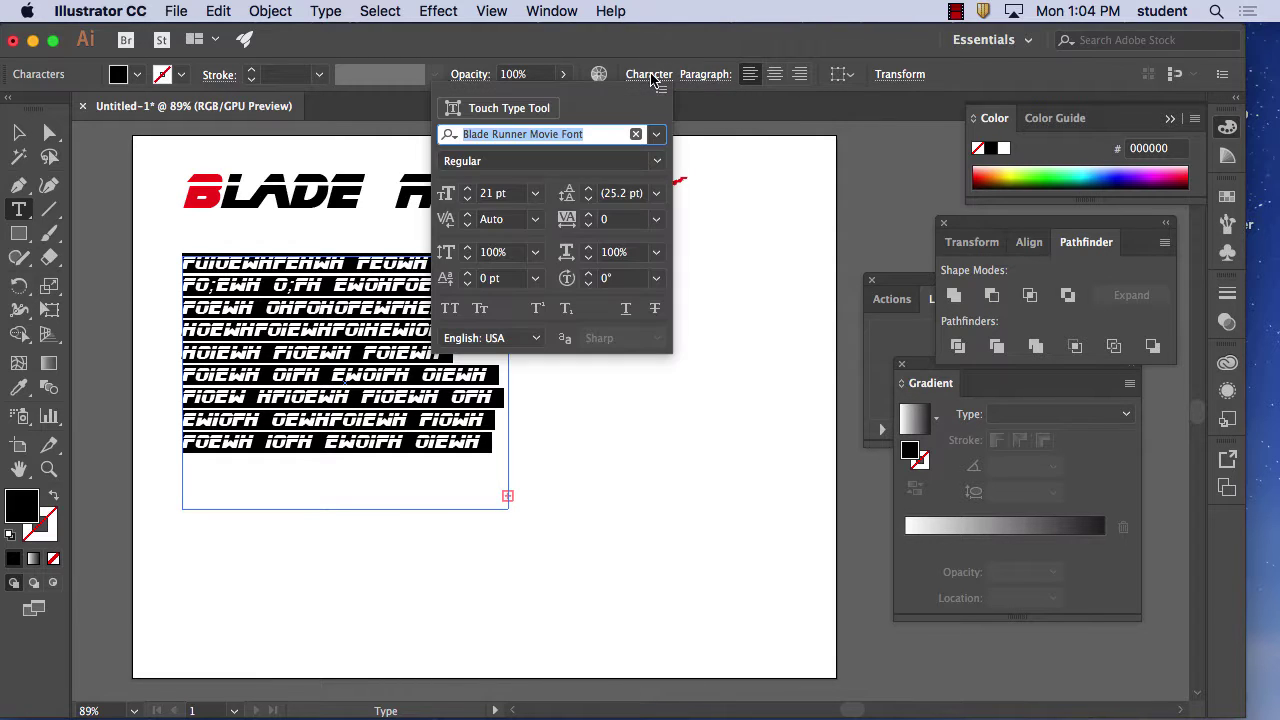
click(535, 193)
click(553, 350)
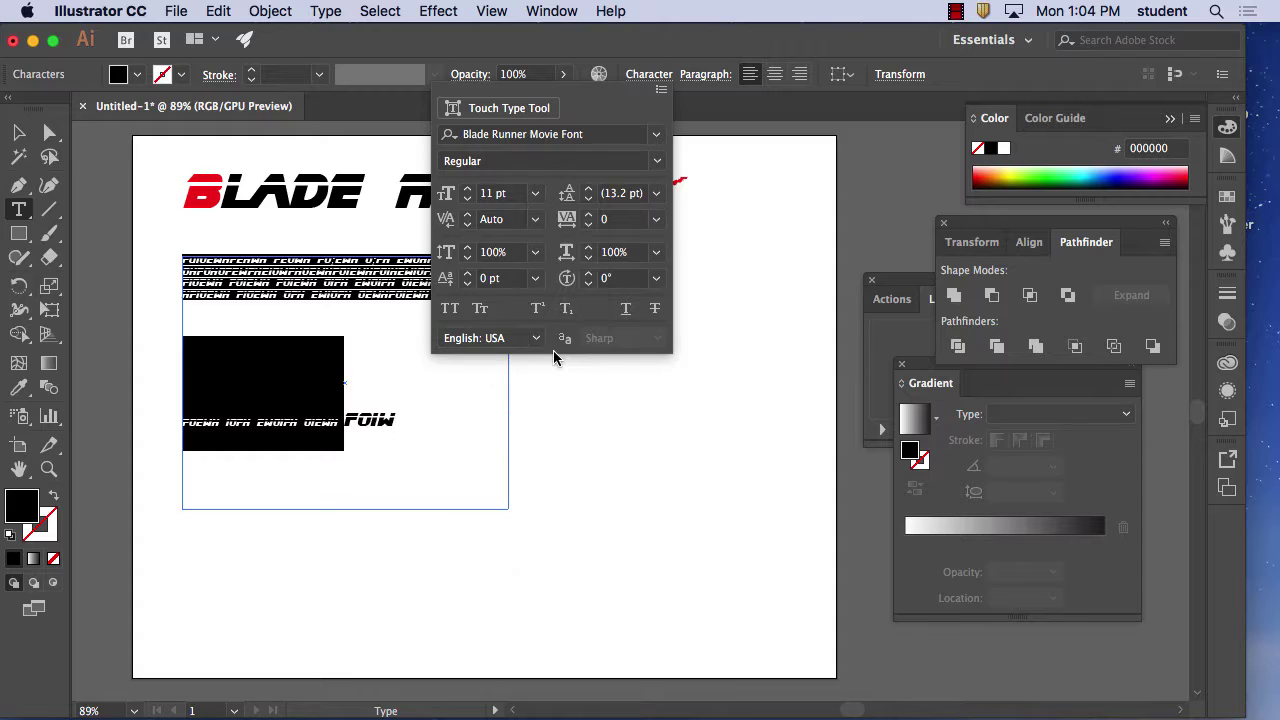
Step: Set the filler text's font size to 7 pt, and delete the whole text area
click(540, 196)
click(560, 264)
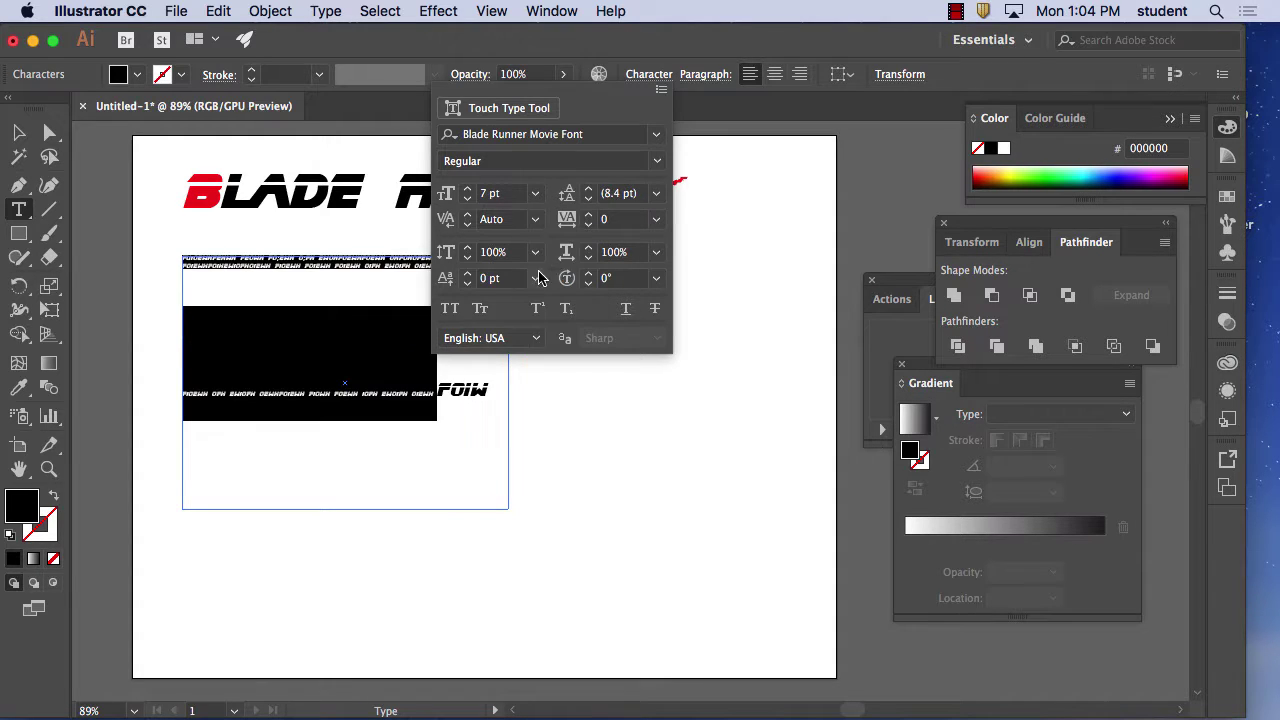
key(Escape)
key(Escape)
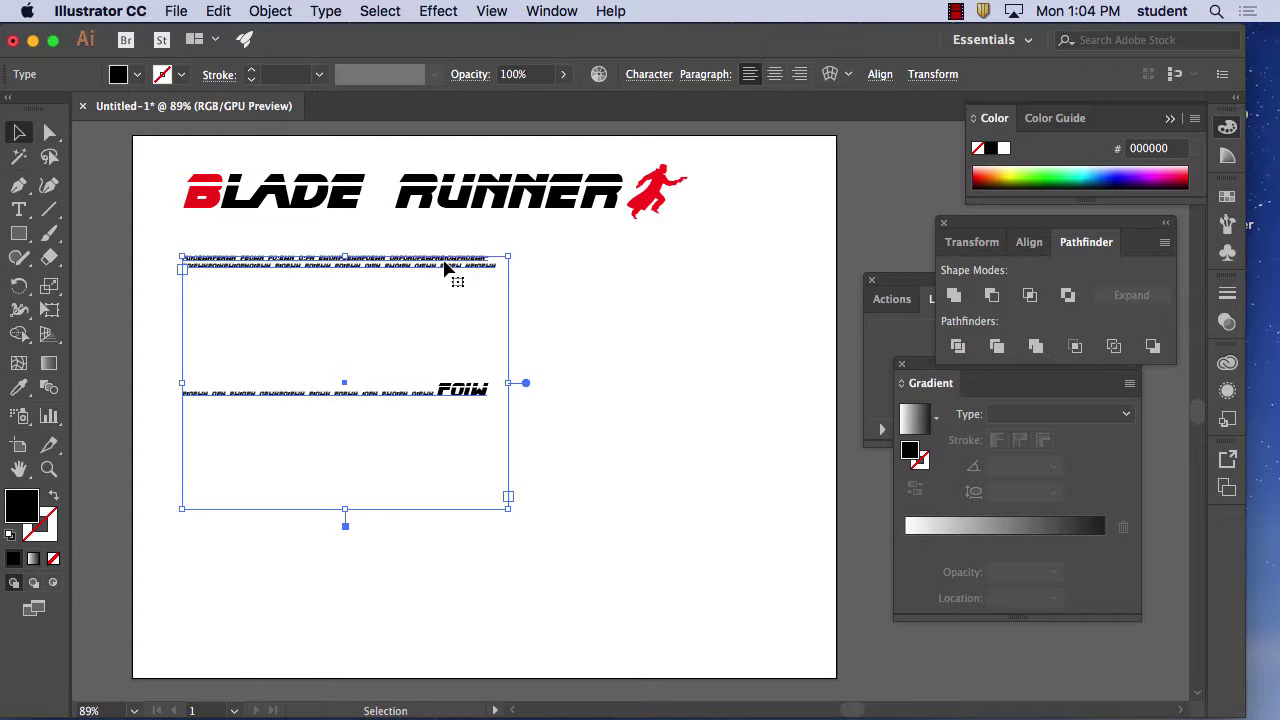
key(Delete)
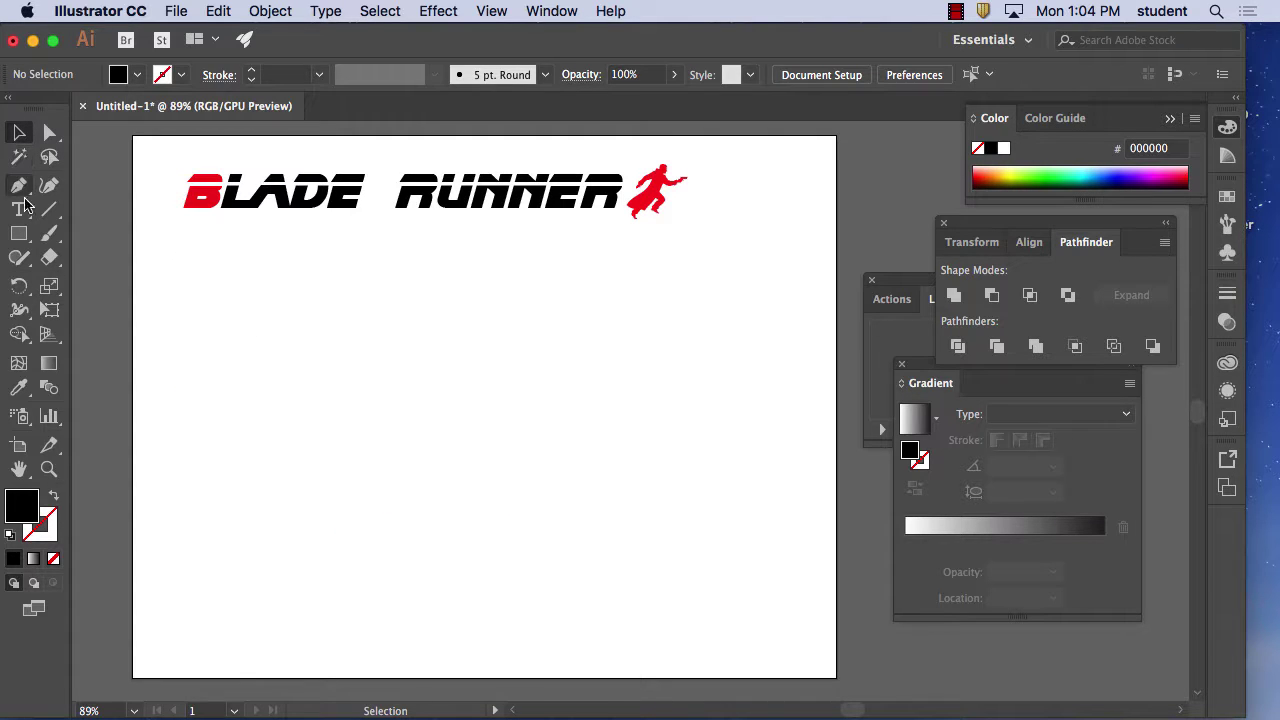
Step: Draw a new text area of placeholder lorem ipsum with the Type Tool, align it below the heading, and enlarge it across most of the artboard
key(t)
drag(252, 318, 253, 318)
drag(528, 551, 547, 532)
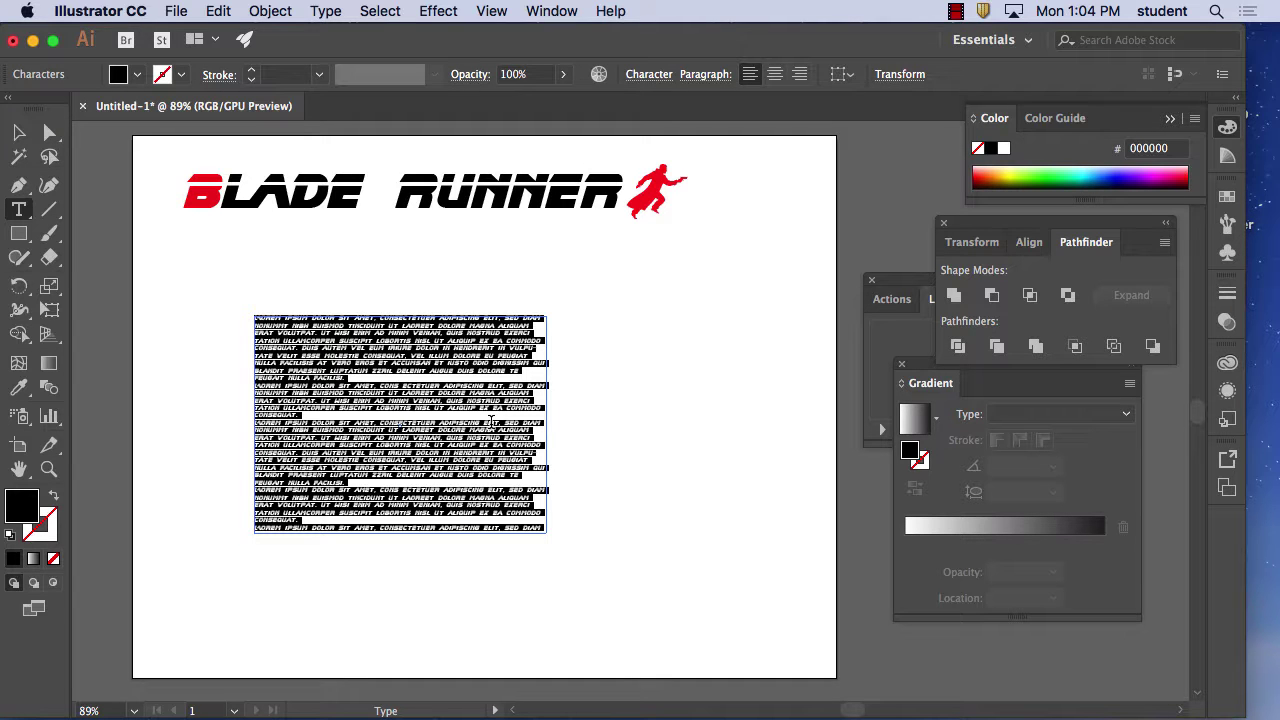
click(19, 132)
click(676, 334)
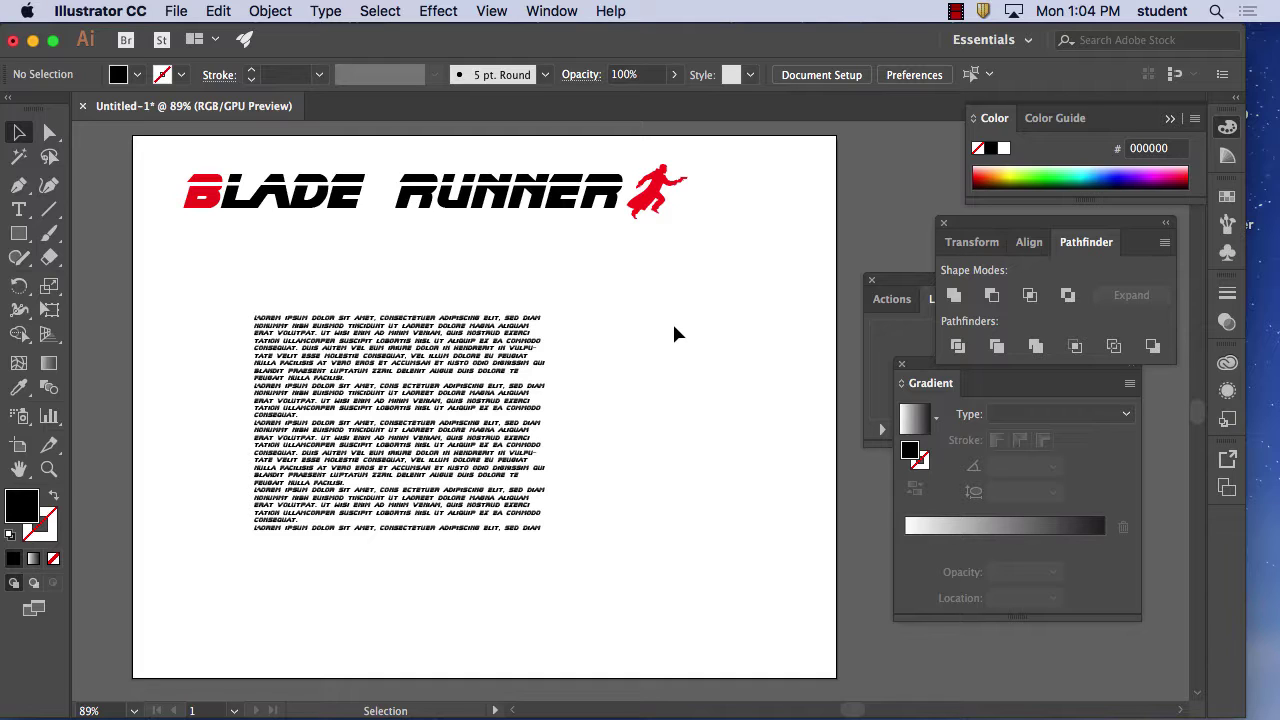
drag(433, 360, 362, 284)
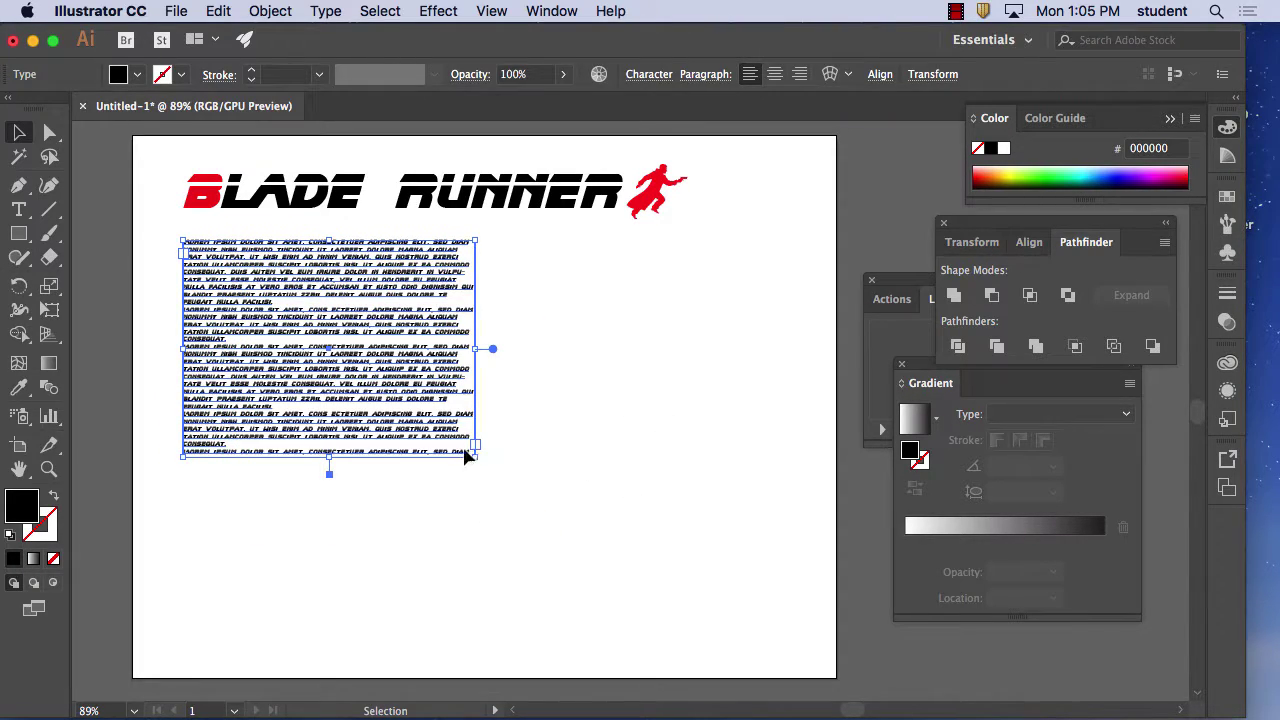
drag(476, 457, 735, 626)
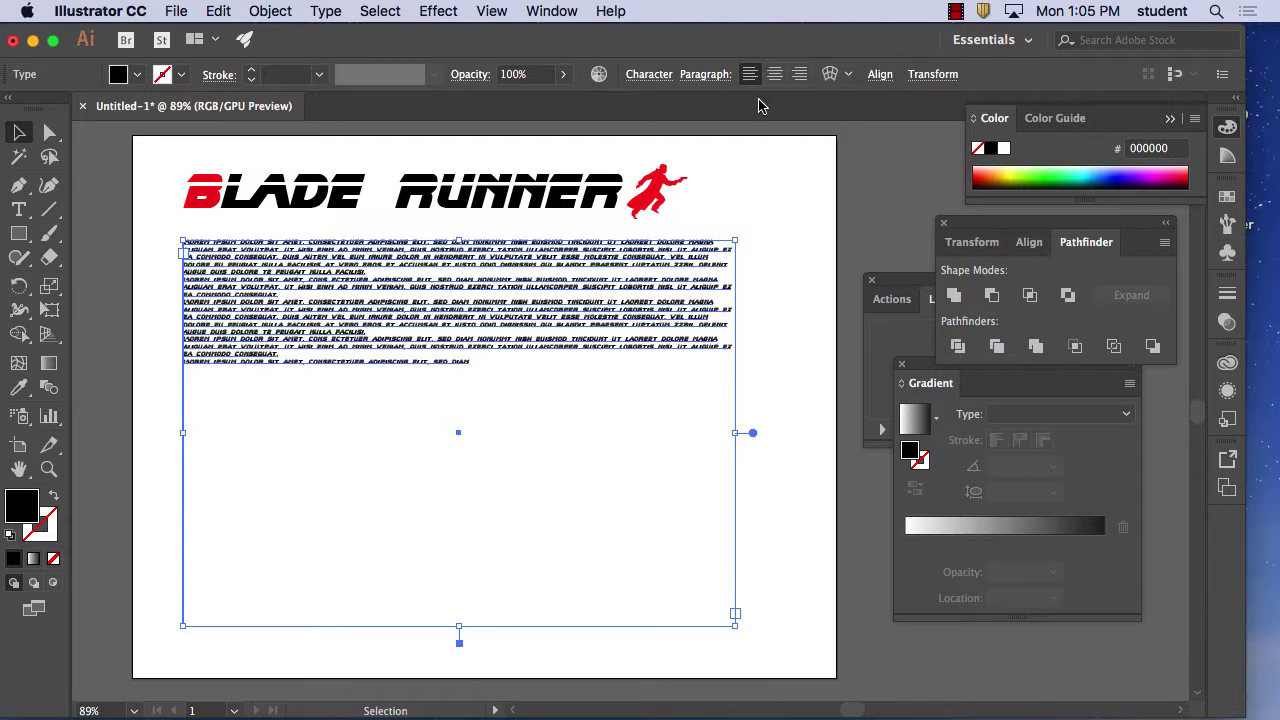
Step: Set the placeholder body text to Arial Regular at 14 pt
click(649, 74)
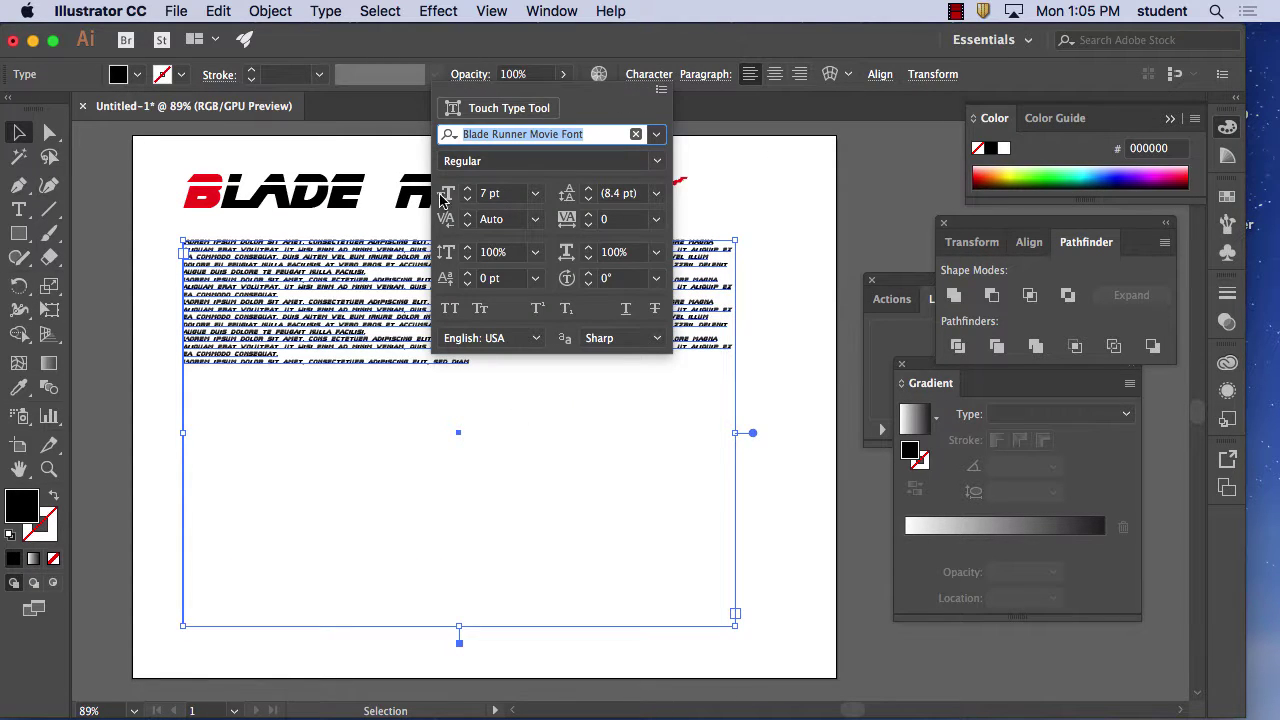
click(535, 193)
click(566, 400)
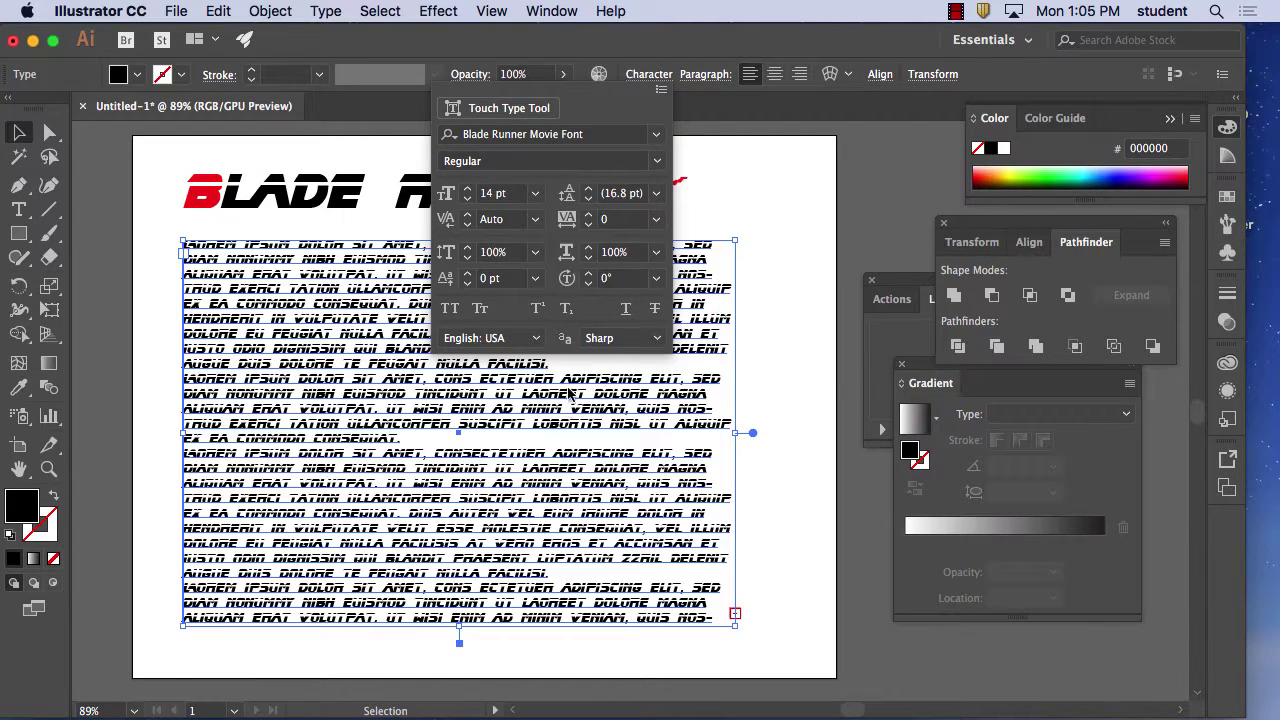
click(656, 134)
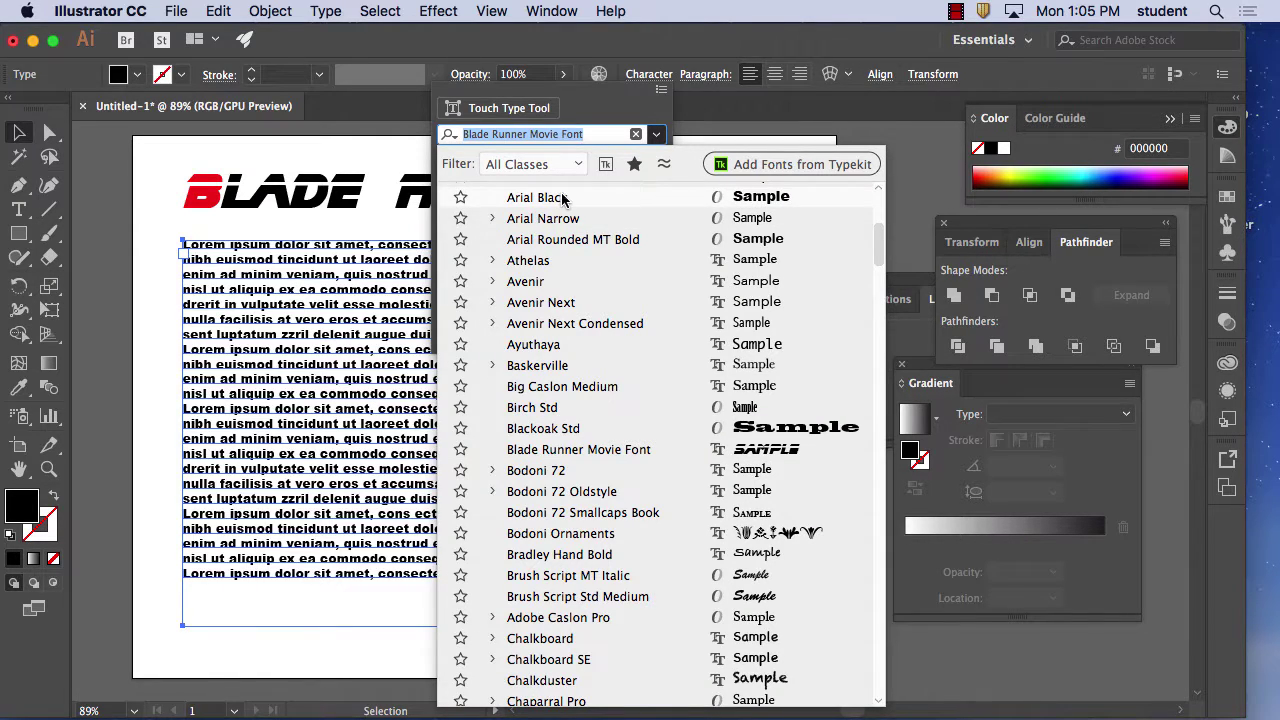
scroll(873, 250, up, 5)
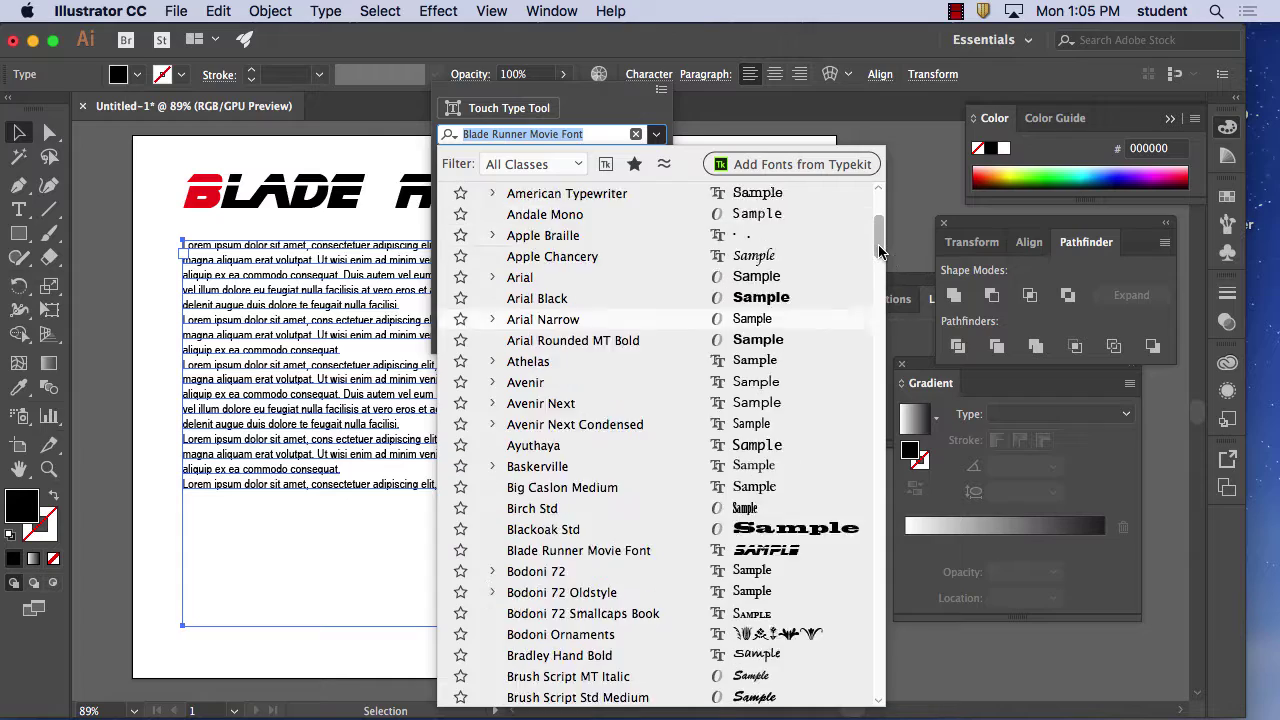
scroll(873, 260, down, 4)
scroll(873, 260, up, 2)
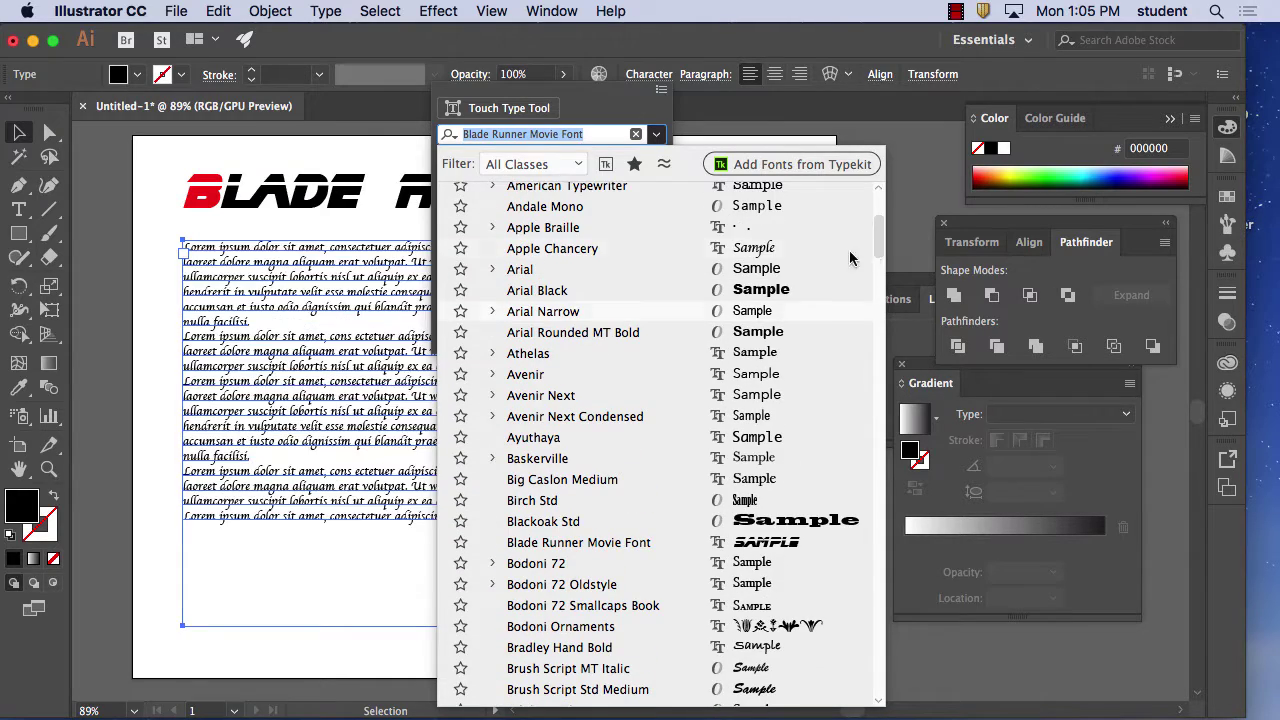
click(492, 269)
click(531, 291)
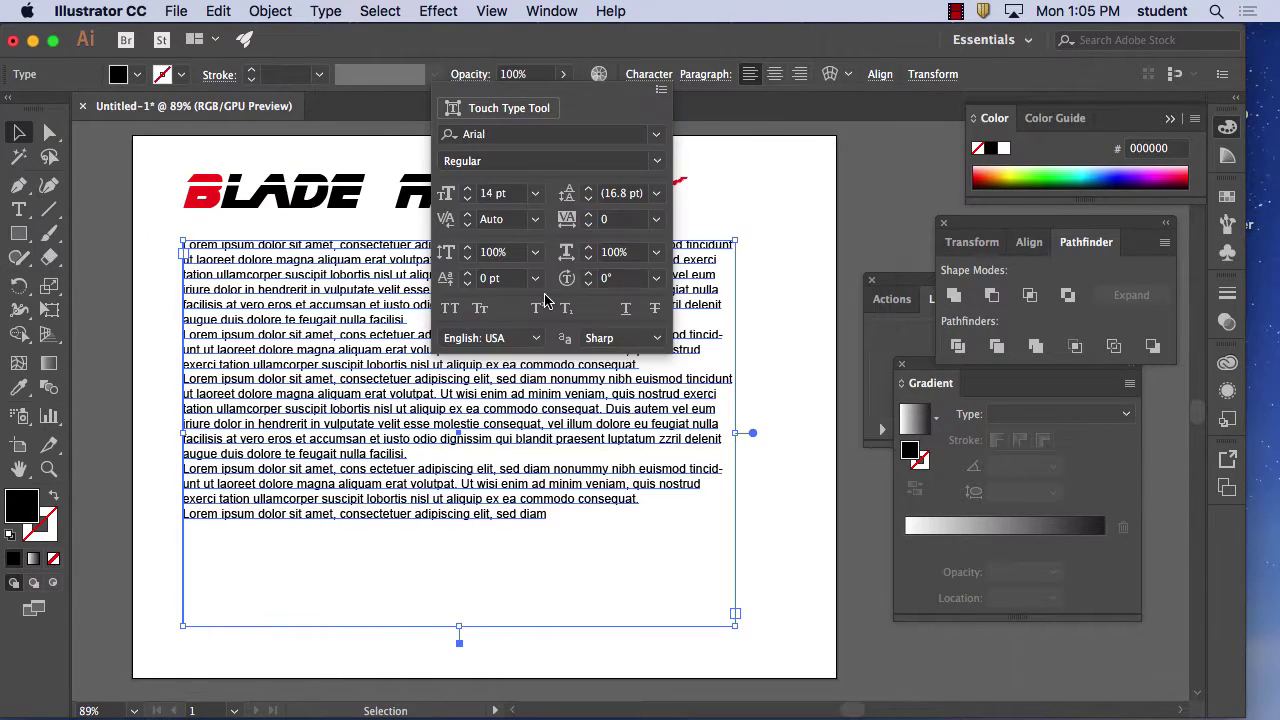
click(747, 117)
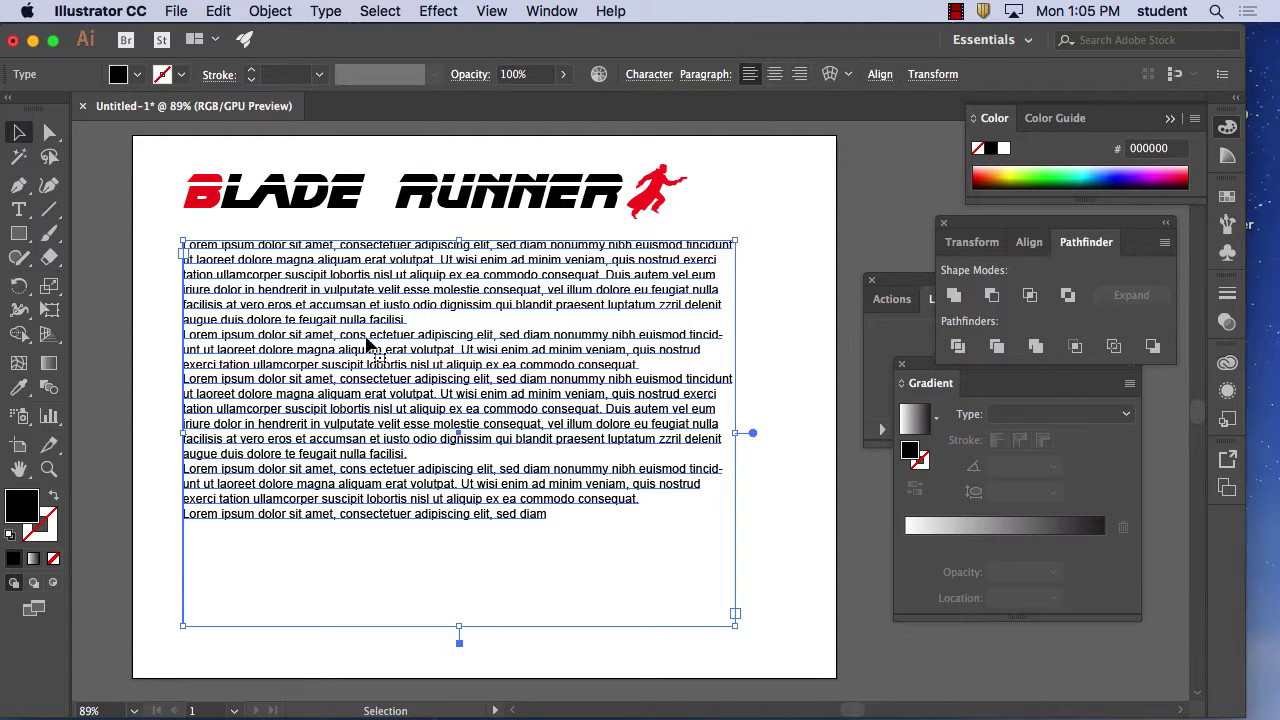
Step: Try leading values of 18 pt and 21 pt on the body text, ending with 18 pt
click(649, 74)
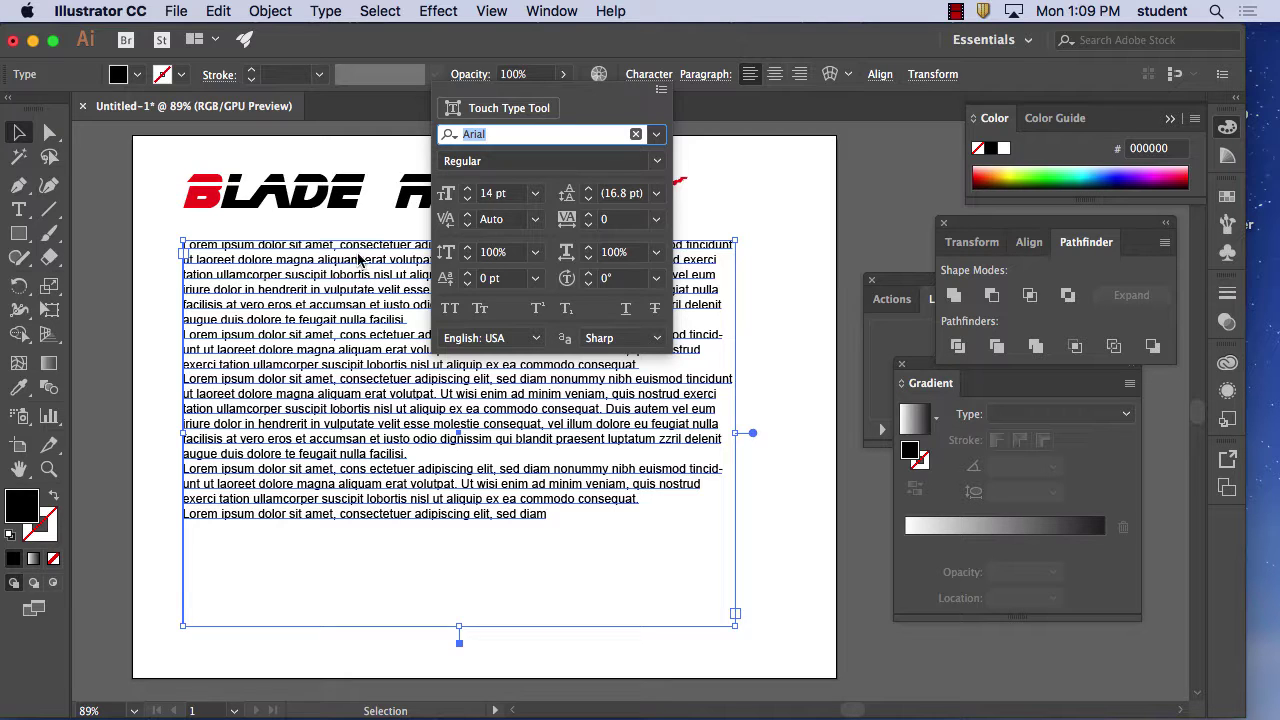
click(657, 193)
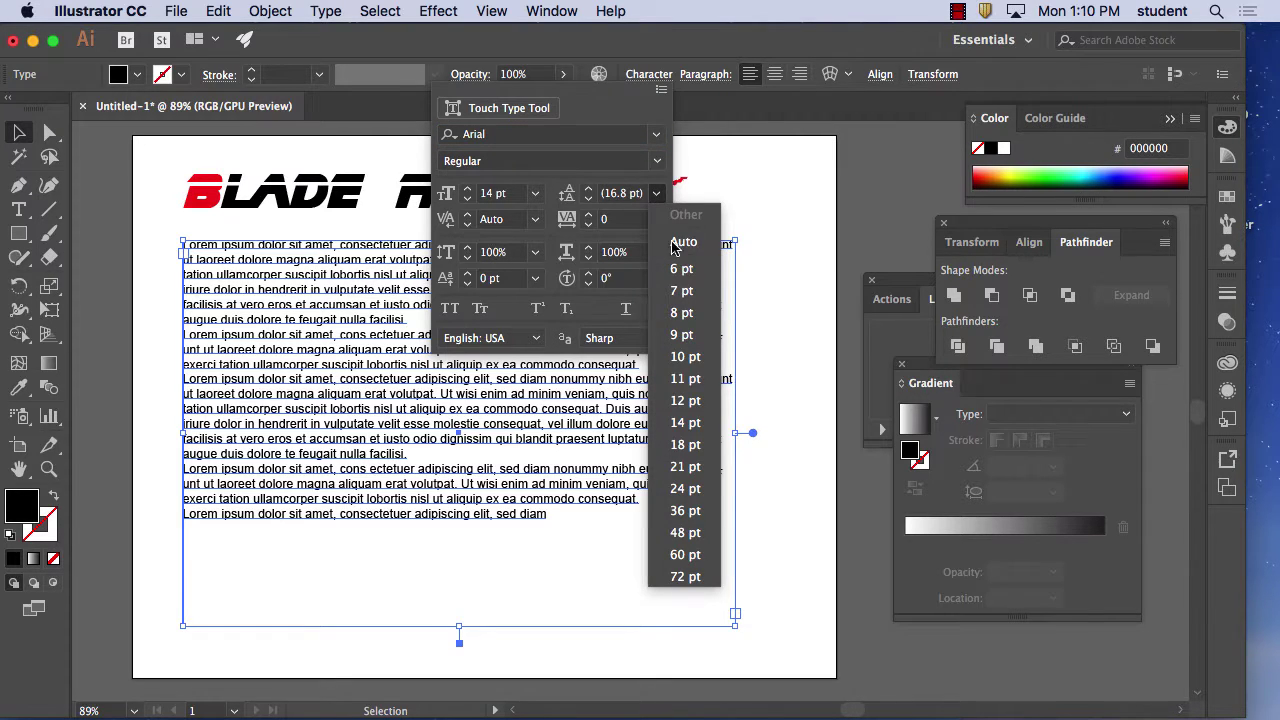
click(685, 444)
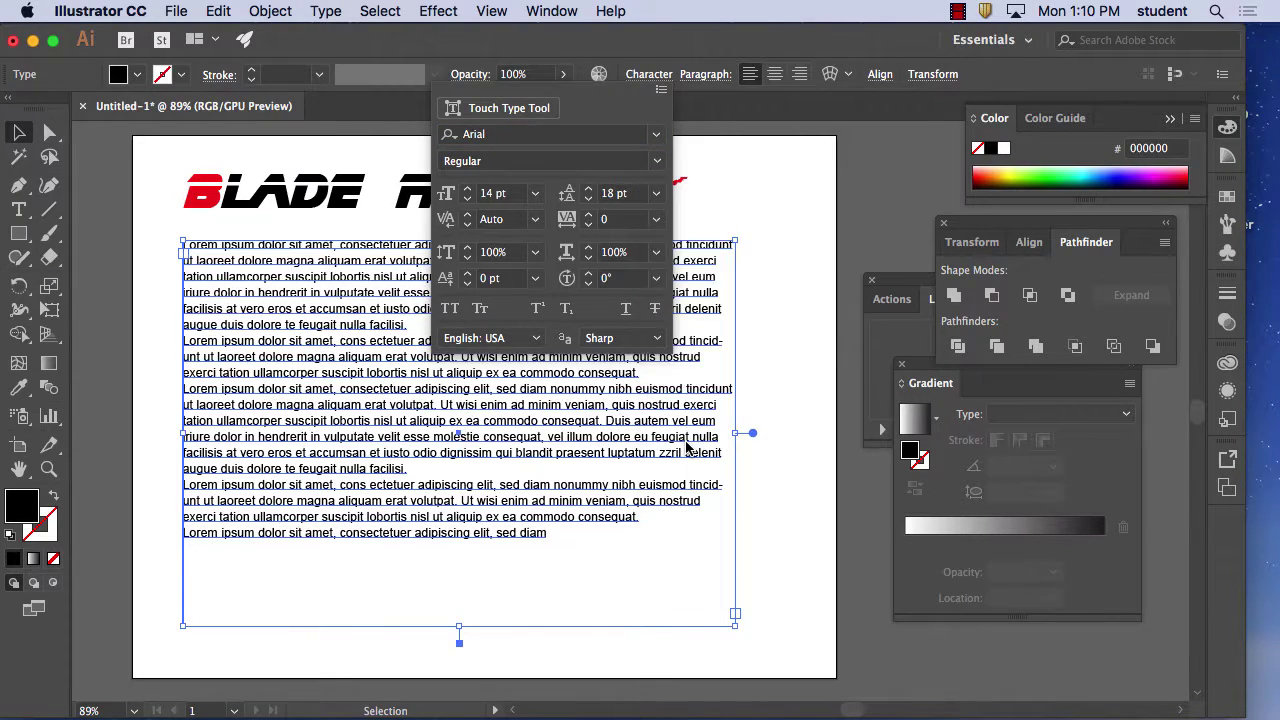
click(654, 195)
click(690, 470)
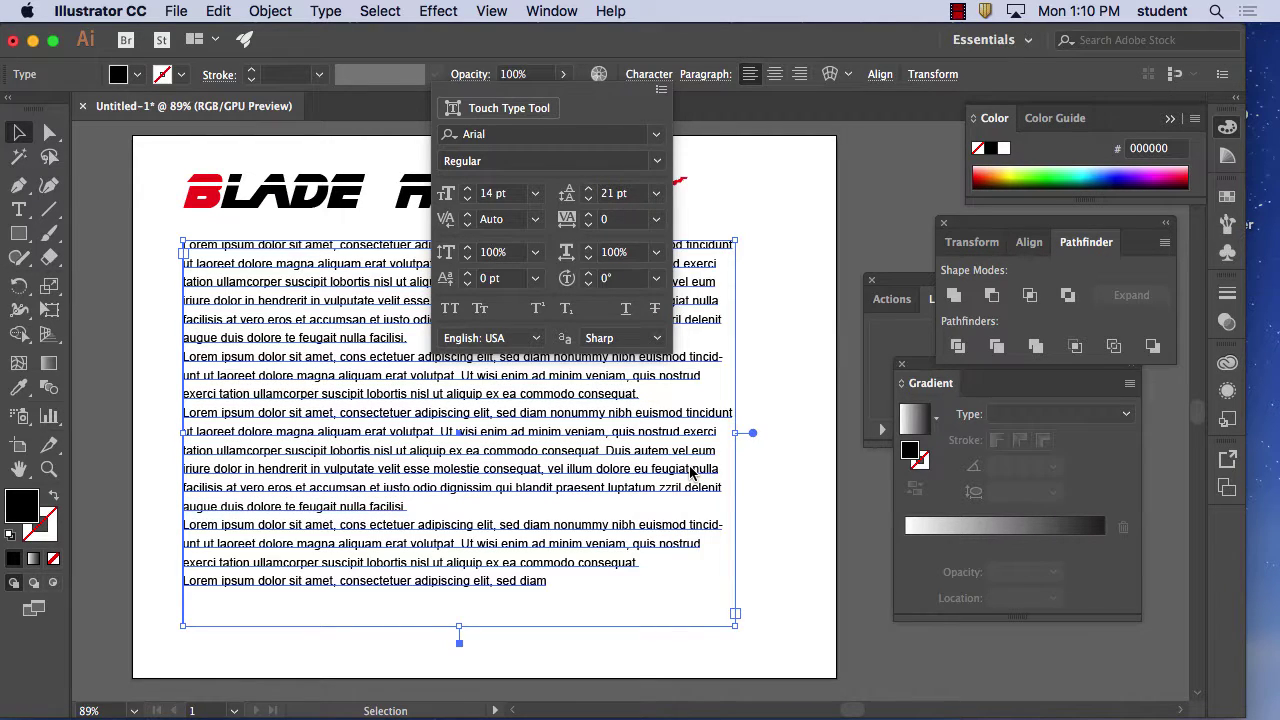
click(656, 193)
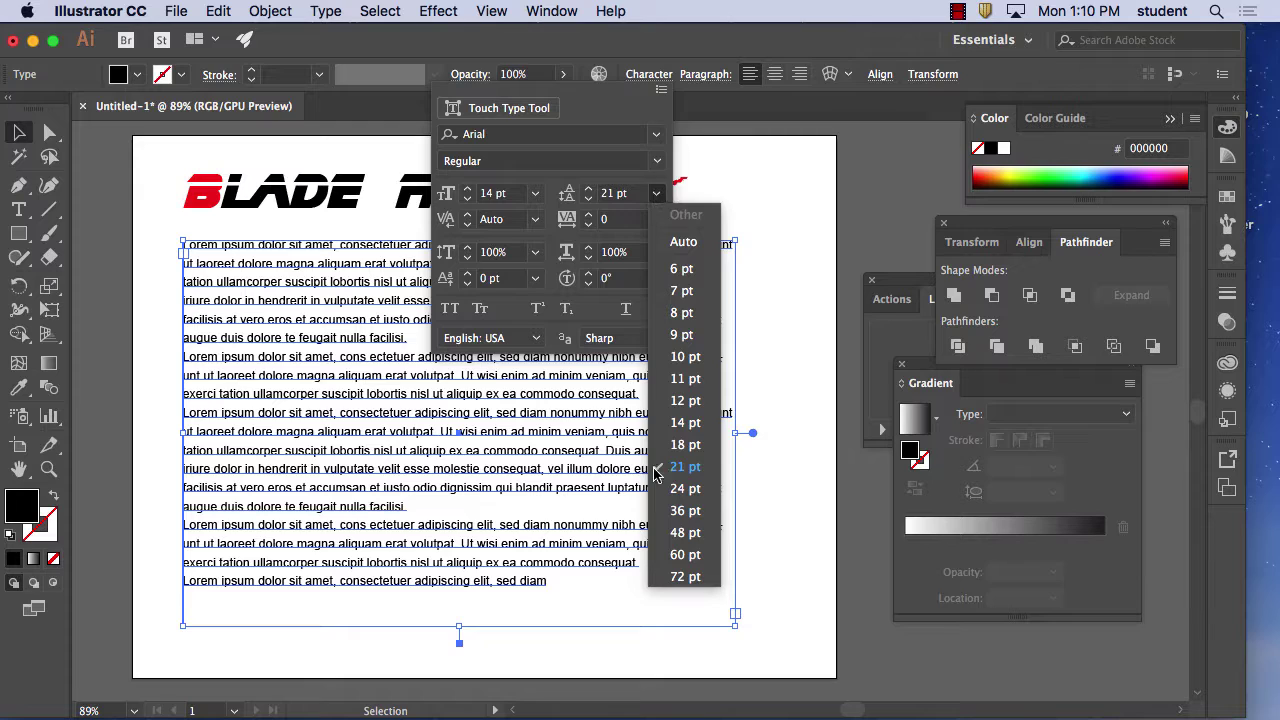
click(684, 444)
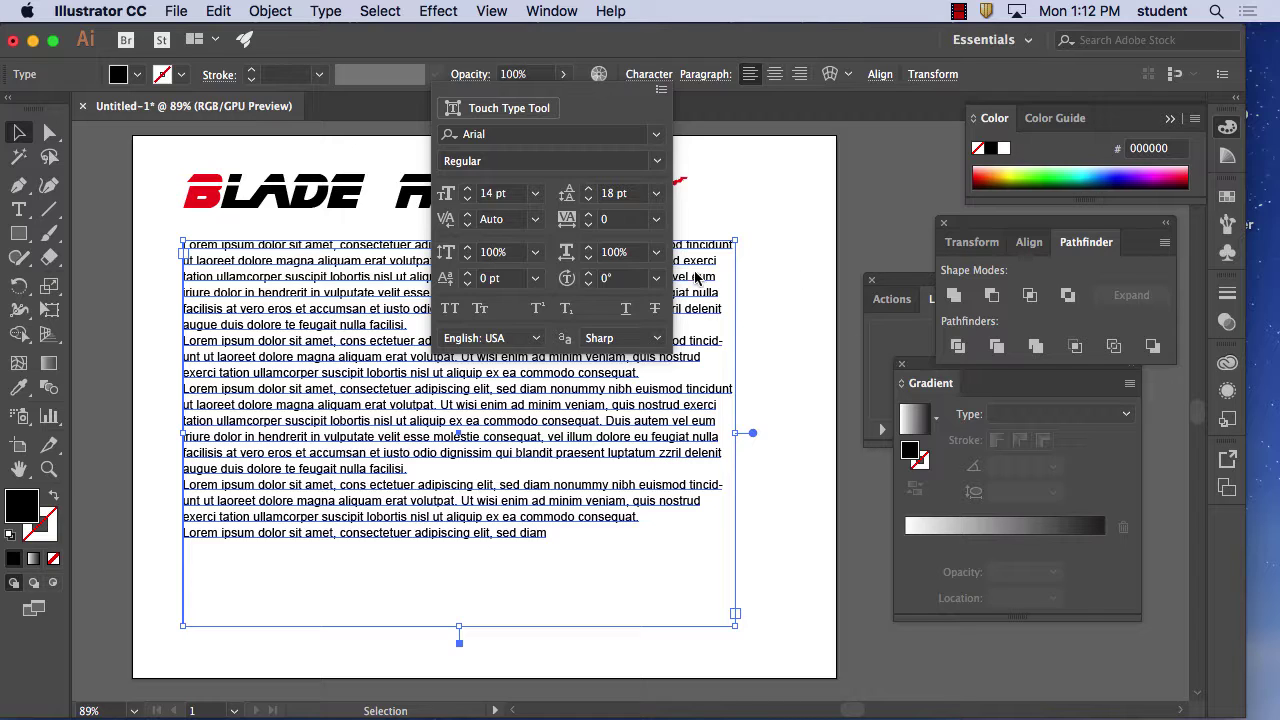
Step: Change the body text's font to Times New Roman
click(657, 134)
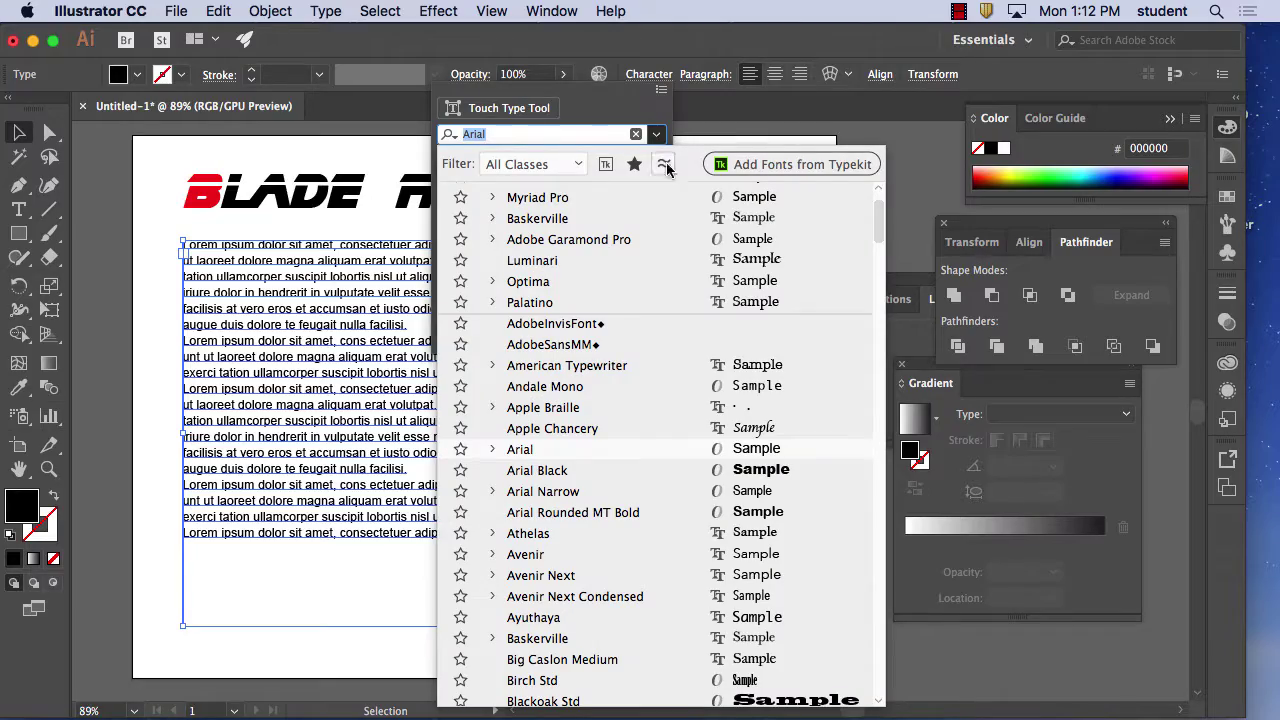
drag(881, 240, 926, 458)
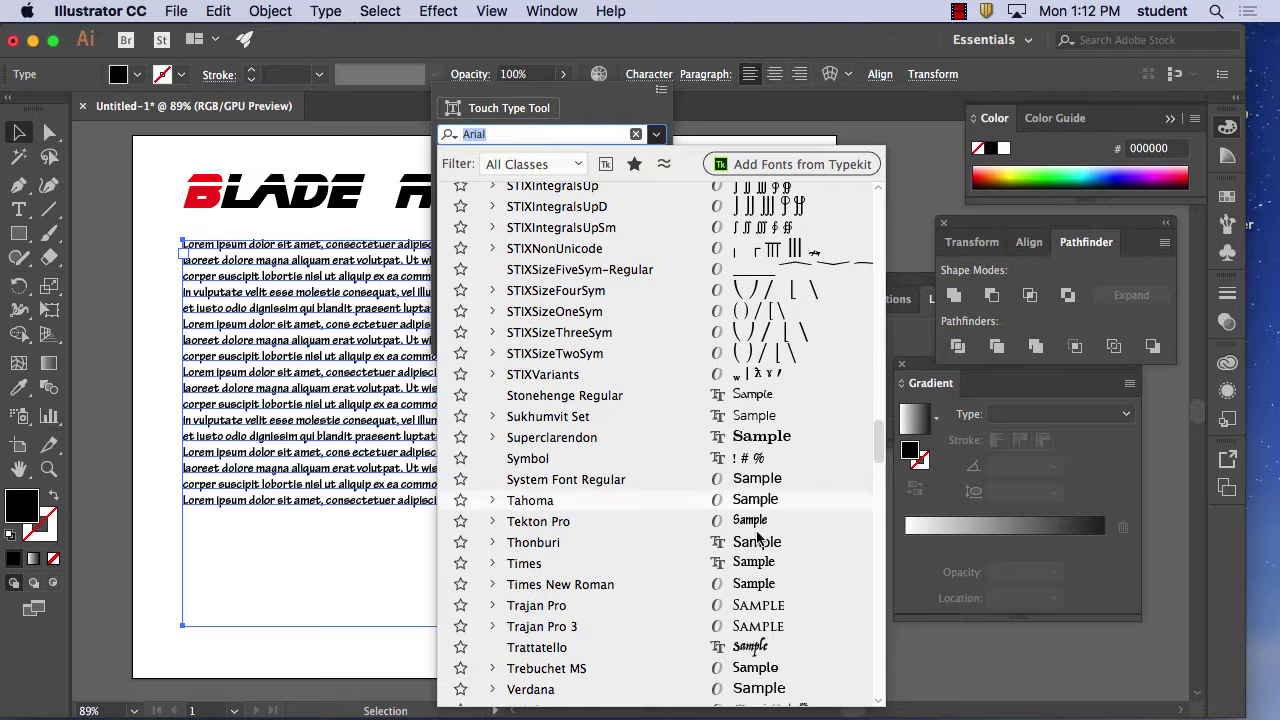
click(605, 588)
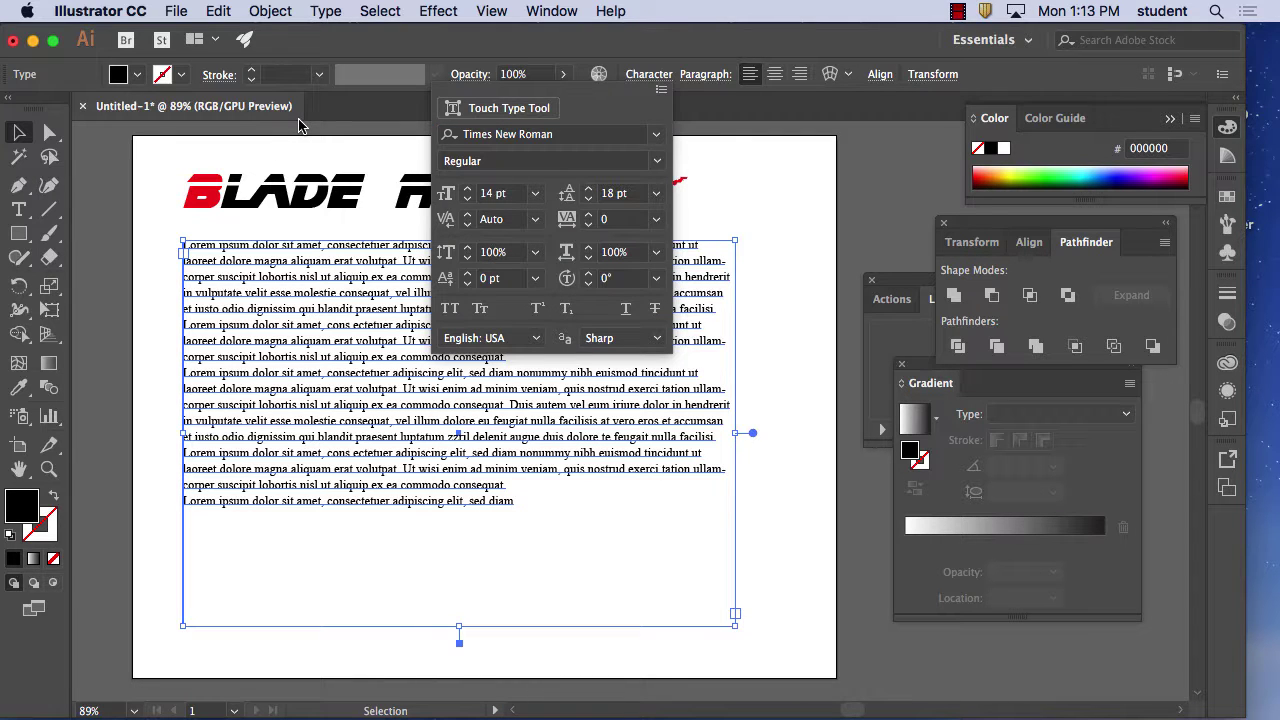
Step: Undo the body text's font and leading changes, and try to redo the type style
click(216, 10)
click(215, 9)
click(216, 10)
click(229, 29)
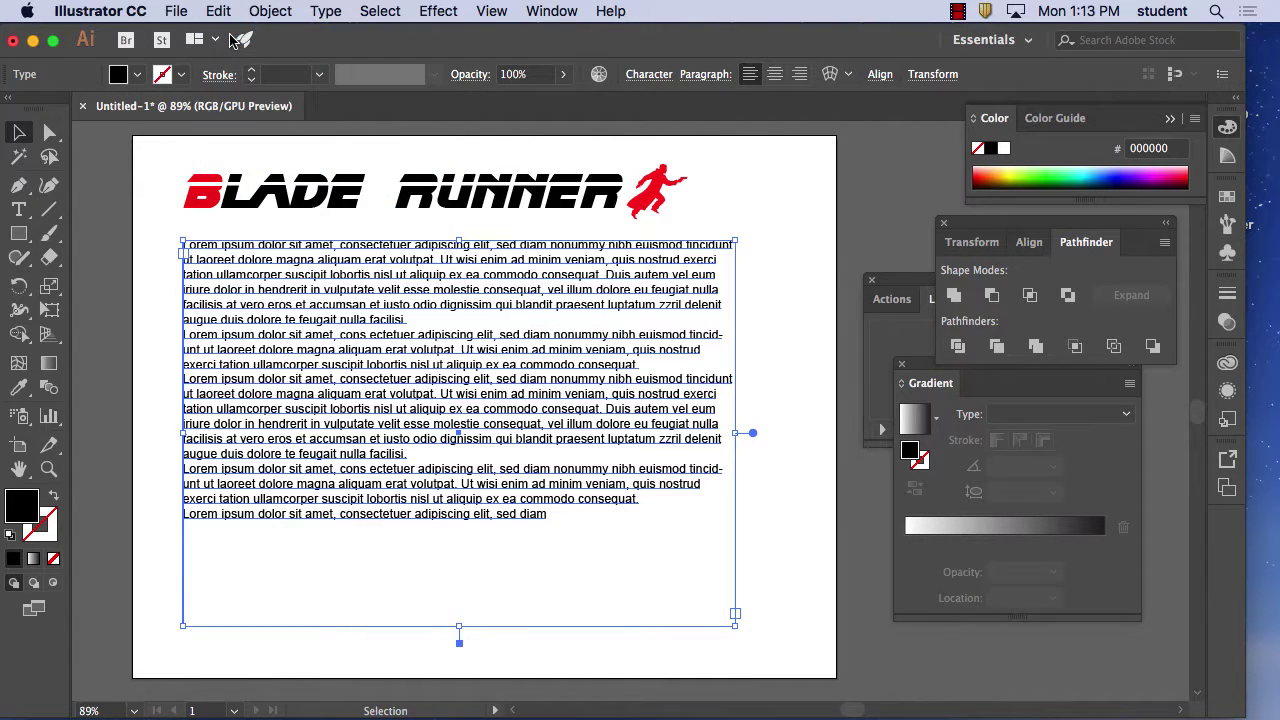
click(232, 10)
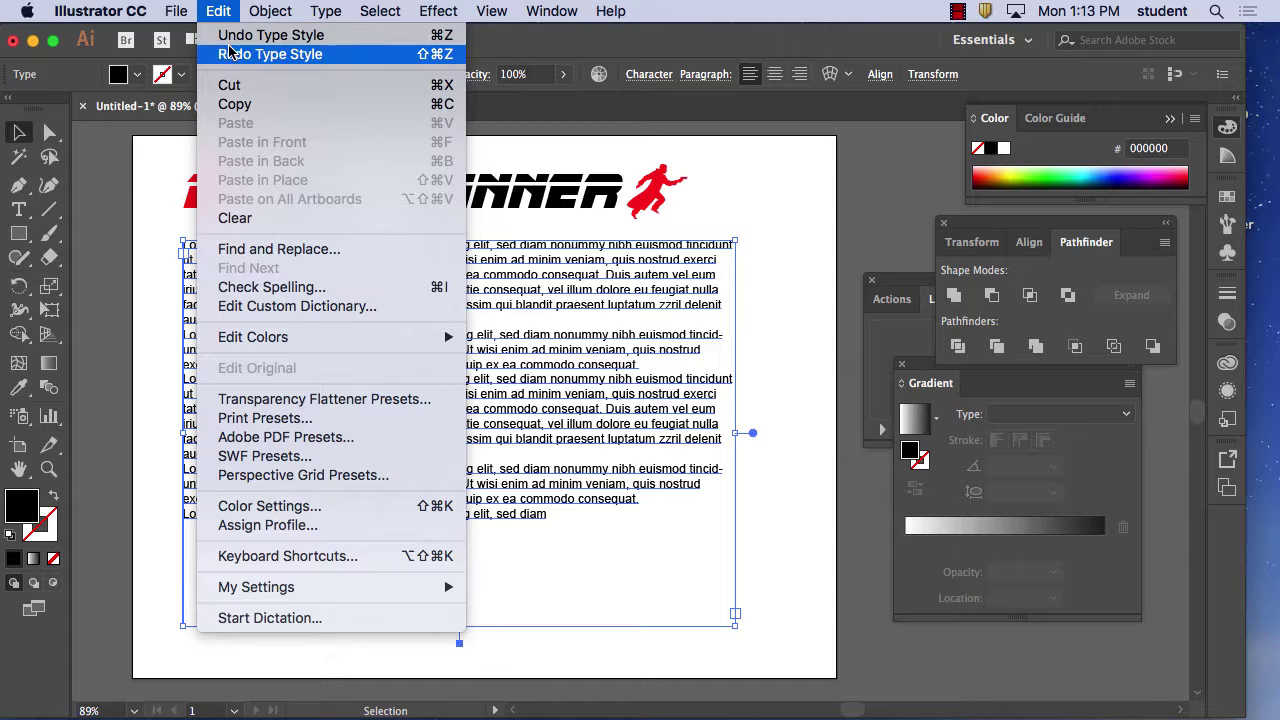
click(230, 52)
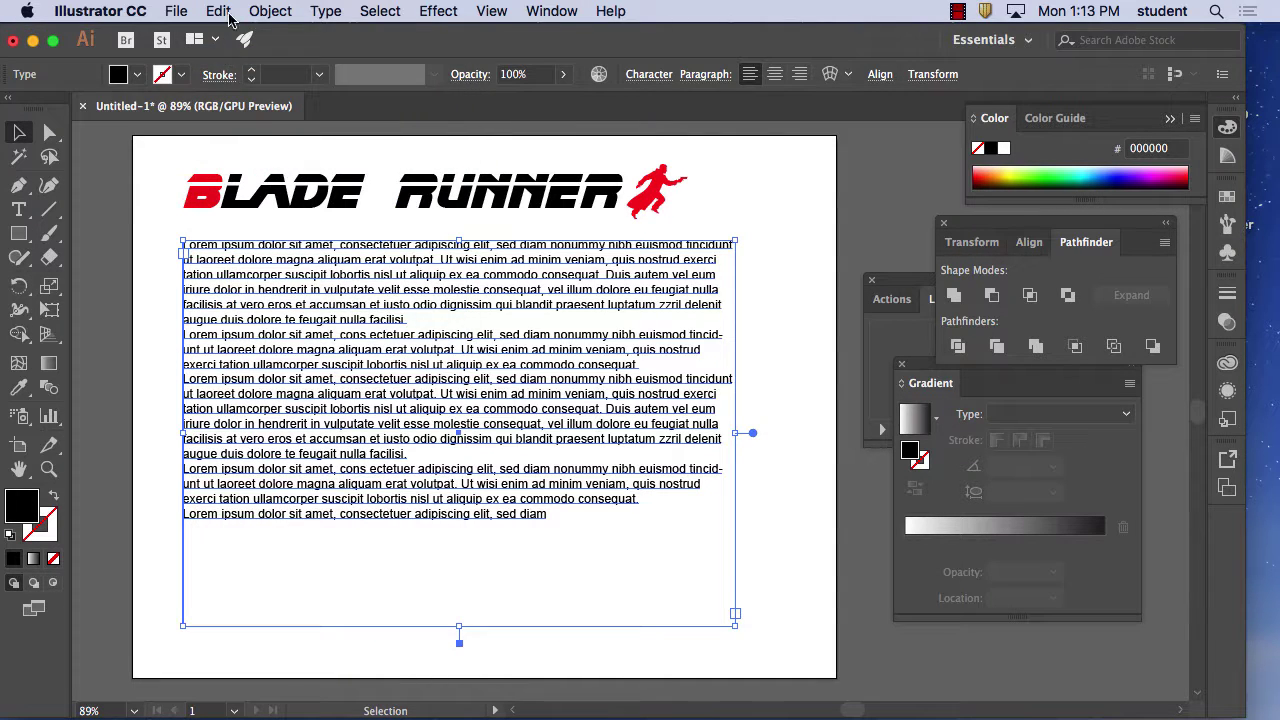
click(218, 10)
click(216, 10)
click(220, 10)
click(232, 48)
Step: Set the body text's font to Times Regular
click(648, 80)
click(655, 135)
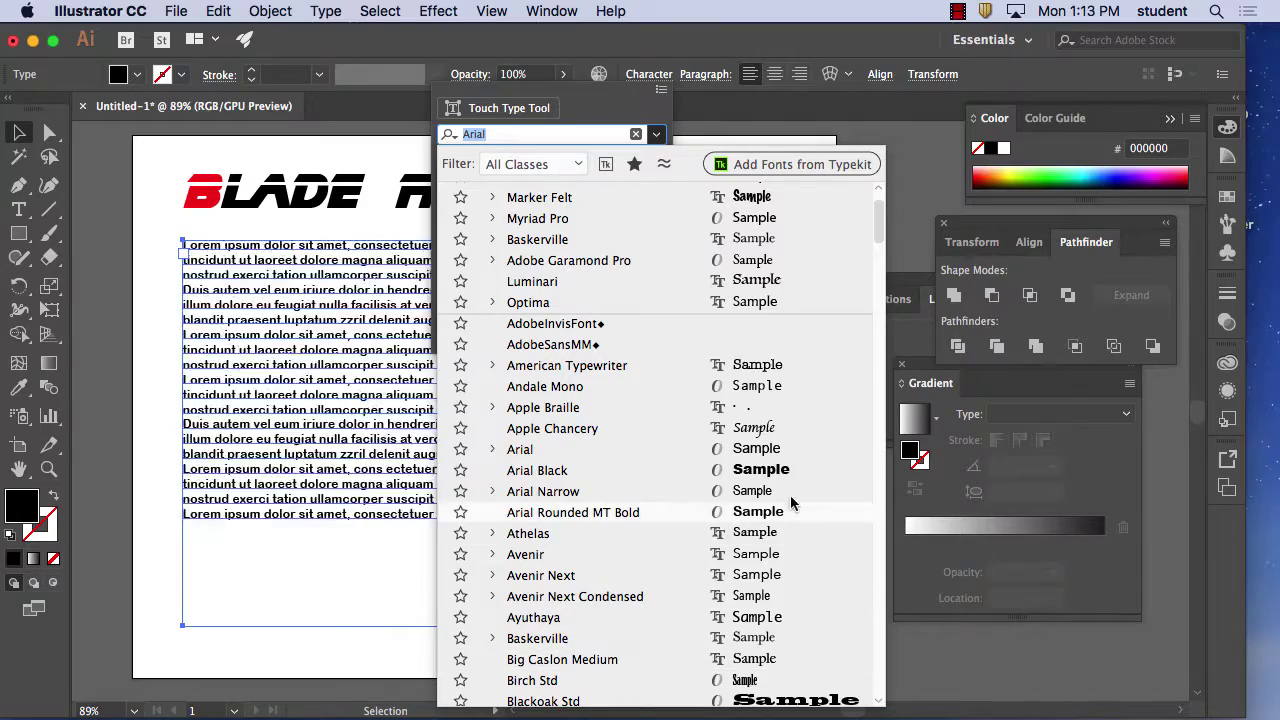
mouse_move(878, 215)
mouse_down()
mouse_move(882, 557)
mouse_move(880, 222)
mouse_move(878, 458)
mouse_up()
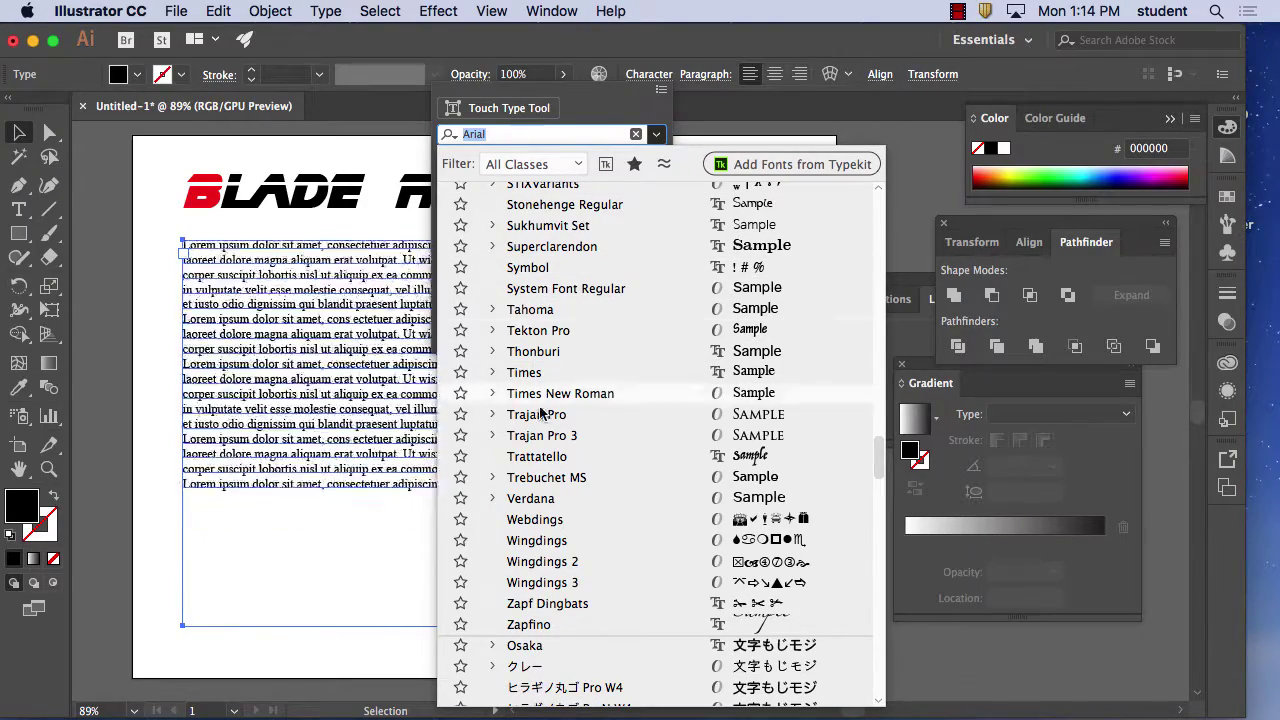
click(524, 372)
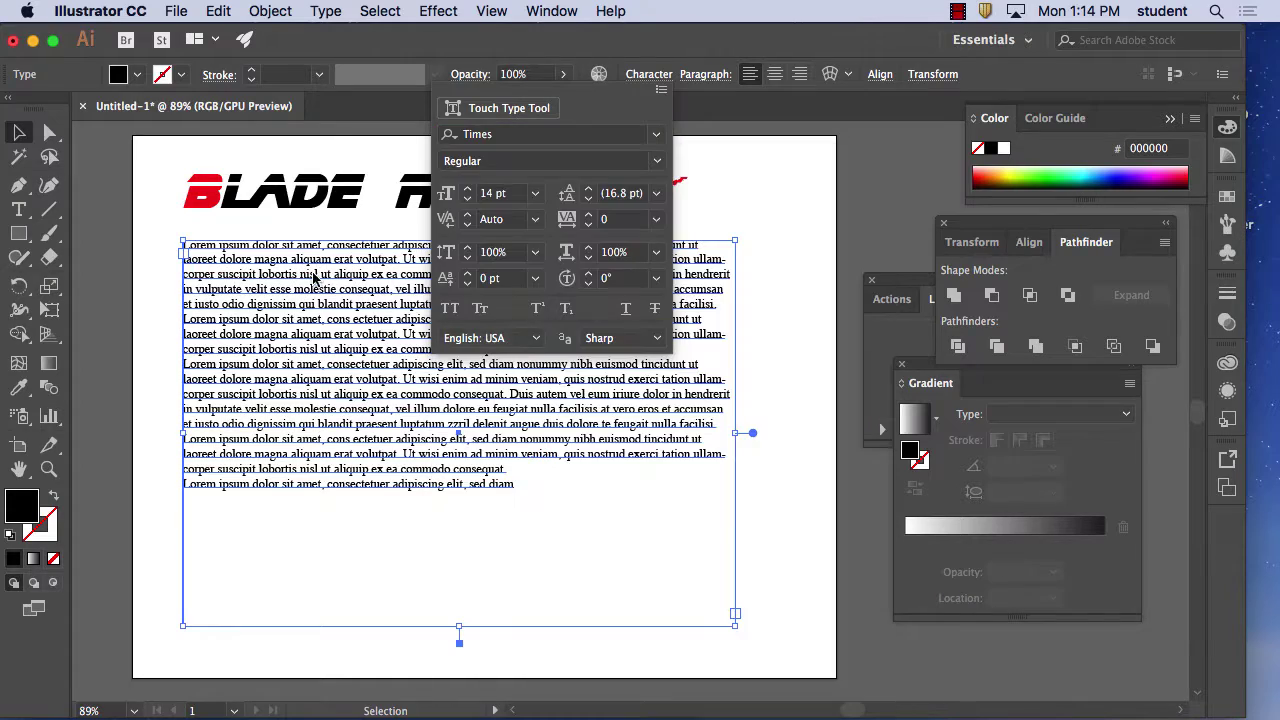
Step: Narrow the body text area to a single column about half as wide, and place it just below the heading's left part
click(736, 624)
drag(737, 243, 429, 257)
drag(301, 309, 306, 275)
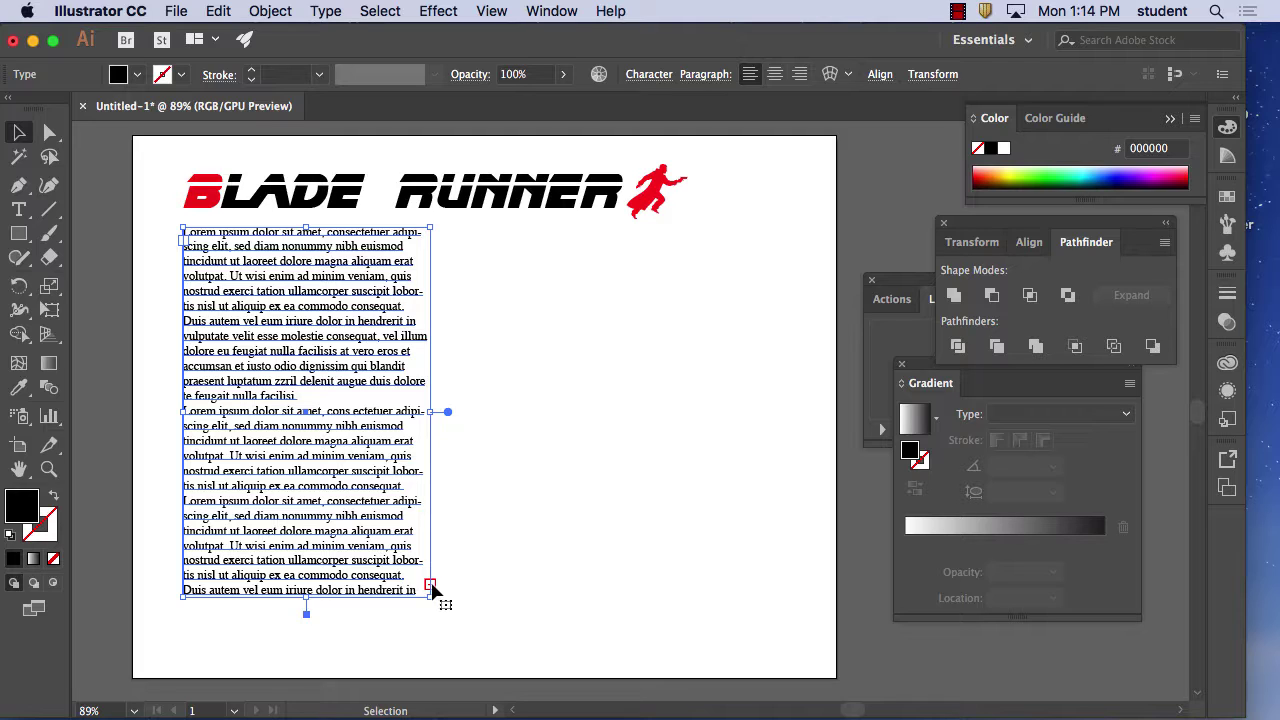
Step: Thread the overflowing body text into a second column beside the first, and delete both linked text areas
key(t)
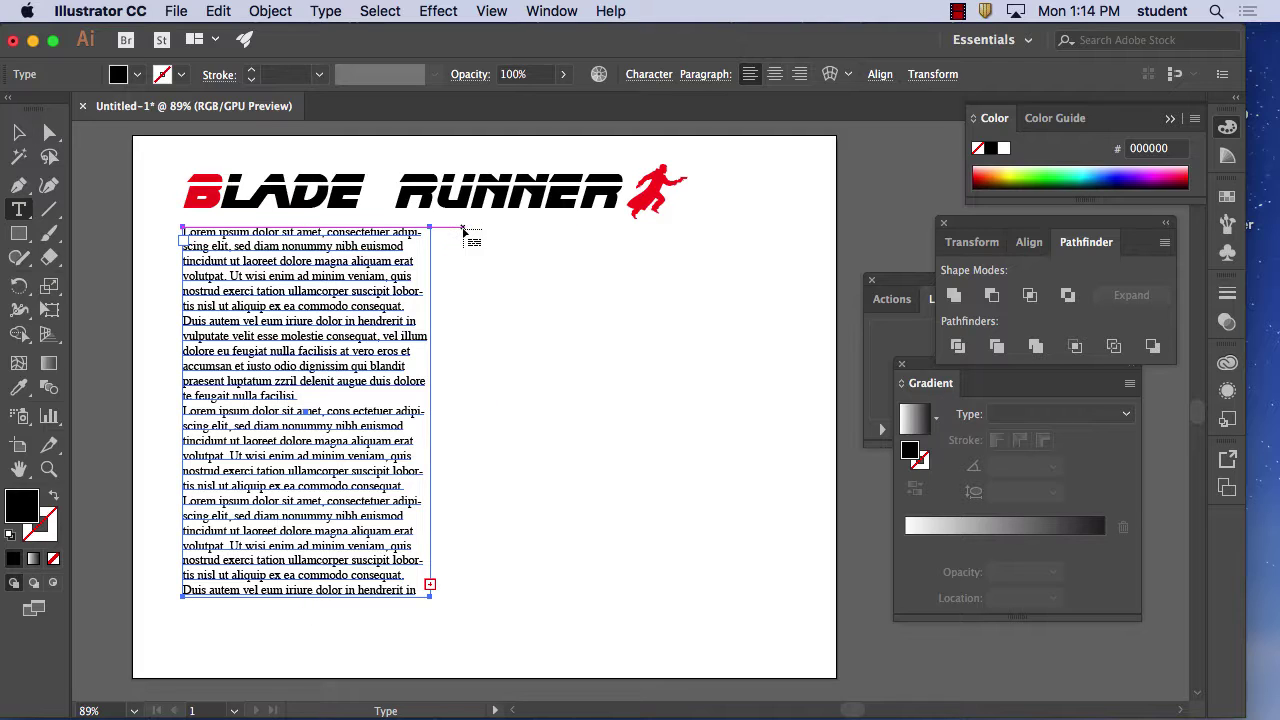
click(463, 229)
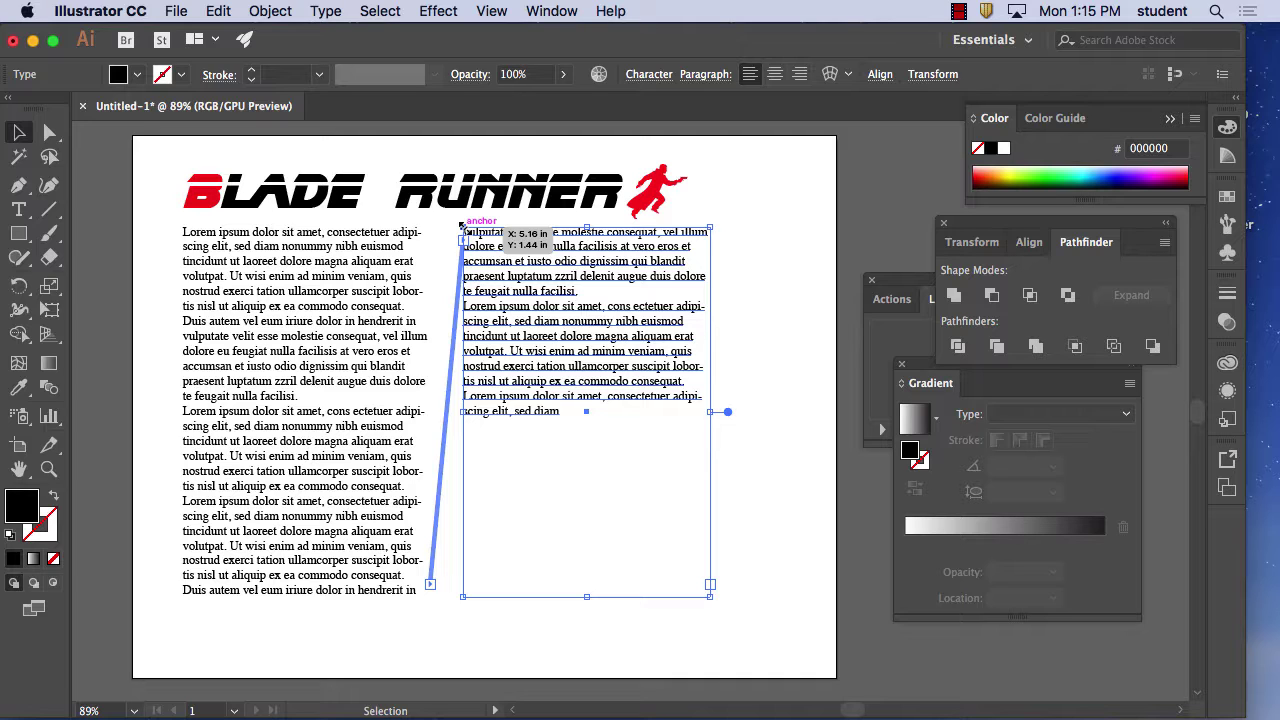
shift+click(303, 313)
key(Delete)
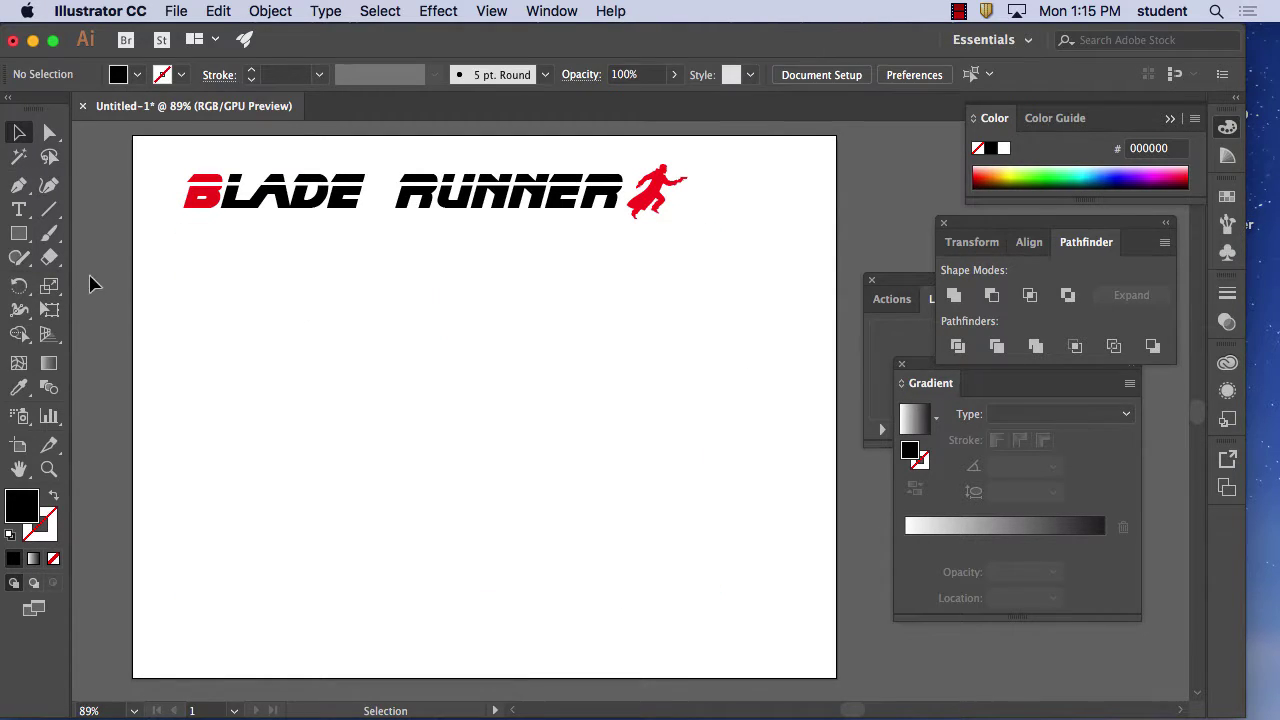
Step: Draw a black-filled circle about 4.8 in across on the empty artboard below the heading
click(22, 211)
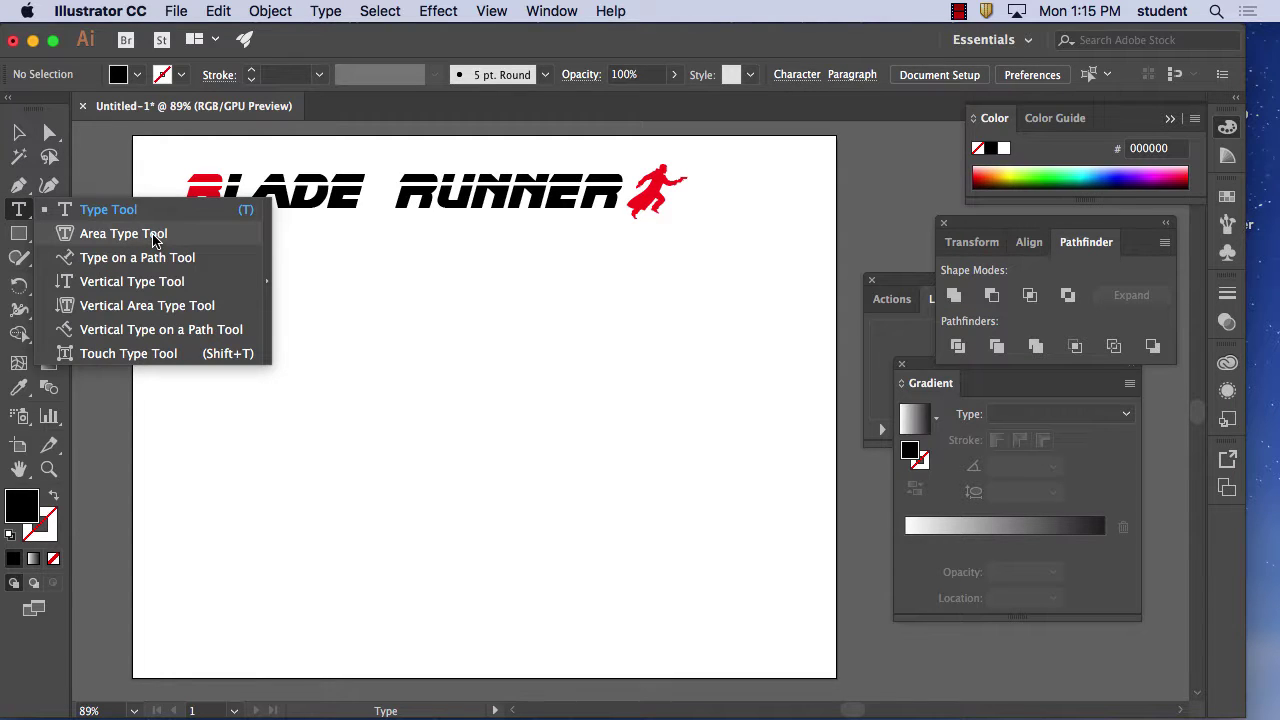
click(14, 209)
click(19, 233)
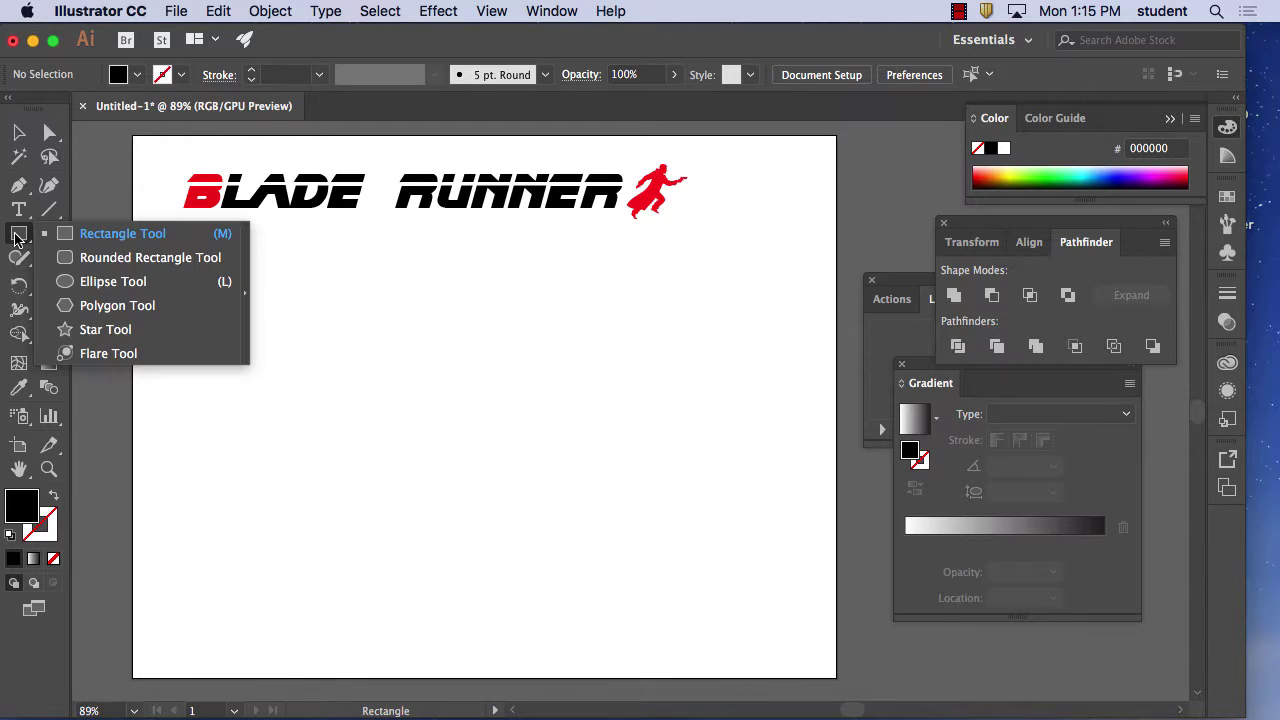
click(115, 281)
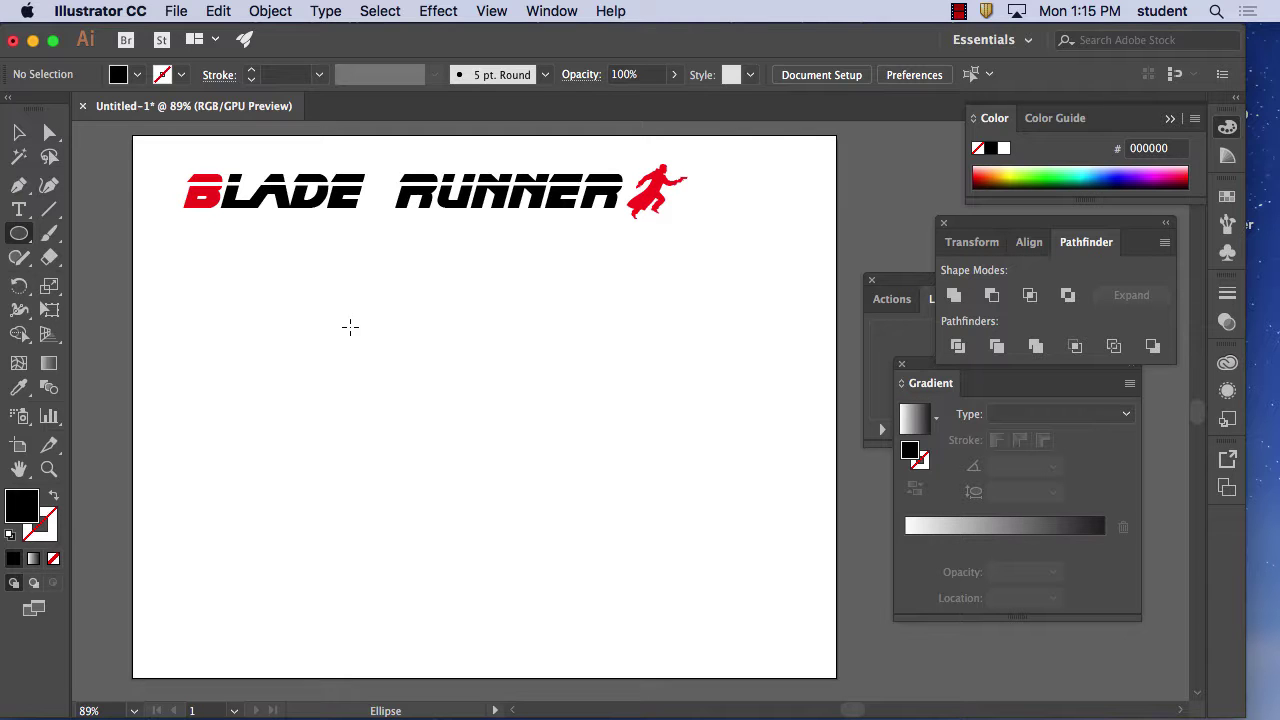
drag(240, 290, 549, 596)
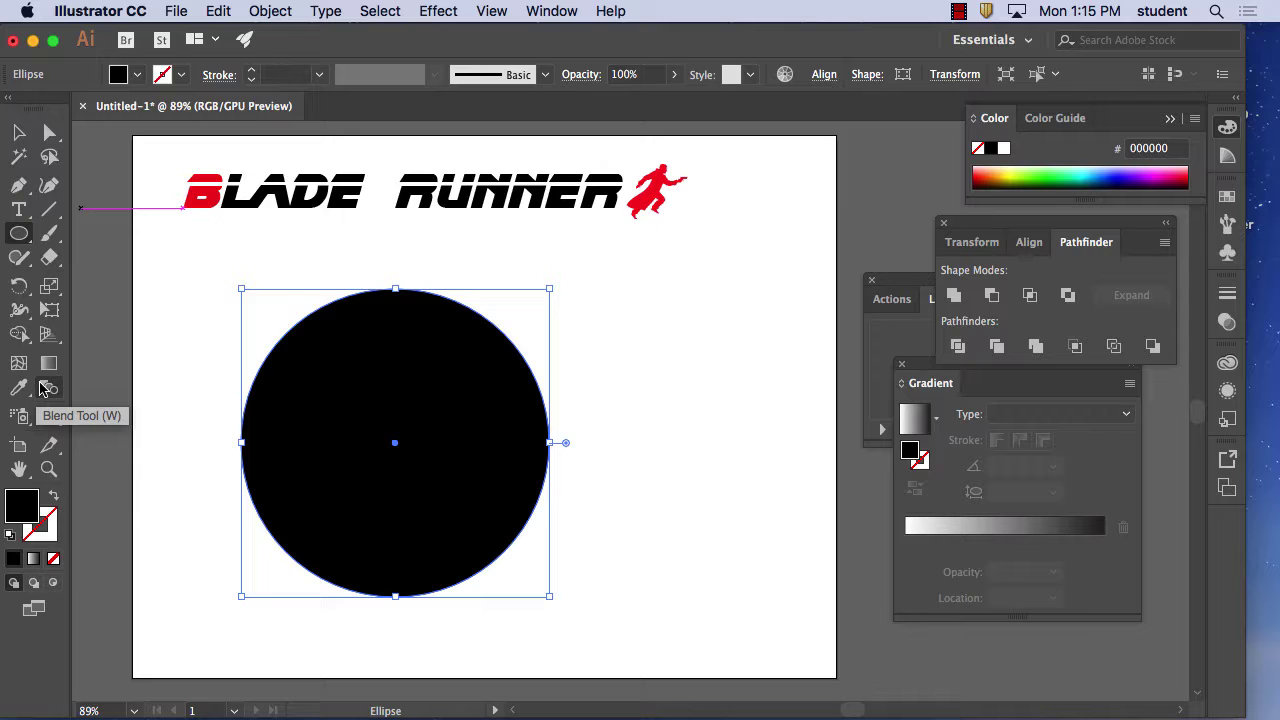
Step: Convert the circle's bottom anchor to a corner and pull it straight down about 1.4 in into a long point
click(19, 188)
drag(19, 192, 90, 262)
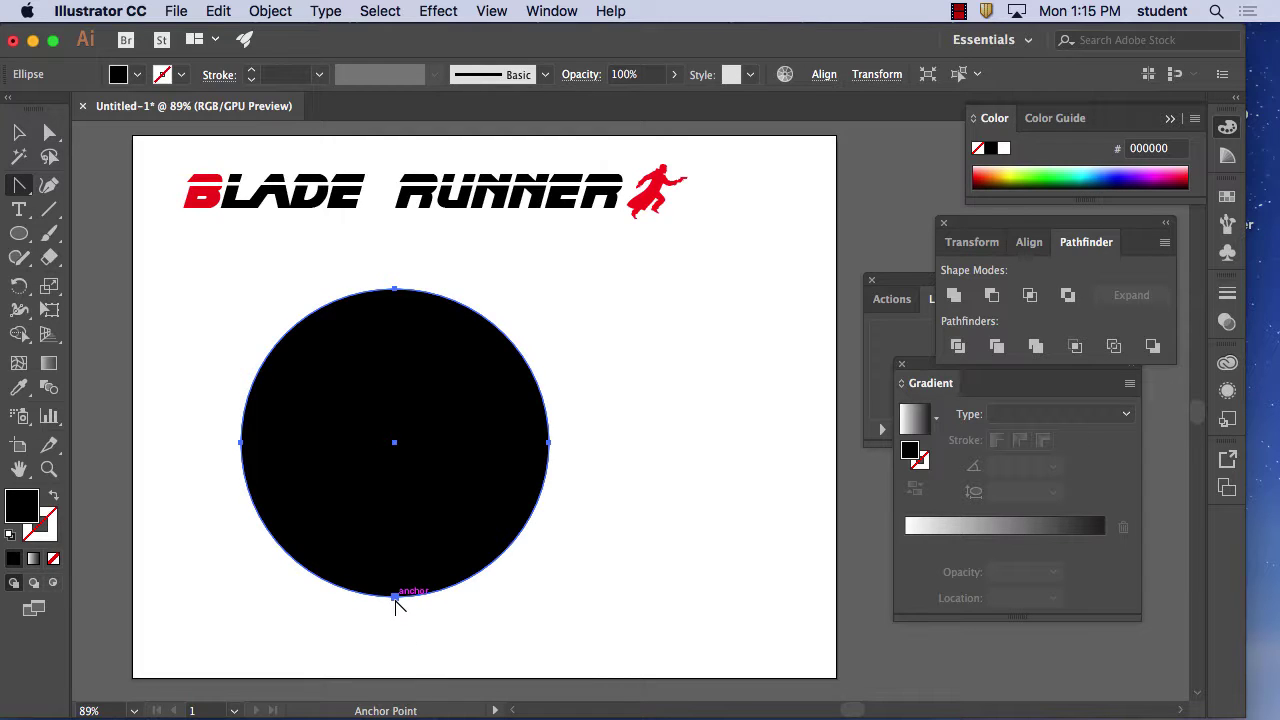
click(395, 597)
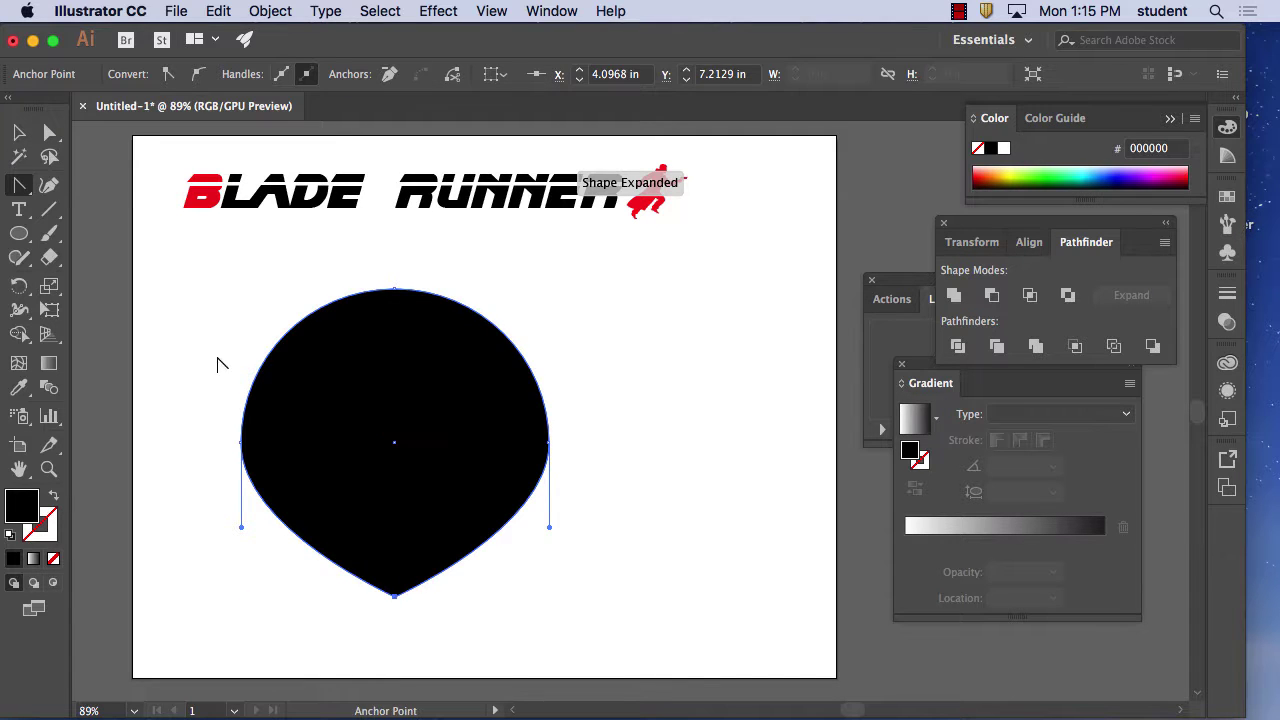
click(50, 131)
drag(395, 597, 396, 688)
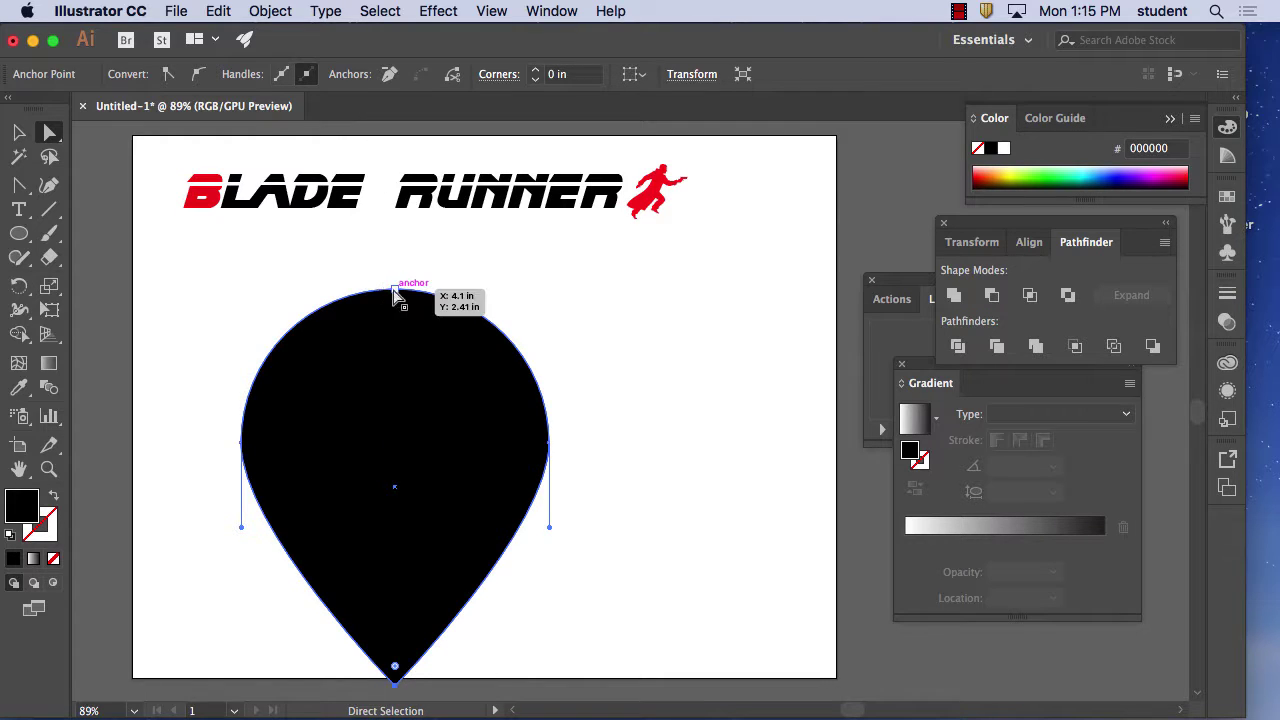
Step: Convert the shape's top anchor and angle its two handles upward separately to form a heart's central notch
click(19, 185)
click(395, 290)
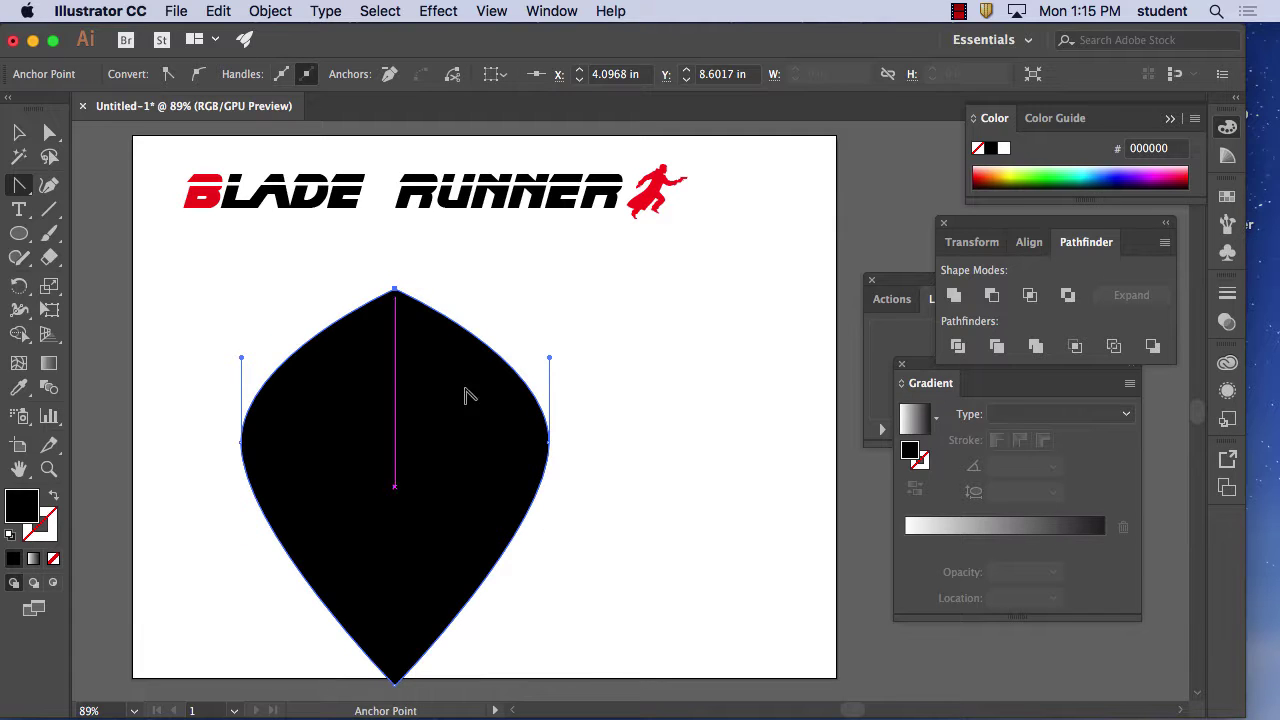
drag(395, 290, 443, 289)
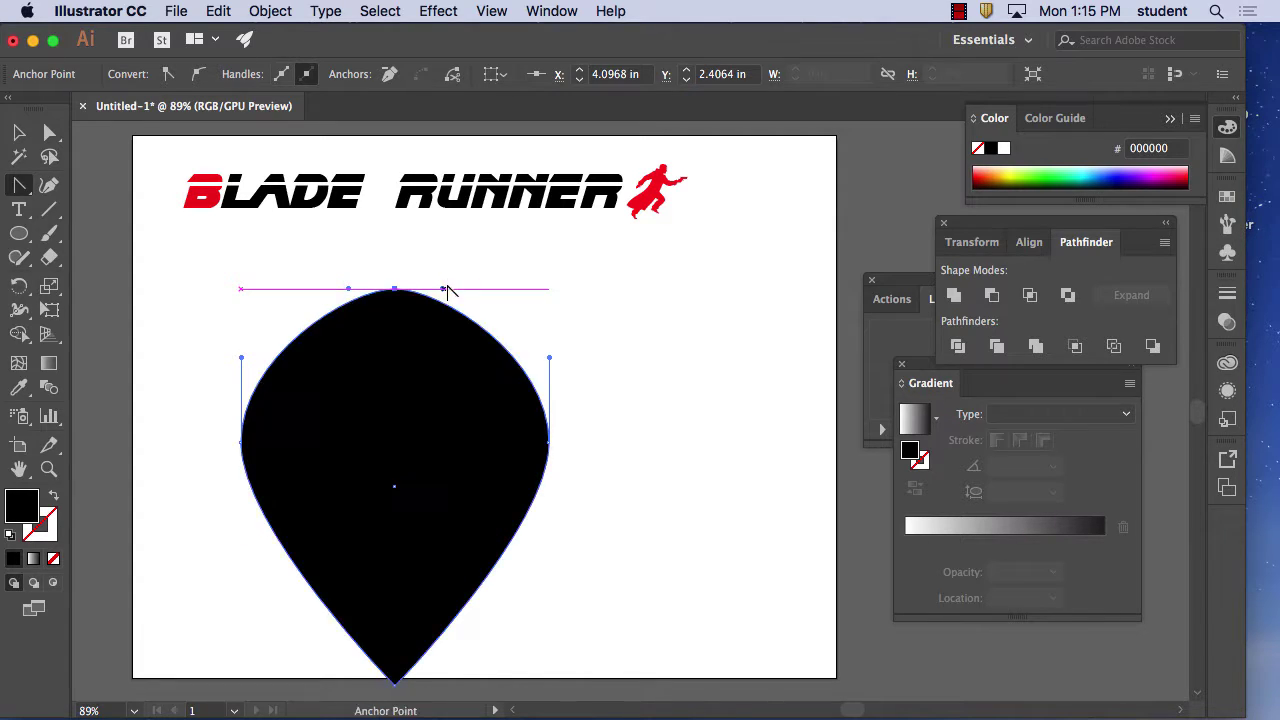
click(52, 133)
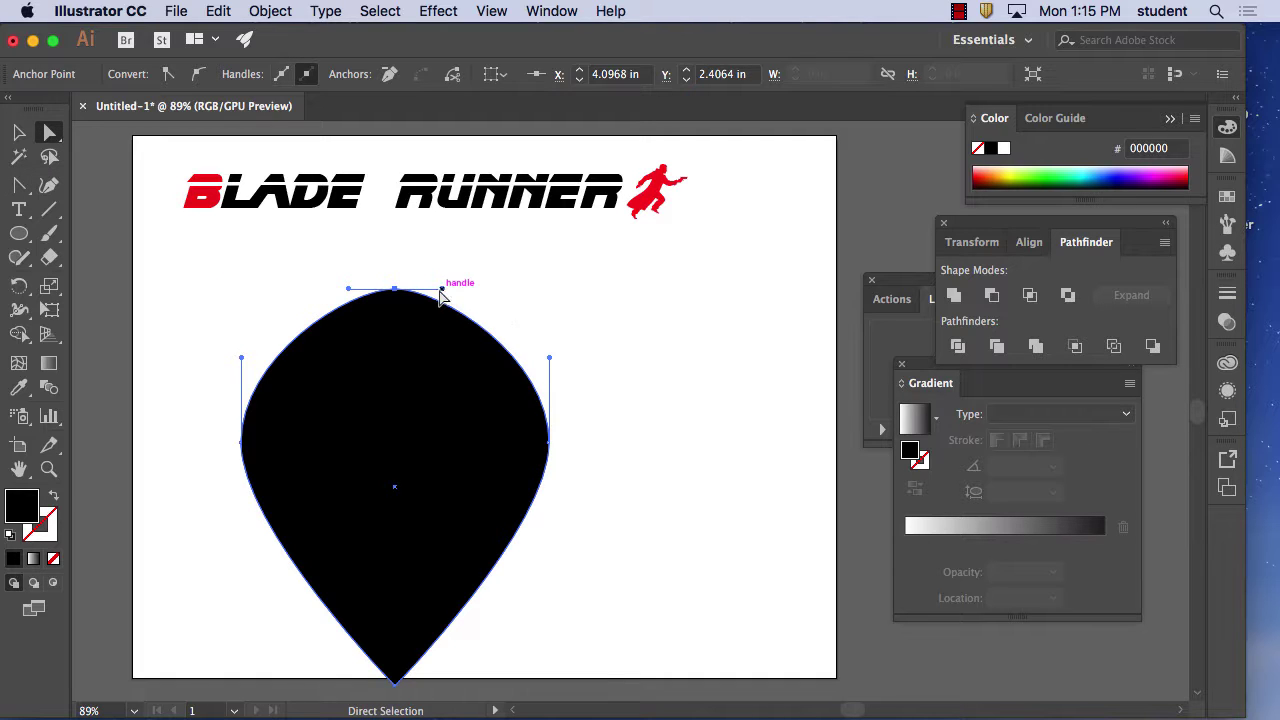
drag(443, 288, 438, 231)
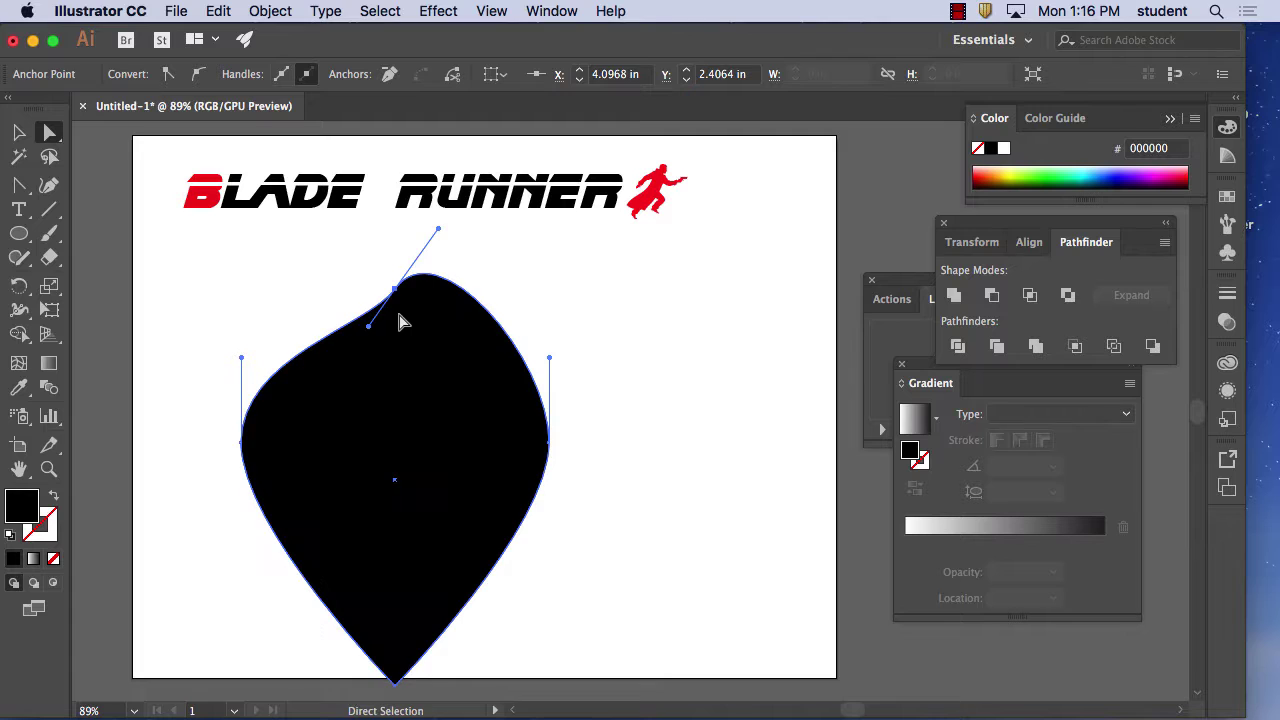
drag(368, 325, 313, 219)
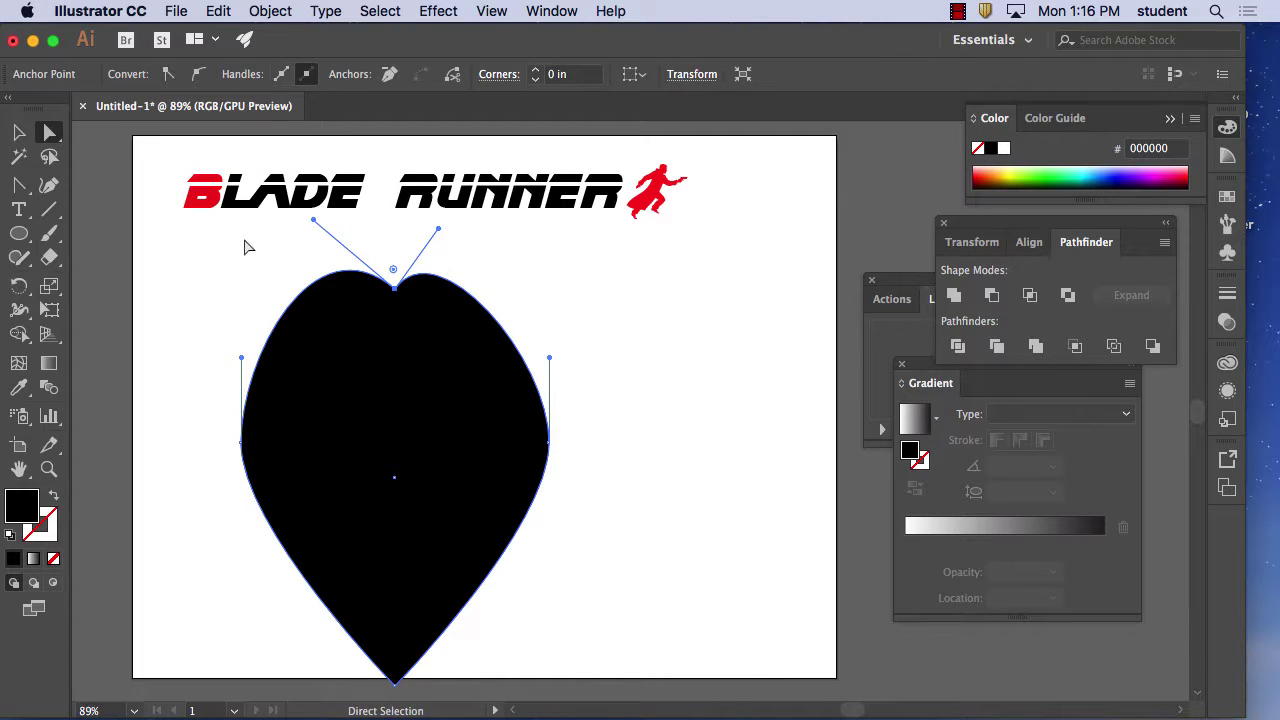
Step: Extend the top anchor's handles out to the shape's sides for fuller lobes, and nudge the right side anchor slightly up
drag(438, 230, 549, 232)
drag(313, 219, 241, 217)
mouse_move(550, 445)
mouse_down()
mouse_move(529, 438)
mouse_move(599, 451)
mouse_move(550, 437)
mouse_up()
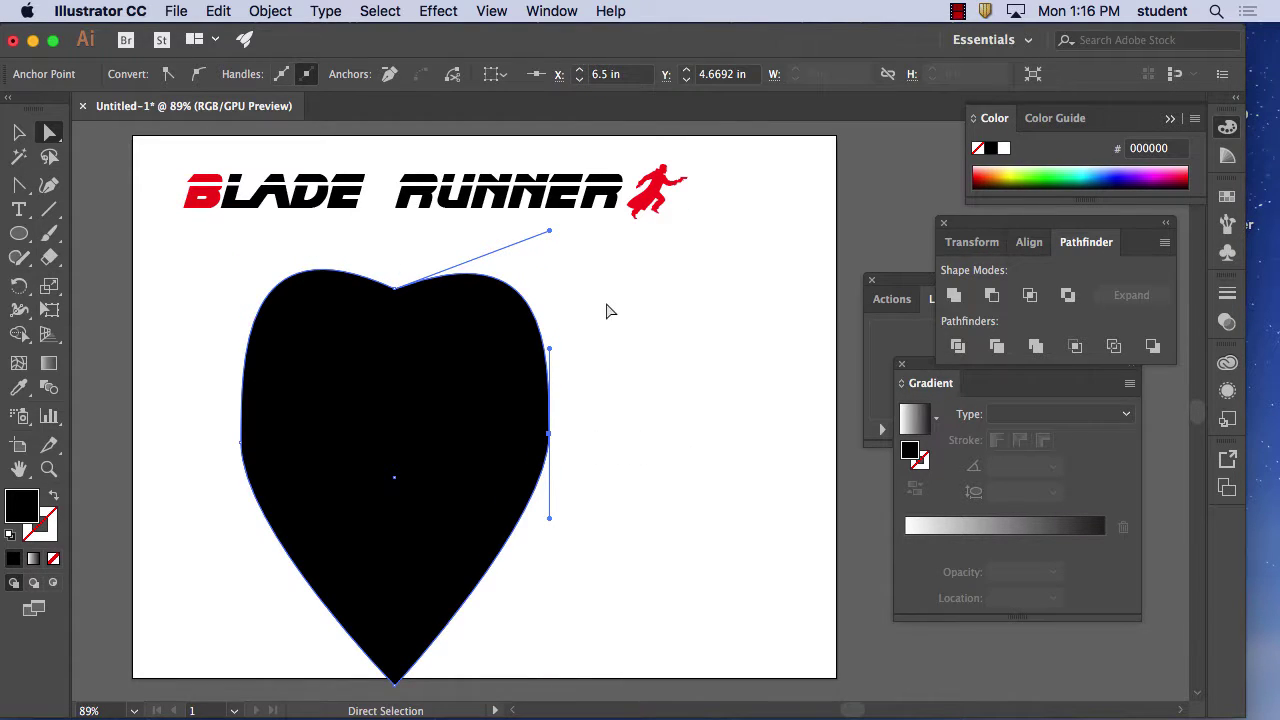
click(21, 135)
click(659, 342)
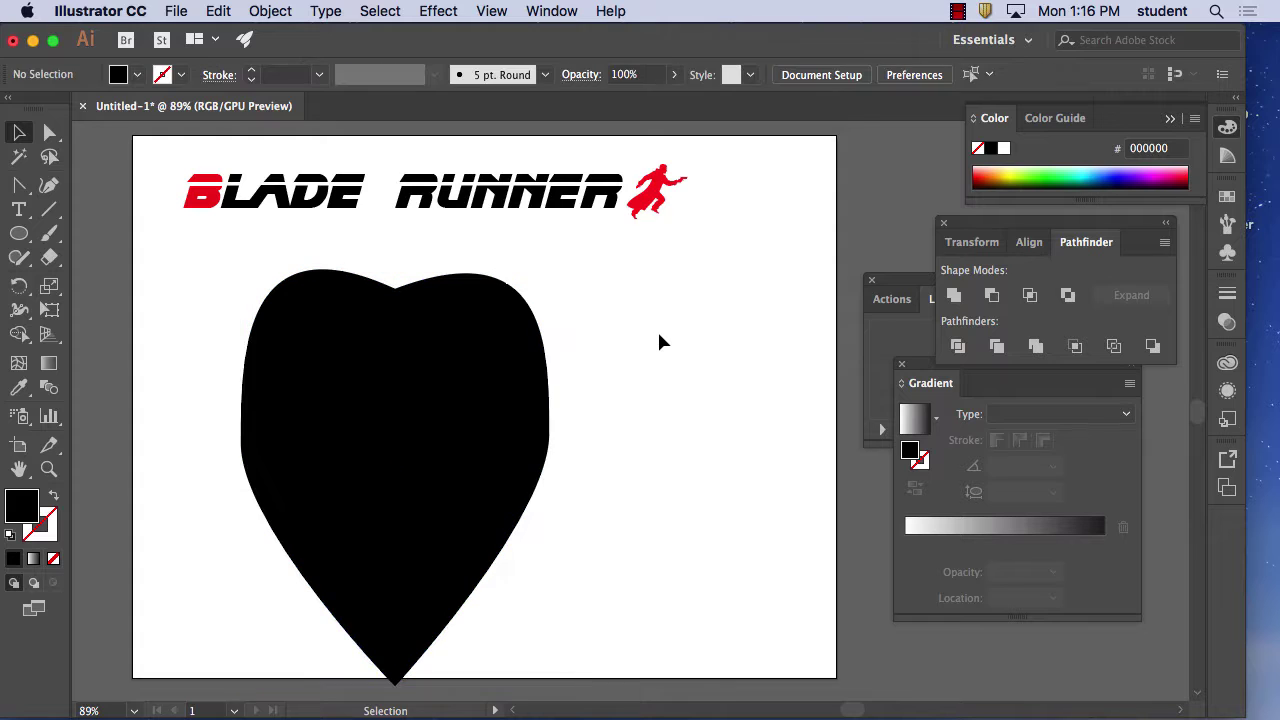
Step: Scale the heart proportionally to about 80 percent and place it just below the heading's left part
click(368, 402)
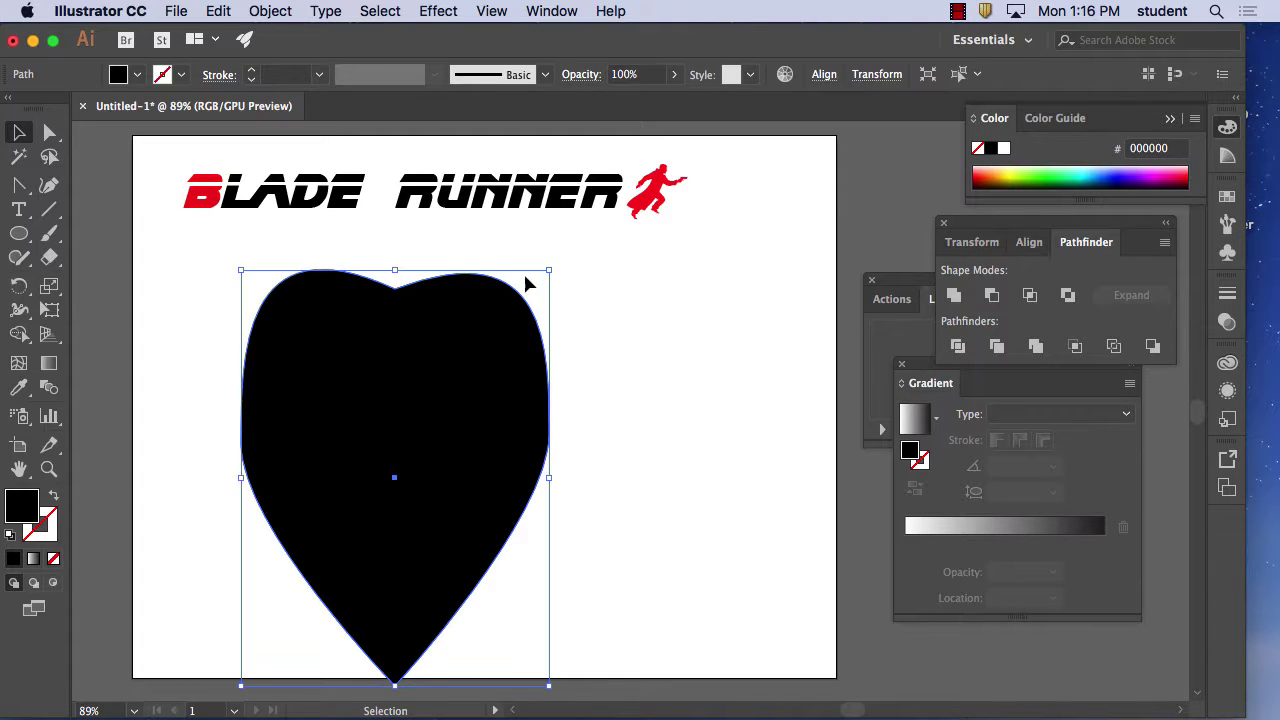
drag(552, 269, 491, 347)
drag(410, 478, 366, 369)
click(503, 320)
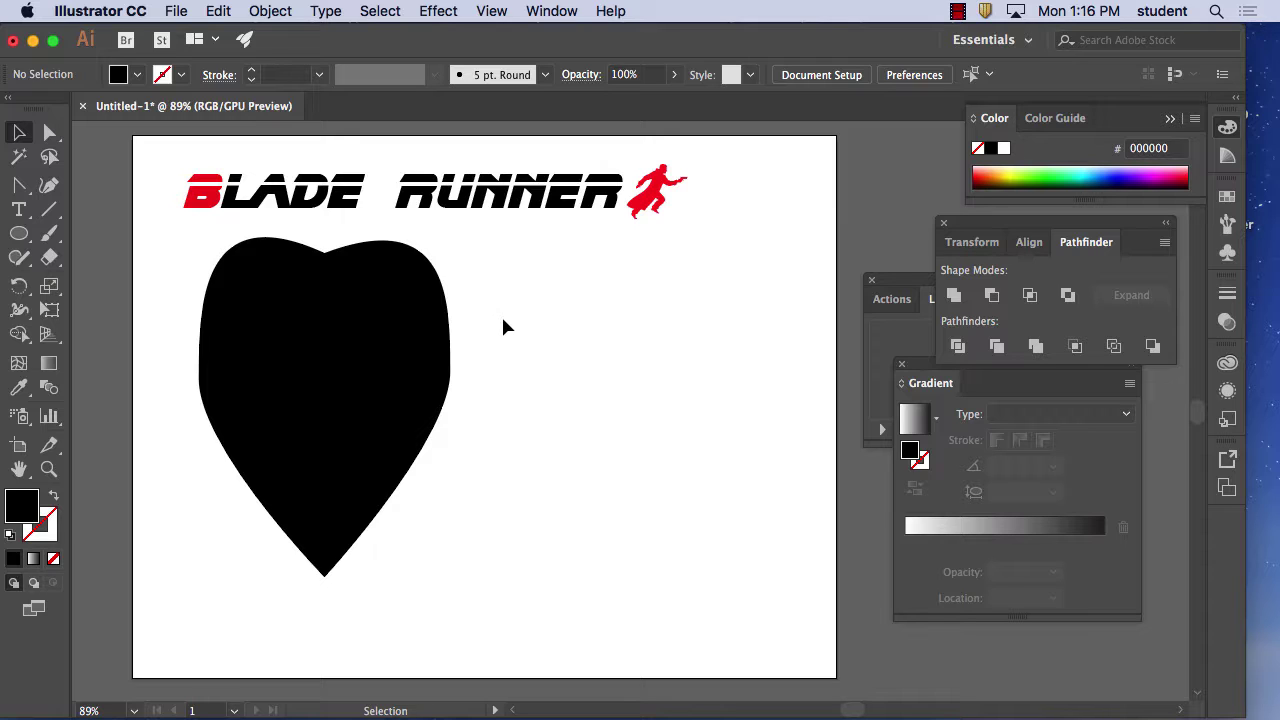
click(418, 445)
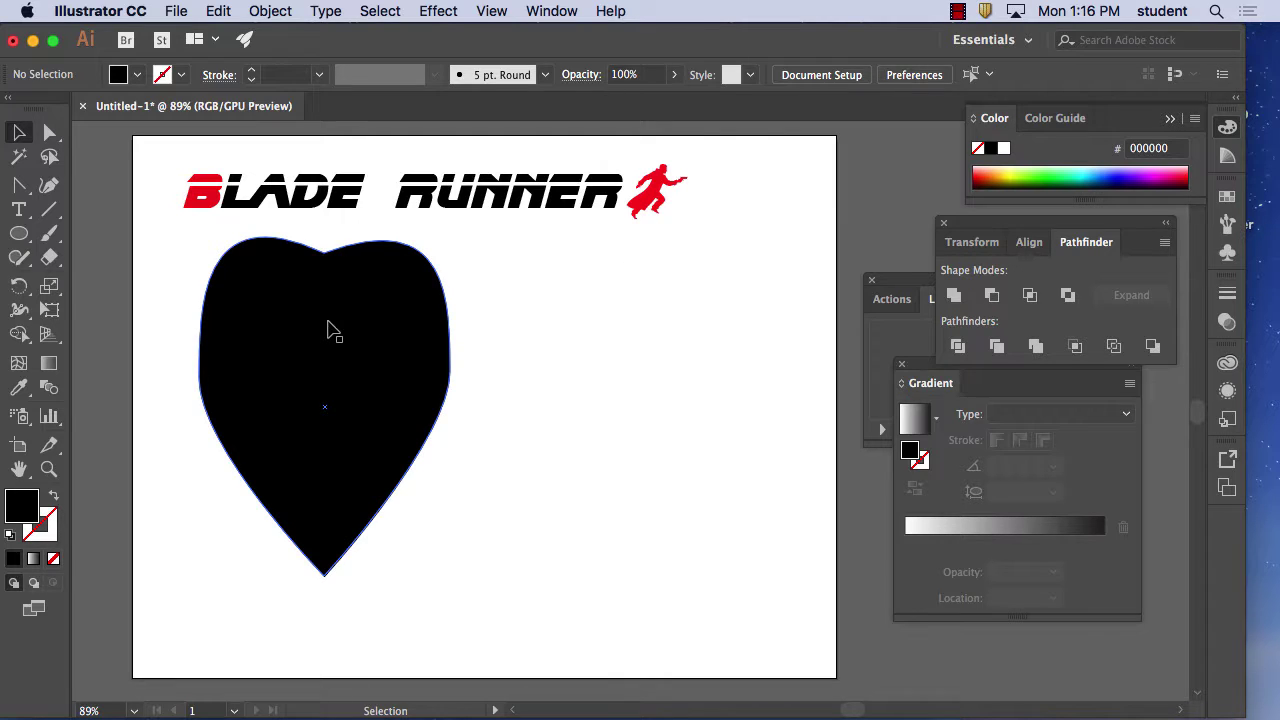
Step: Duplicate the heart to the right of the original and fill the copy with dark red (D42900)
alt+drag(334, 331, 609, 334)
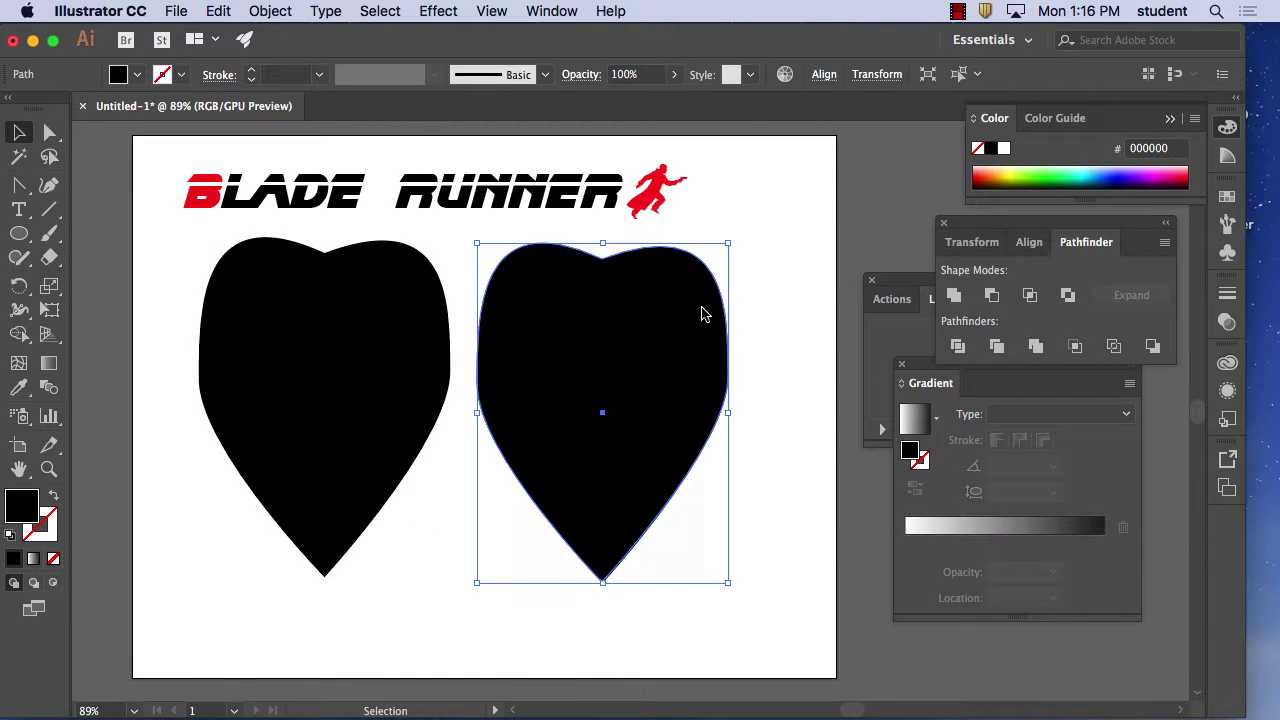
click(979, 172)
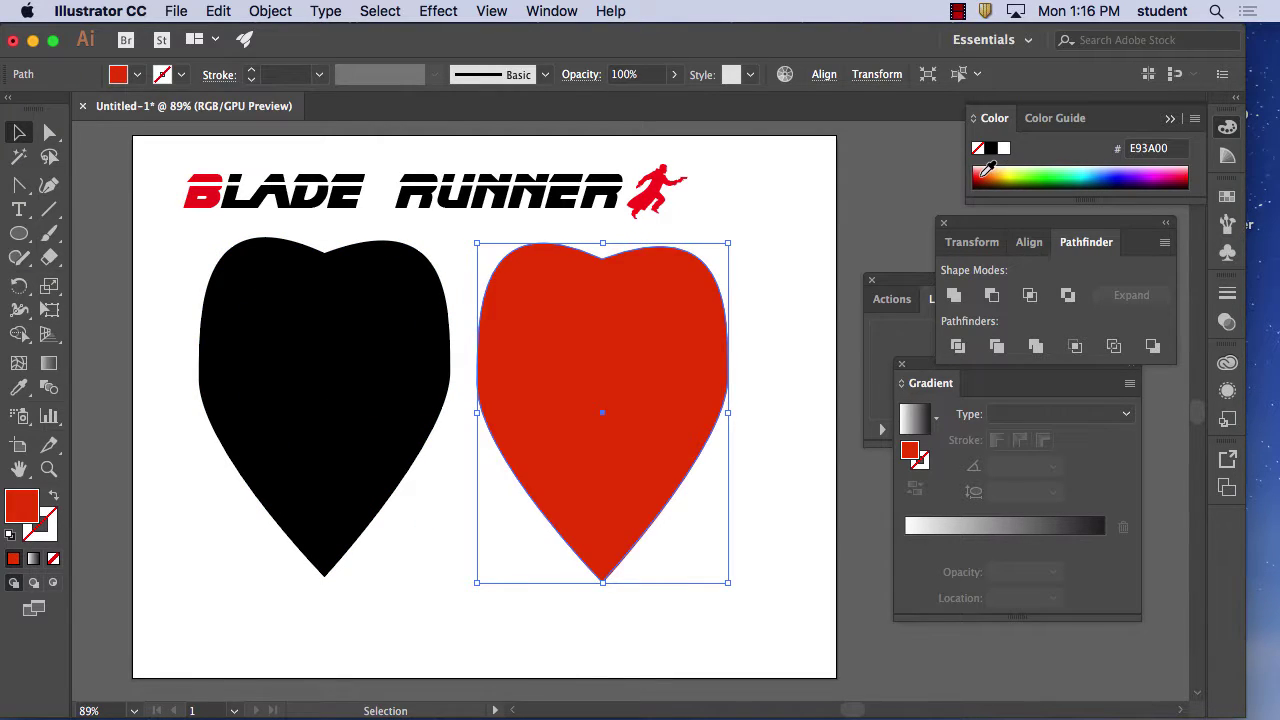
click(980, 175)
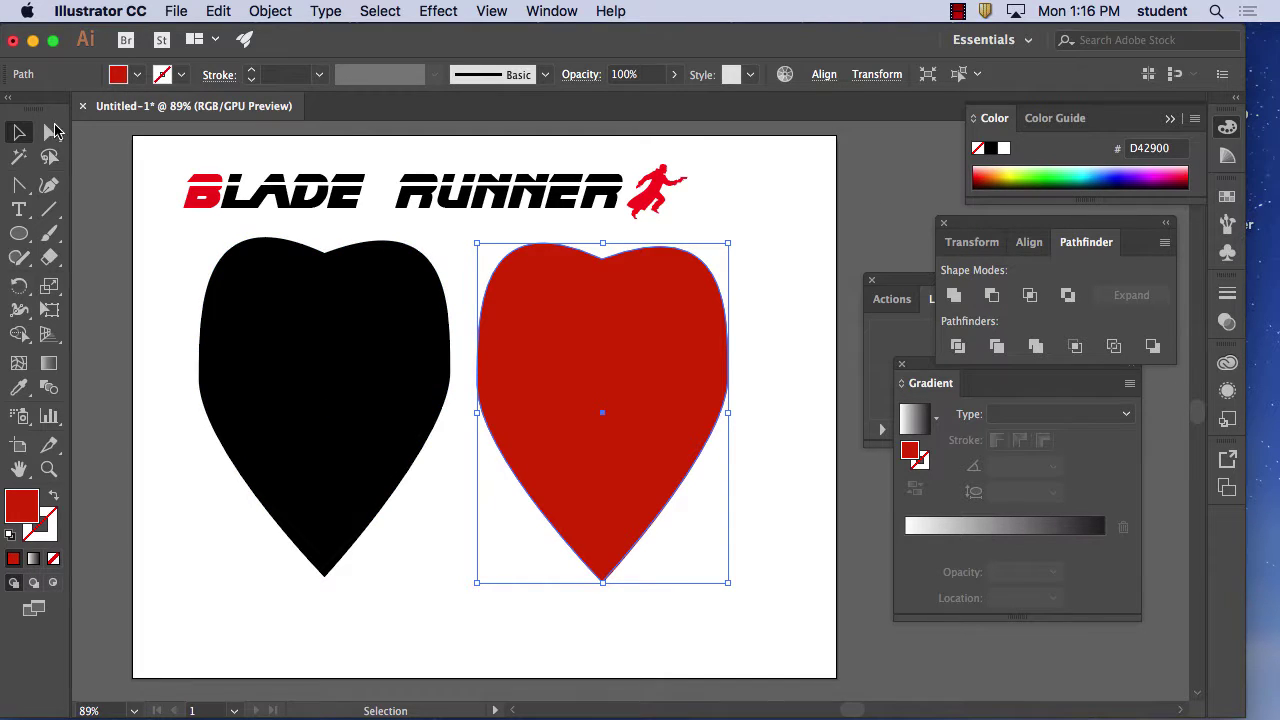
Step: Convert the black heart into an area type frame and replace its placeholder text with "Love Love love"
click(350, 311)
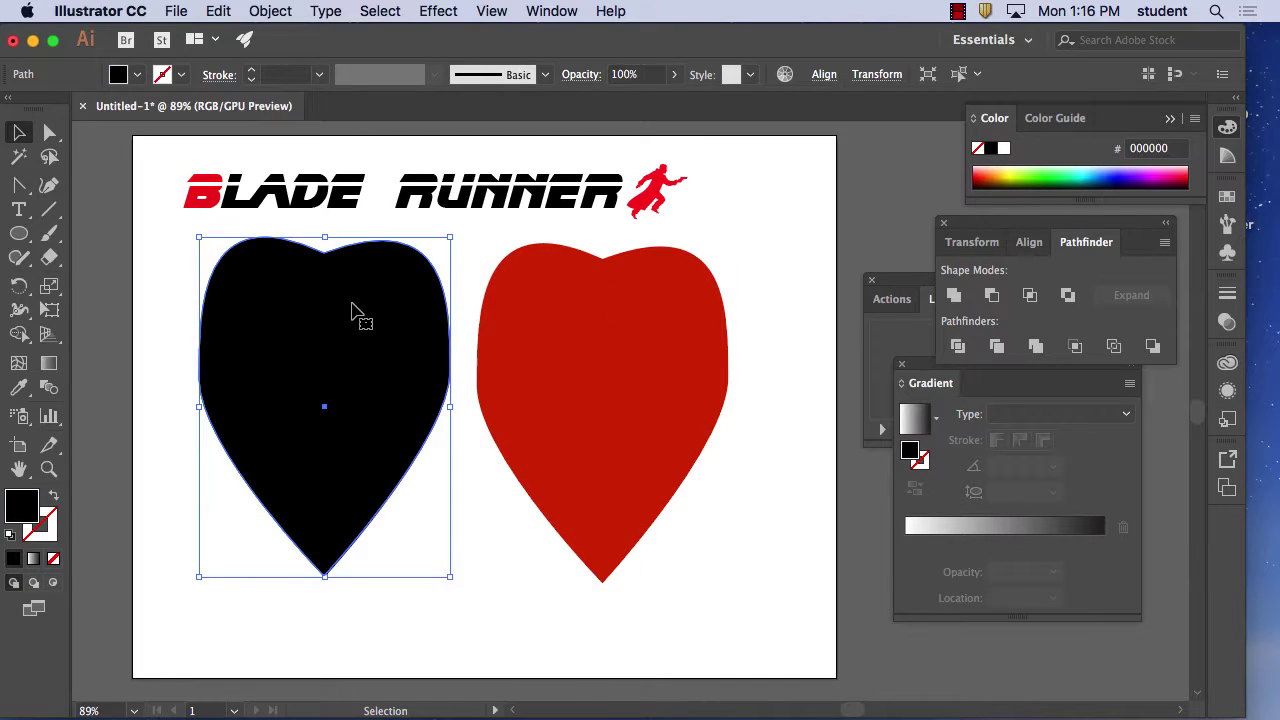
click(18, 210)
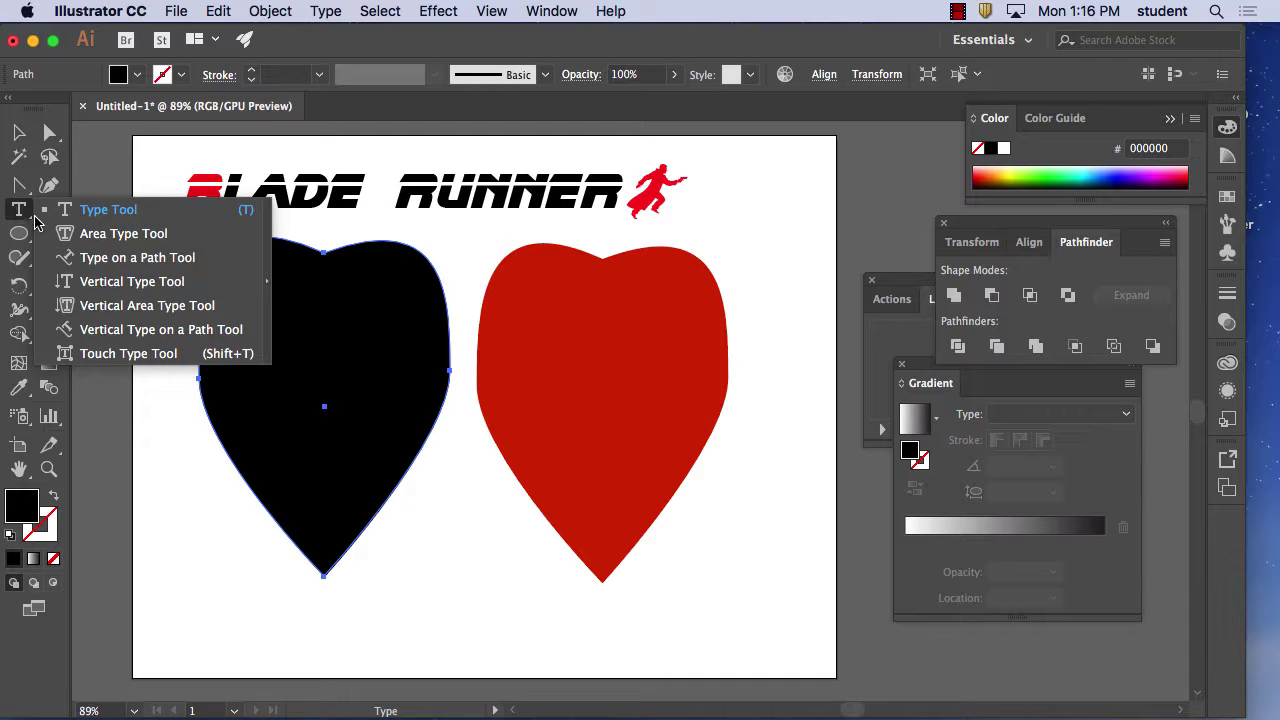
click(110, 234)
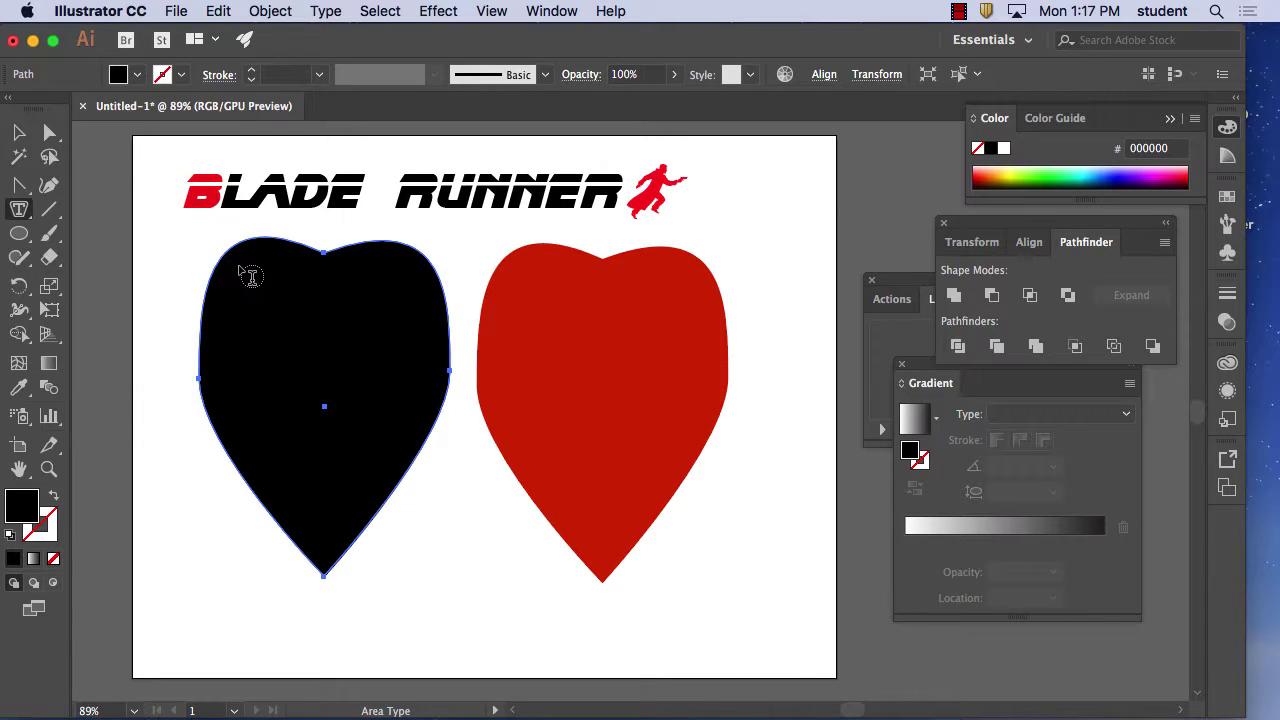
click(251, 277)
click(815, 405)
click(242, 241)
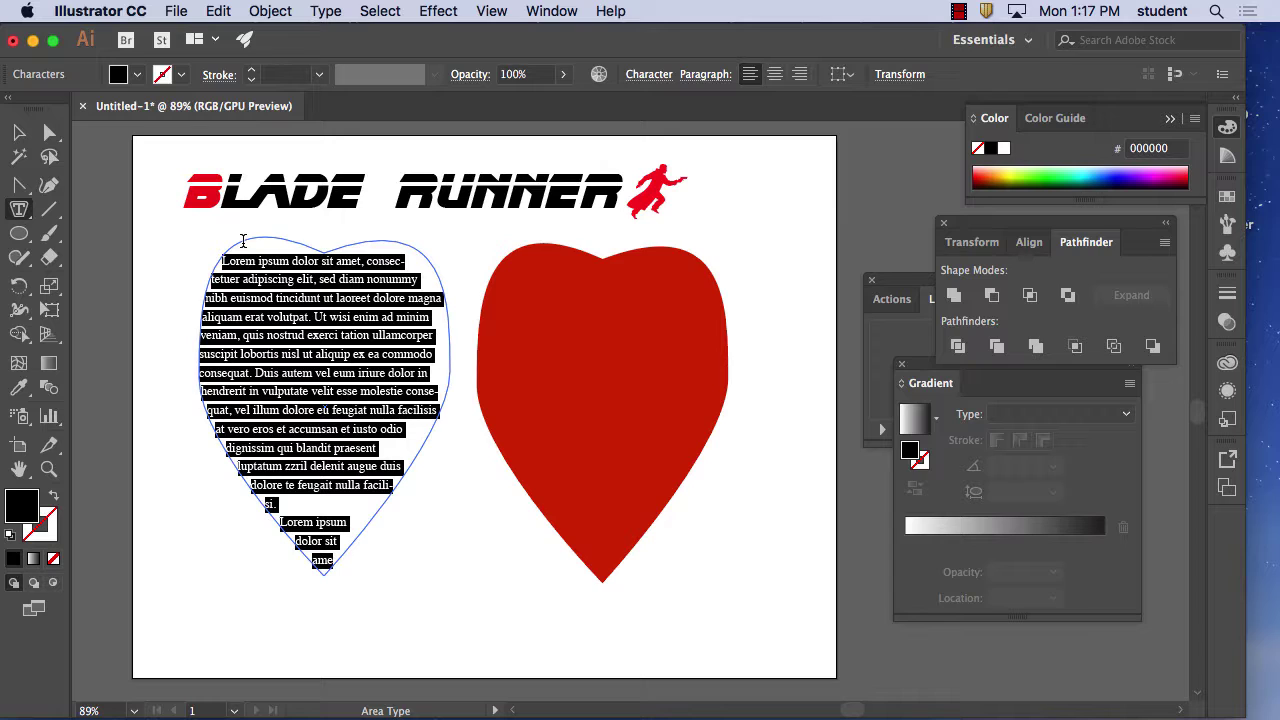
key(BackSpace)
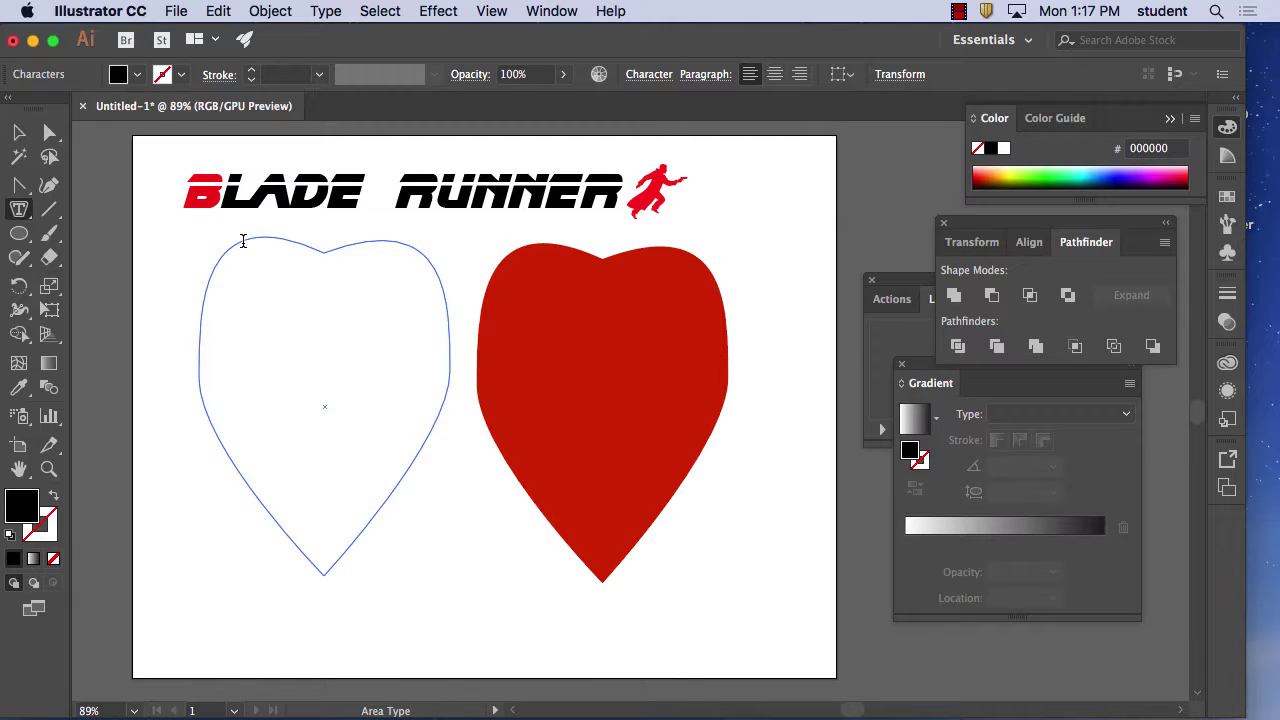
text(Love Love love)
Step: Set the font size of the text in the heart frame to 18 pt
drag(308, 268, 221, 262)
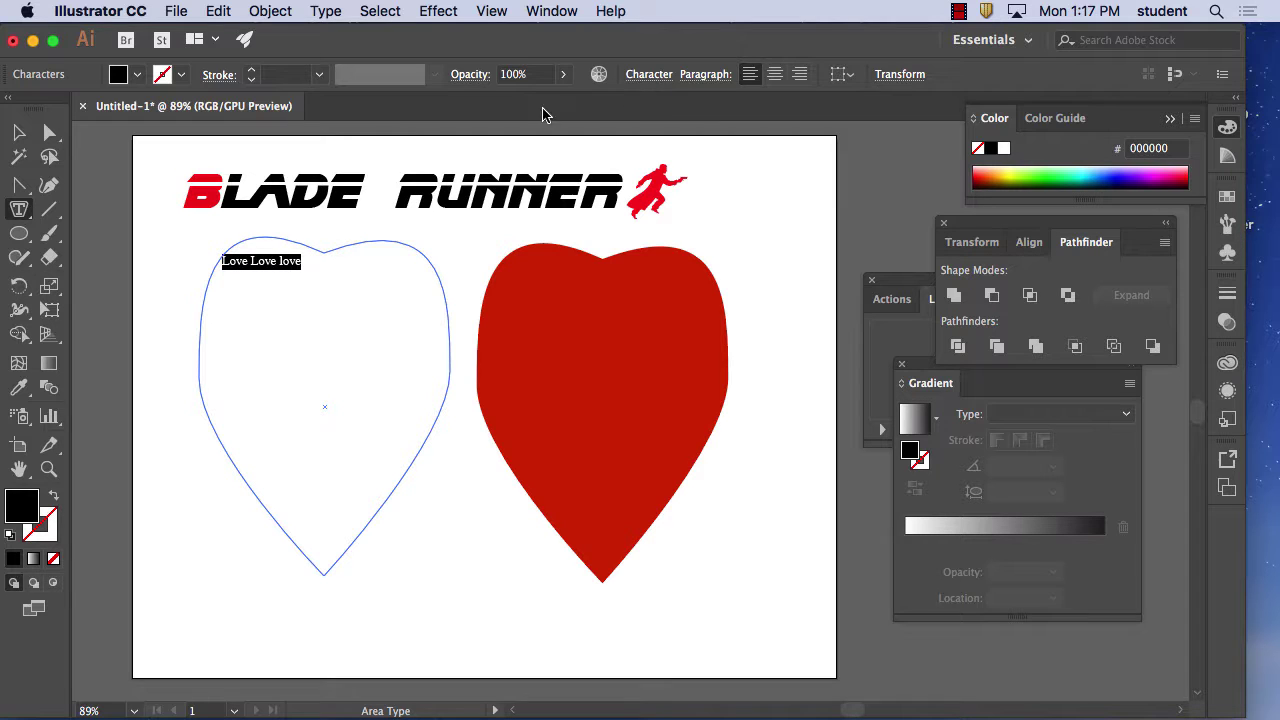
click(660, 78)
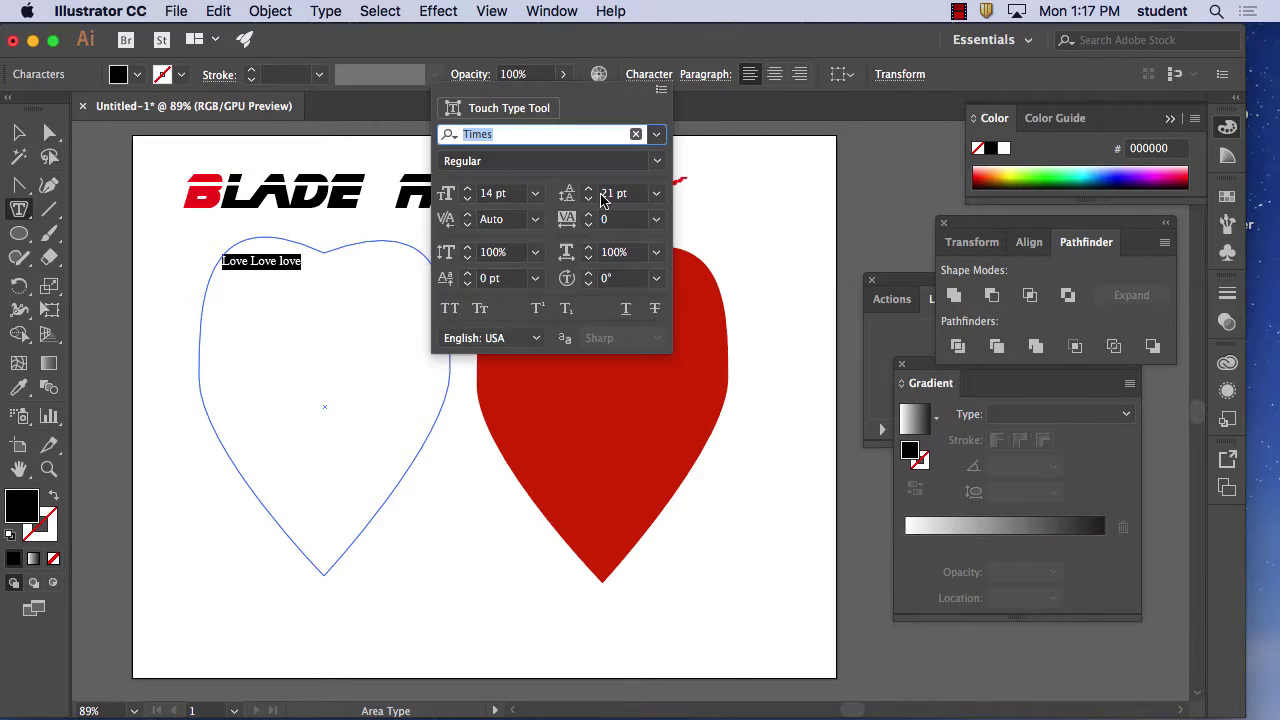
click(535, 193)
click(566, 418)
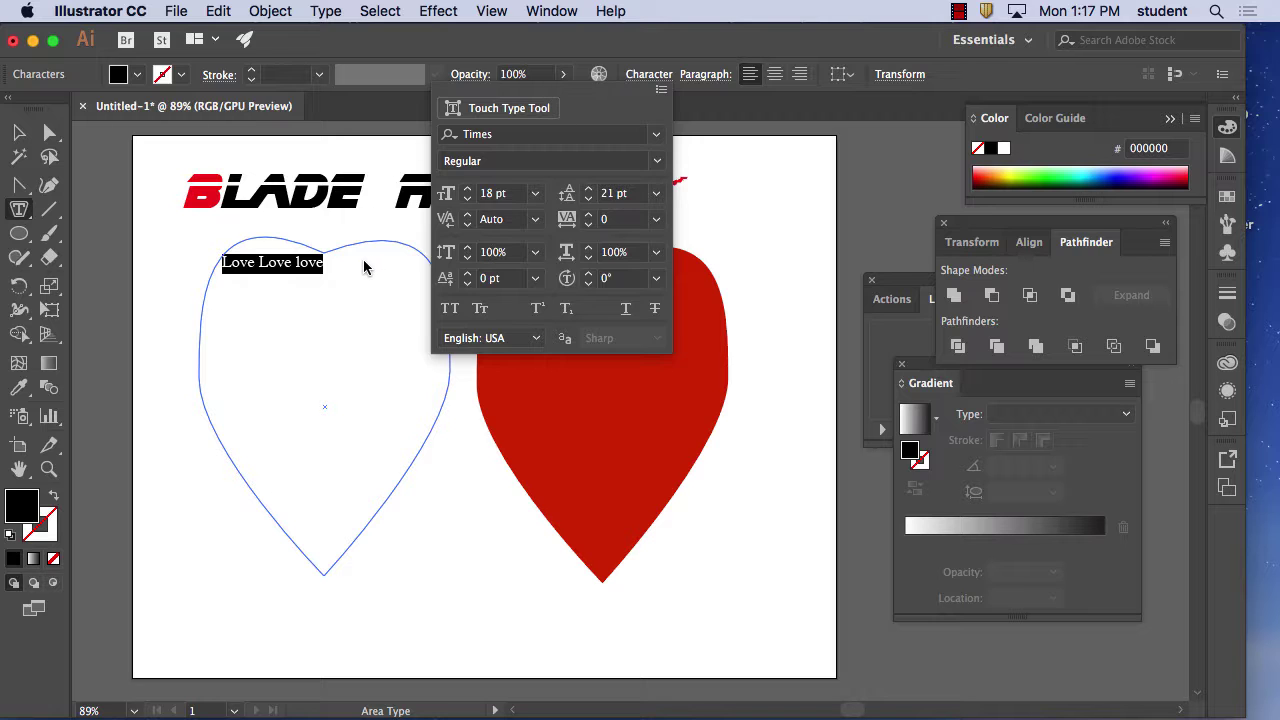
Step: Copy "Love Love love" and paste it repeatedly in the heart frame until the text reaches its narrowing lower part
click(321, 266)
triple_click(321, 266)
key(super+c)
click(337, 266)
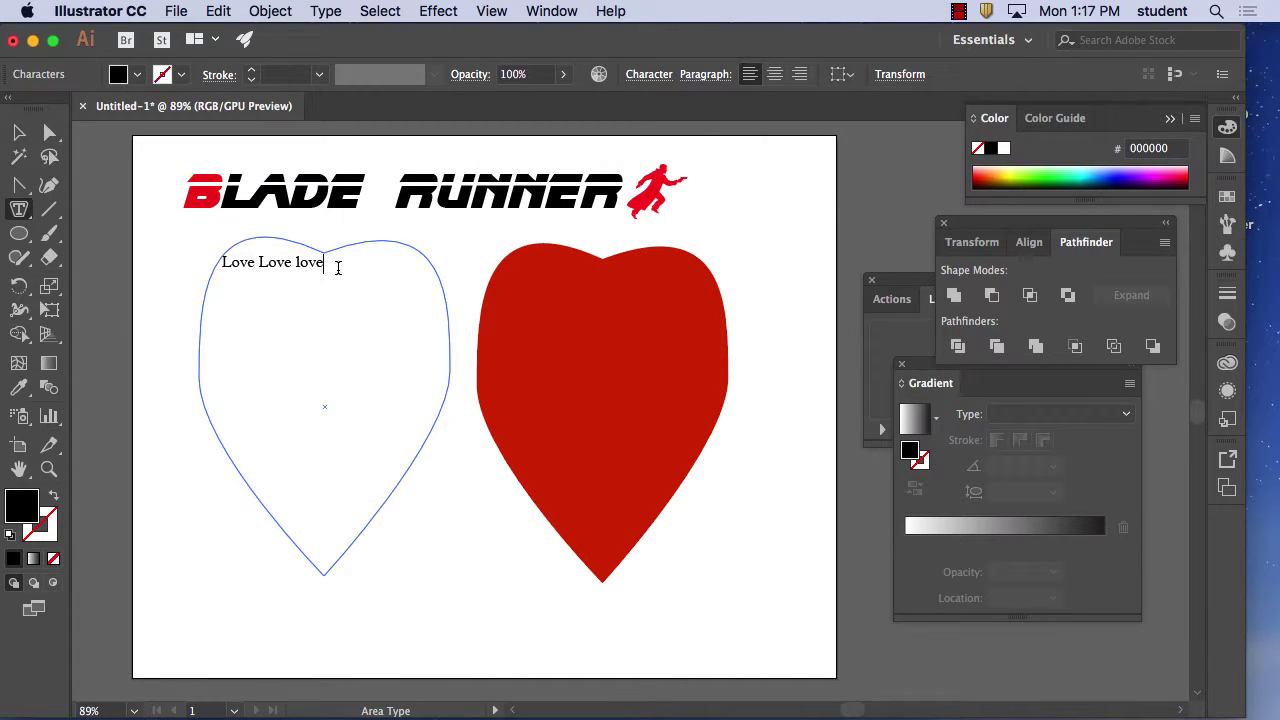
key(super+v)
key(super+v)
key(super+v)
key(super+v)
key(super+v)
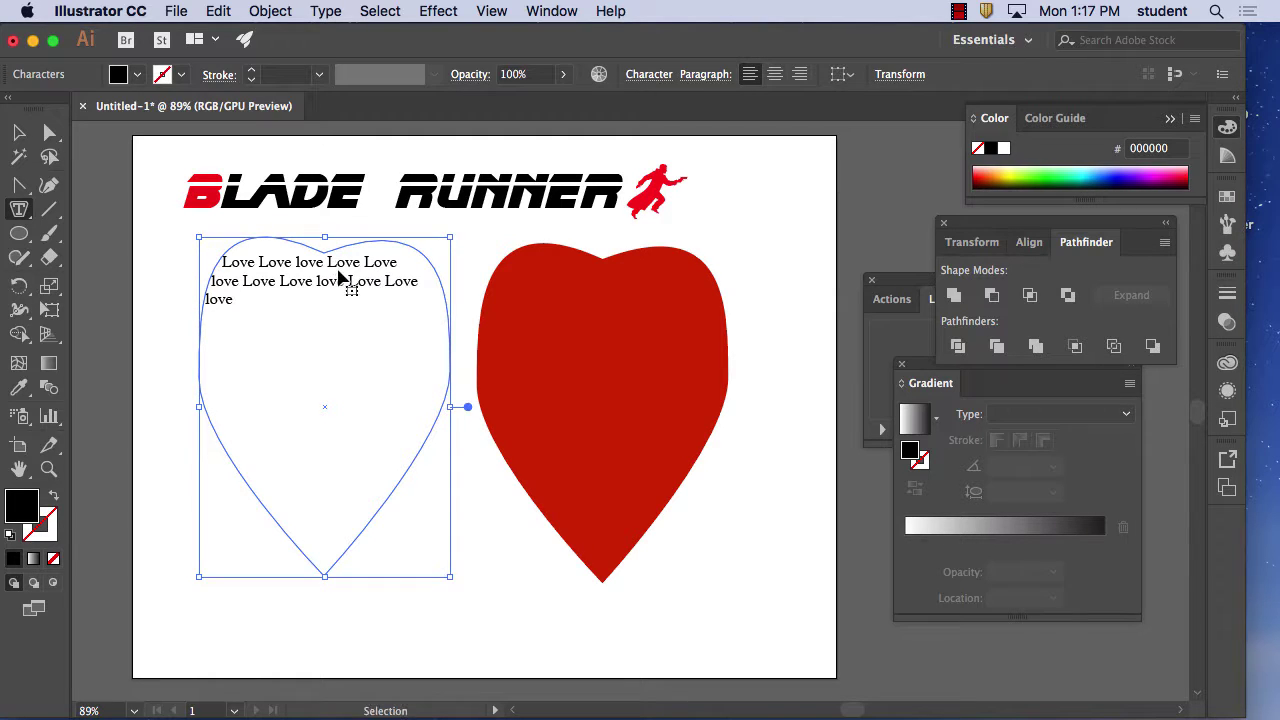
key(super+v)
key(super+v)
key(super+v)
key(super+v)
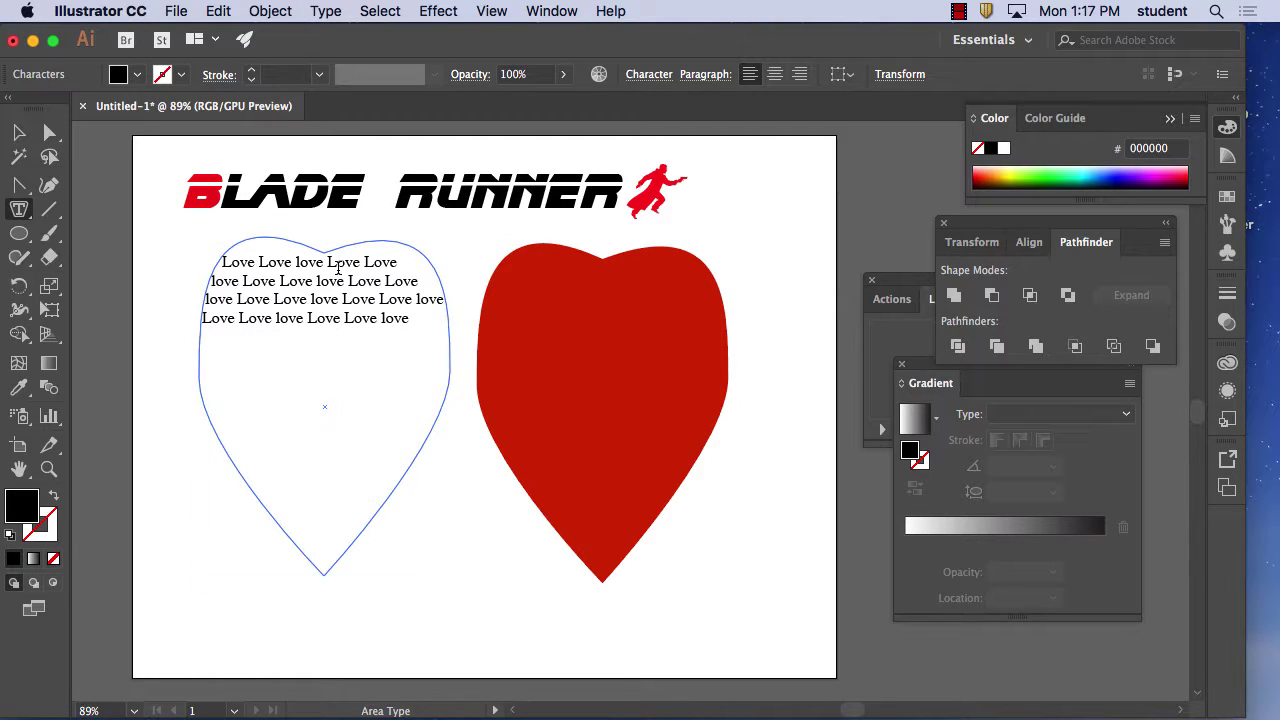
key(super+v)
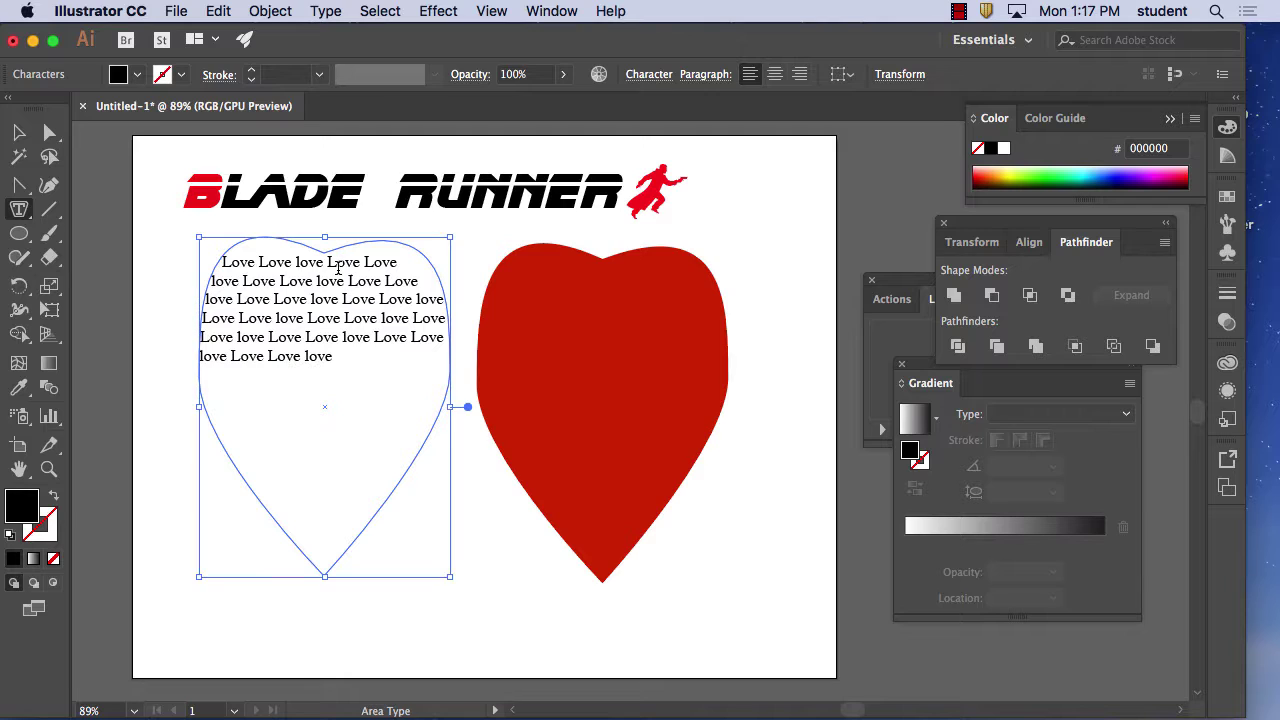
key(super+v)
key(super+space)
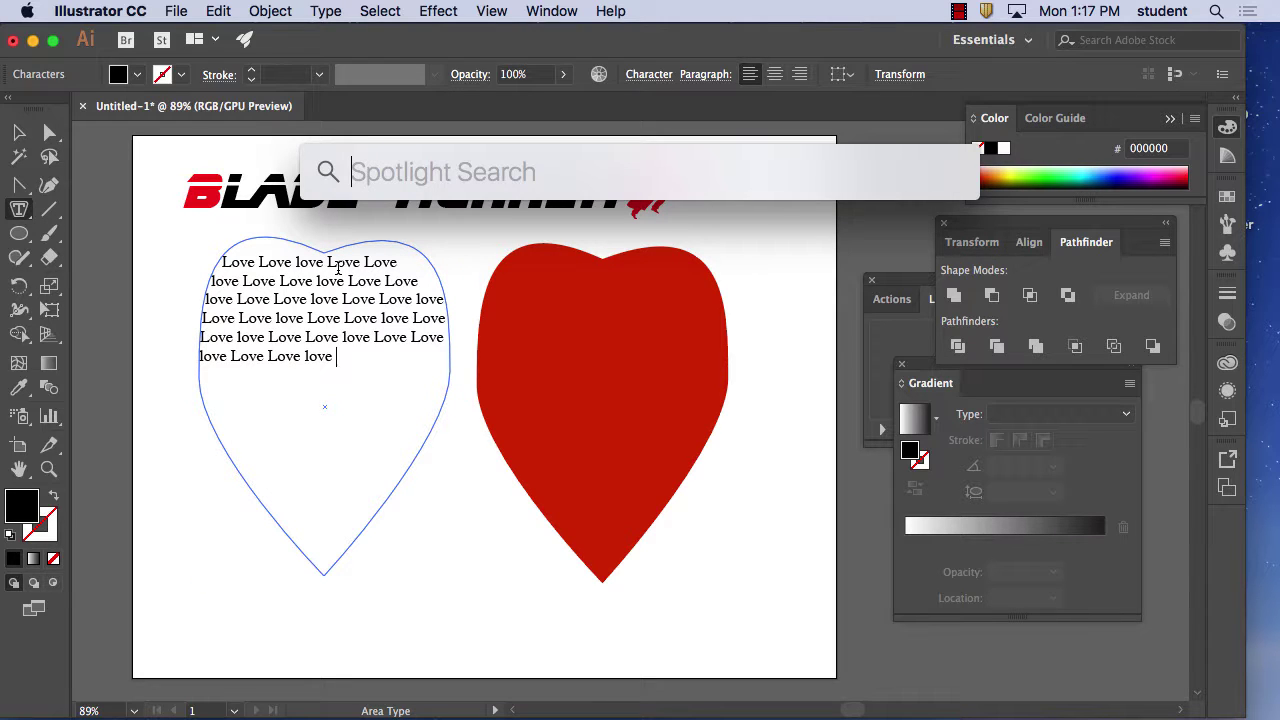
click(338, 364)
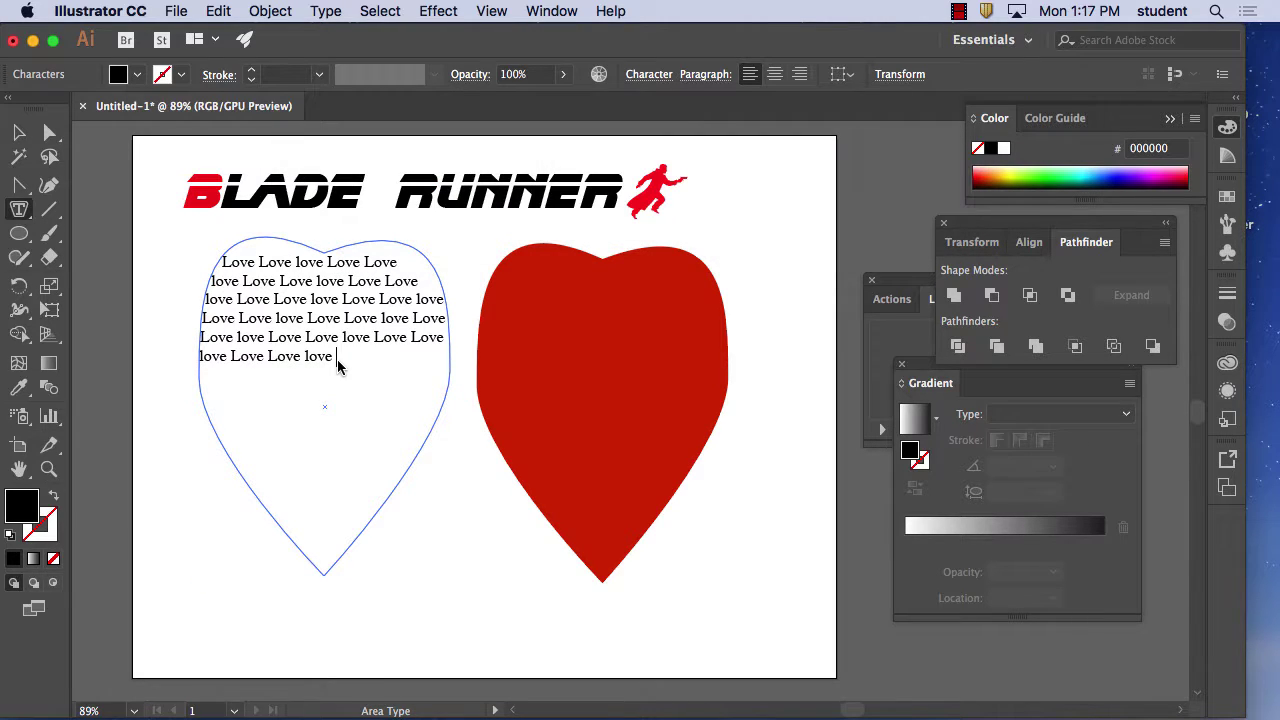
key(super+v)
key(super+v)
key(super+v)
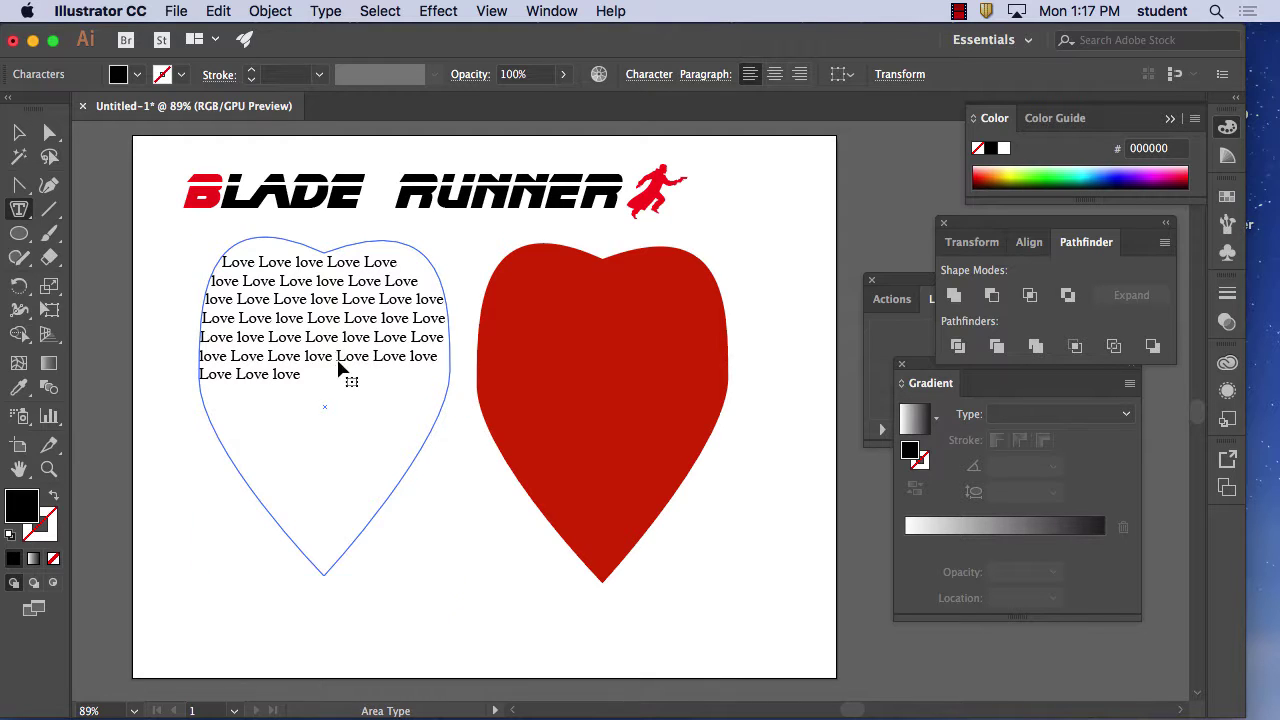
key(super+v)
key(super+v)
key(super+v)
key(super+v)
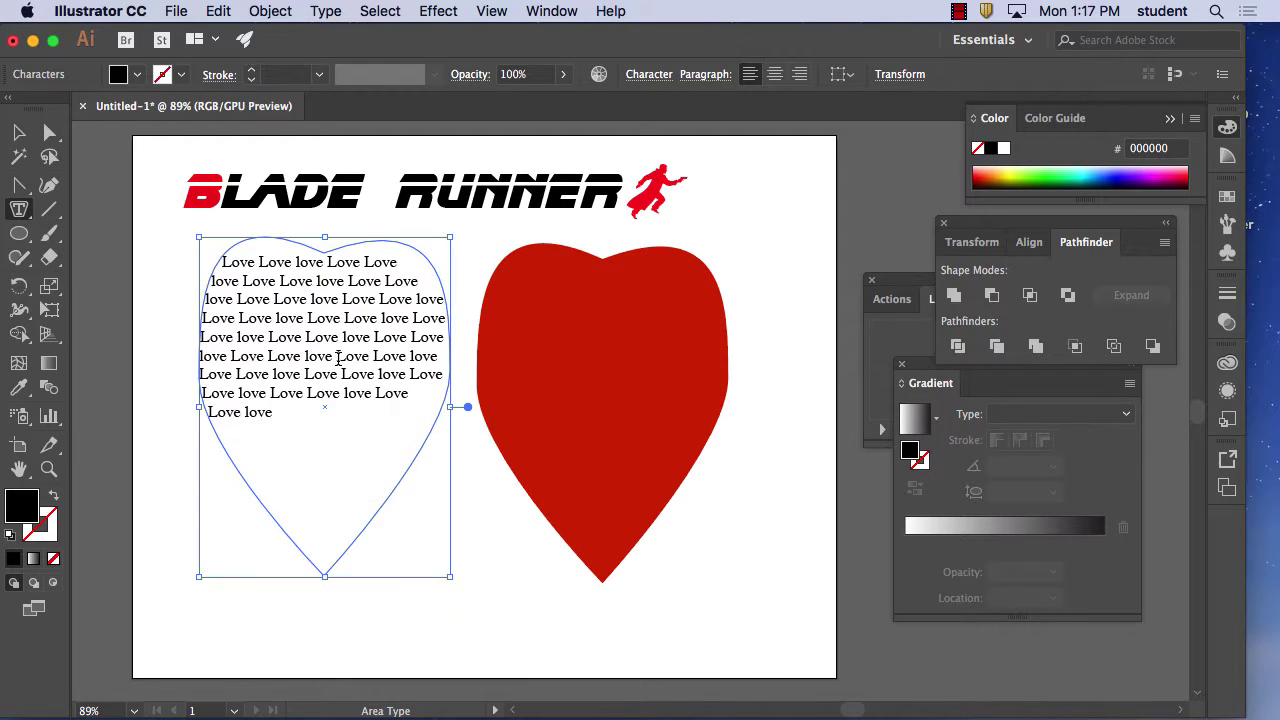
key(super+v)
key(super+v)
key(super+v)
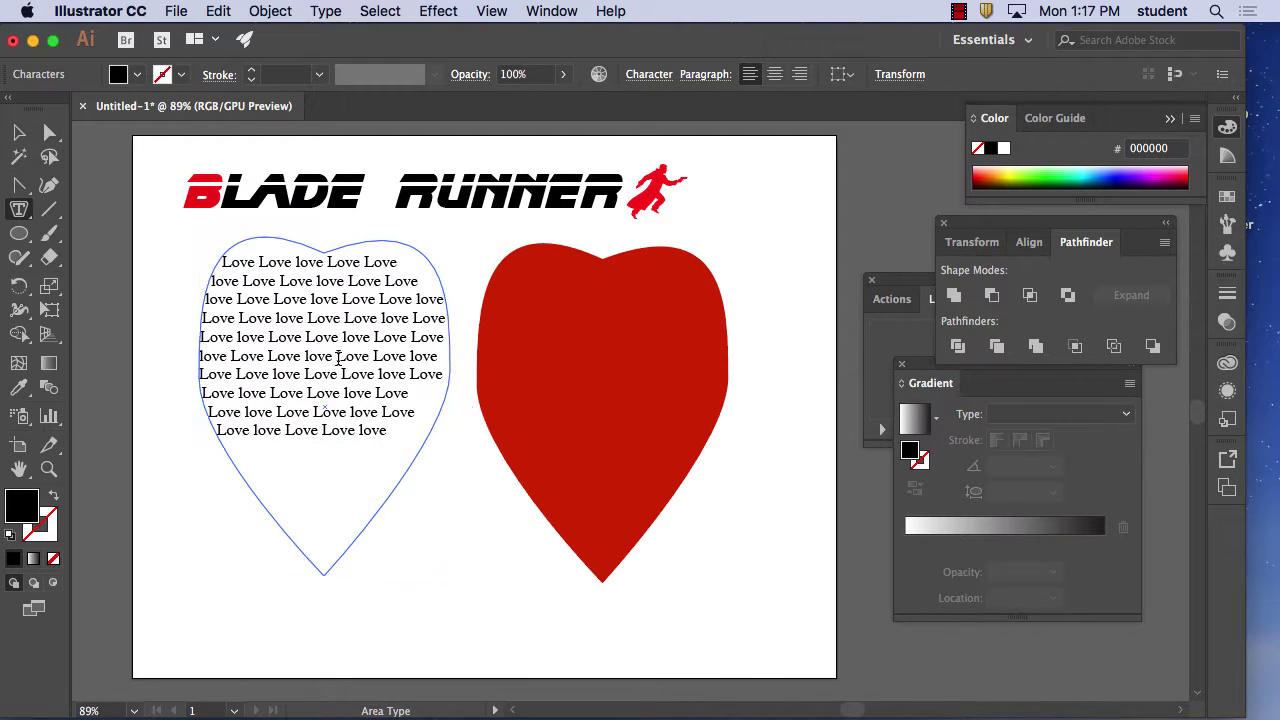
key(super+v)
key(super+space)
key(super+v)
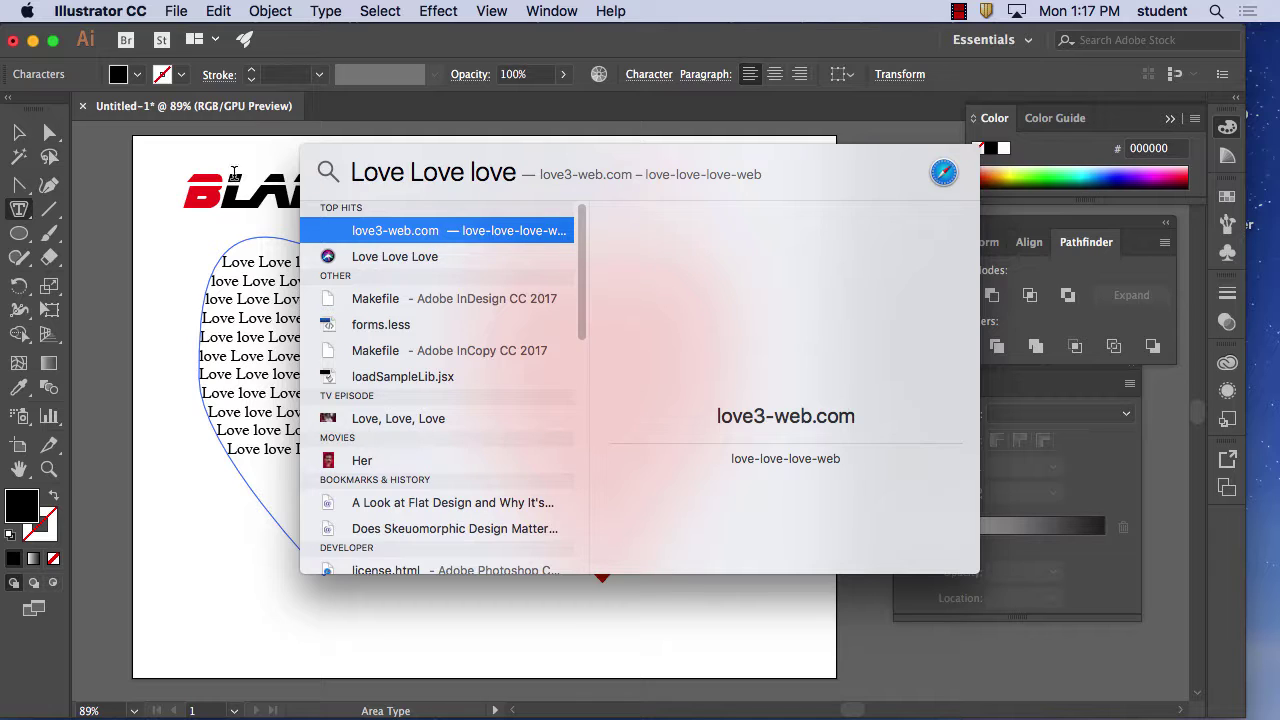
click(157, 150)
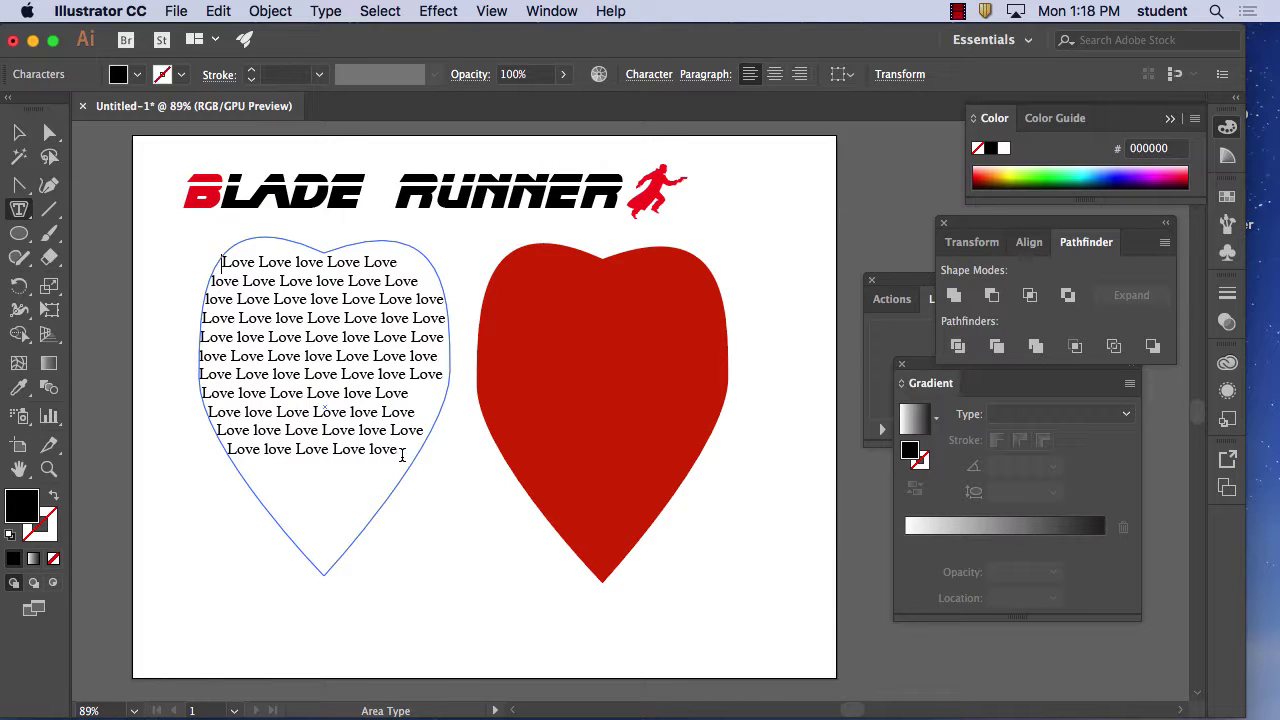
Step: Fill the remaining tip of the heart frame with repeated "Love Love love" text and trim the surplus characters
text(Love Love love Love Love love Love Love love)
key(Escape)
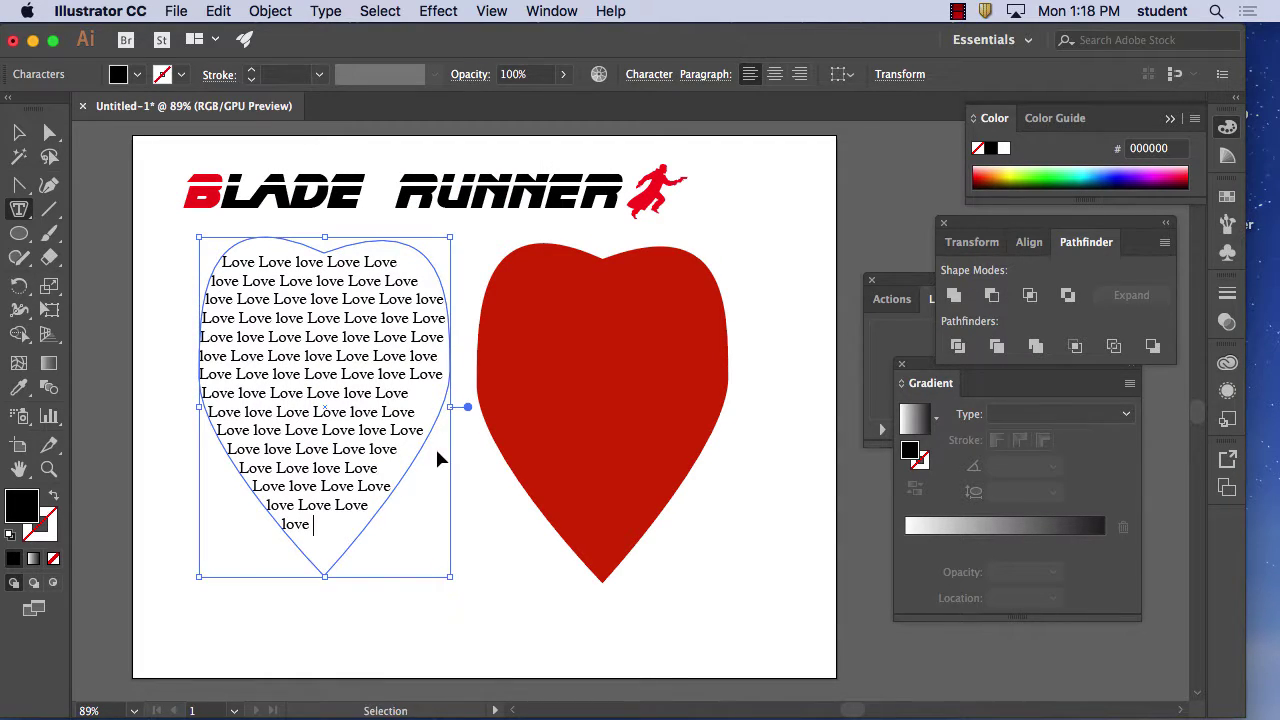
click(437, 449)
text(Love Love love Love Love lo)
key(BackSpace)
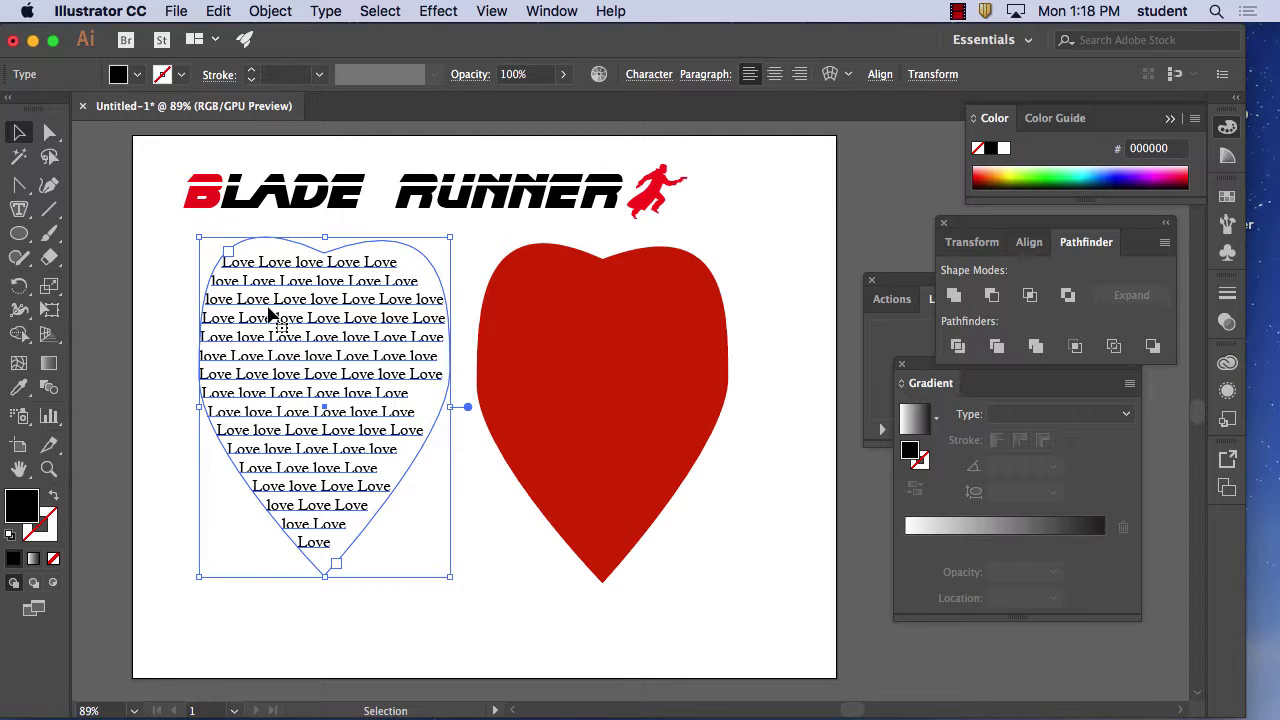
Step: Place the text heart over the red heart and bring it to the front, moving both together below the heading's first word
drag(274, 338, 551, 347)
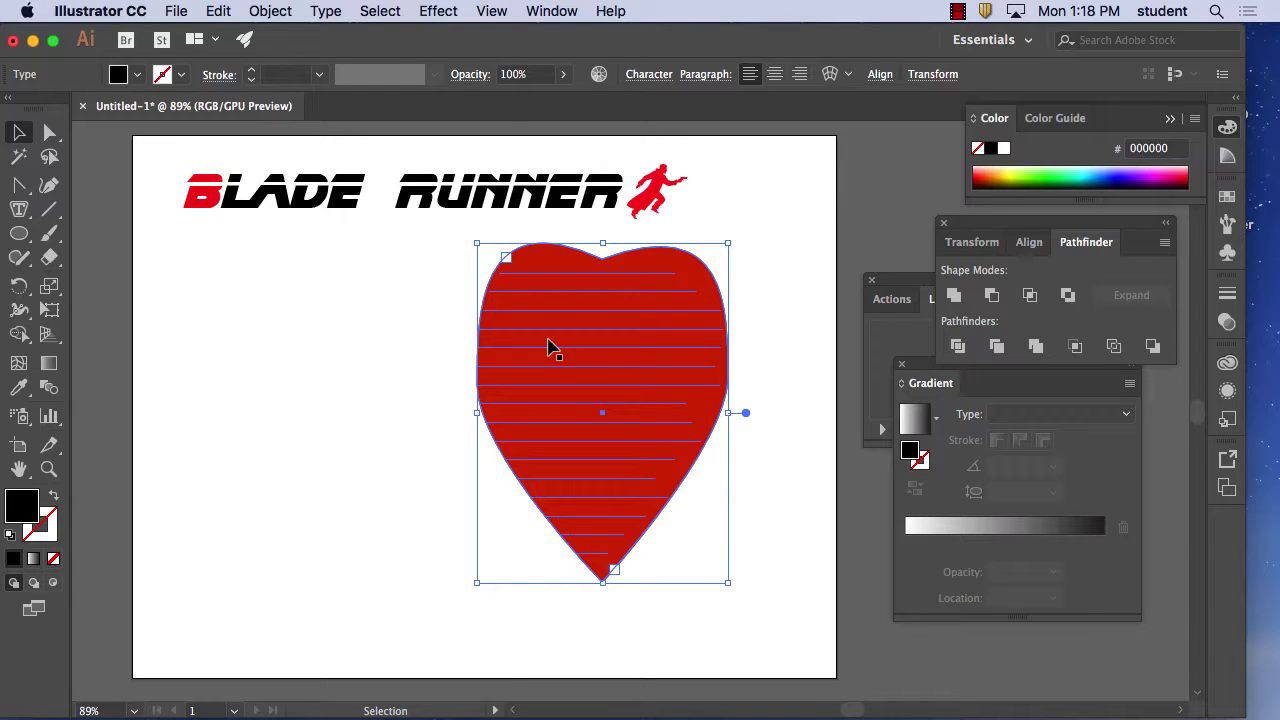
click(326, 11)
mouse_move(270, 11)
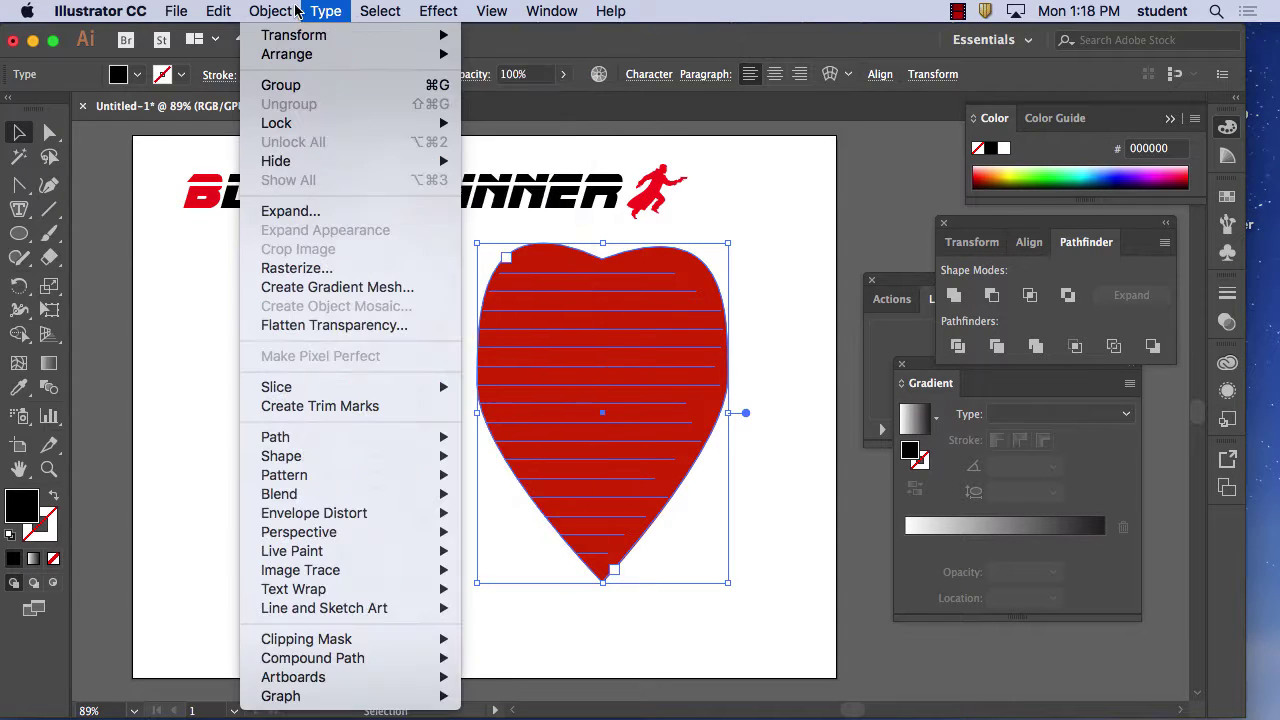
mouse_move(293, 54)
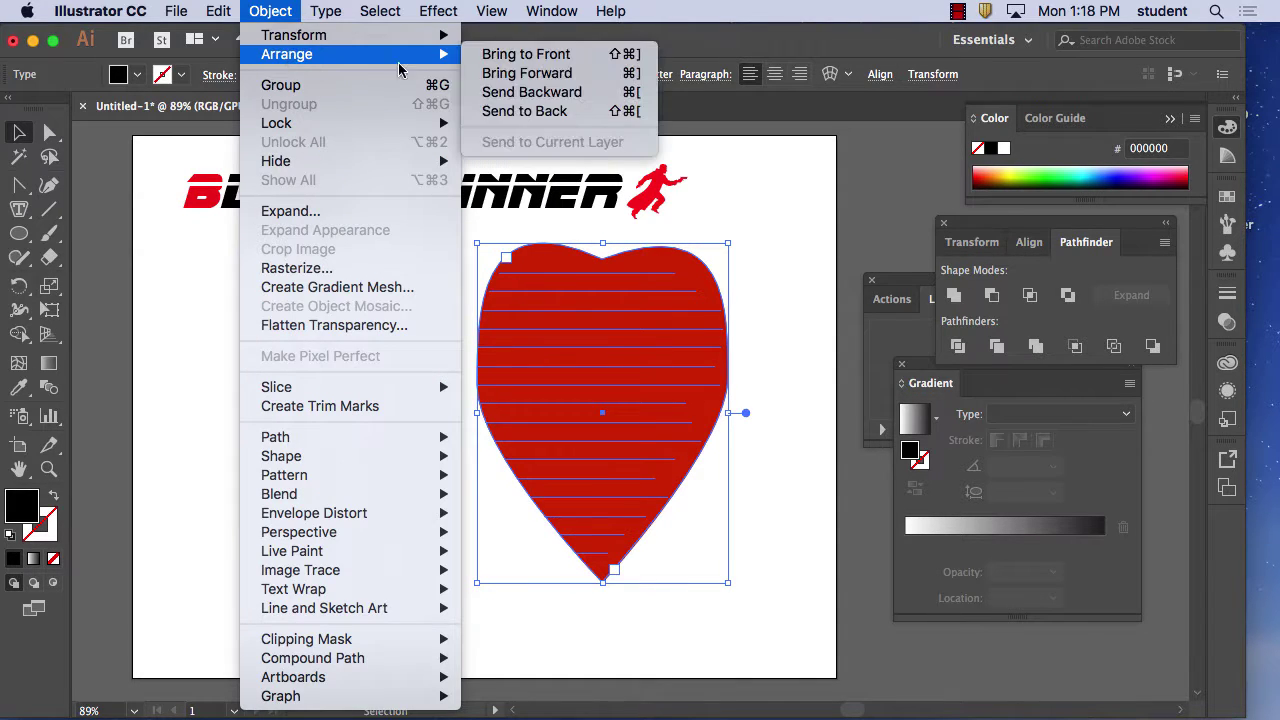
click(526, 55)
click(782, 274)
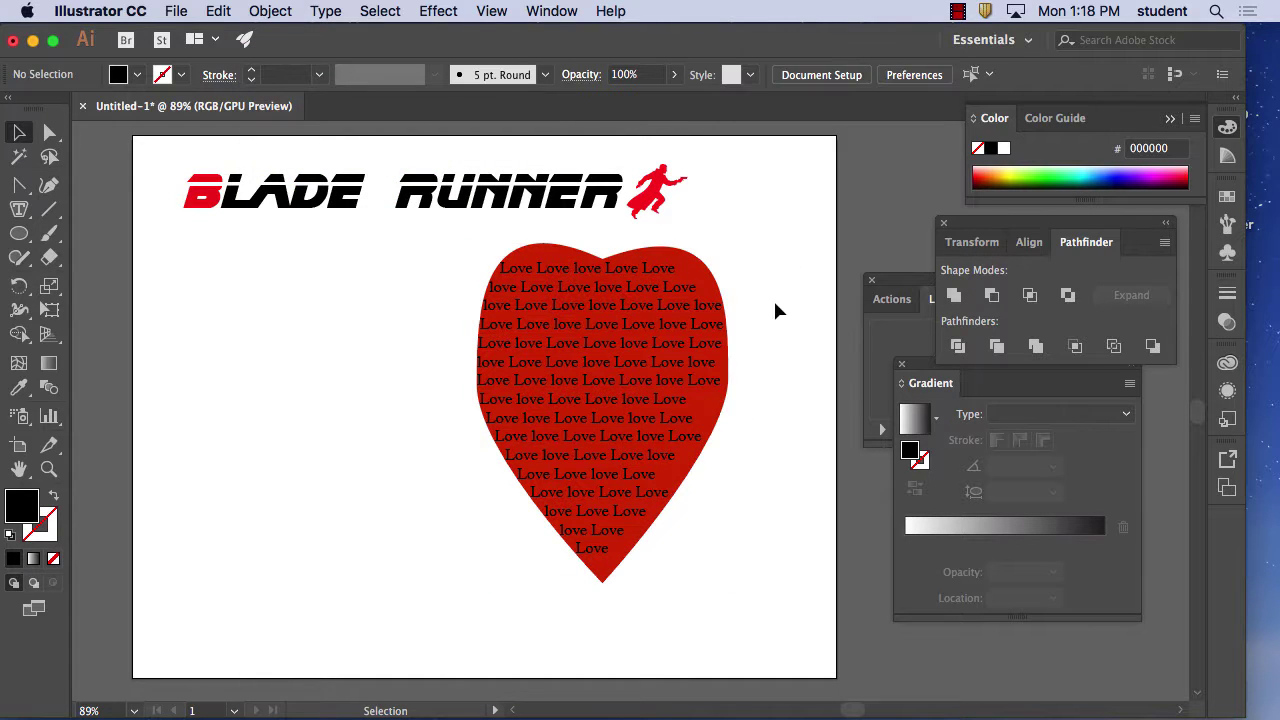
drag(637, 329, 347, 341)
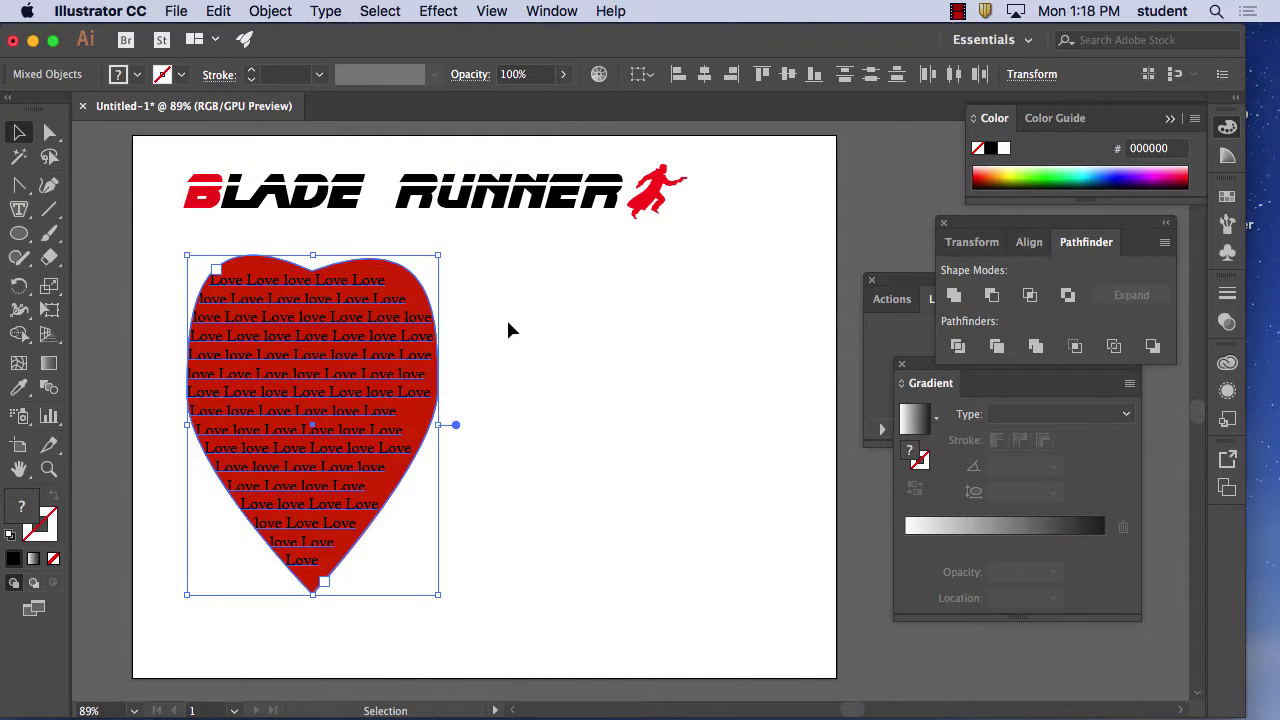
click(508, 330)
Step: Draw a black circle beside the heart and convert it into an area type frame with placeholder text
drag(19, 233, 113, 281)
drag(532, 305, 751, 529)
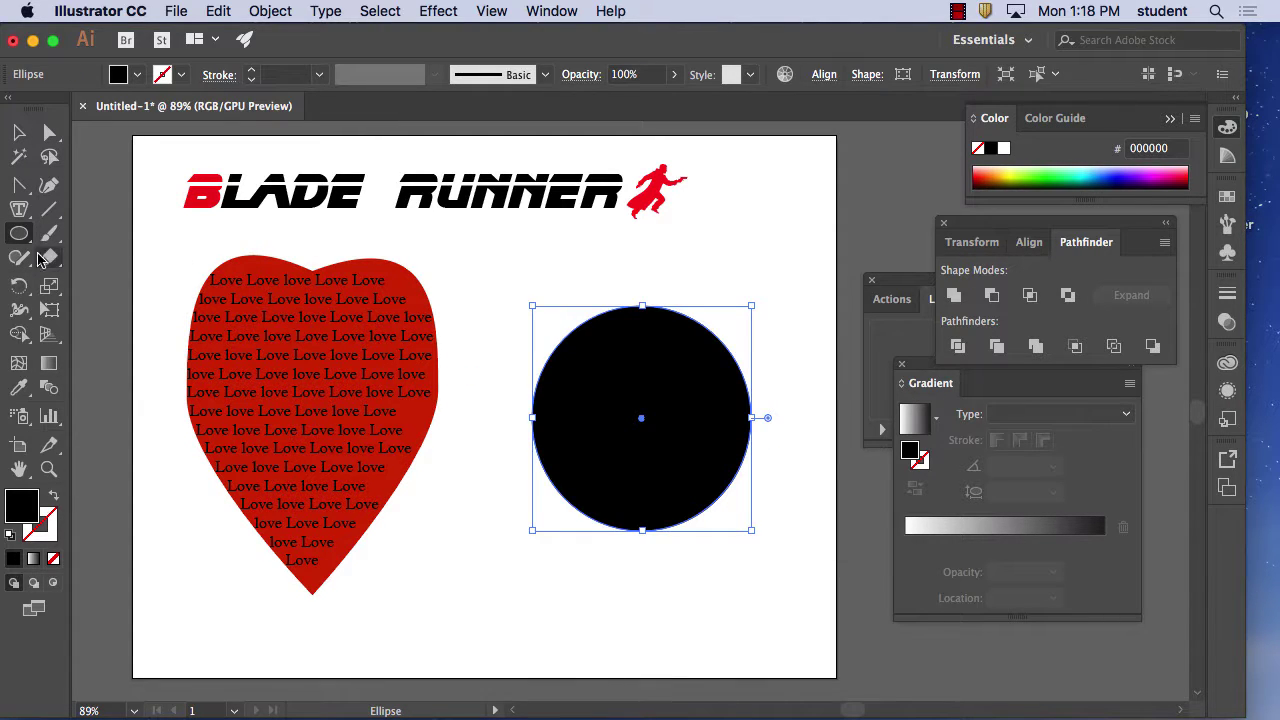
click(18, 208)
drag(18, 208, 165, 238)
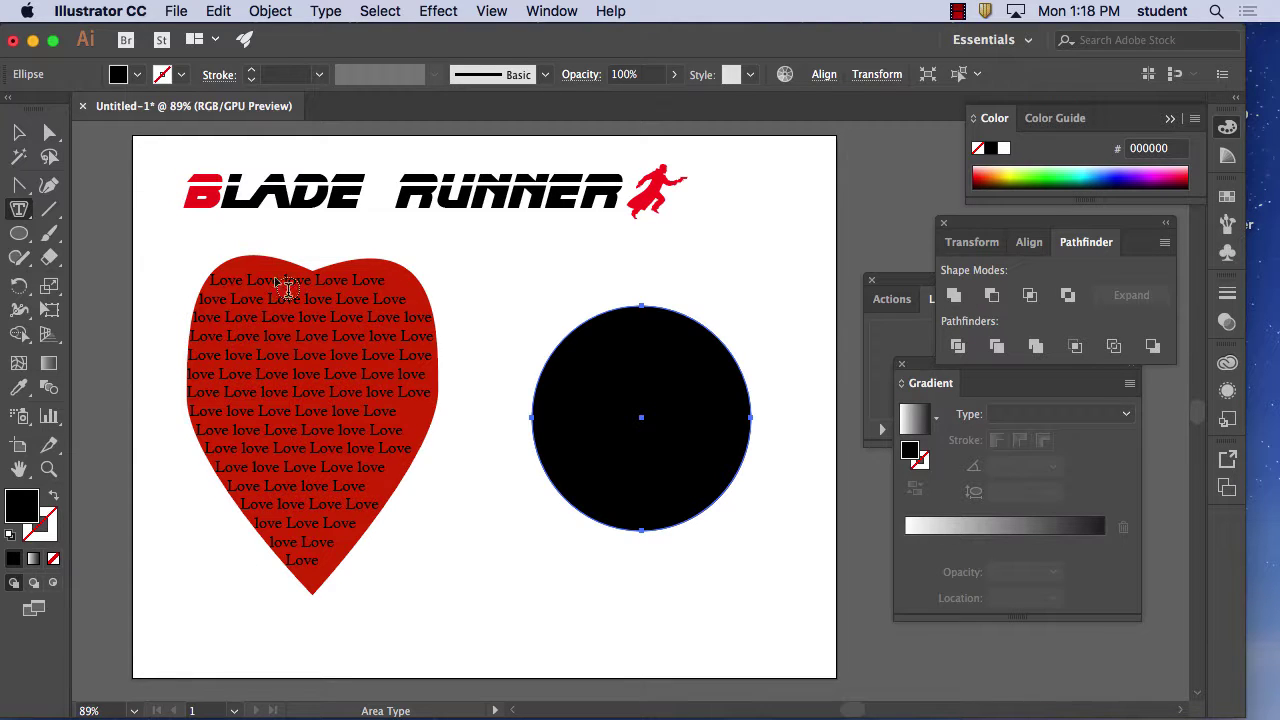
click(603, 369)
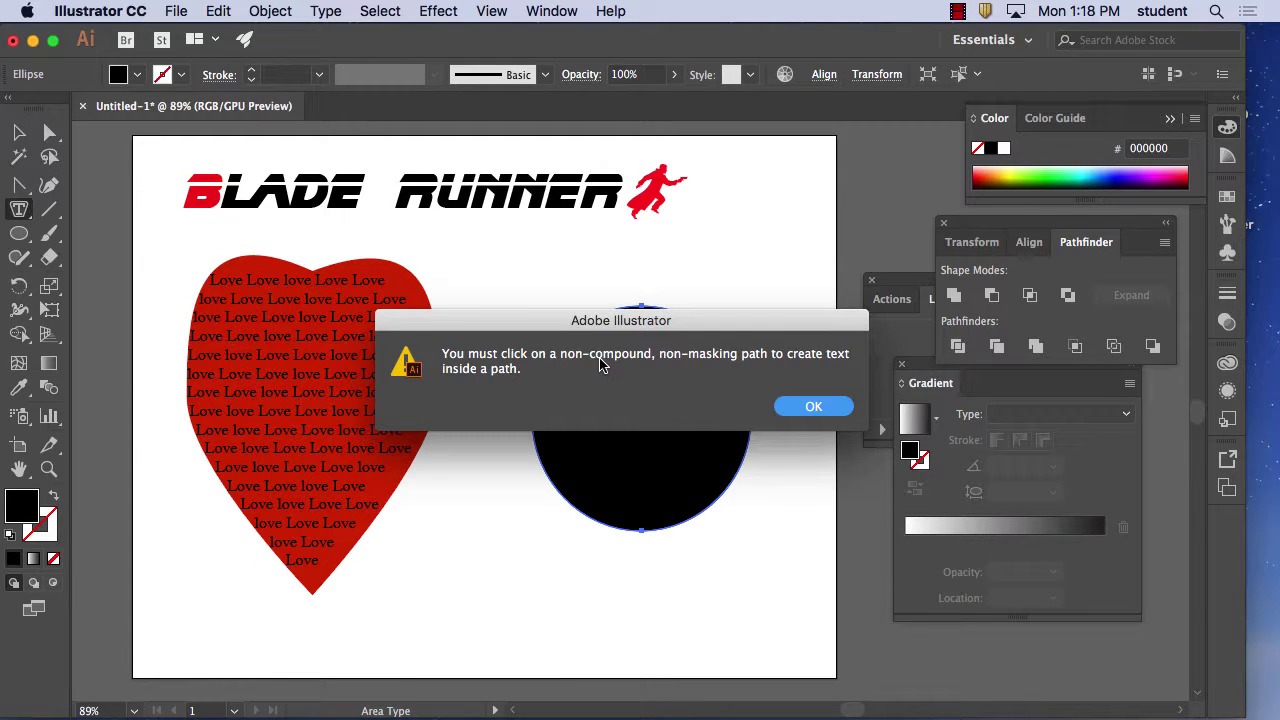
click(812, 406)
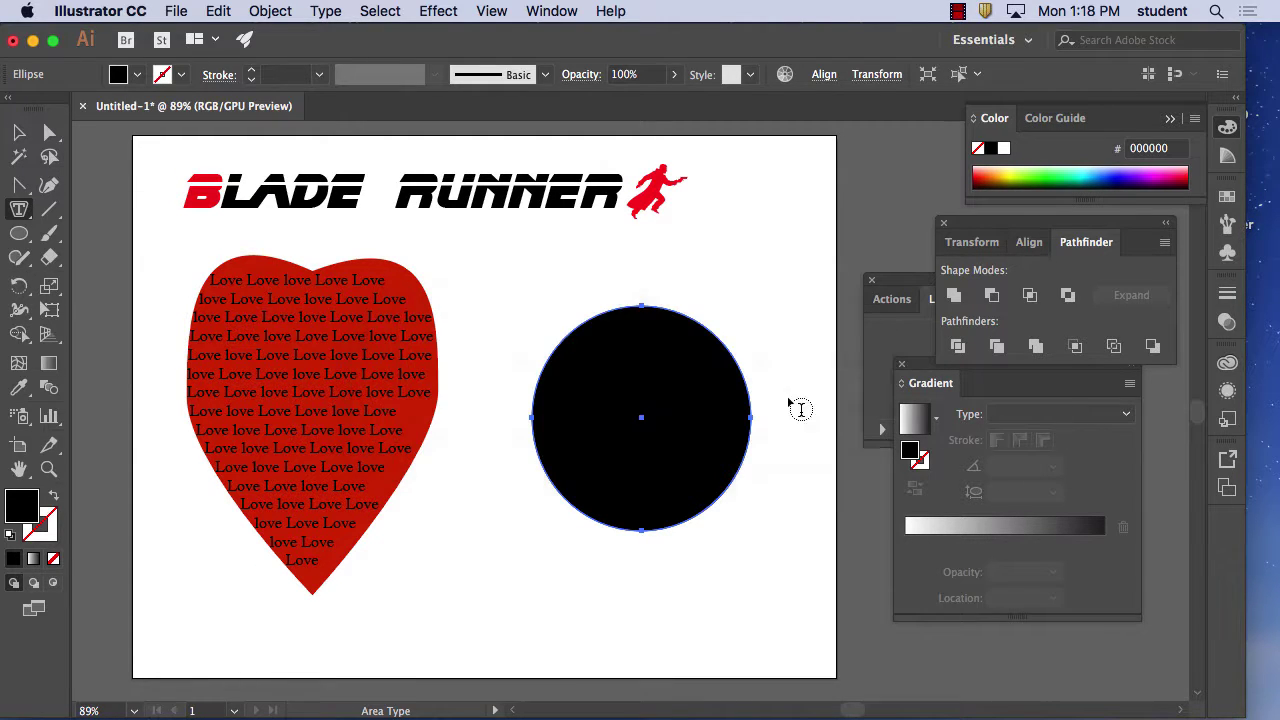
click(620, 321)
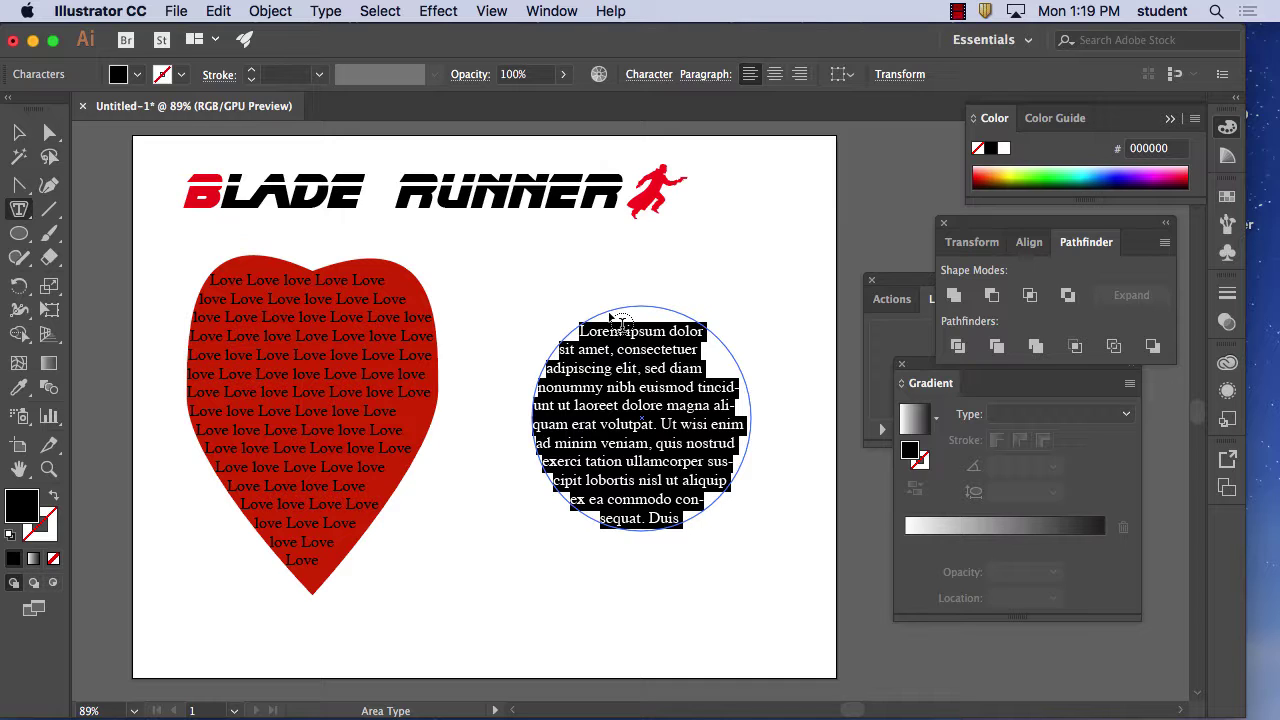
click(958, 12)
click(1020, 54)
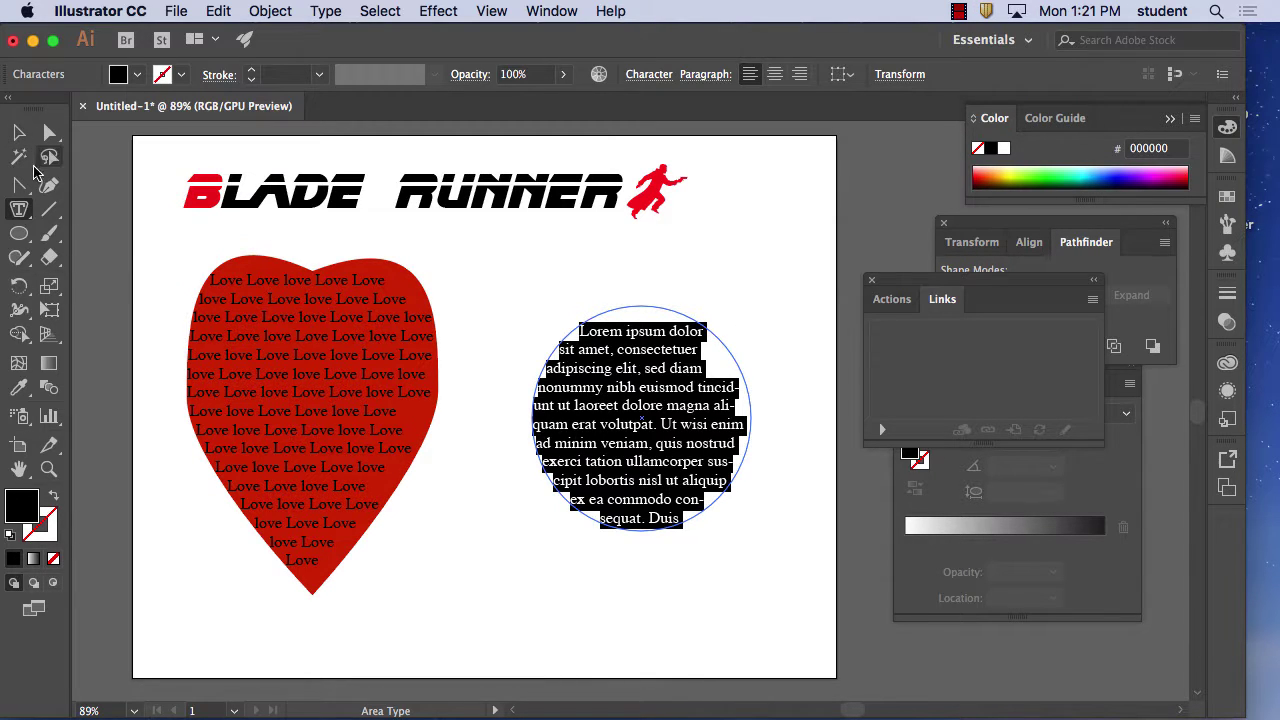
Step: Delete the text-filled red heart and the circular text frame, keeping only the heading and runner figure
click(18, 132)
key(super+a)
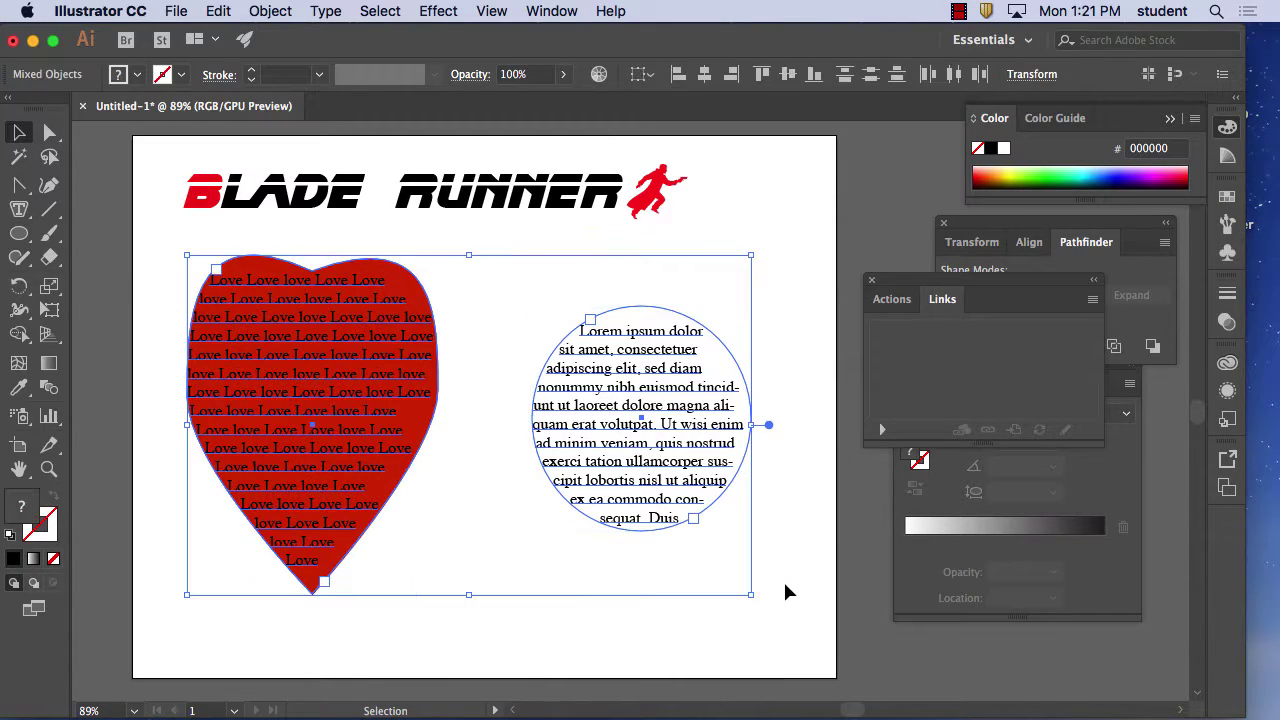
key(Delete)
click(20, 209)
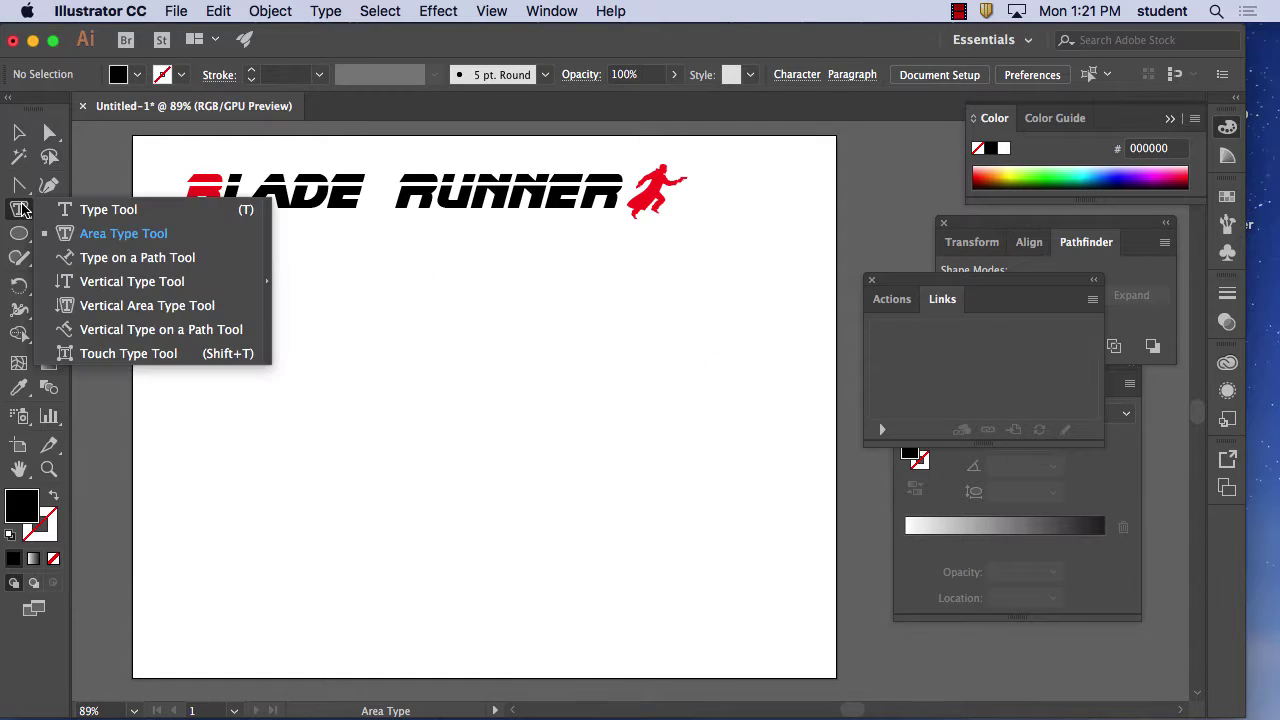
click(145, 258)
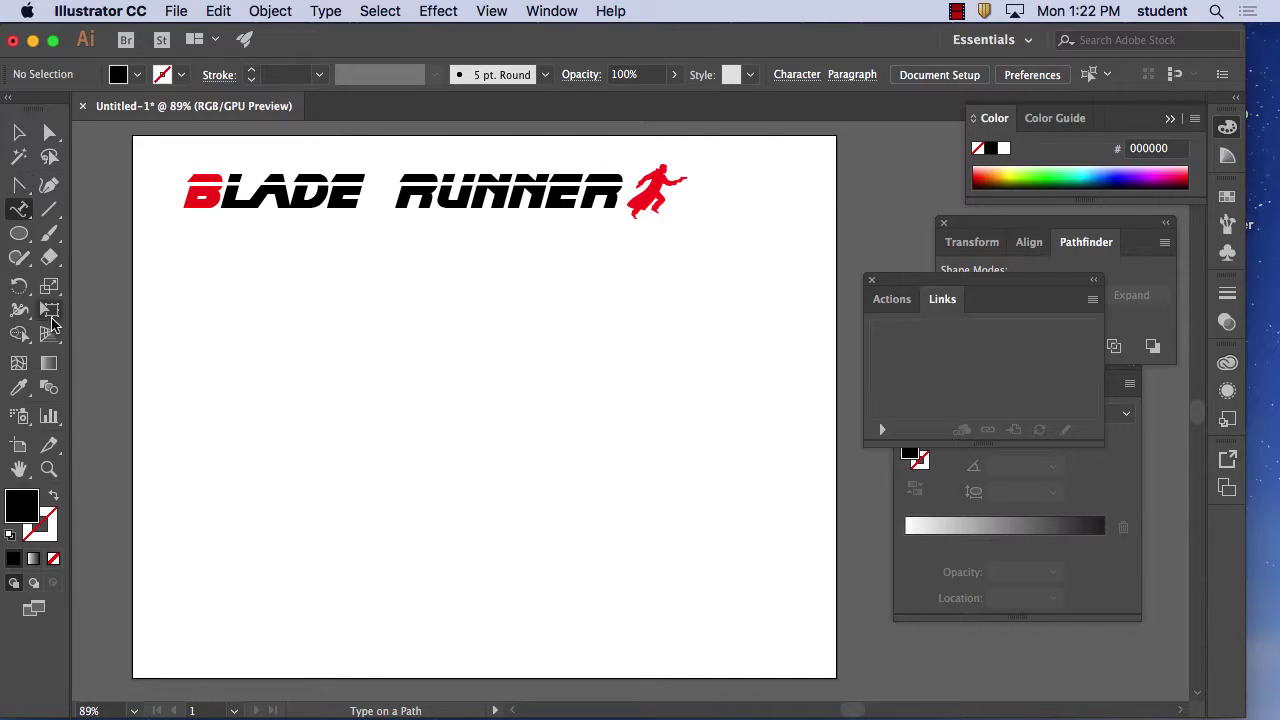
click(47, 186)
click(19, 186)
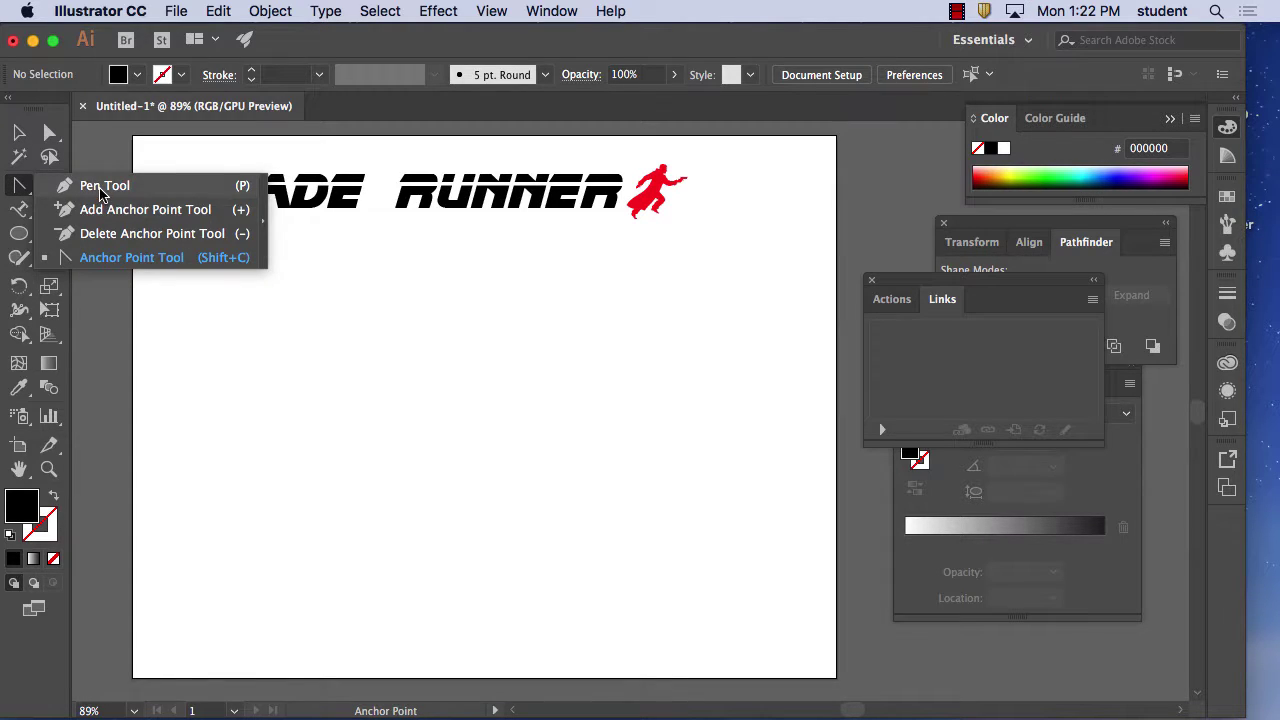
click(100, 190)
click(19, 212)
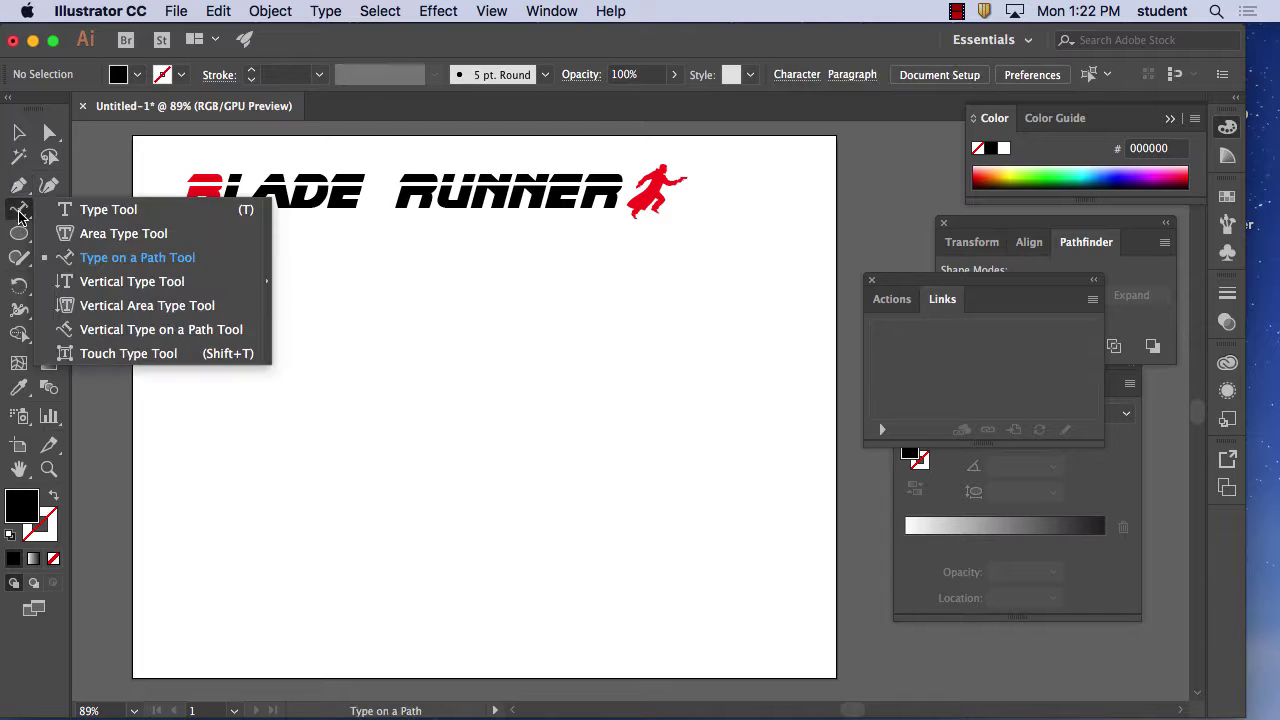
click(47, 210)
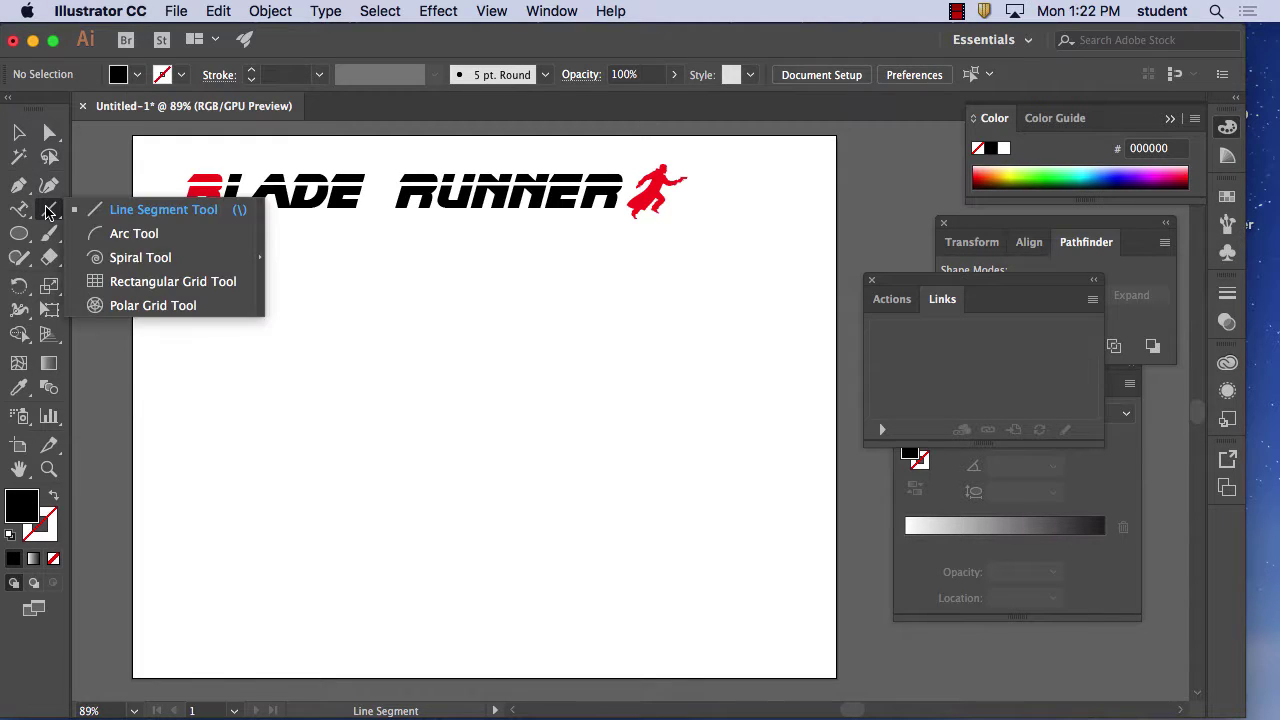
click(49, 186)
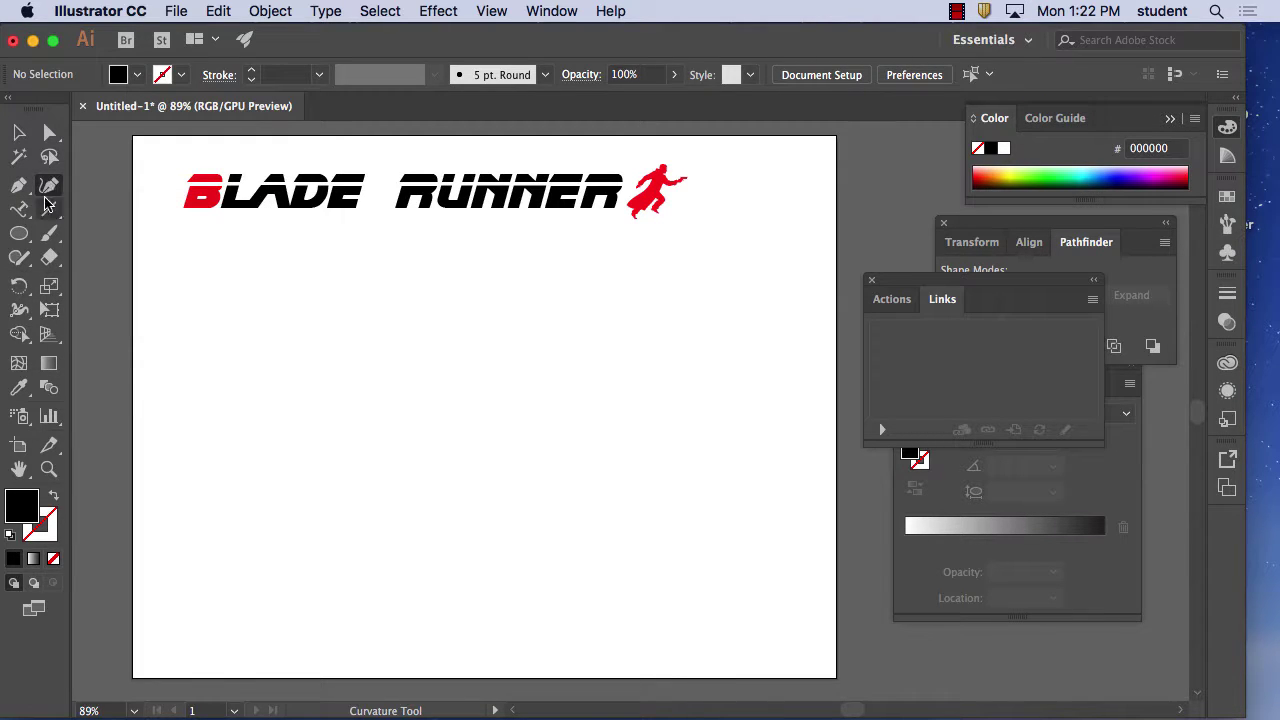
click(49, 233)
click(19, 233)
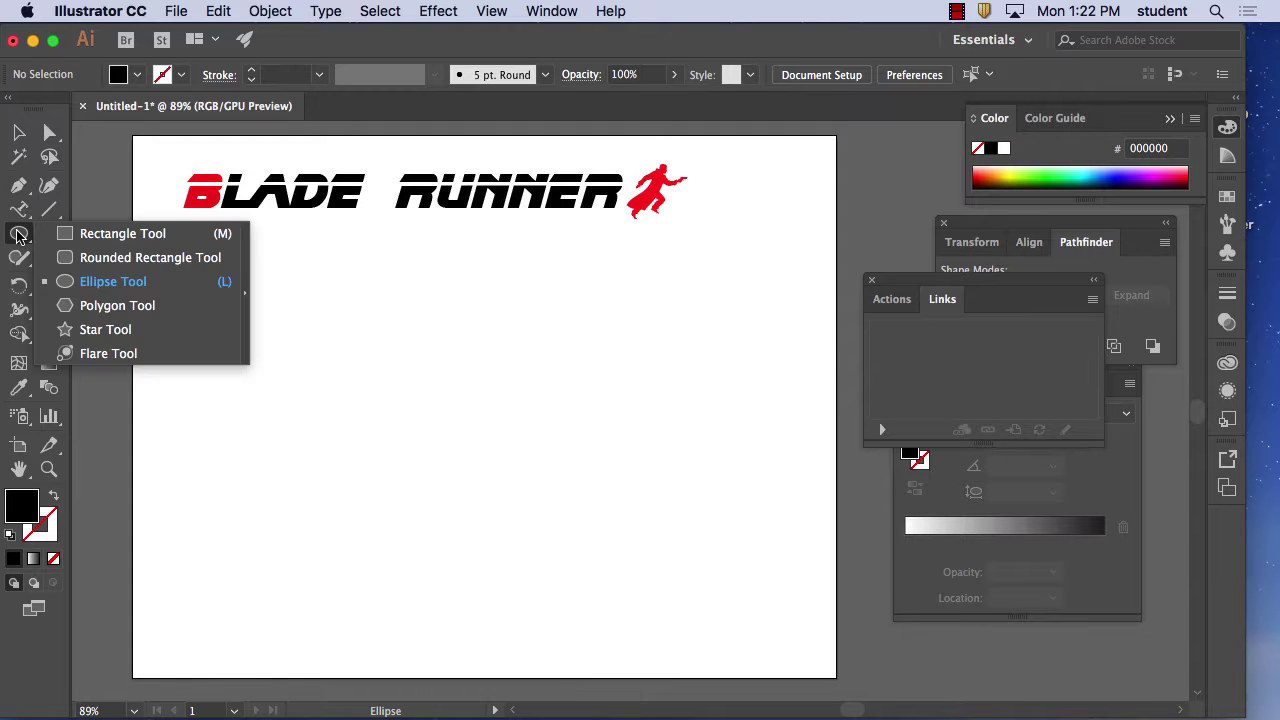
Step: Draw a freehand wavy path with three humps across the middle of the artboard using the Pencil tool
click(19, 257)
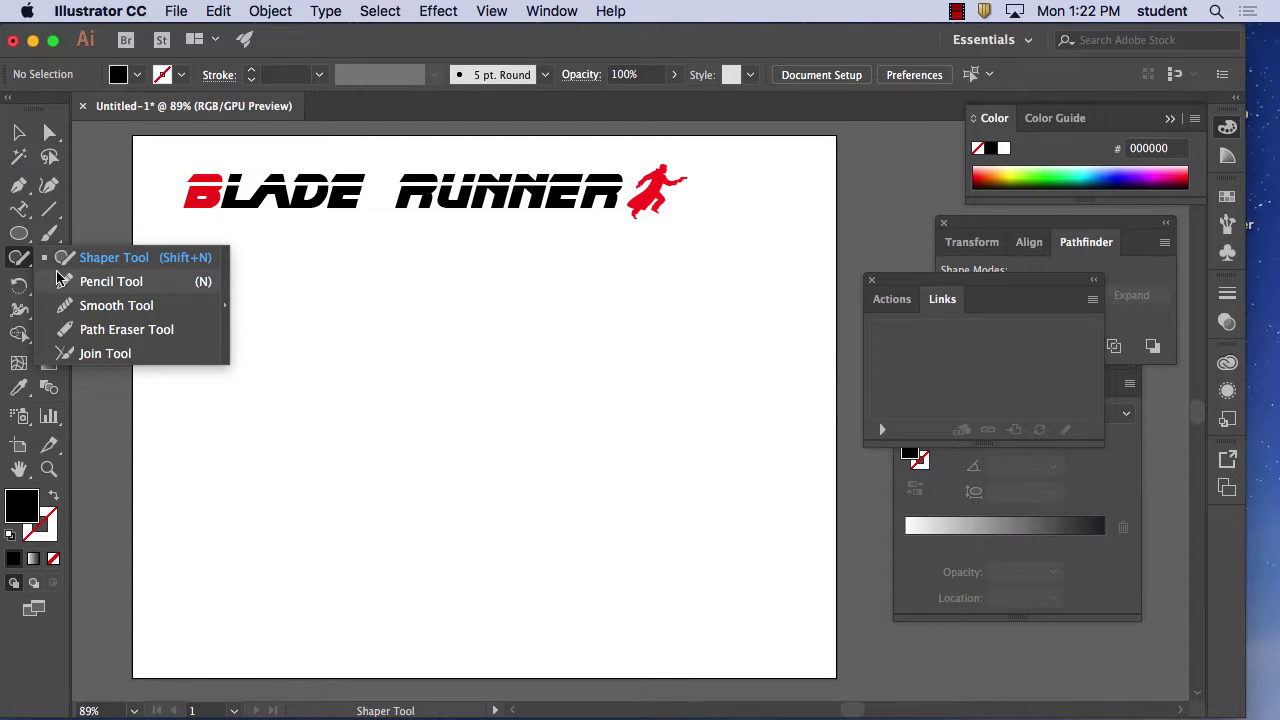
click(112, 281)
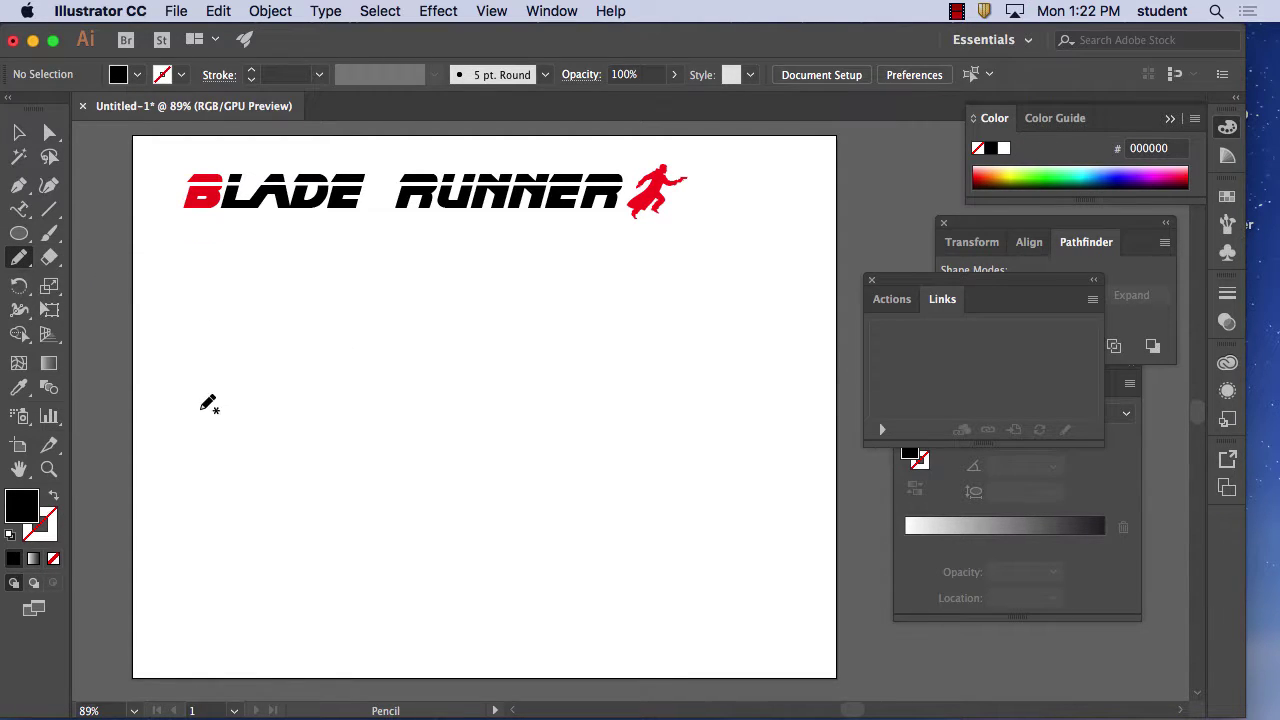
mouse_move(189, 423)
mouse_down()
mouse_move(241, 370)
mouse_move(268, 371)
mouse_move(351, 420)
mouse_move(488, 368)
mouse_move(543, 409)
mouse_move(583, 409)
mouse_move(716, 333)
mouse_move(745, 339)
mouse_move(822, 396)
mouse_up()
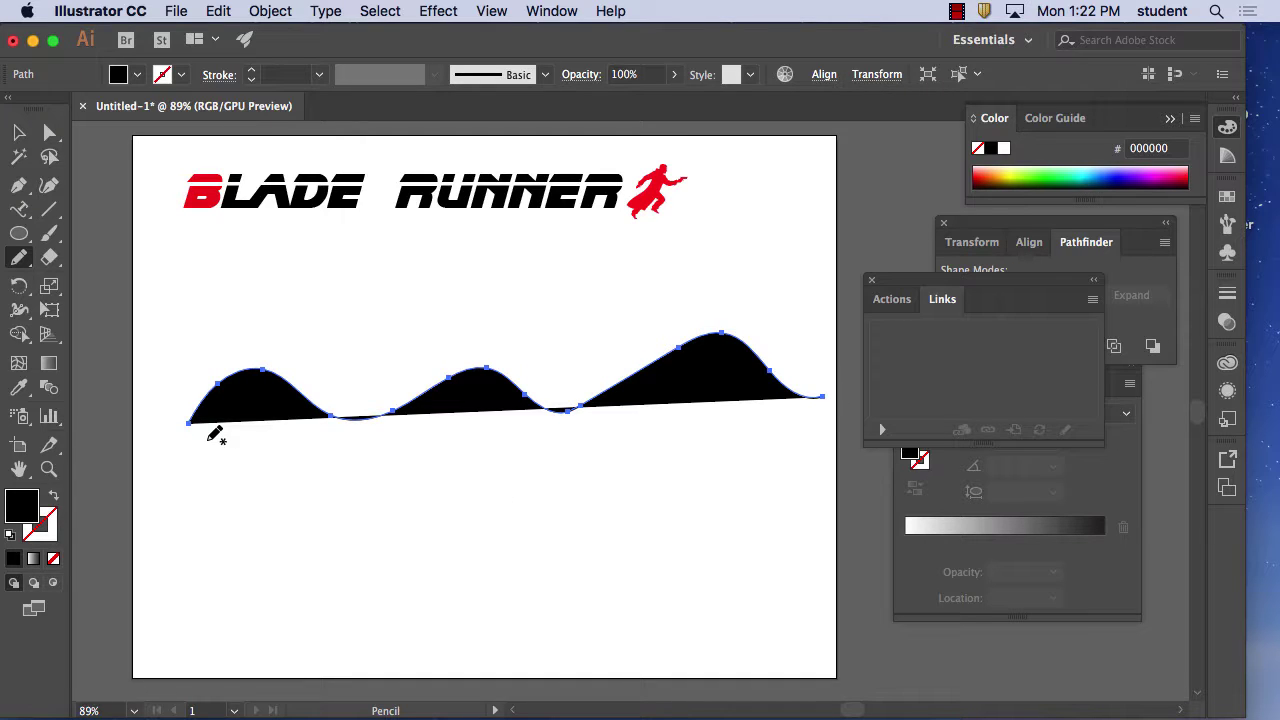
Step: Place type along the wavy path and replace its placeholder text with "I love waves" followed by filler letters
click(15, 218)
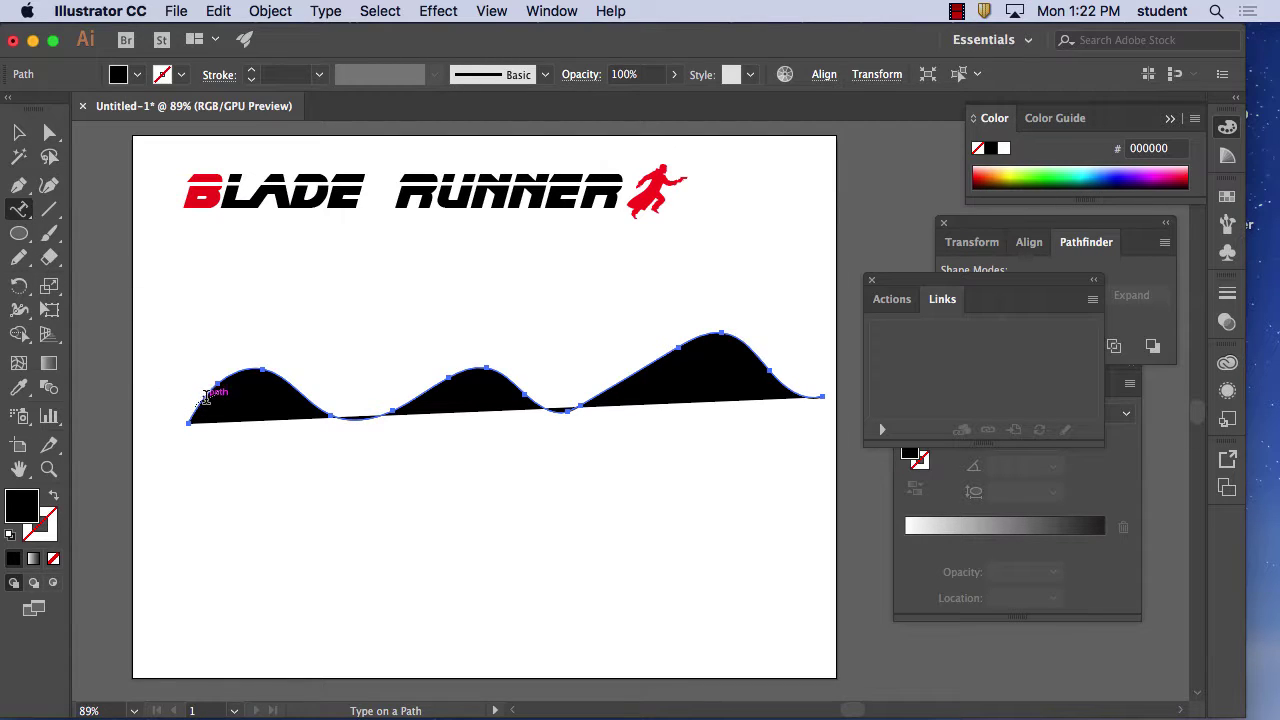
click(205, 395)
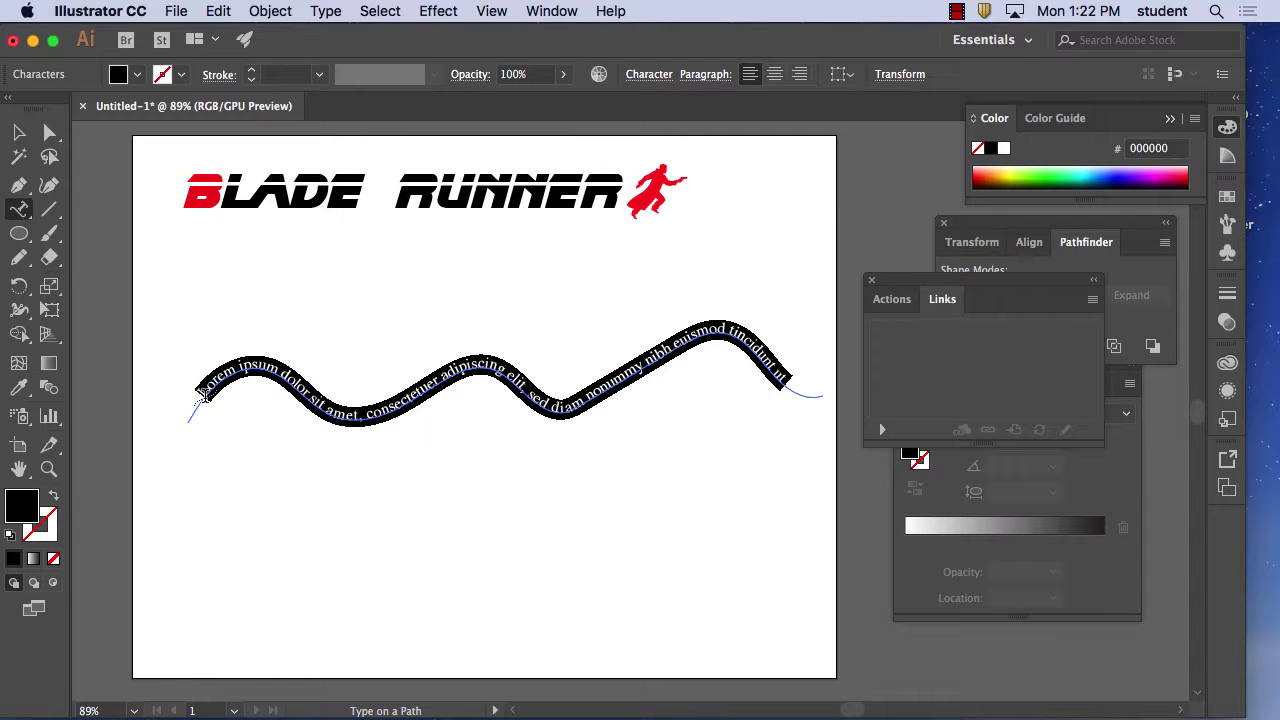
key(BackSpace)
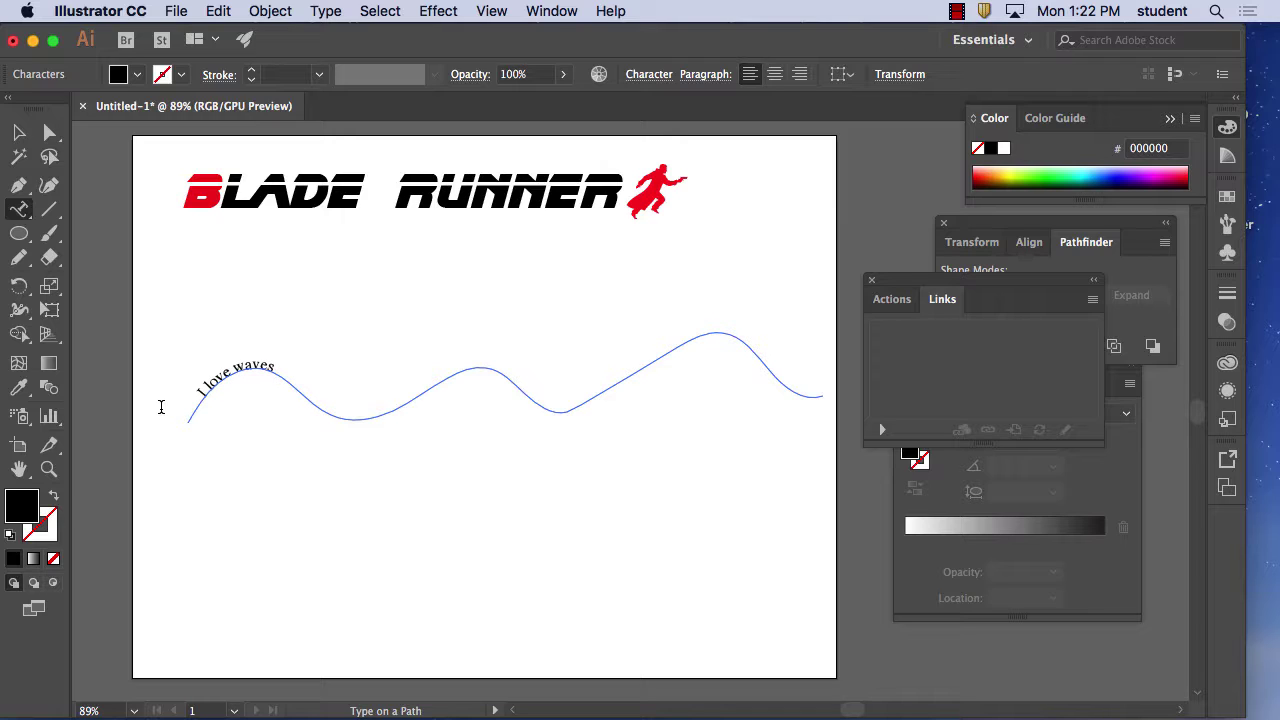
text(I love waves hf hiofewhnofn eiowhnfiowh fioewhiofhewiofhioewh fioewh foiehwofihweiofhwohefo)
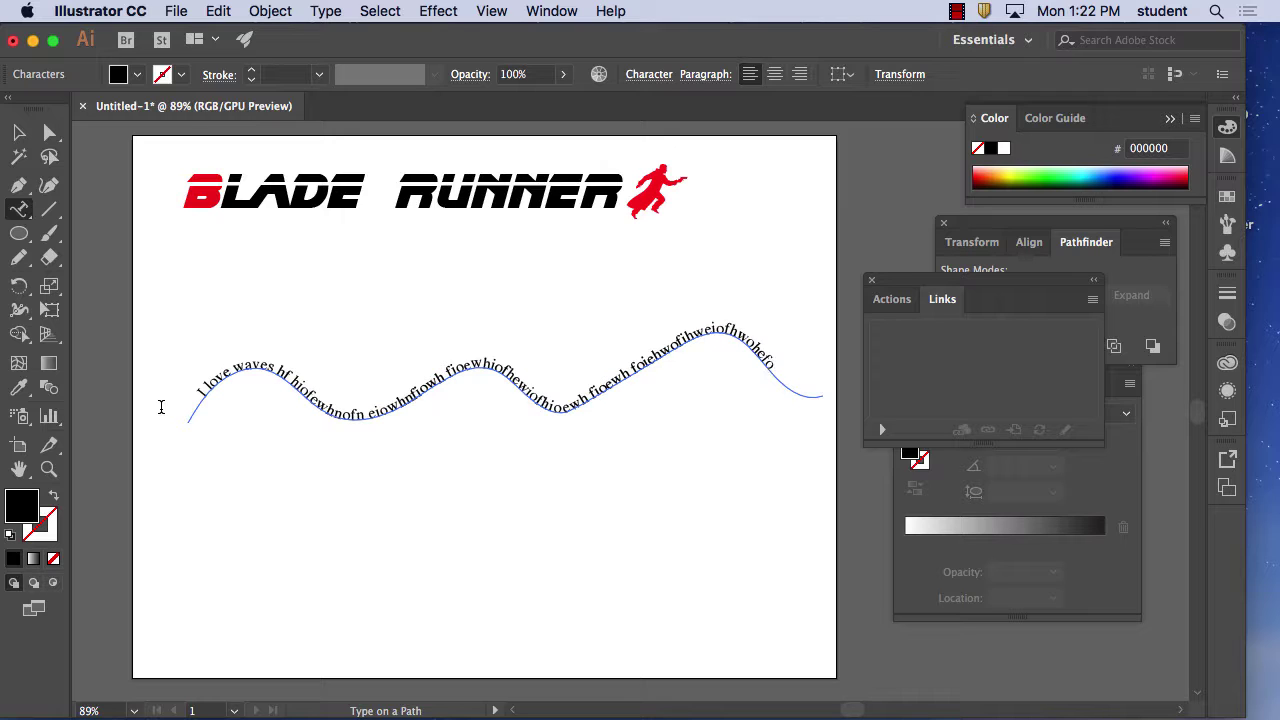
Step: Set all of the text on the wavy path to 36 pt
drag(774, 362, 146, 360)
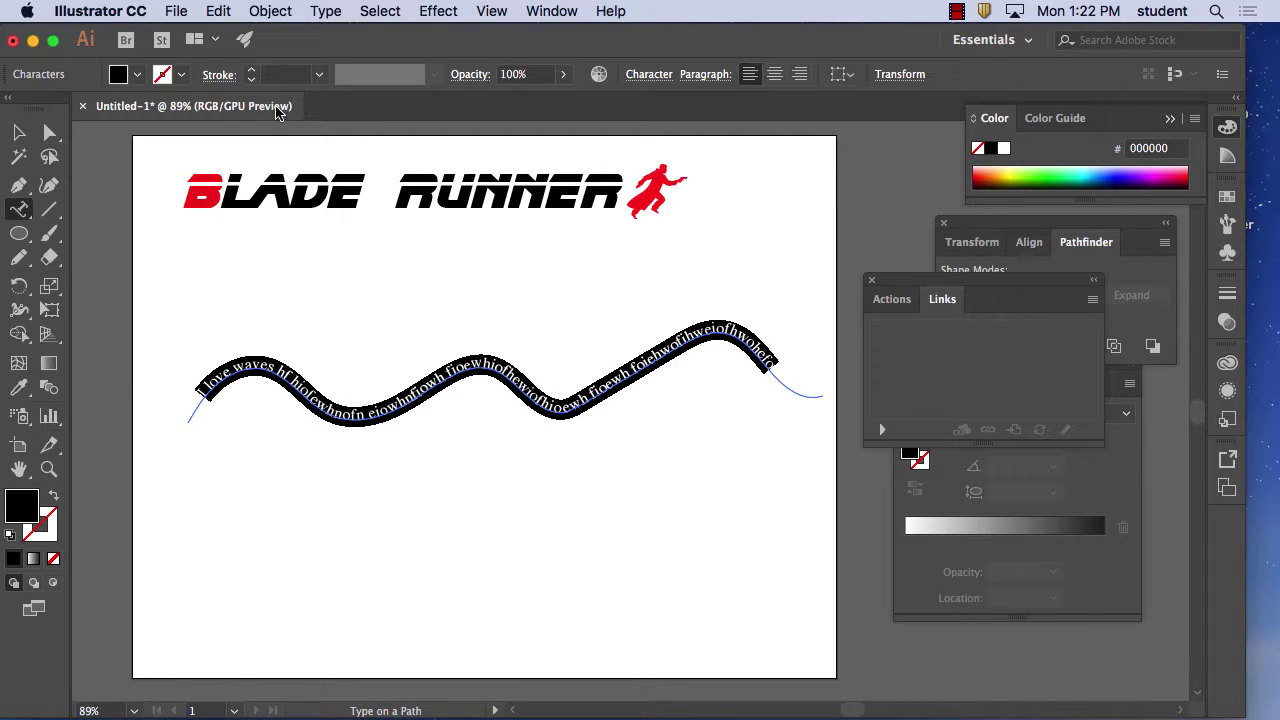
click(653, 75)
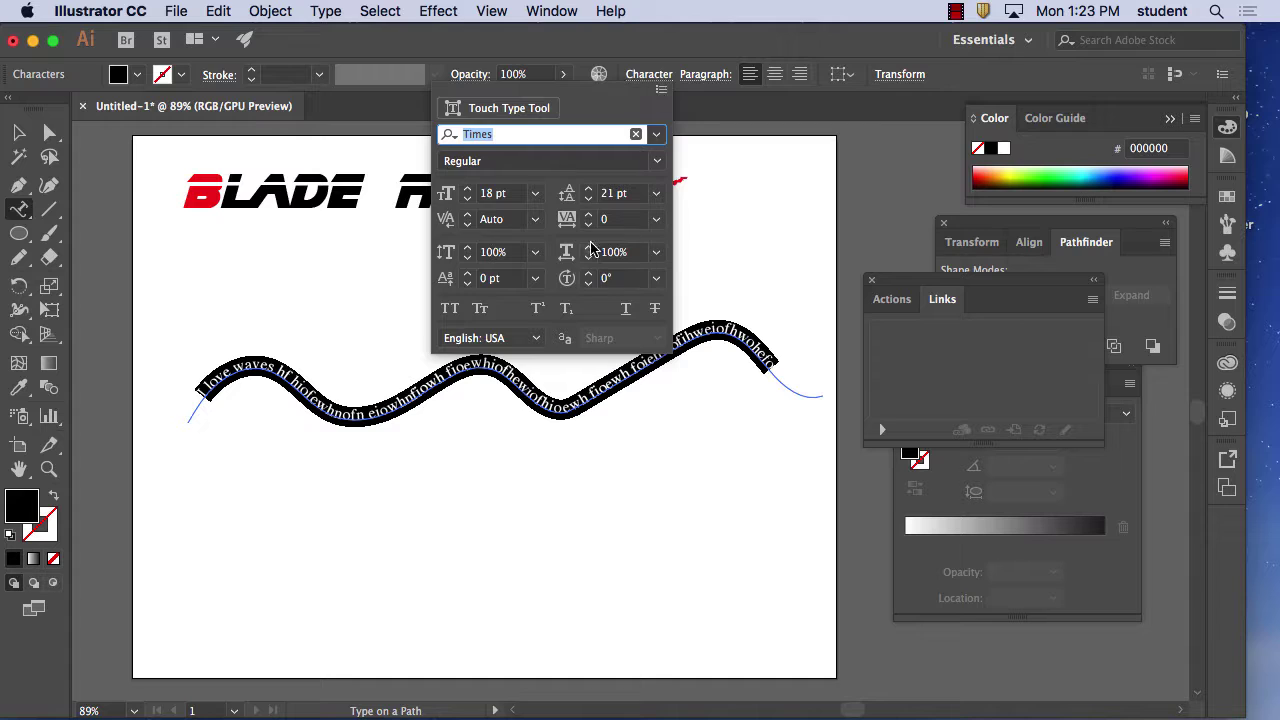
click(537, 194)
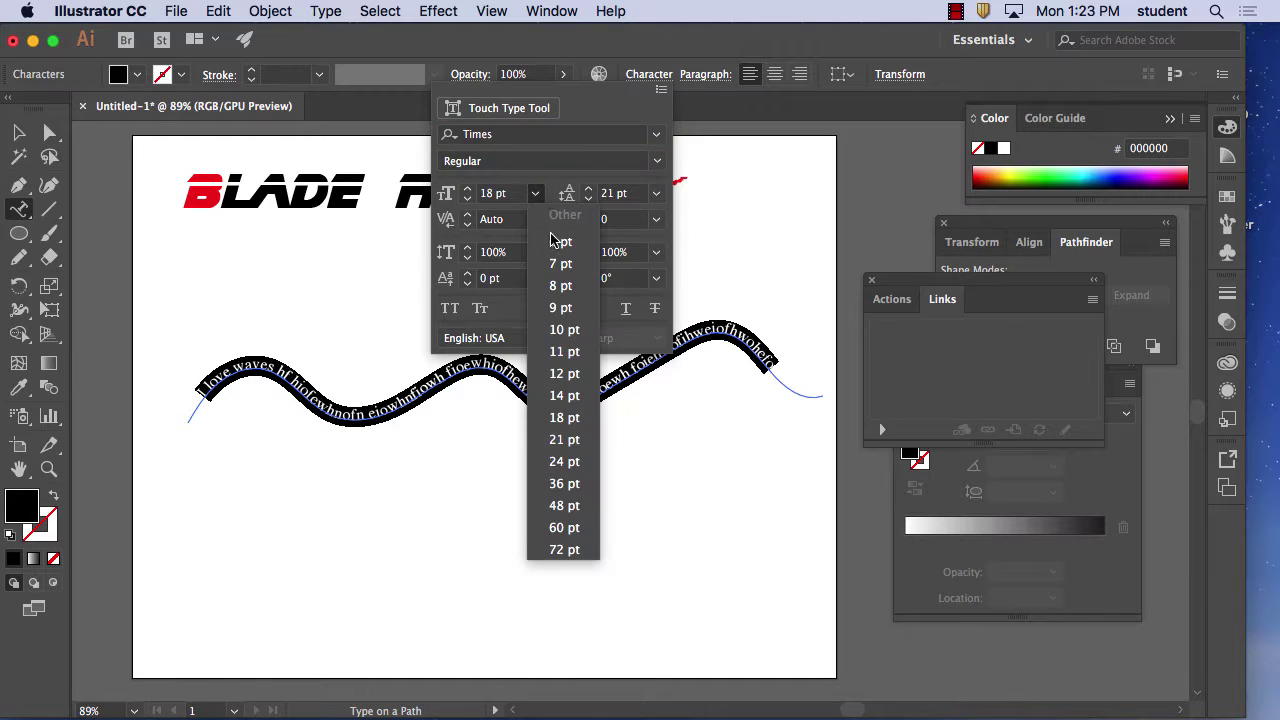
click(563, 490)
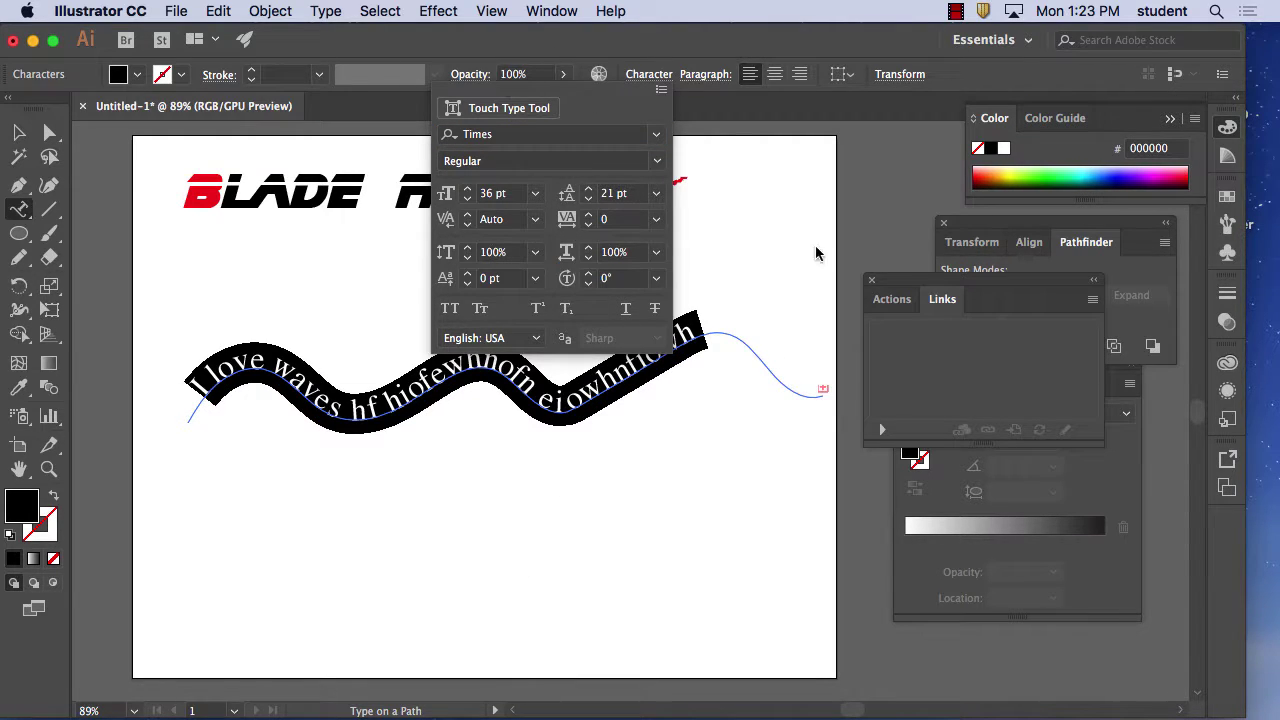
click(826, 390)
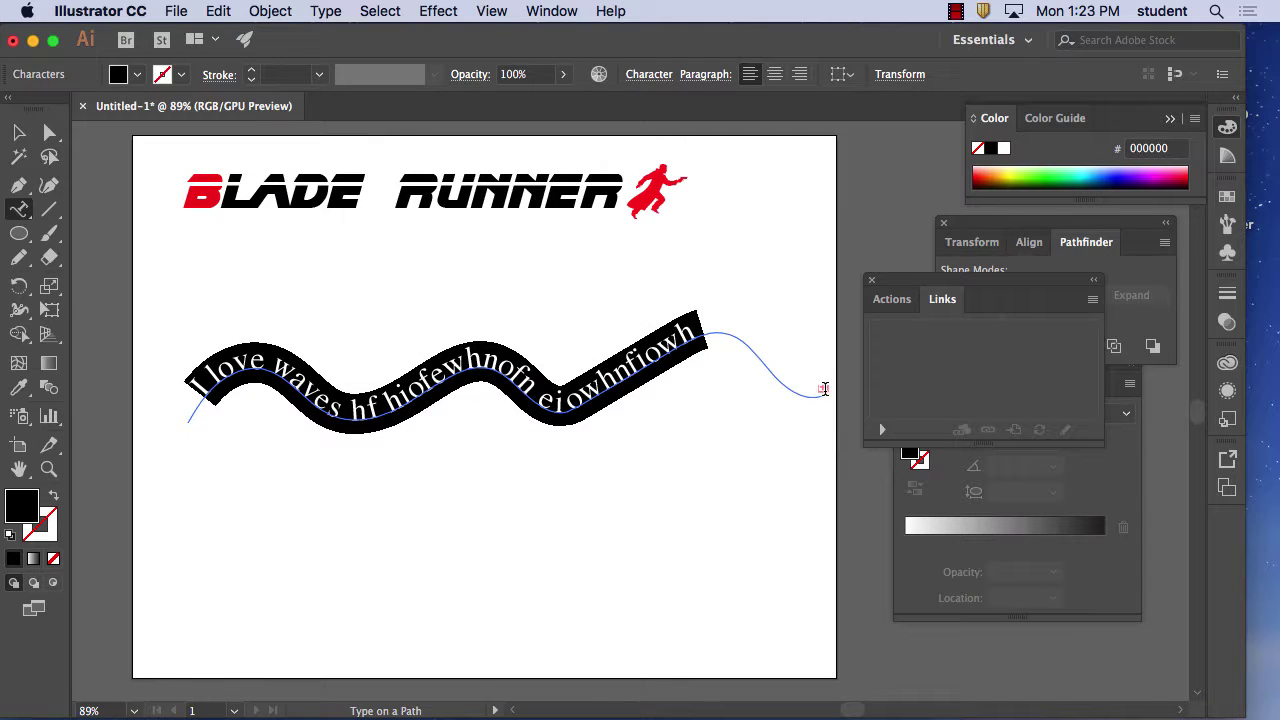
Step: Continue the overflowing text on a second linked wavy path and move it close beneath the first line
click(18, 132)
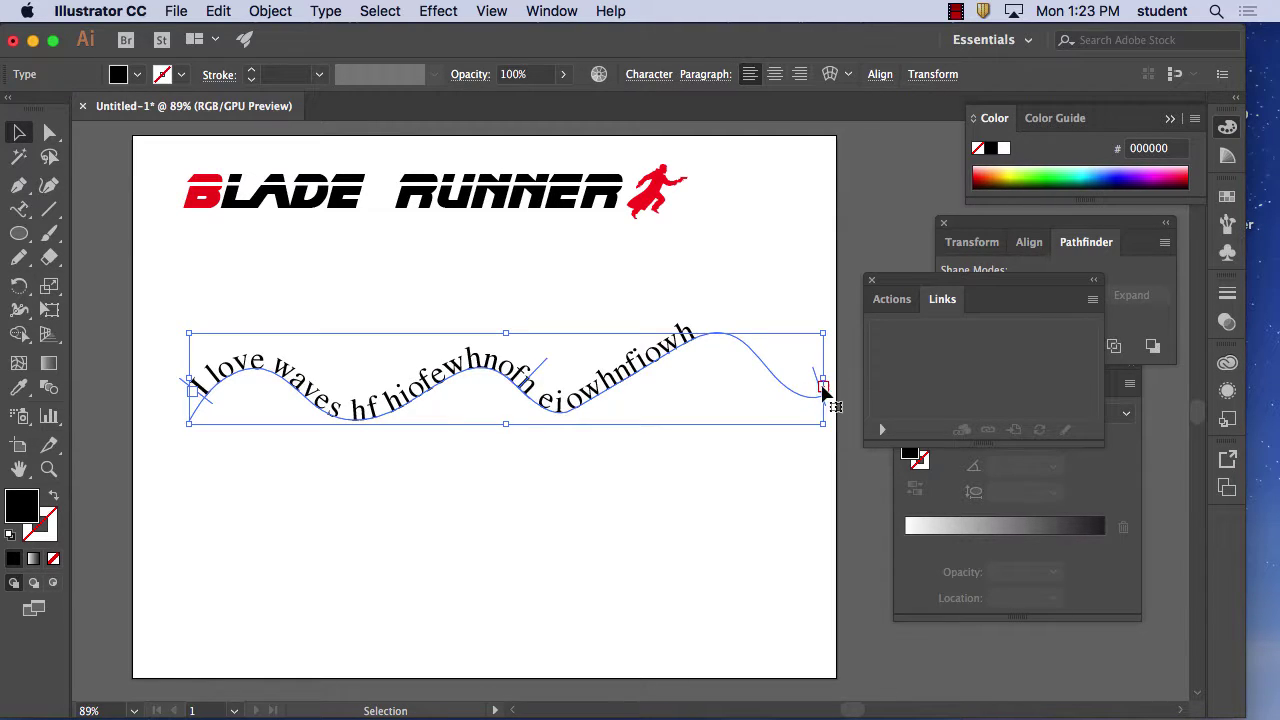
key(t)
key(super+z)
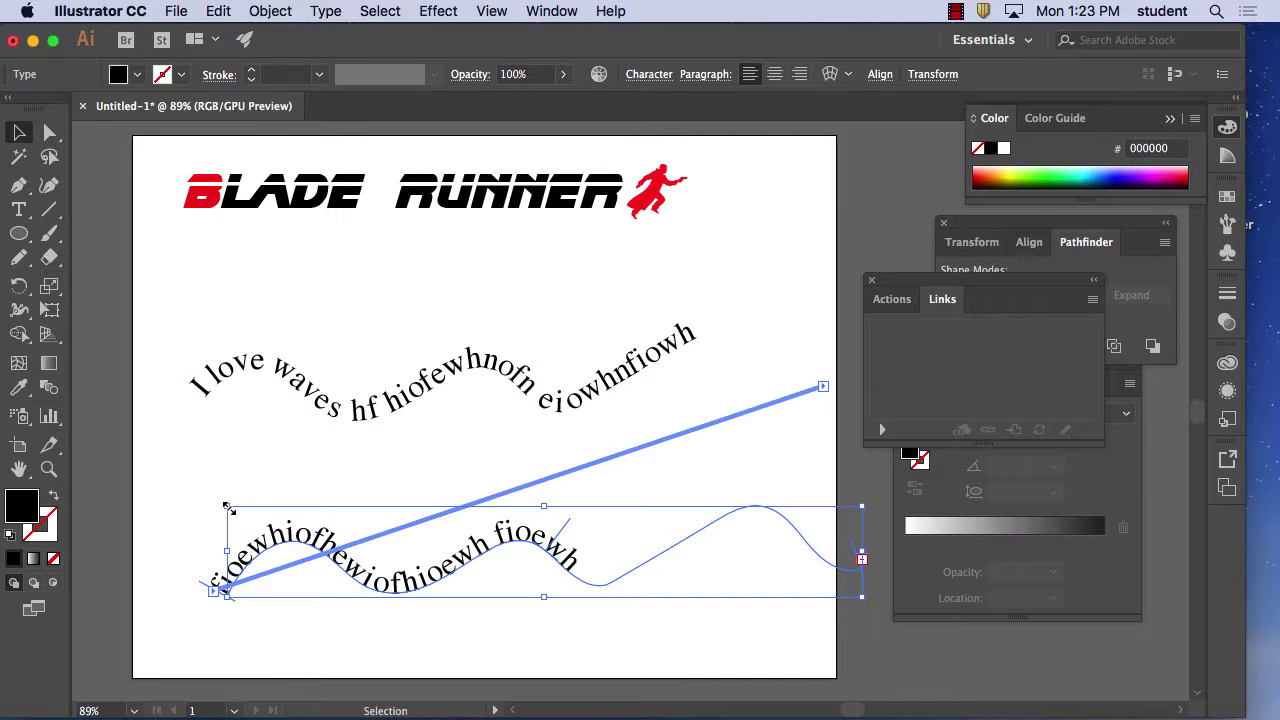
click(650, 616)
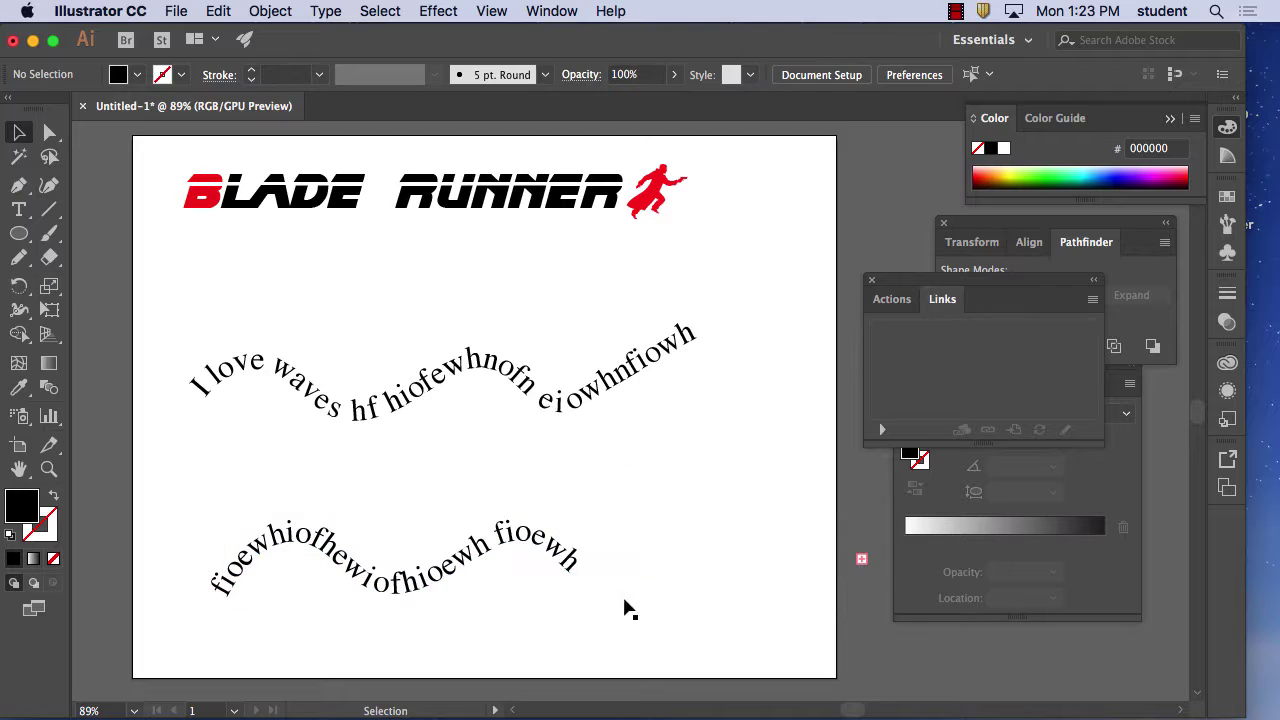
drag(562, 548, 516, 474)
click(518, 628)
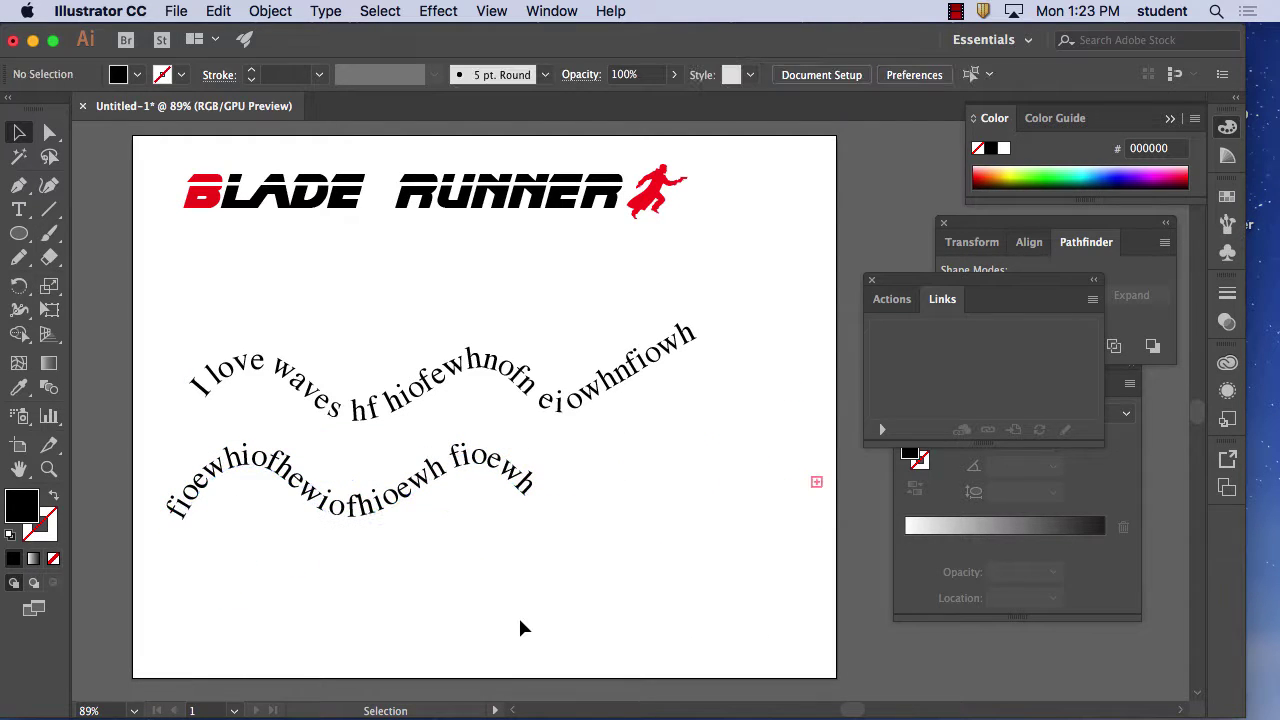
Step: Delete both linked wavy text lines and draw a large black circle in their place below the heading
click(816, 486)
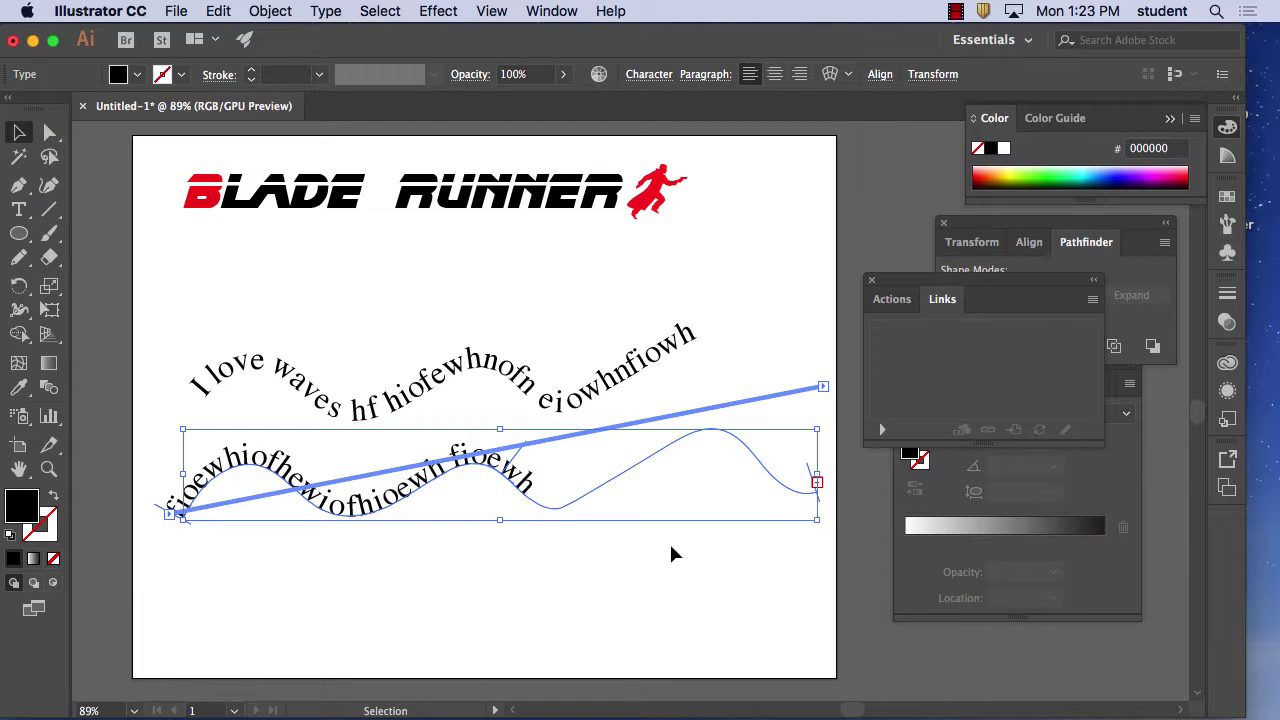
click(497, 566)
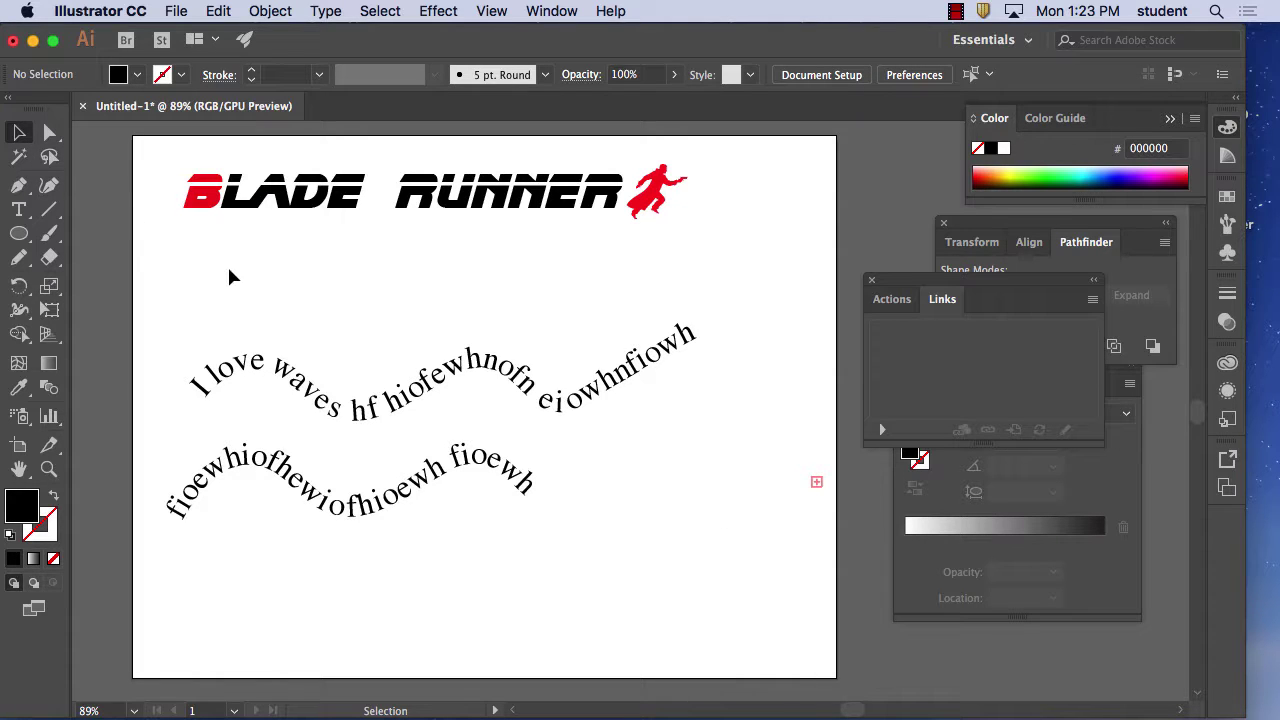
drag(243, 320, 466, 528)
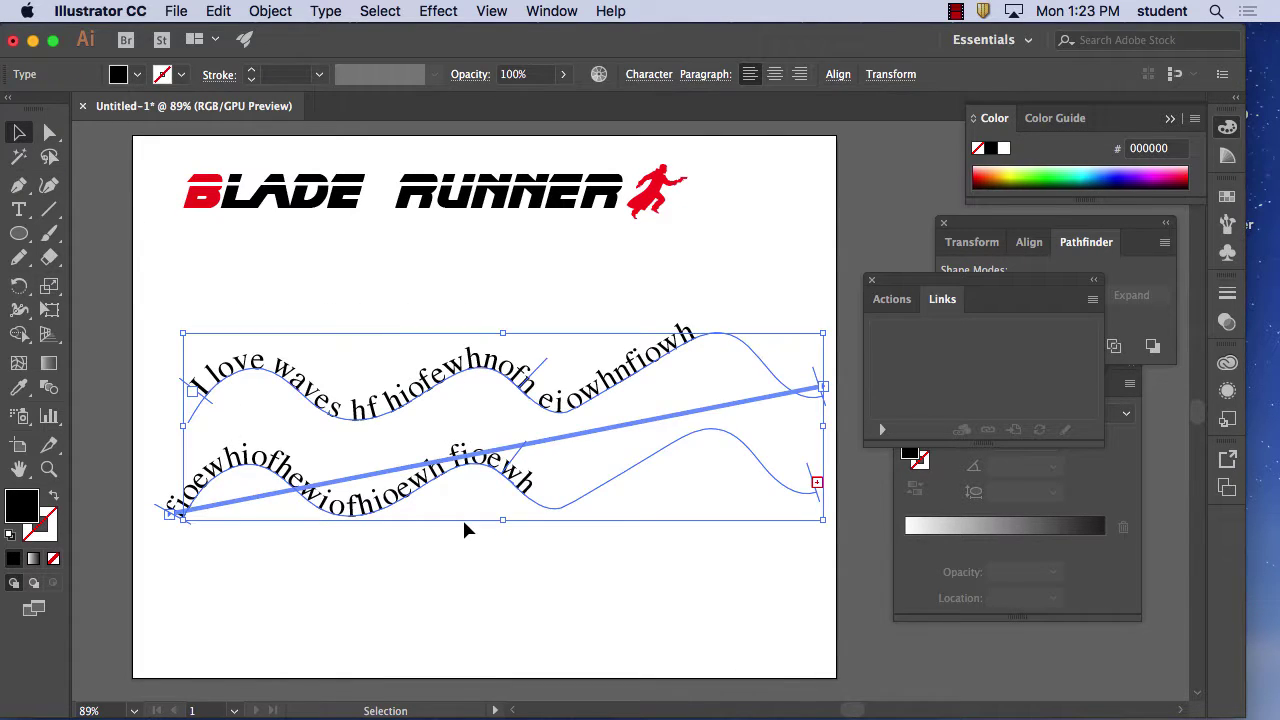
key(Delete)
click(19, 233)
drag(298, 306, 581, 588)
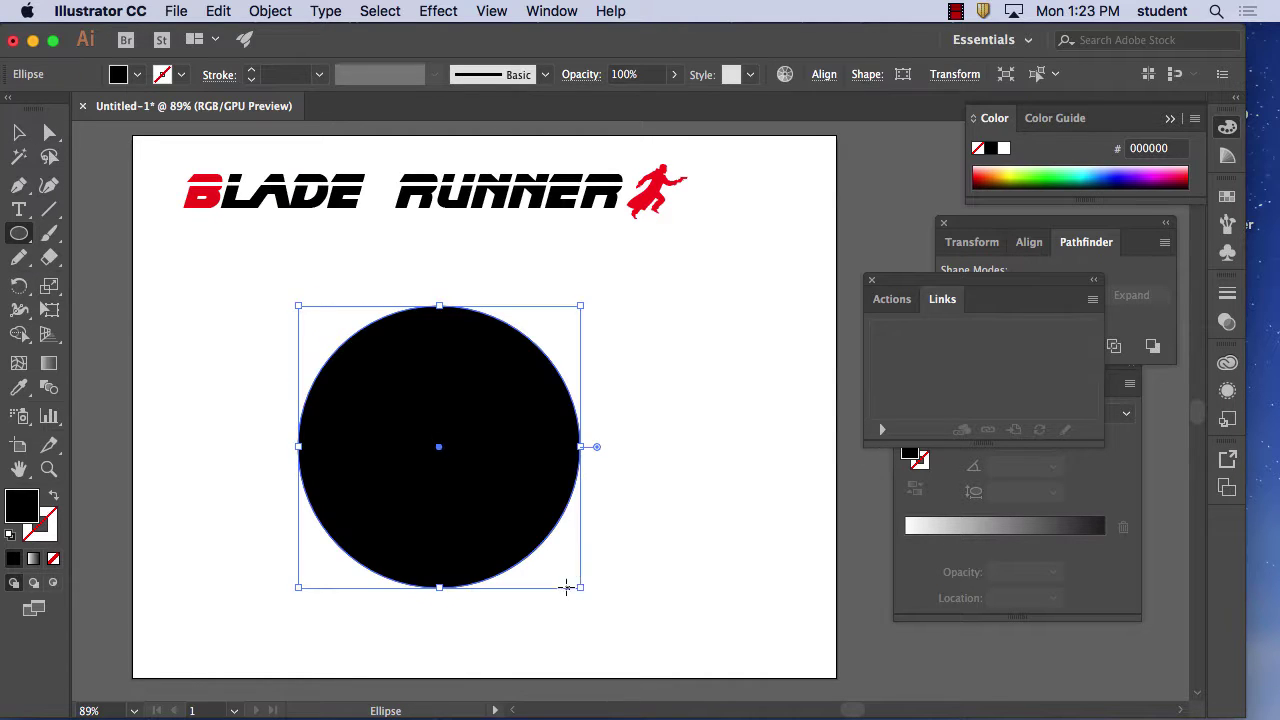
click(19, 209)
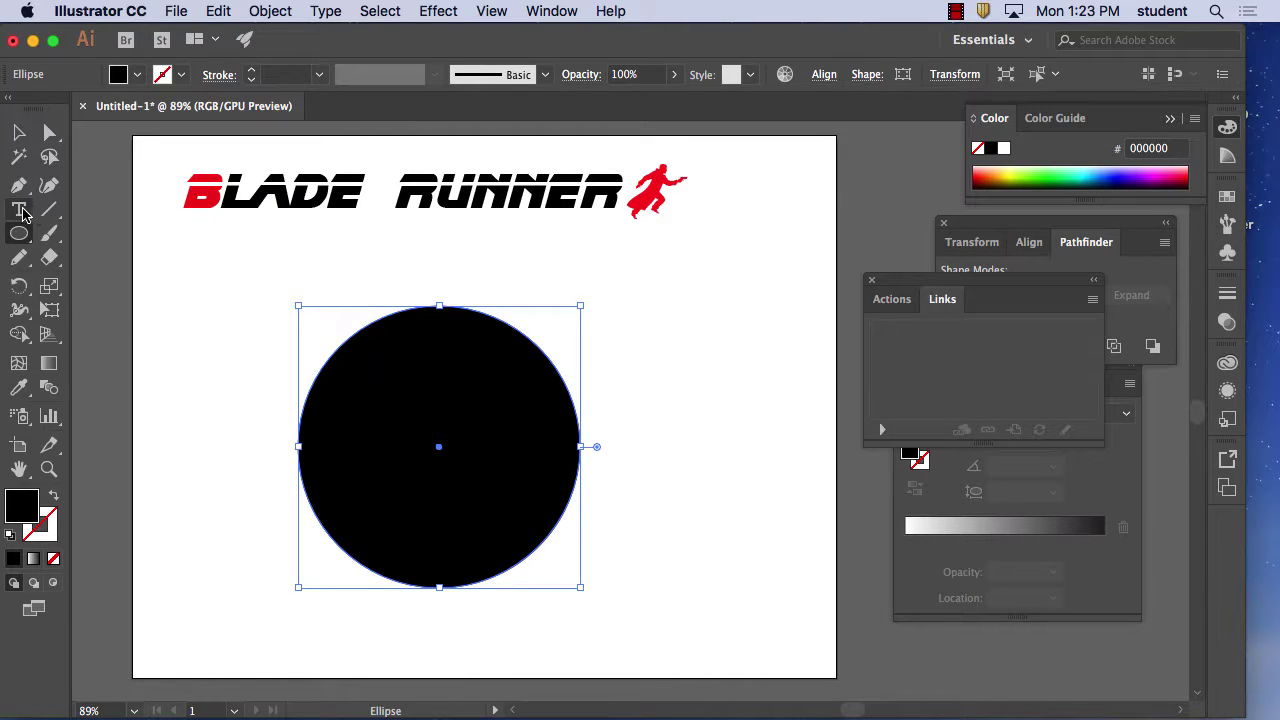
click(330, 372)
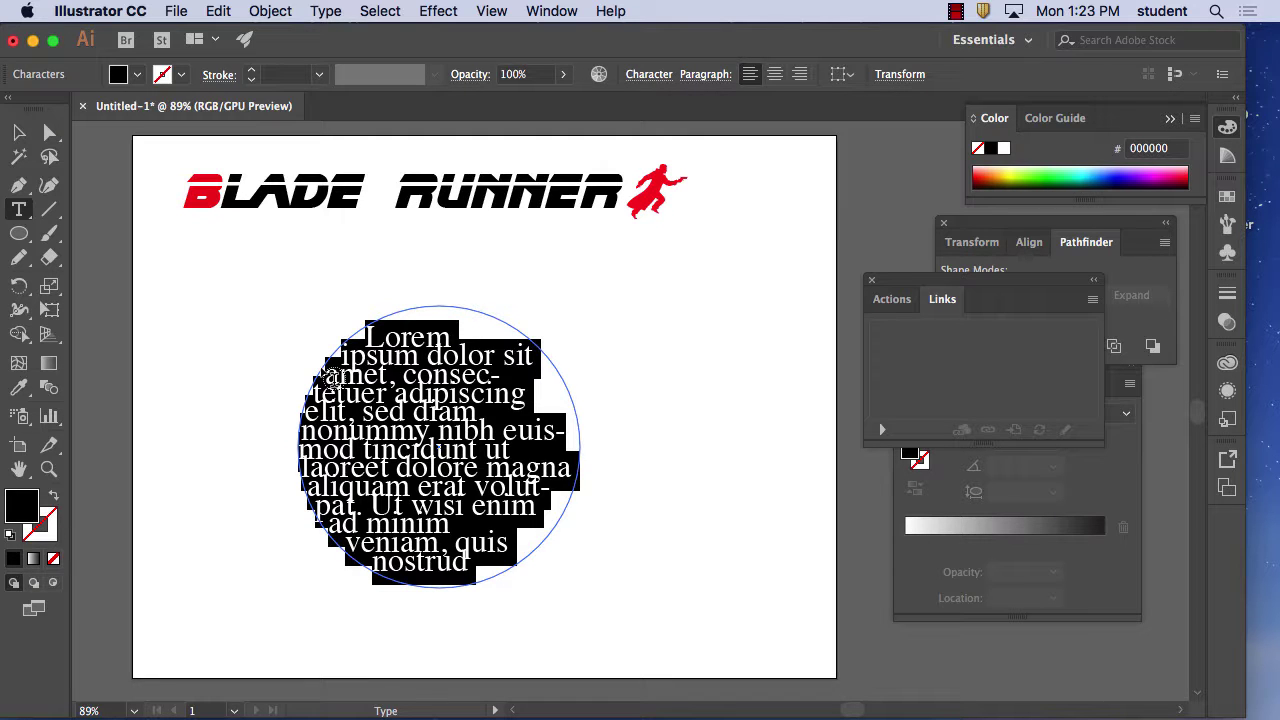
click(218, 11)
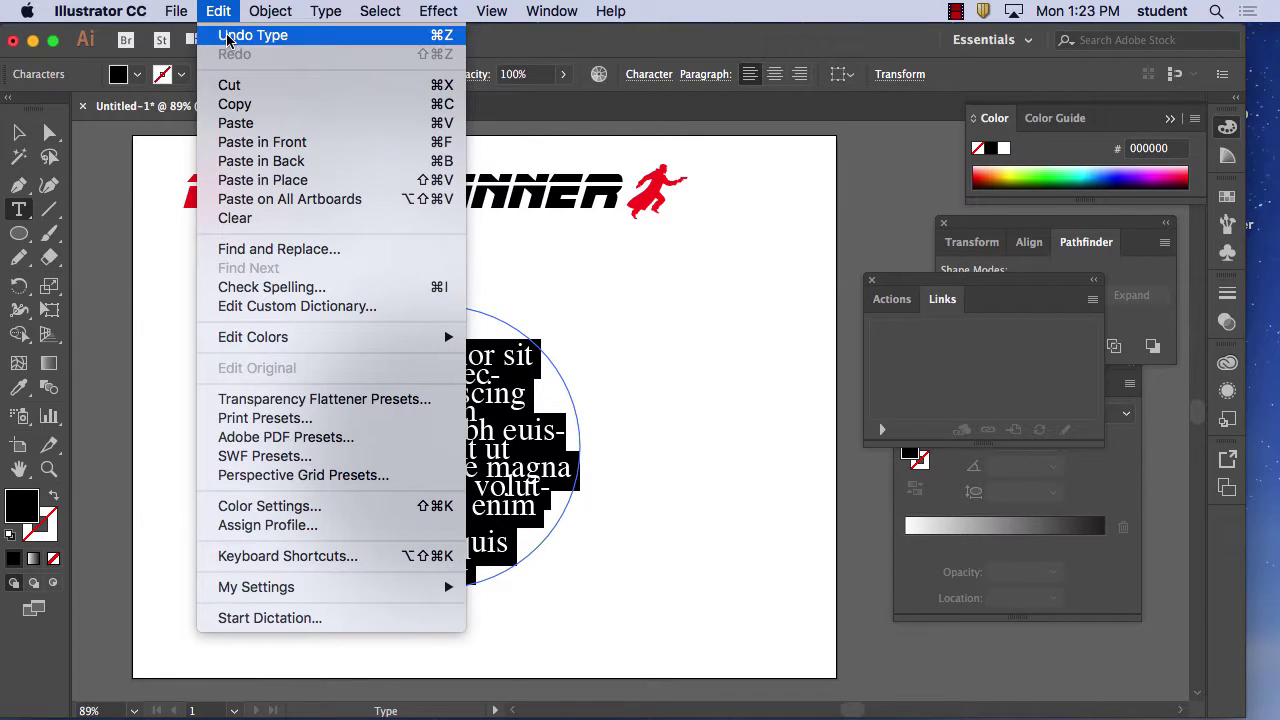
click(227, 38)
Step: Place type along the circle's outline using Type on a Path, reading "The USA is Great We love eveyone"
drag(19, 209, 95, 258)
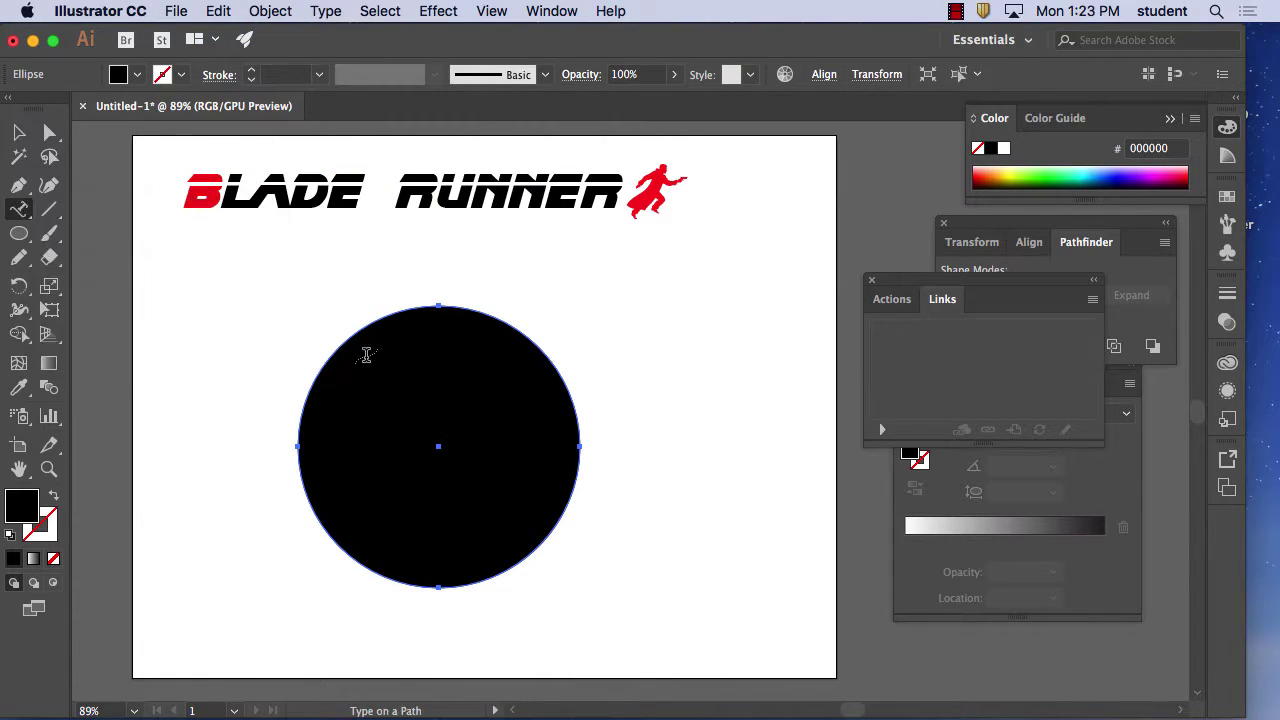
click(318, 364)
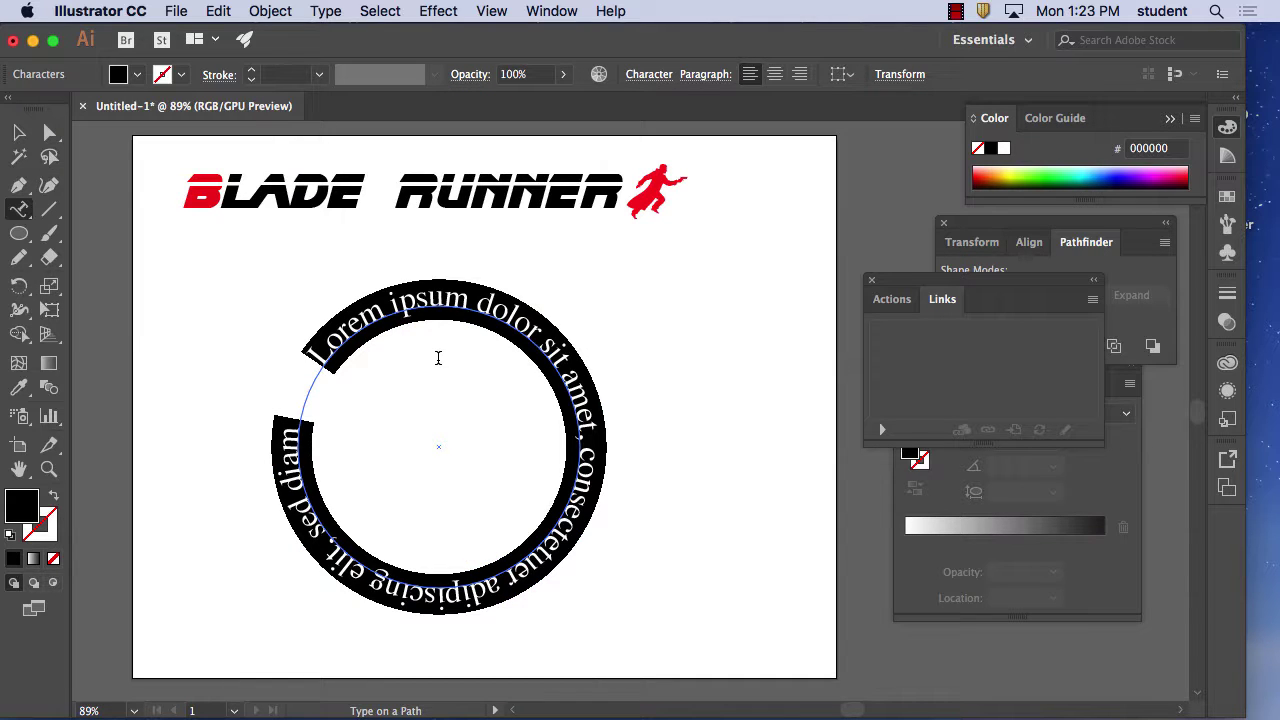
text(The USA is Great)
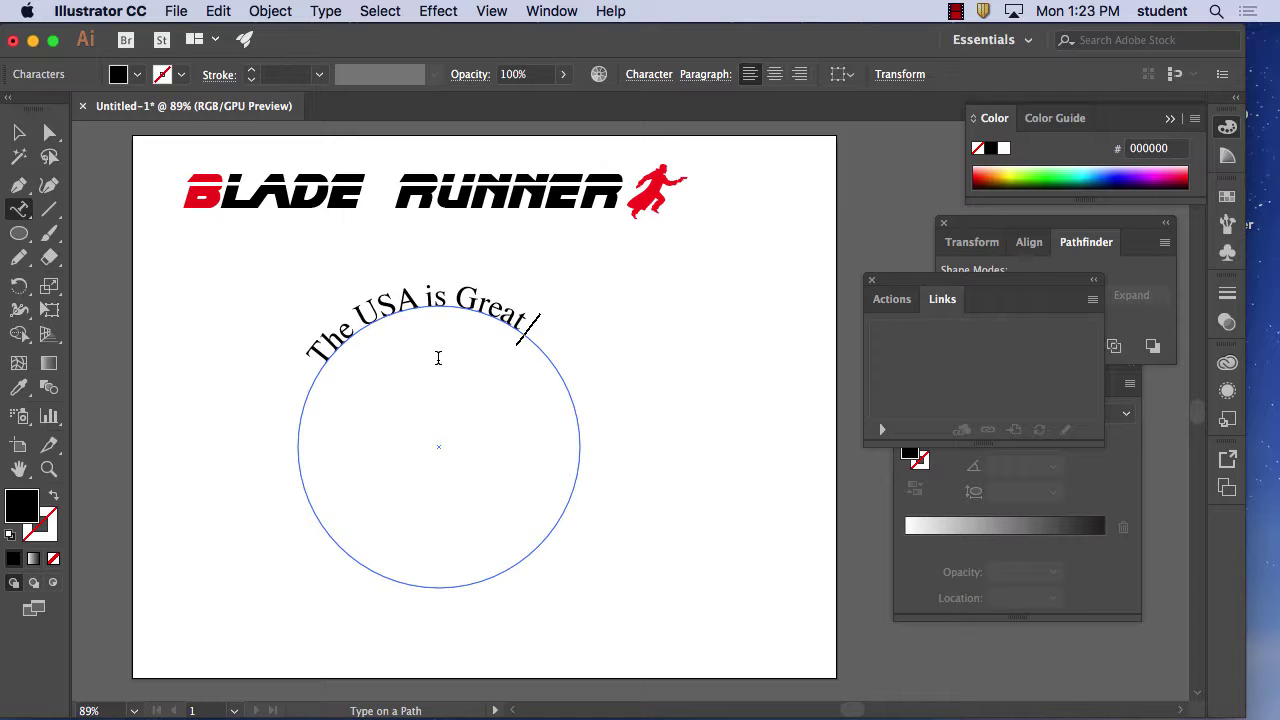
text( We lio)
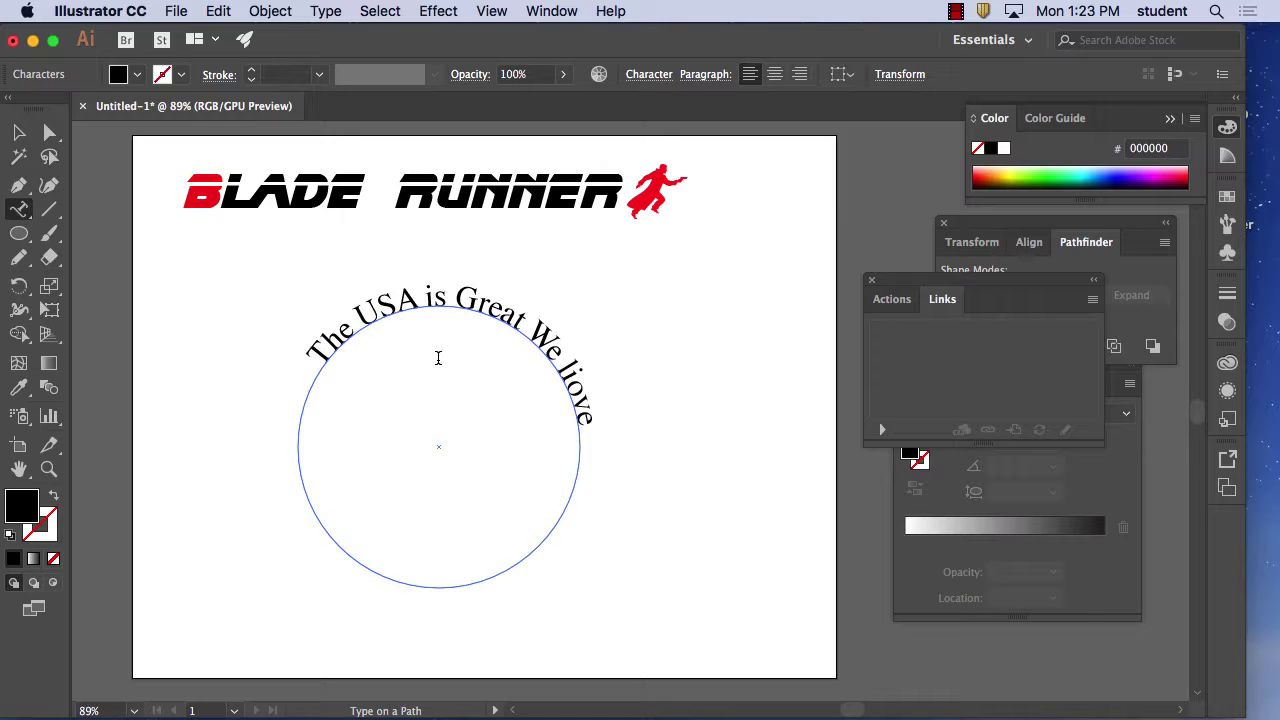
text(ve)
key(BackSpace)
key(BackSpace)
key(BackSpace)
key(BackSpace)
text(ove everyone)
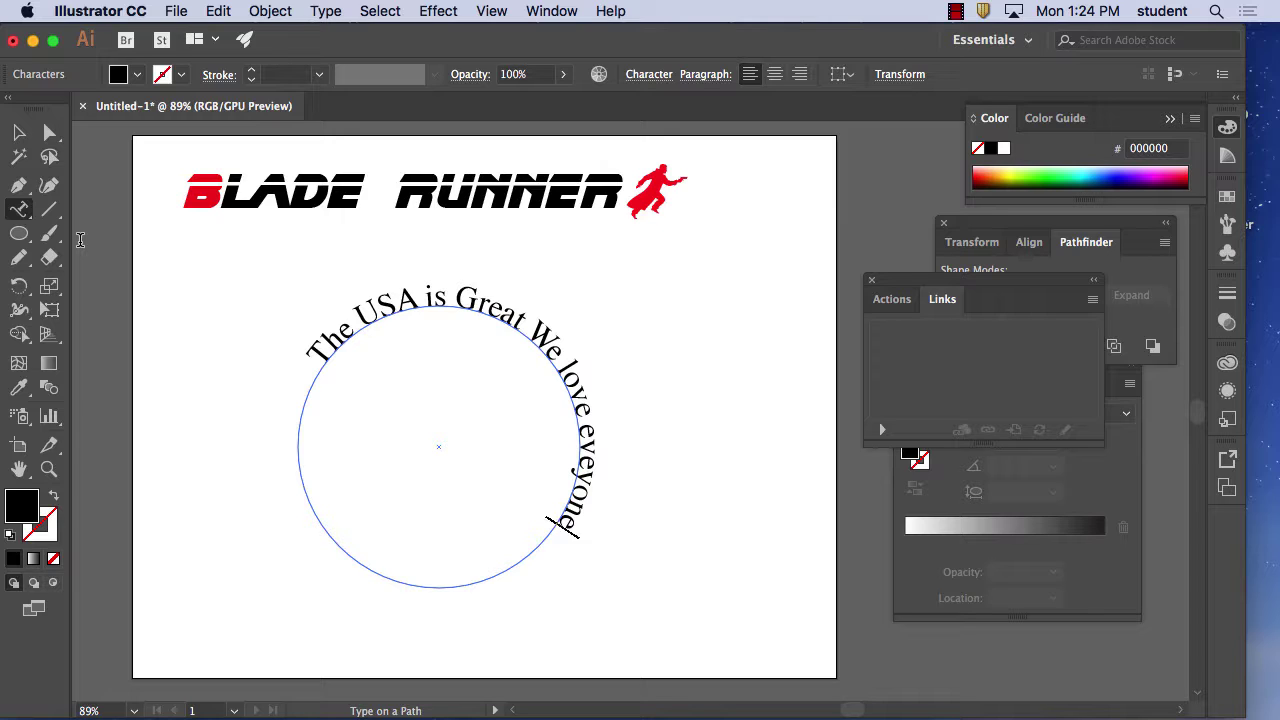
Step: Shift the text's starting point along the circle with Direct Selection so the sentence arches evenly over the upper half
click(49, 133)
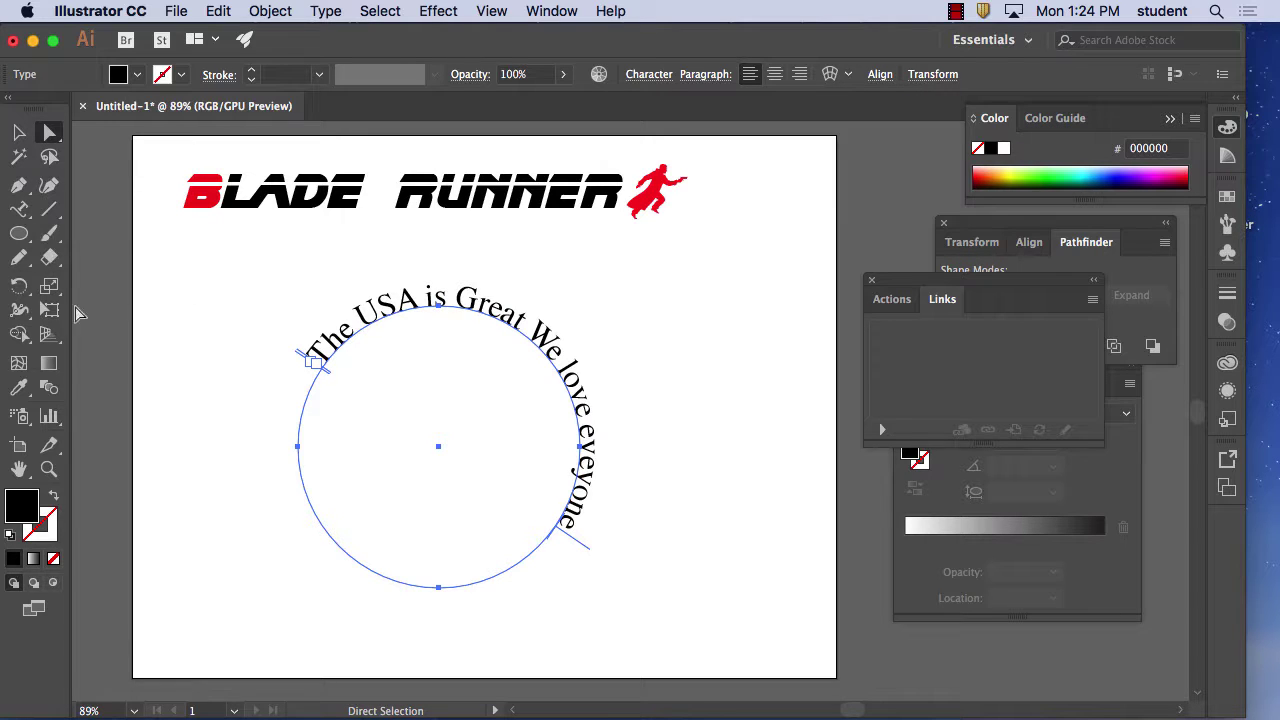
drag(329, 376, 320, 386)
drag(308, 432, 328, 374)
right_click(328, 372)
key(Escape)
right_click(329, 376)
key(Escape)
drag(329, 376, 303, 445)
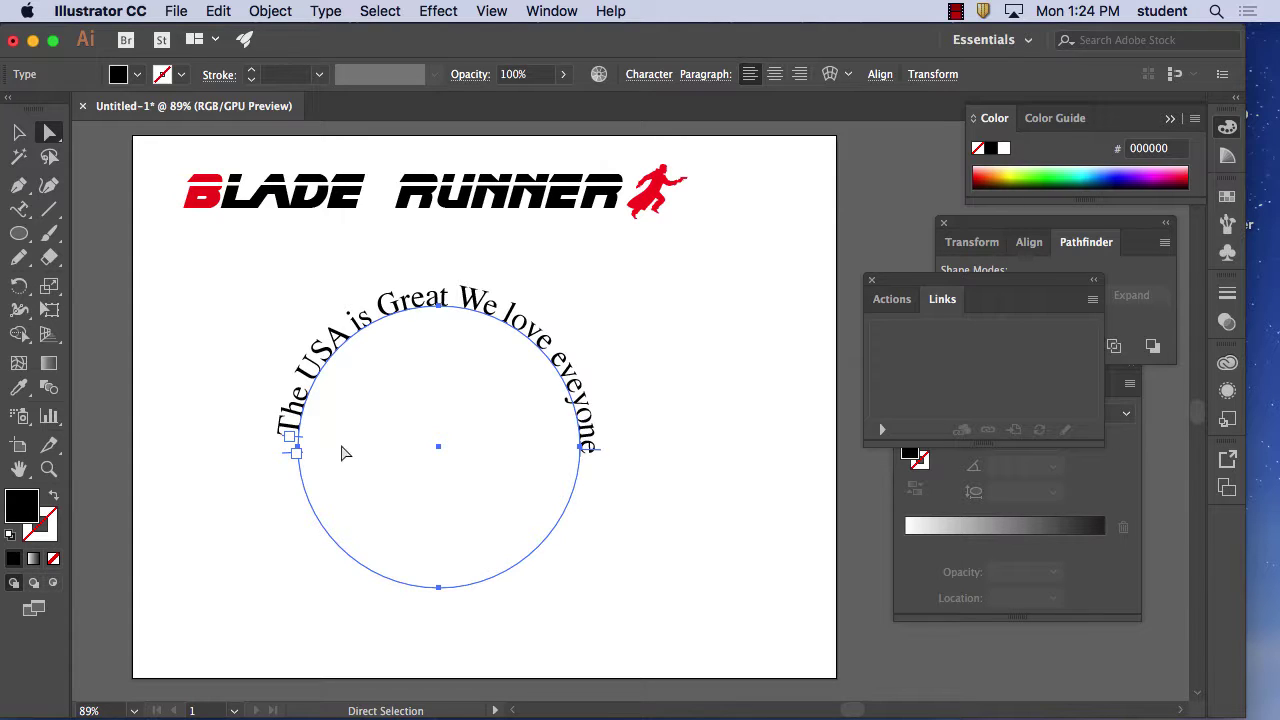
mouse_move(305, 446)
mouse_down()
mouse_move(306, 429)
mouse_move(469, 397)
mouse_move(480, 477)
mouse_move(449, 379)
mouse_move(325, 419)
mouse_move(321, 440)
mouse_up()
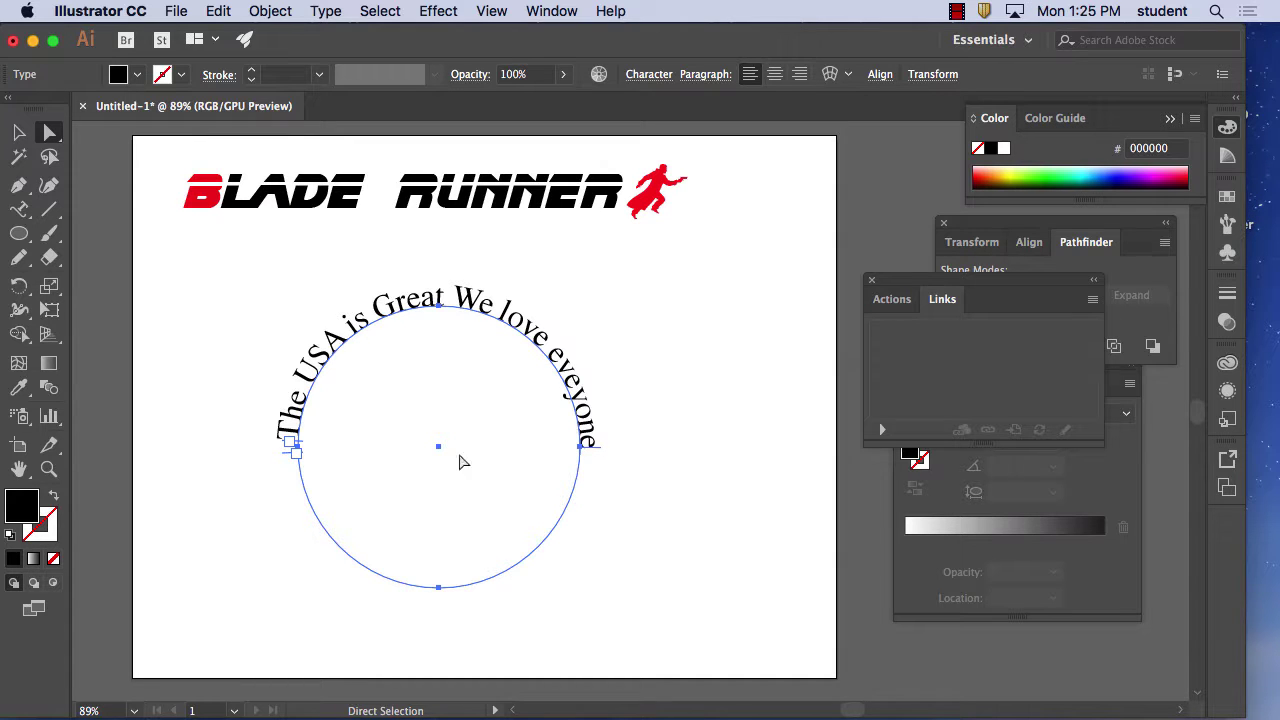
Step: Switch to Firefox, open Canvas from the West Valley College site, and log in with the college ID number and password
click(374, 708)
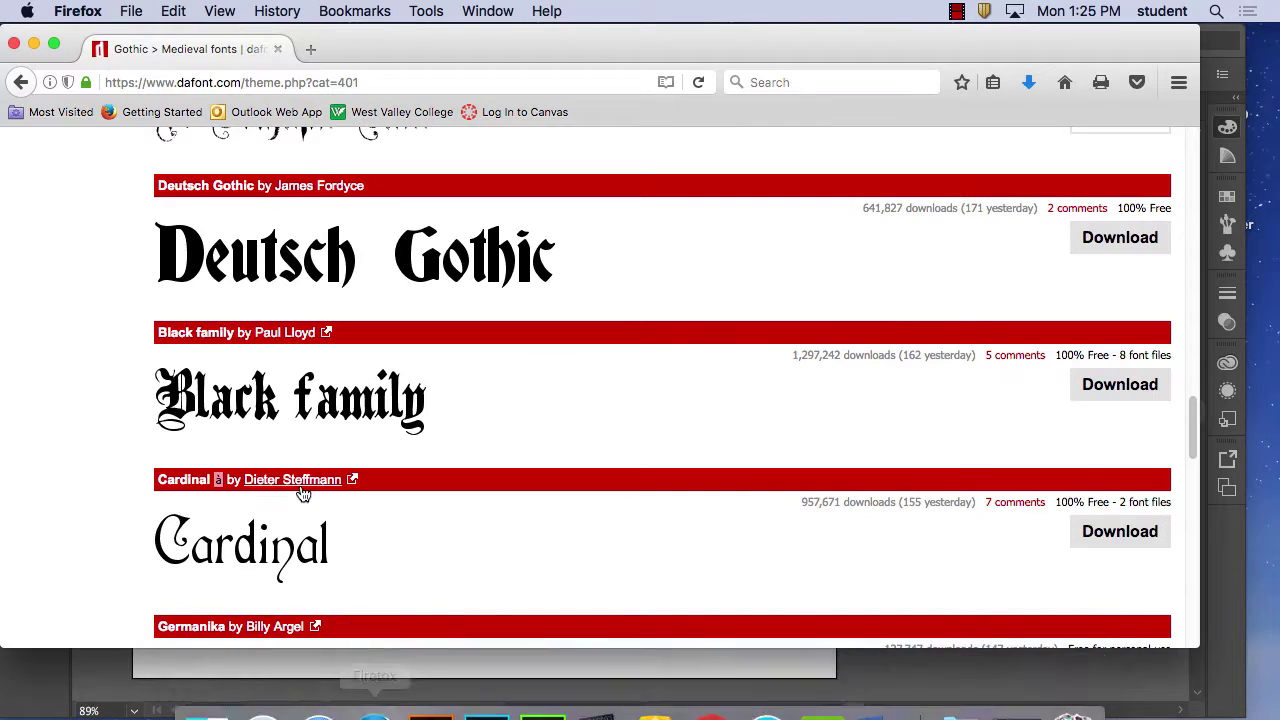
click(401, 112)
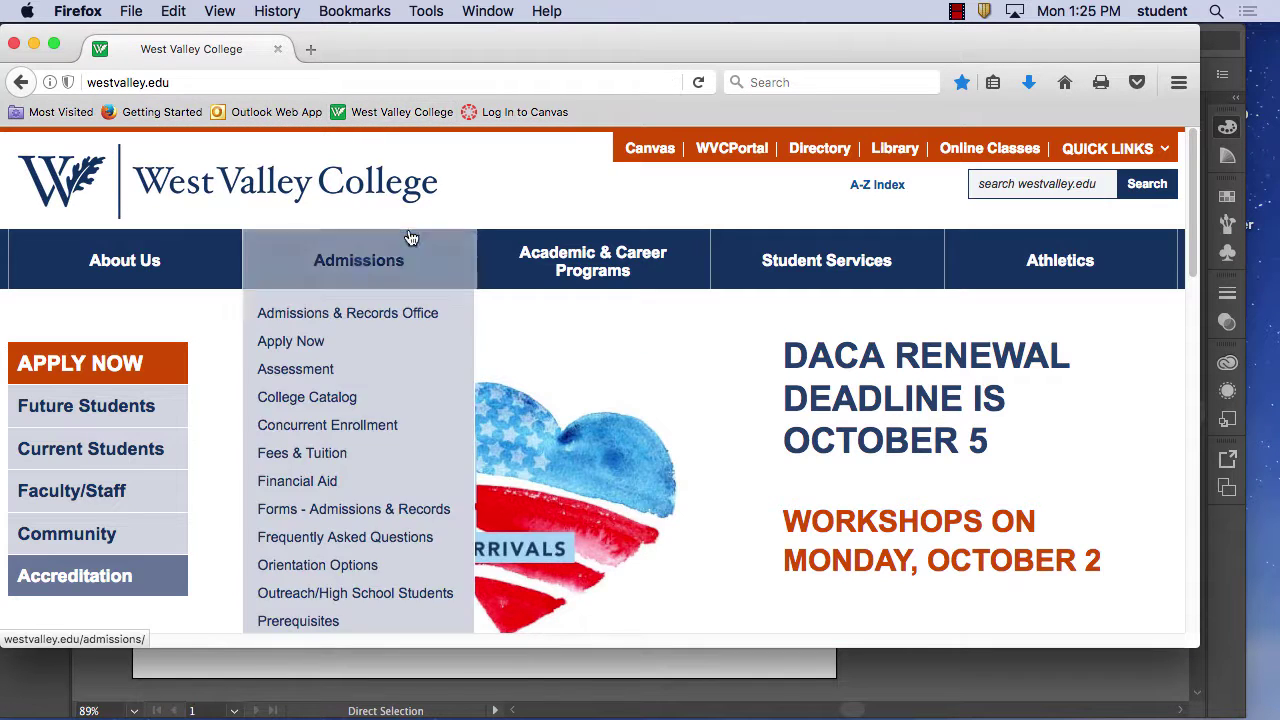
click(640, 148)
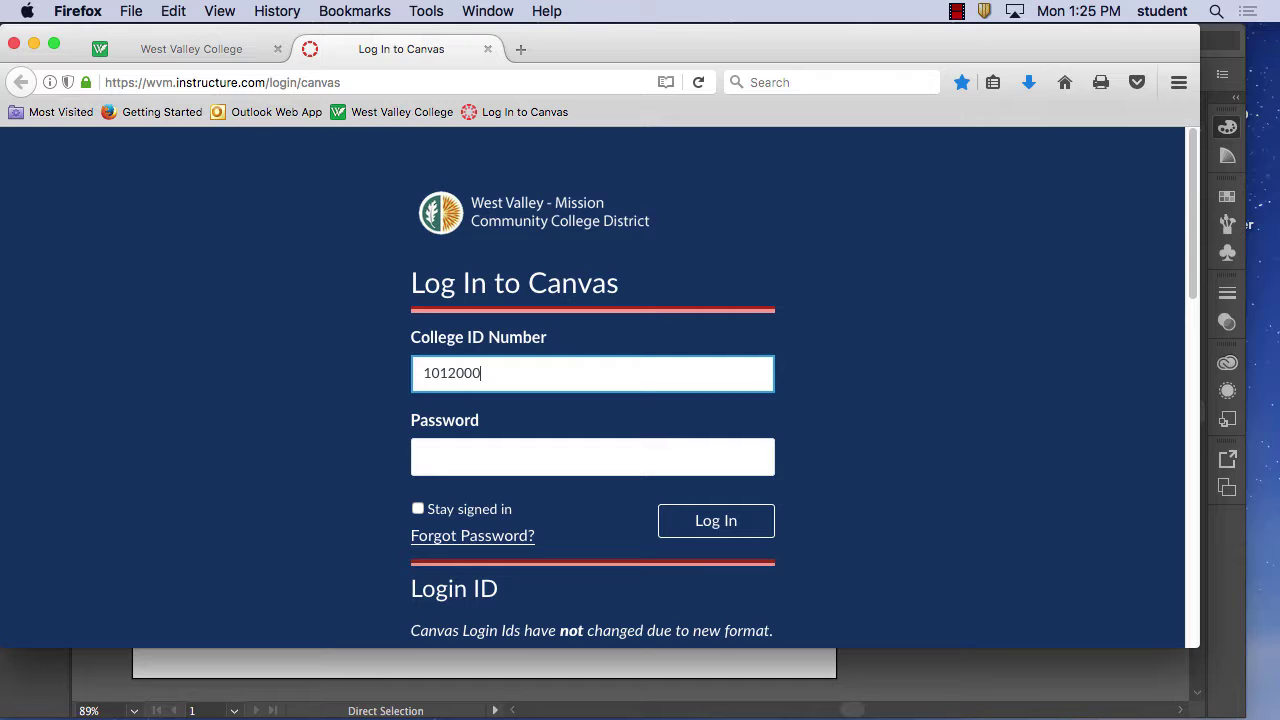
click(472, 449)
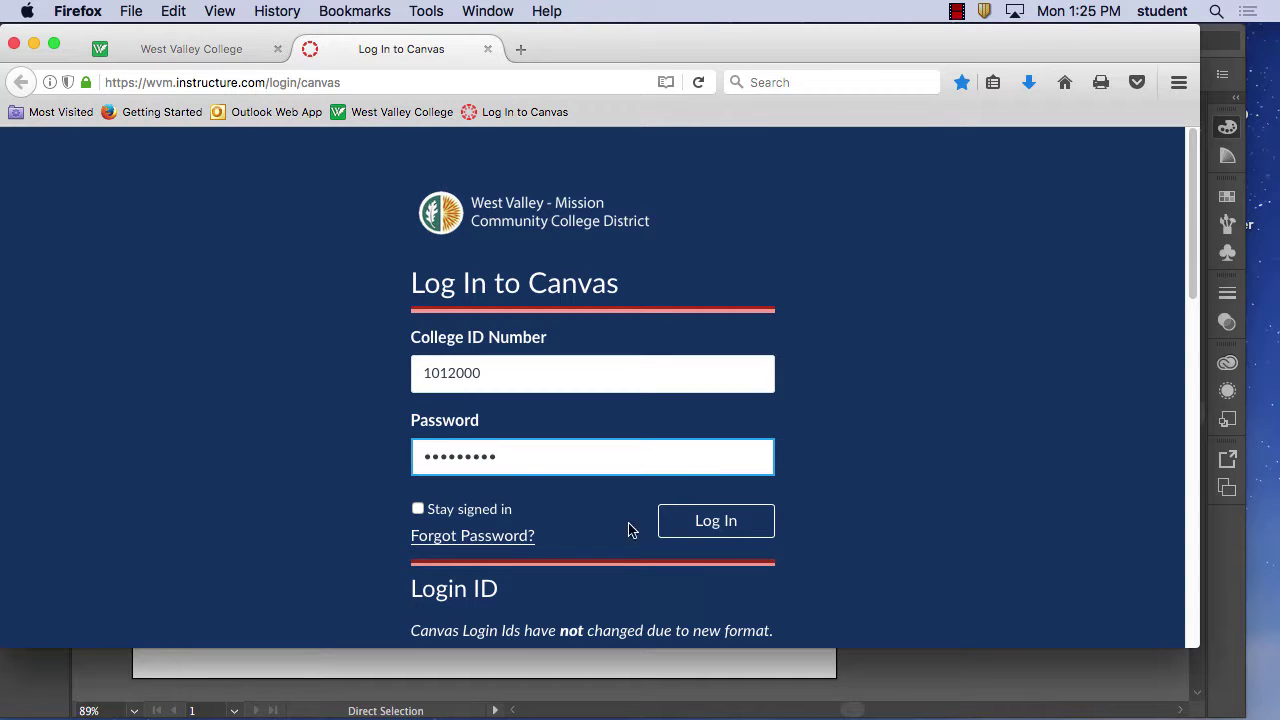
click(718, 533)
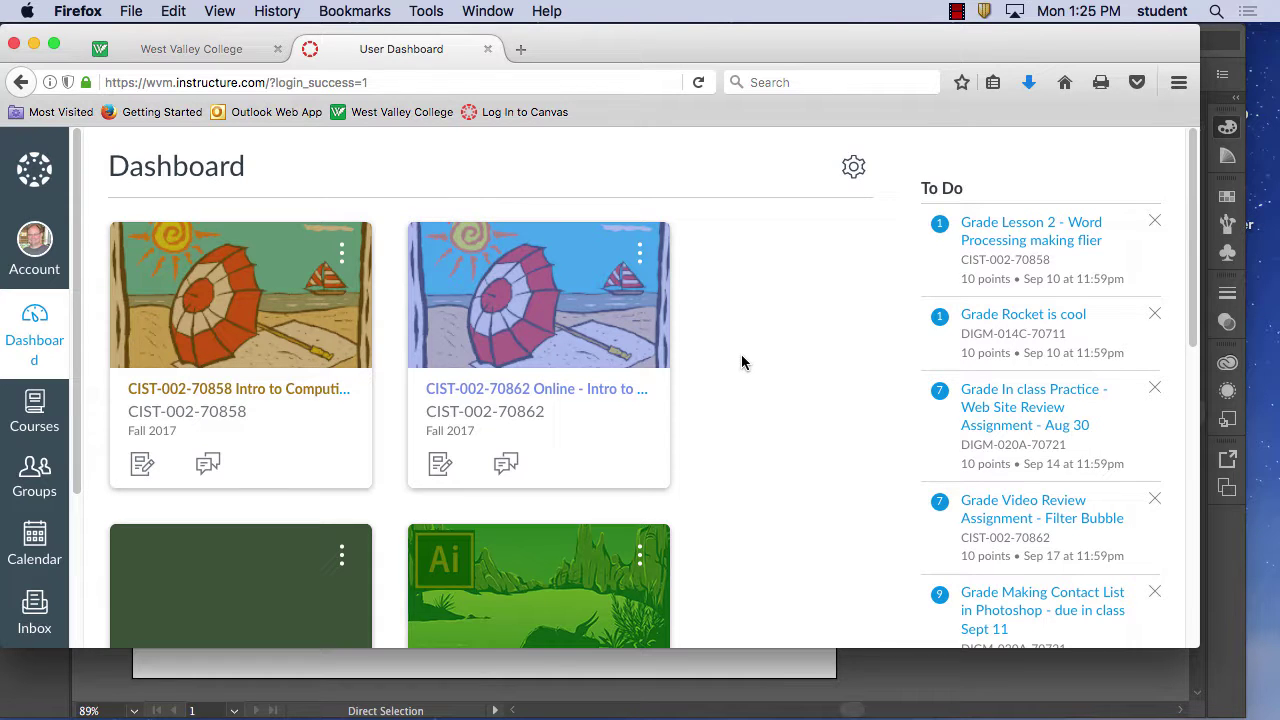
Step: Open the "Type as Design Element" assignment in the DIGM-014C-70711 Illustrator course
drag(1190, 214, 1188, 412)
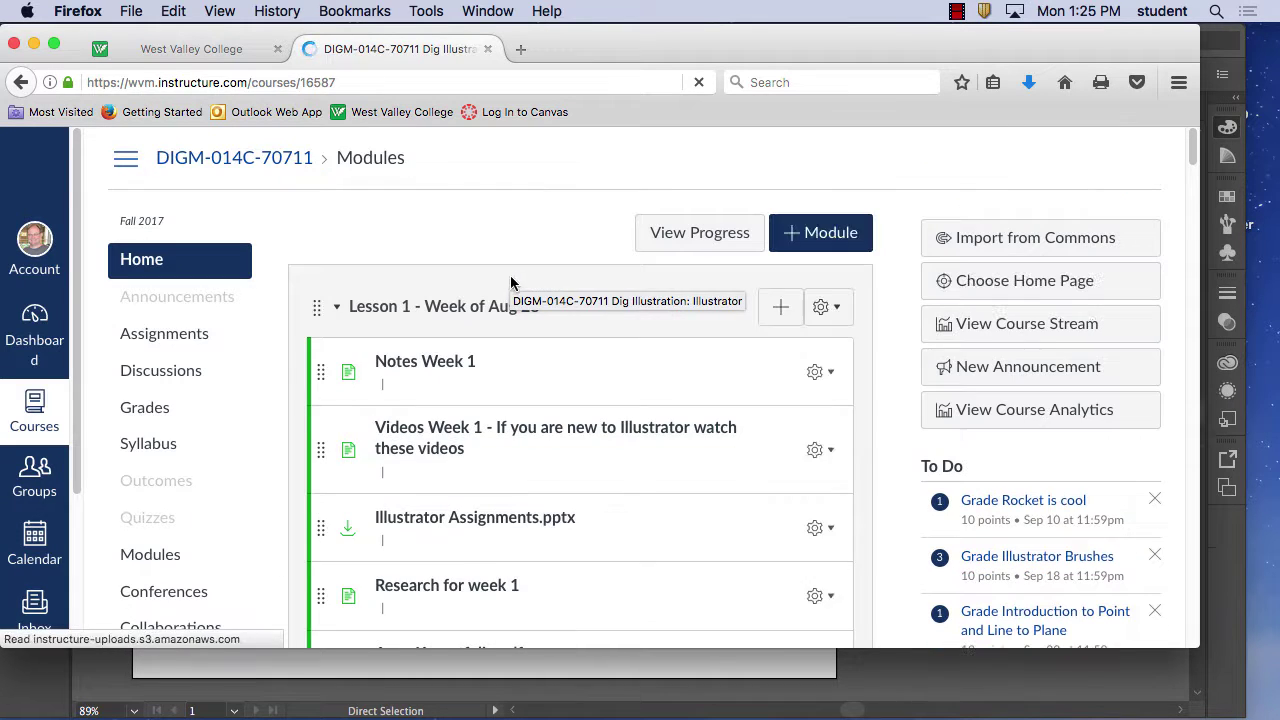
drag(1191, 170, 1191, 325)
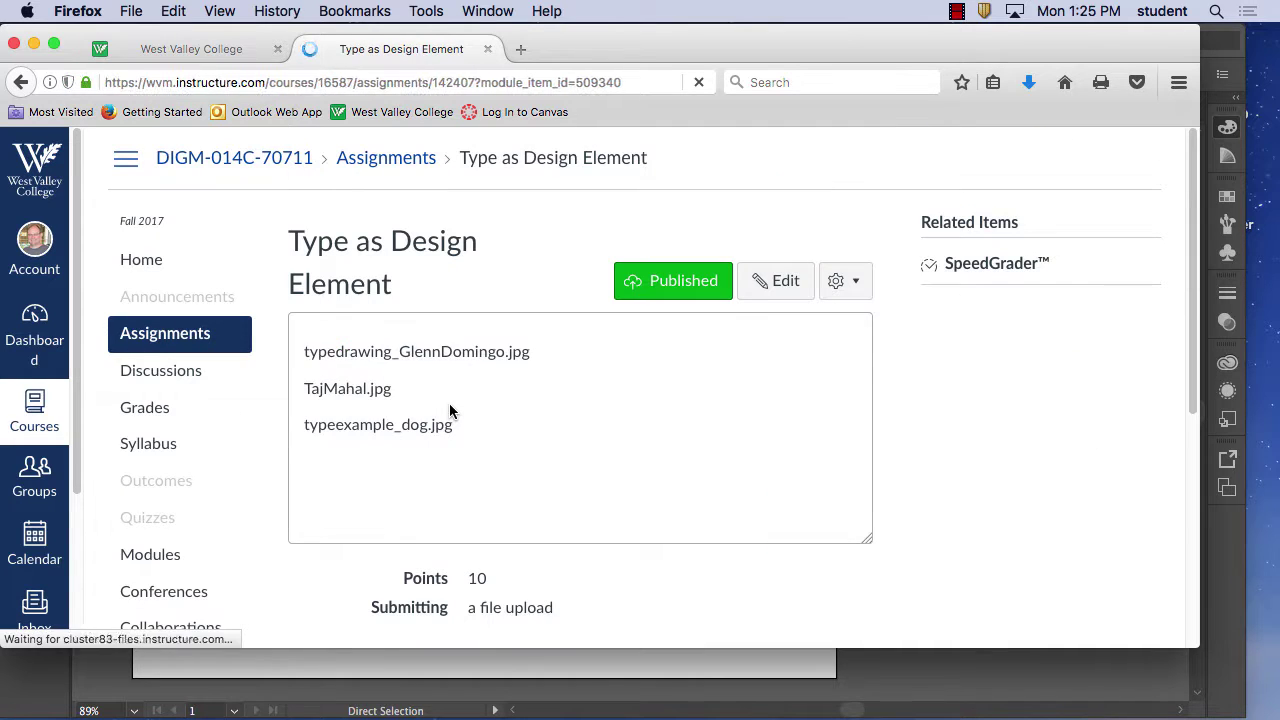
Step: Look through the sample type drawings in the Type as Design Element assignment description, down to the final dog example
mouse_move(864, 335)
mouse_down()
mouse_move(870, 365)
mouse_move(866, 352)
mouse_up()
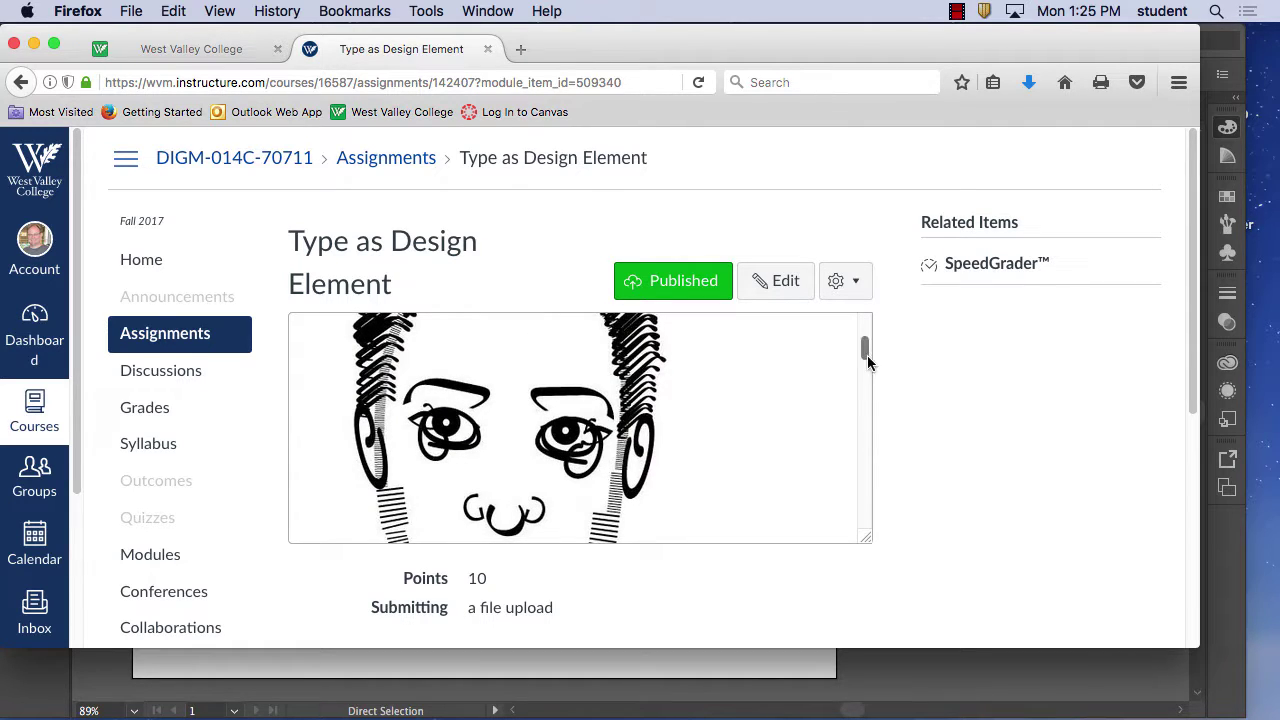
mouse_move(866, 363)
mouse_down()
mouse_move(866, 390)
mouse_move(869, 346)
mouse_move(886, 546)
mouse_move(880, 323)
mouse_move(873, 512)
mouse_move(885, 565)
mouse_up()
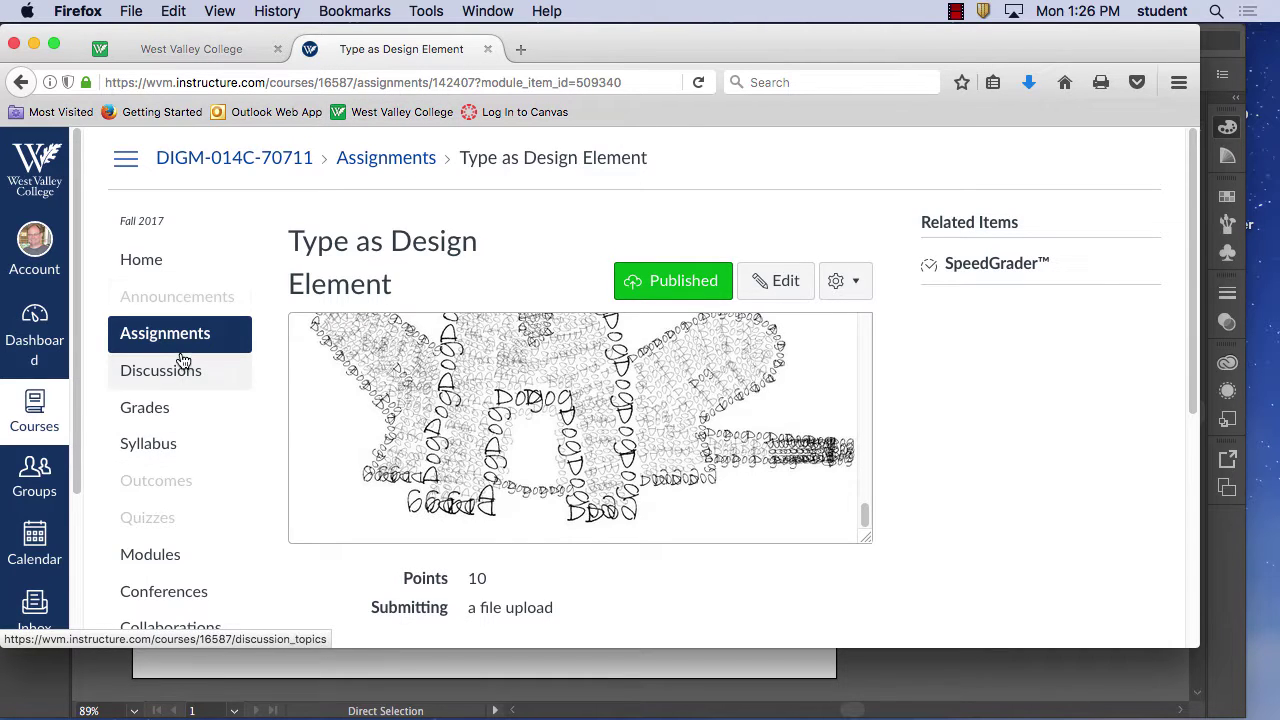
Step: Open the Introduction to Type page from the course modules
click(163, 556)
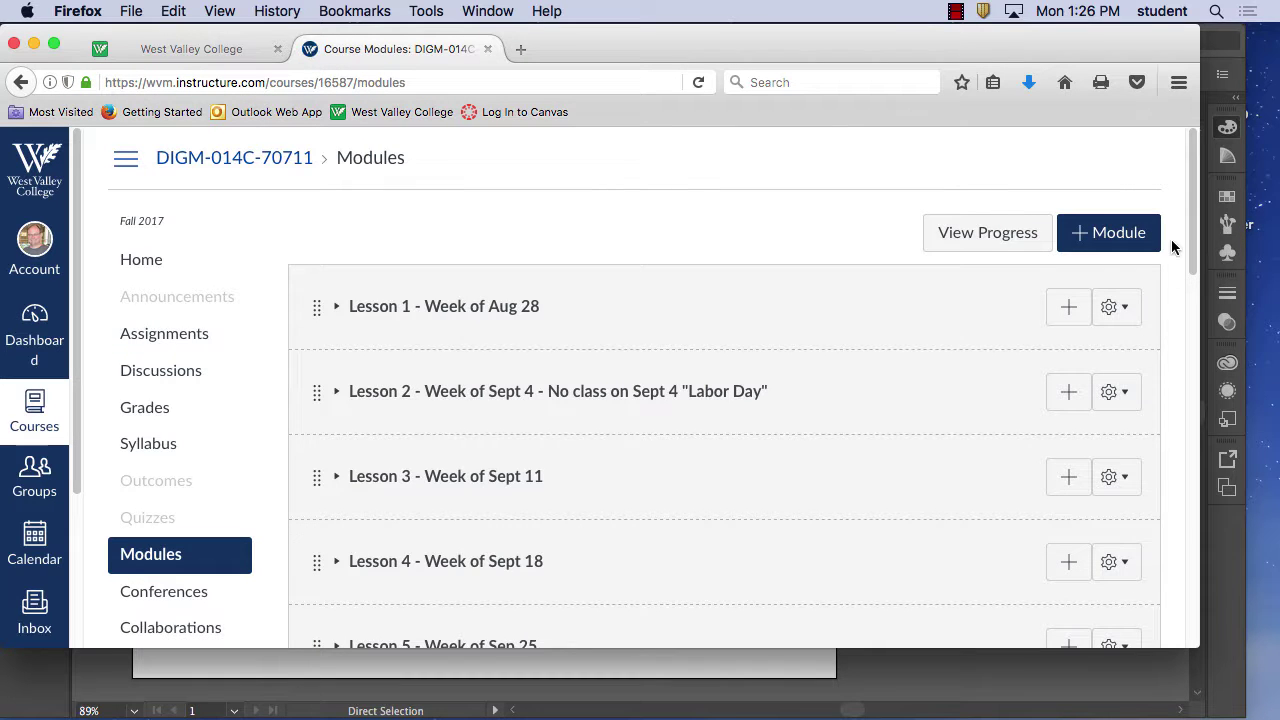
scroll(1197, 245, down, 1)
drag(1197, 245, 1200, 423)
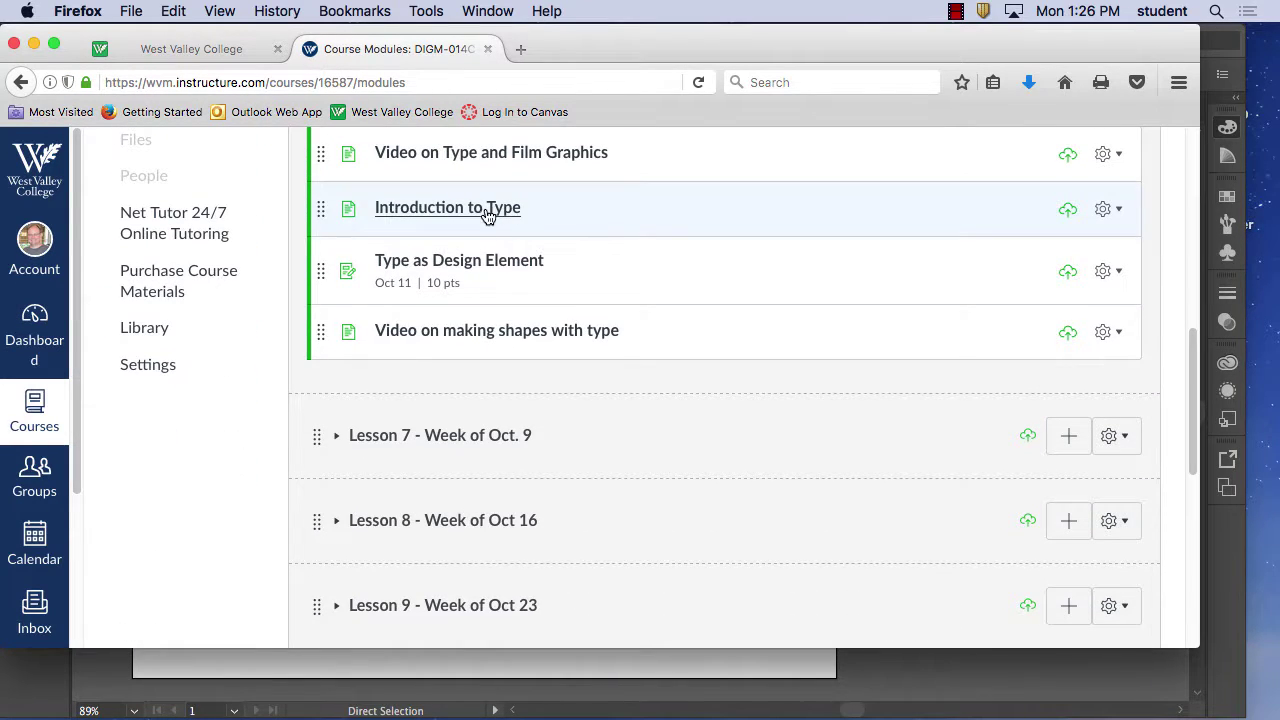
click(488, 212)
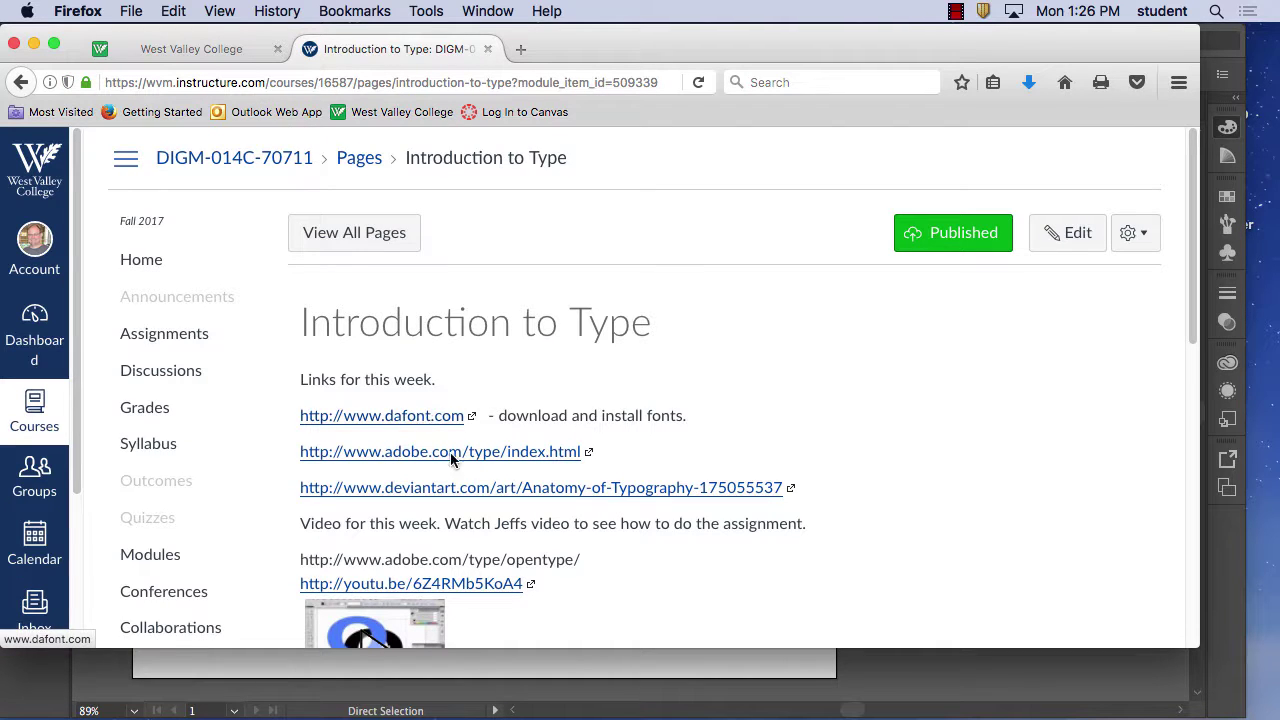
Step: View the linked Anatomy of Typography diagram enlarged, including its list of letter parts, and close it
click(564, 488)
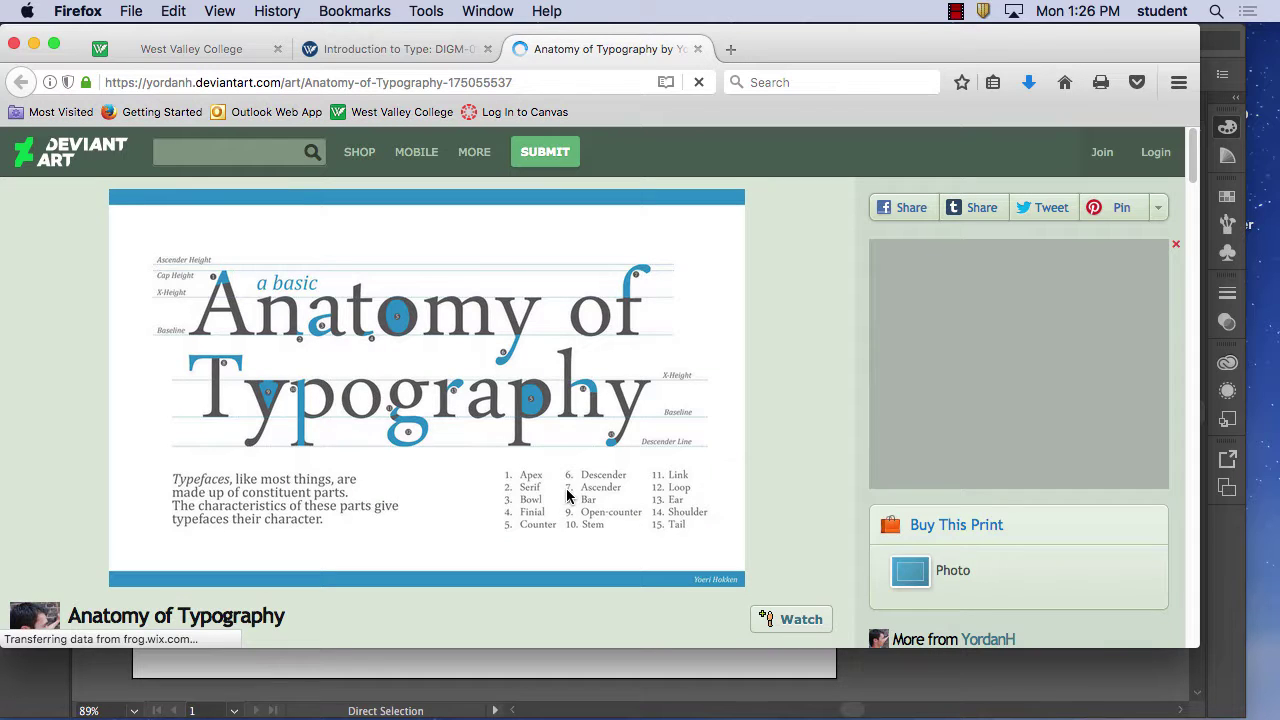
click(170, 294)
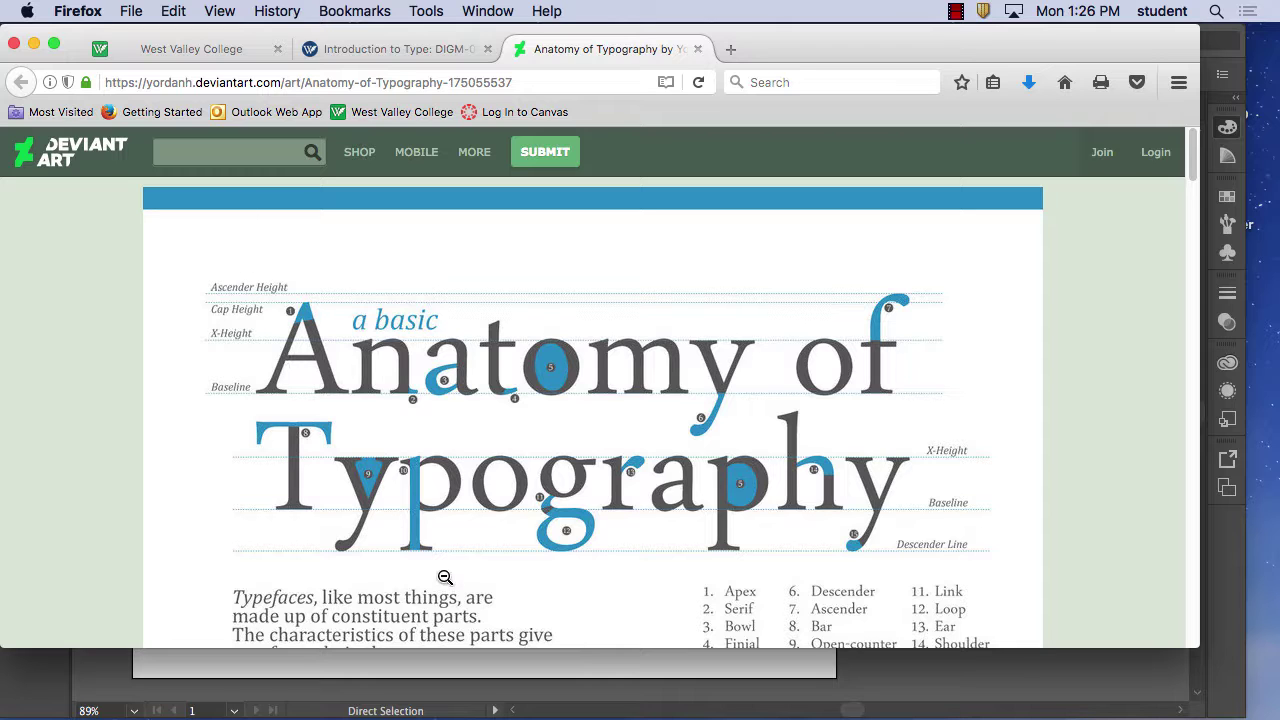
scroll(1180, 223, down, 5)
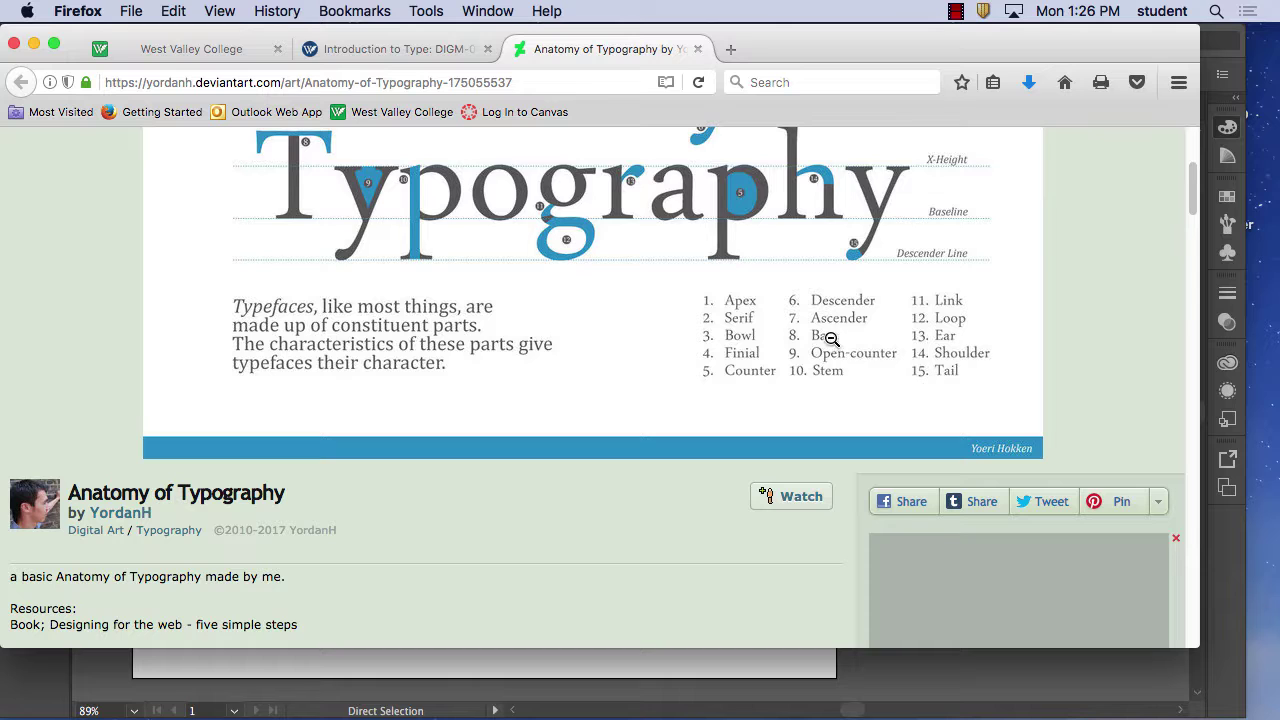
click(697, 49)
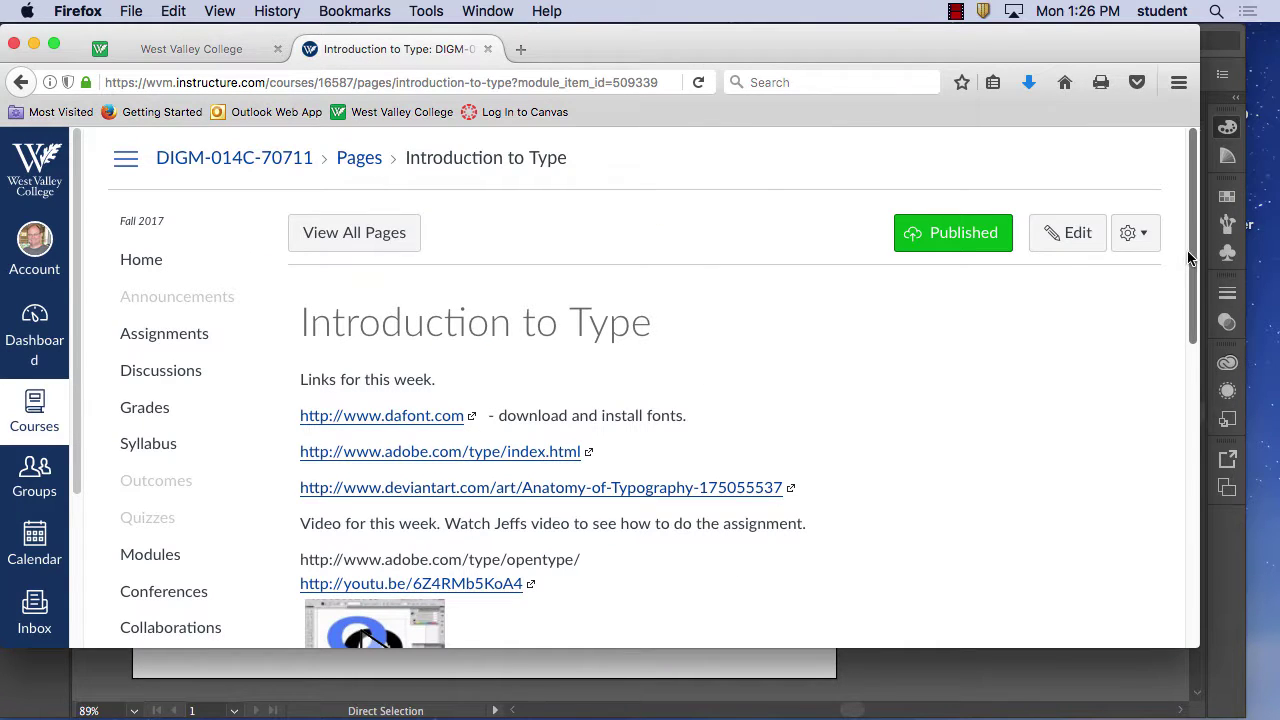
Step: View the Typography-78015714 and Typography-36752007 sample artworks linked under the Part 3 assignment, closing each one after viewing
scroll(1193, 253, down, 6)
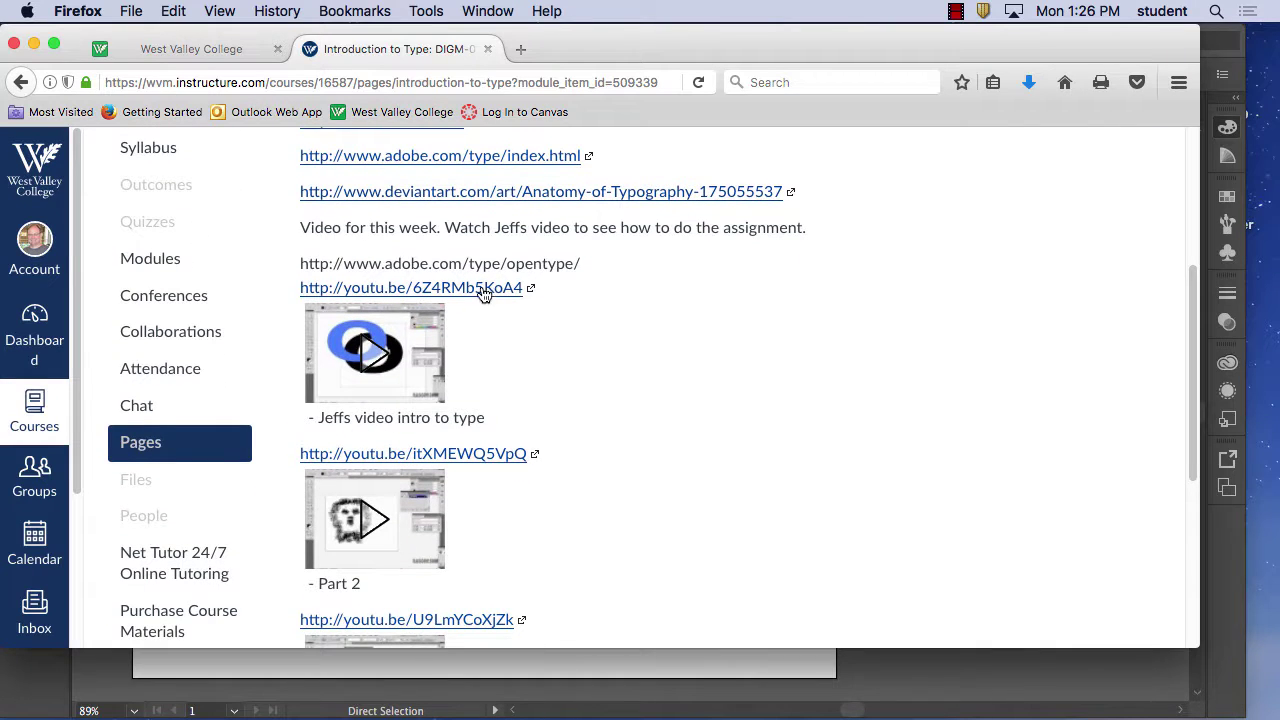
scroll(1195, 310, down, 7)
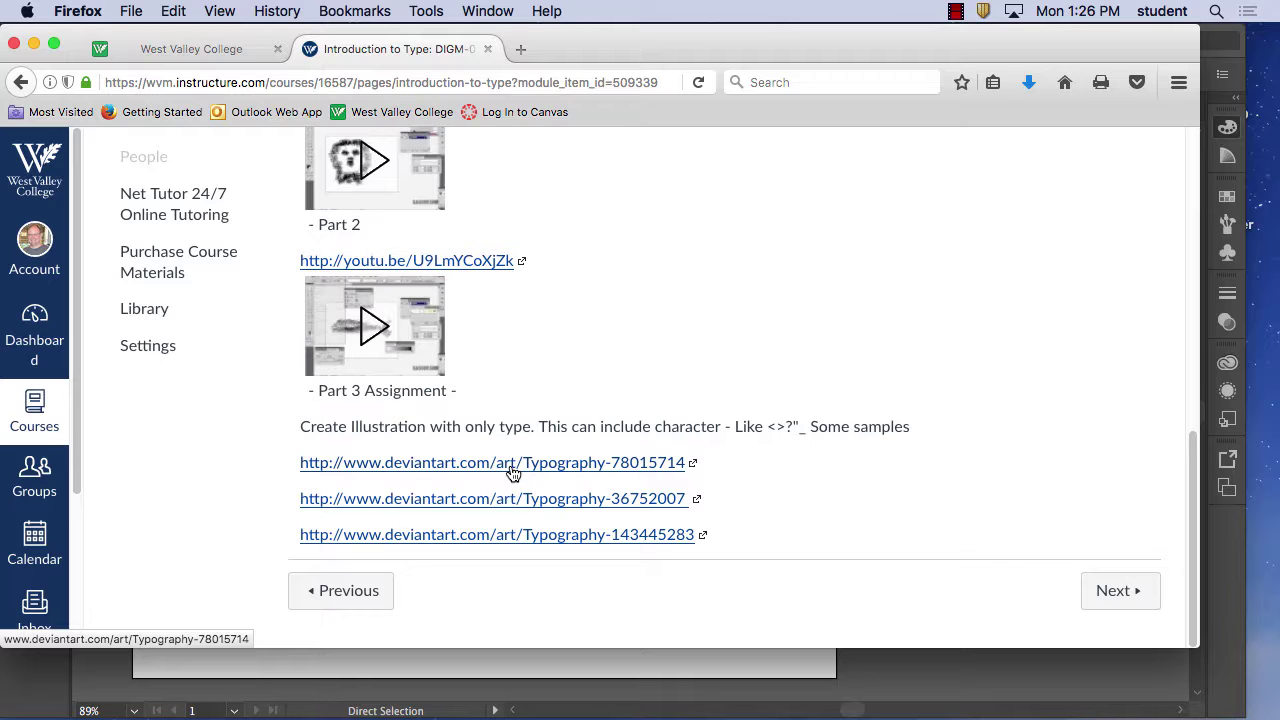
click(512, 466)
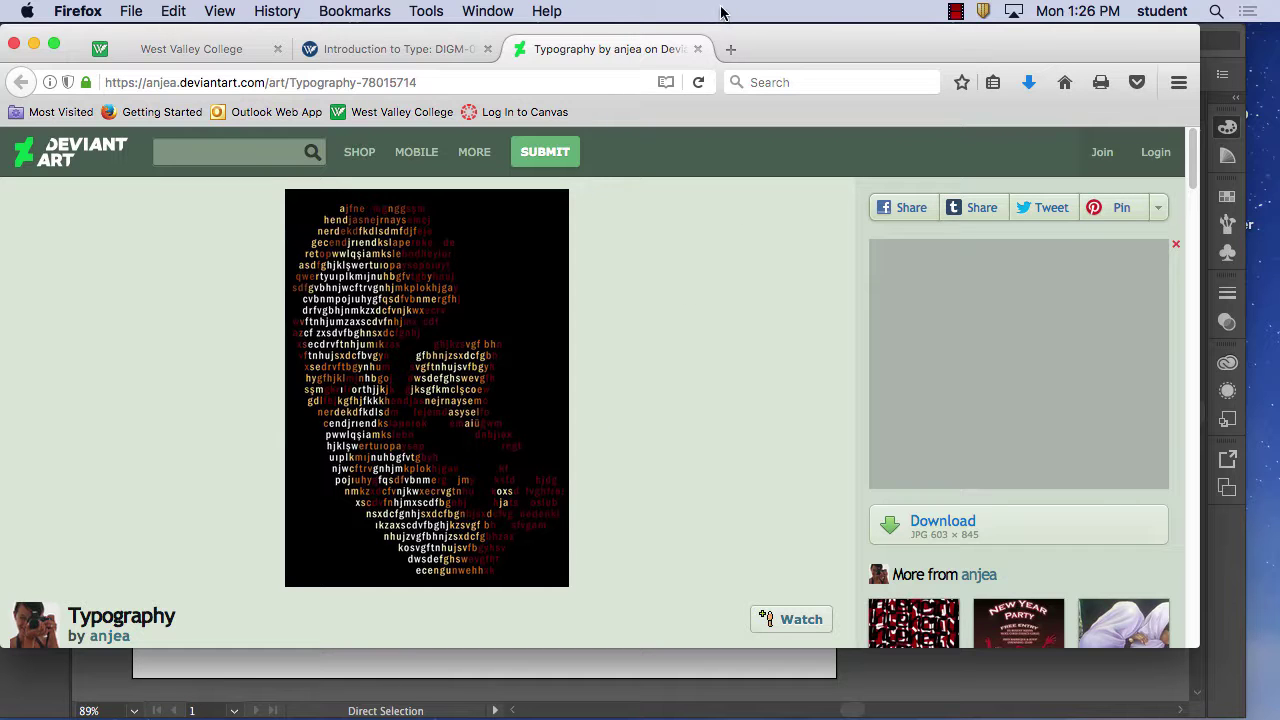
click(697, 49)
click(607, 497)
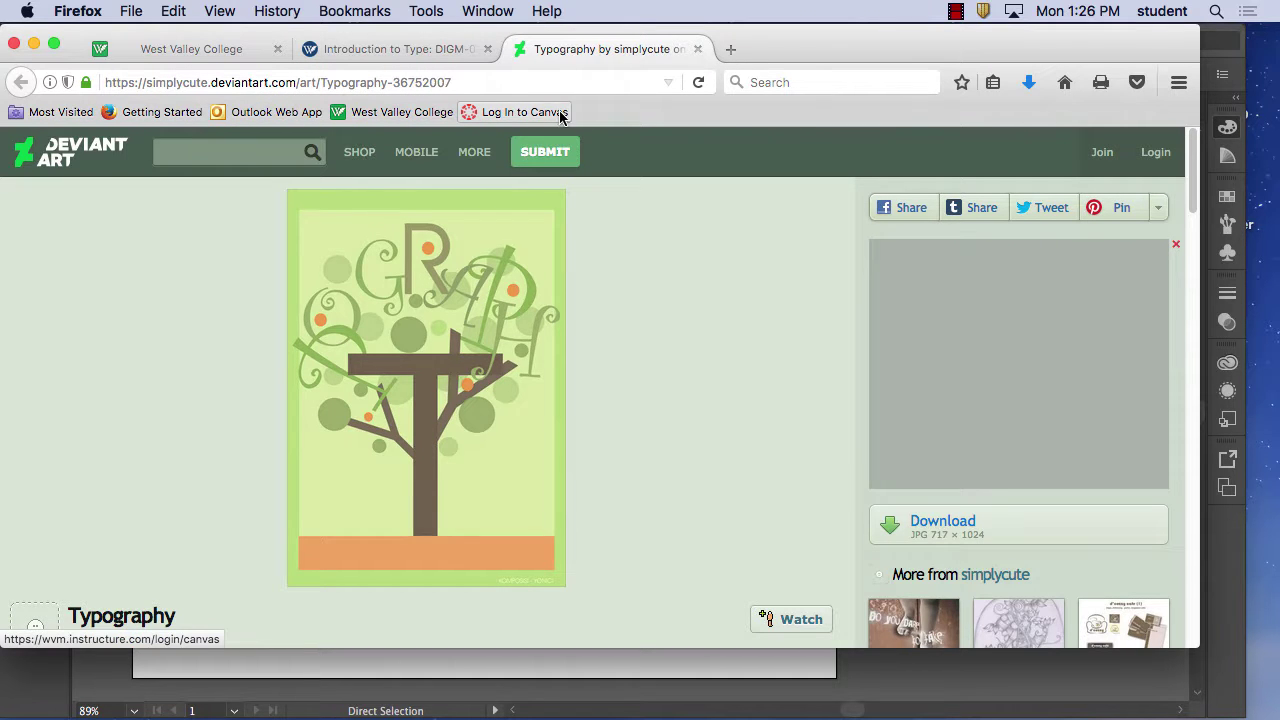
click(697, 49)
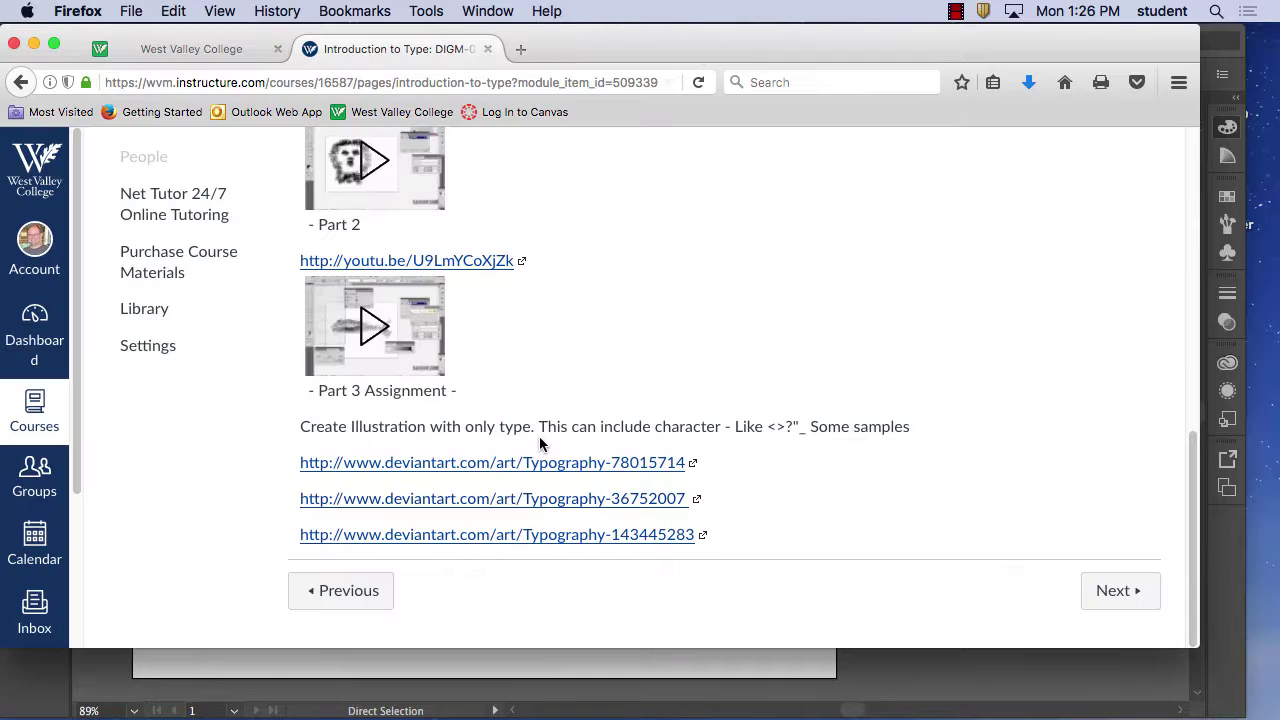
Step: View the Typography-143445283 sample and open the Spy Typography artwork from its featured collections
click(545, 537)
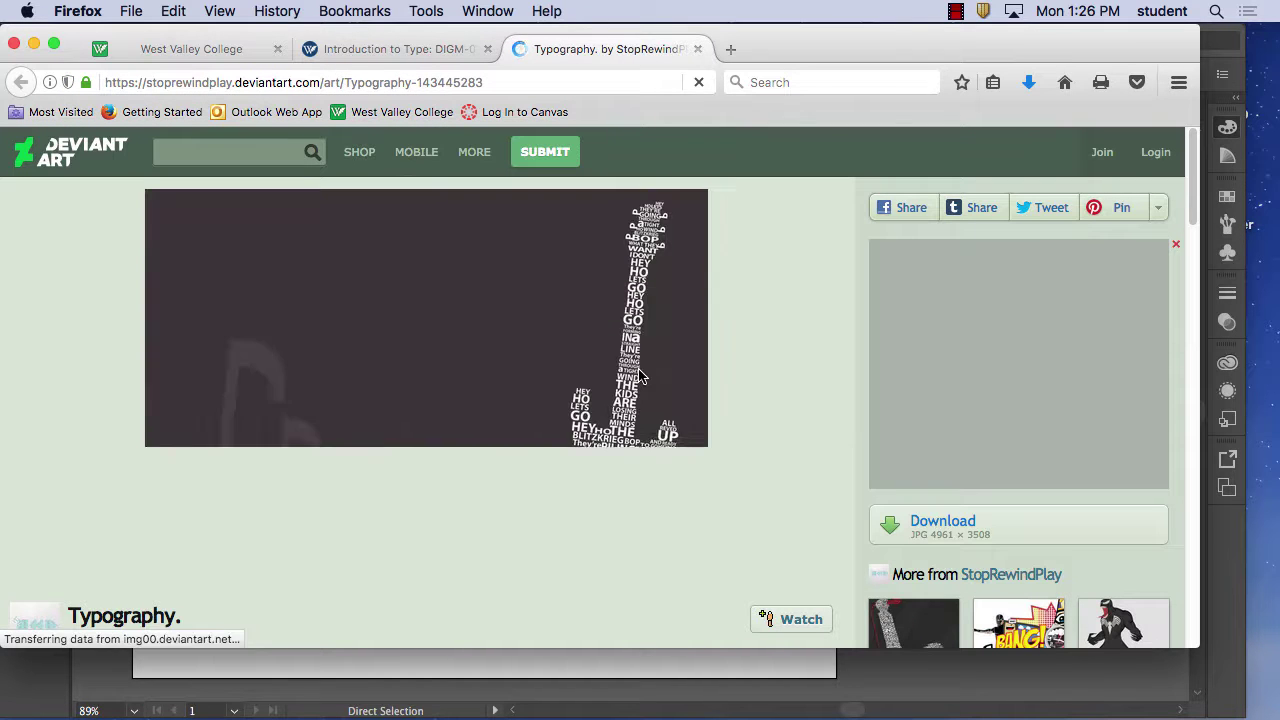
drag(1193, 165, 1216, 273)
scroll(1022, 400, down, 5)
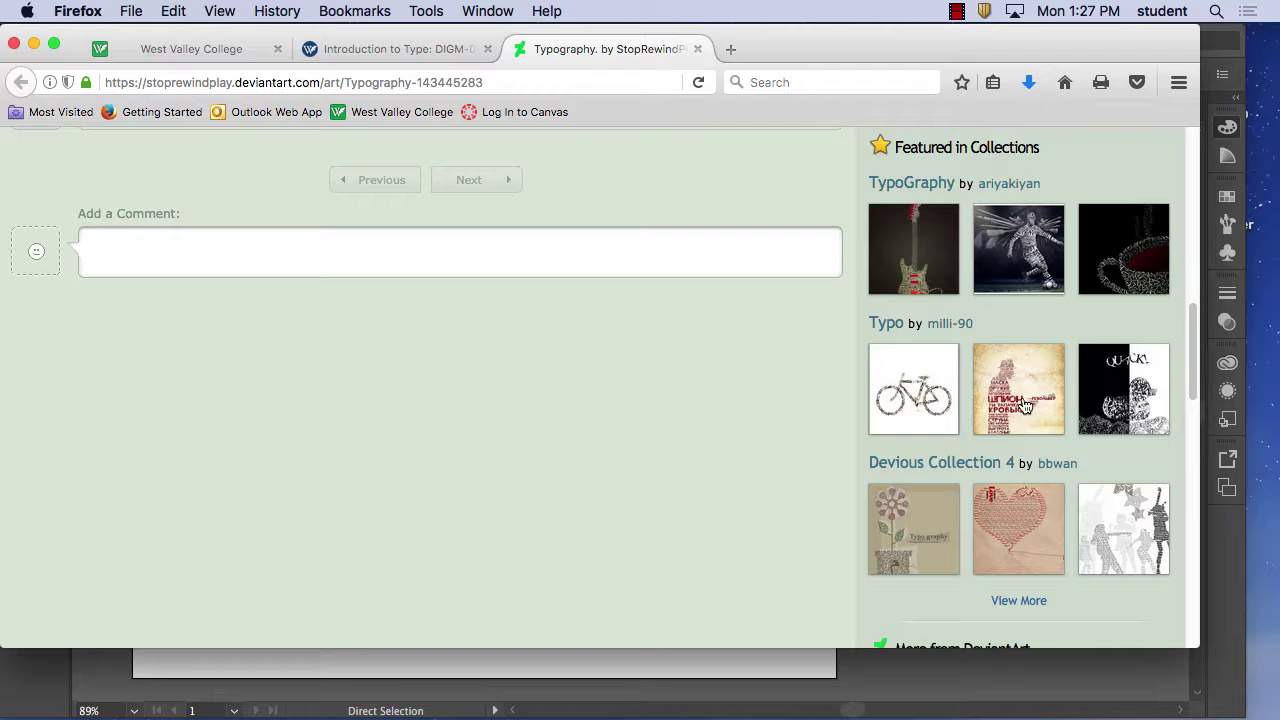
click(1022, 404)
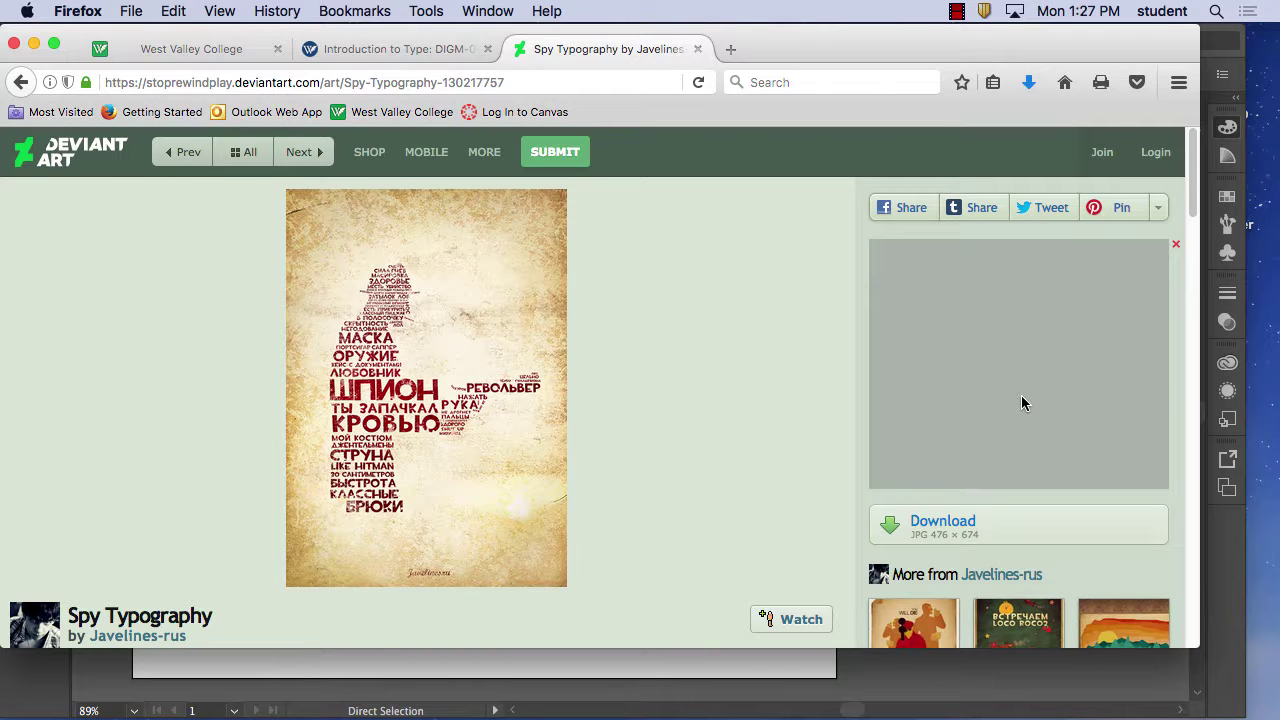
drag(1197, 213, 1182, 185)
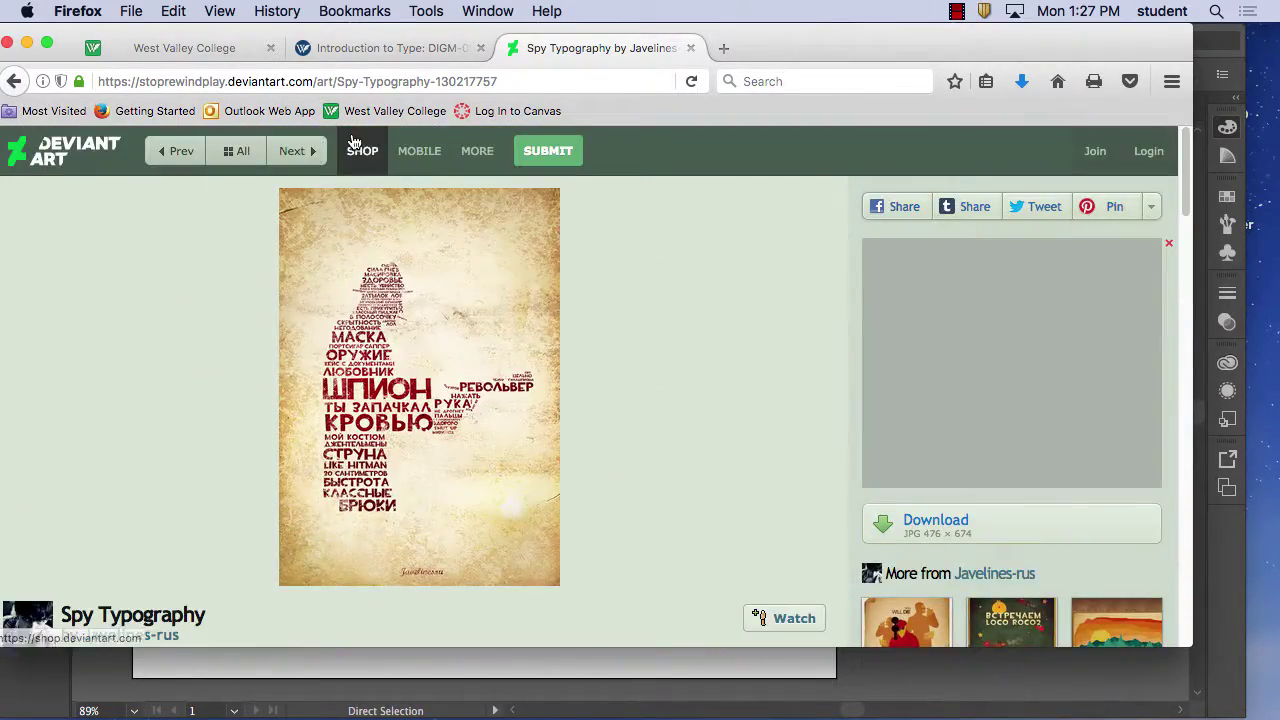
Step: Close the Spy Typography artwork and the Introduction to Type page, returning to the West Valley College site
click(690, 48)
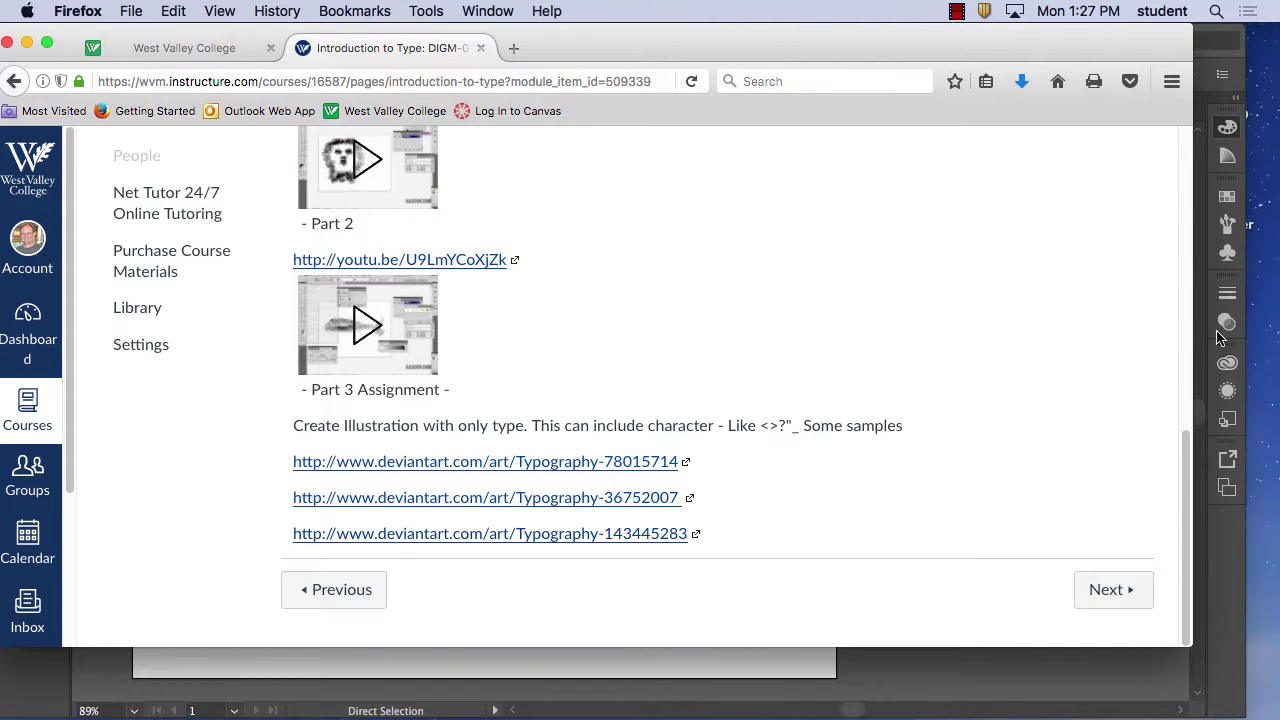
scroll(700, 400, up, 15)
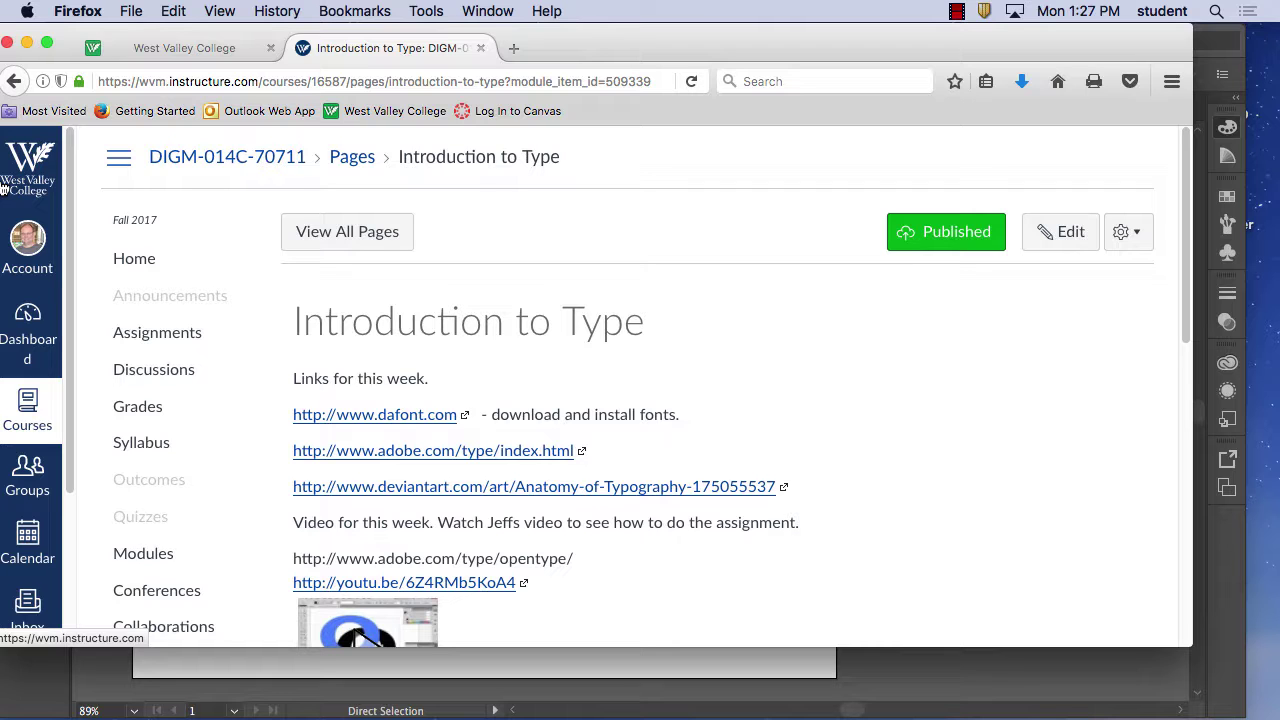
click(480, 48)
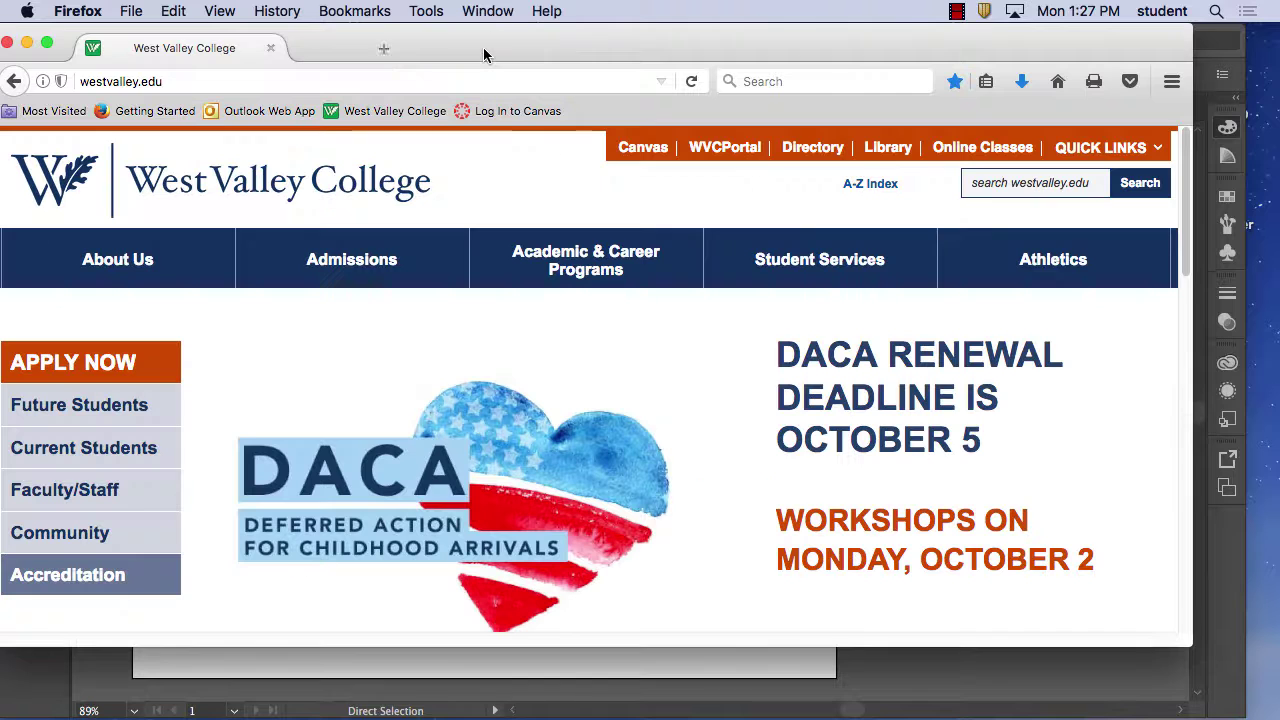